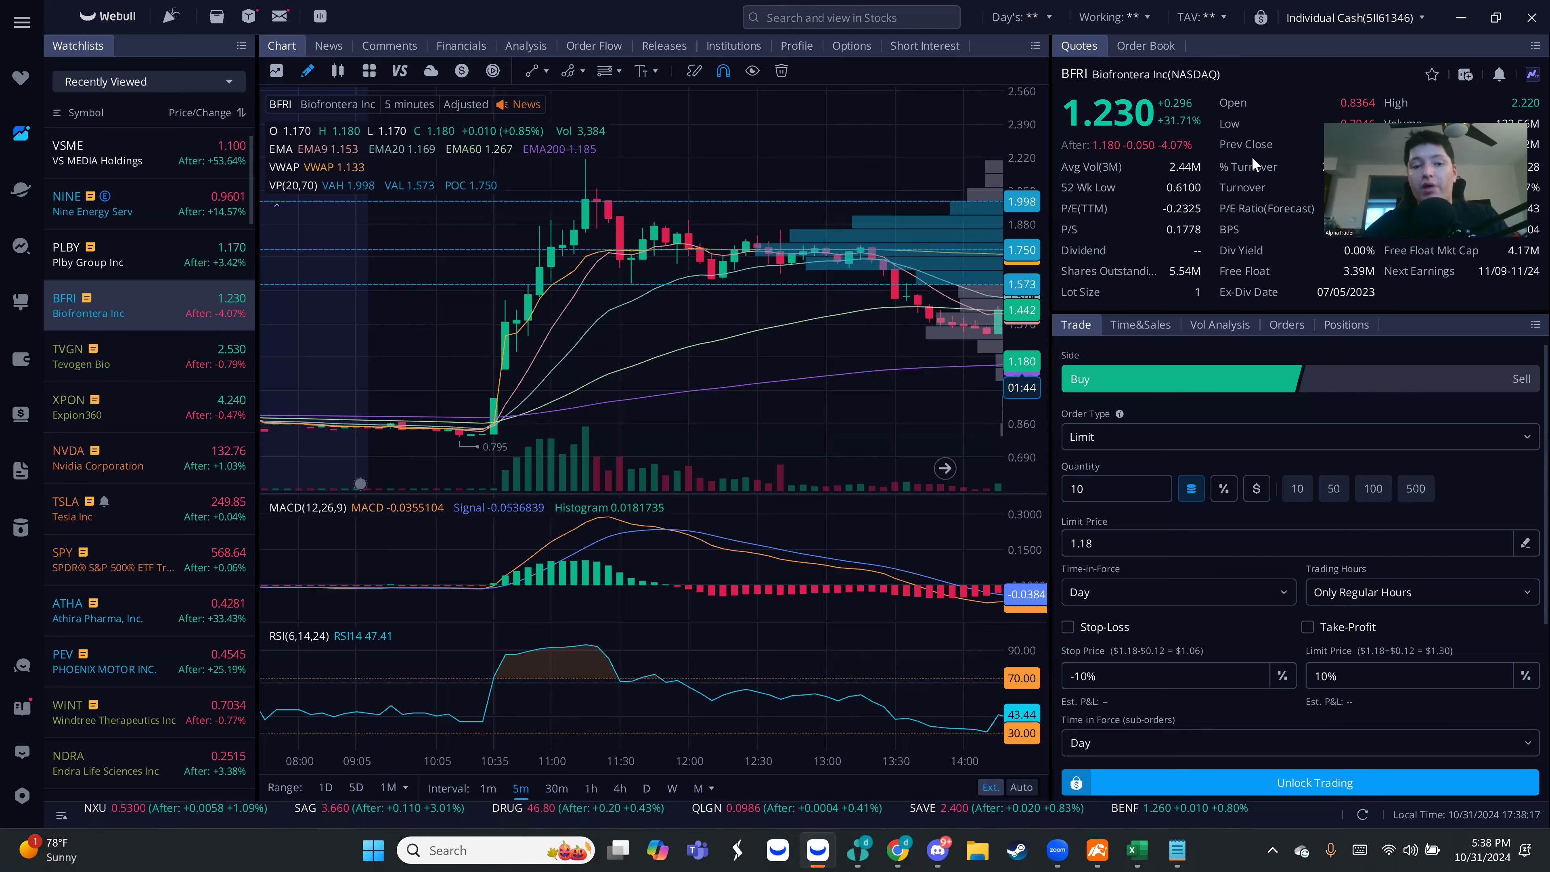
Zoom the BFRI 5-minute chart out to the full day including after-hours, then bring up Discord.
{"action": "scroll", "coordinate": [758, 327], "scroll_direction": "down", "scroll_amount": 3}
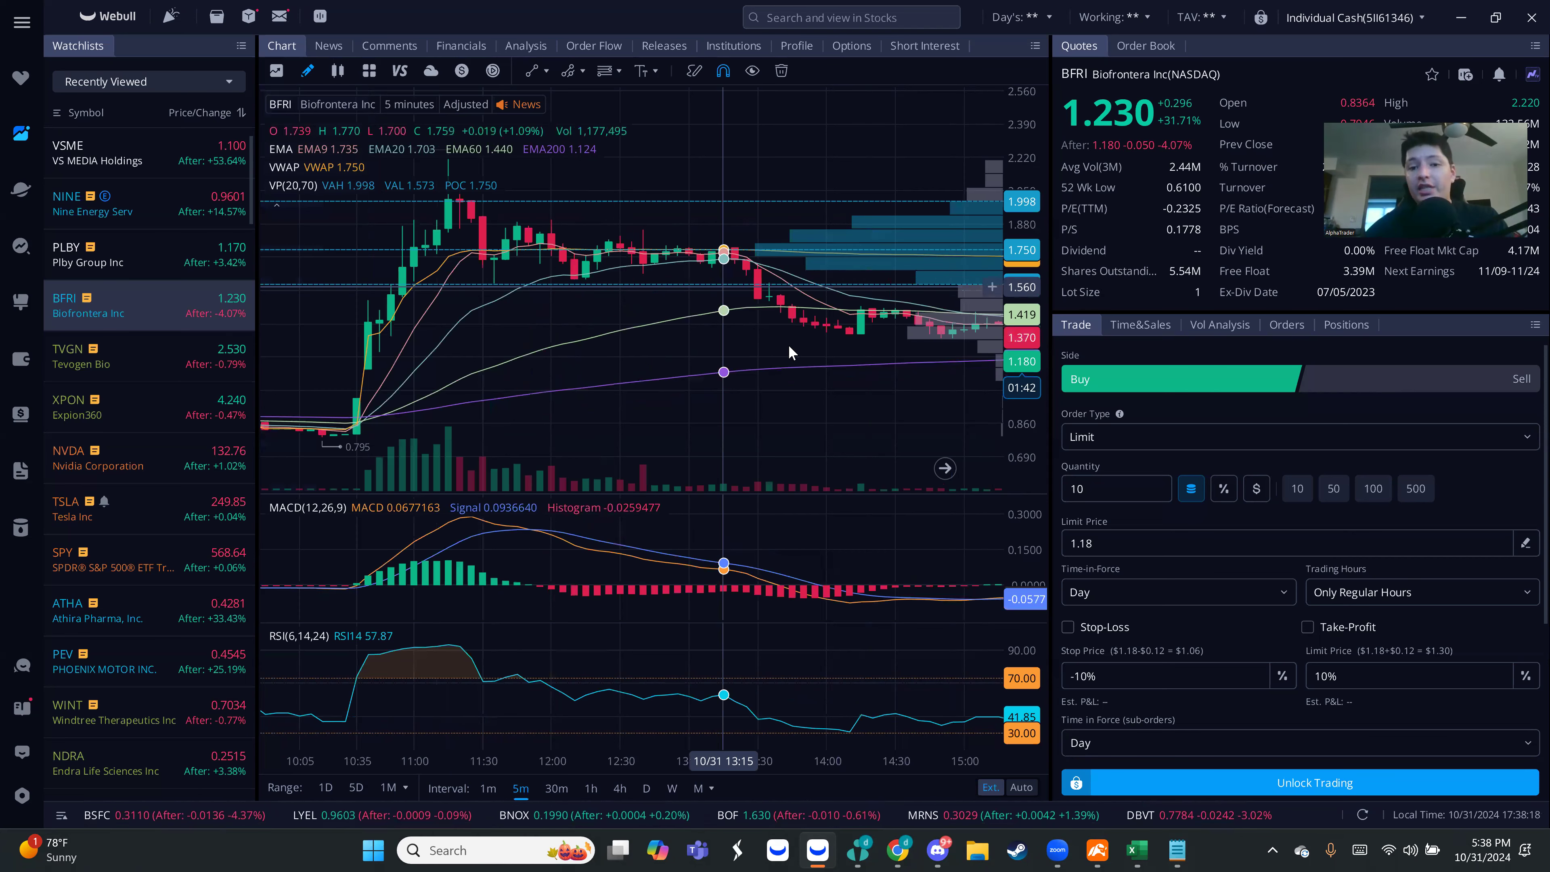
{"action": "scroll", "coordinate": [754, 342], "scroll_direction": "down", "scroll_amount": 3}
{"action": "scroll", "coordinate": [770, 345], "scroll_direction": "down", "scroll_amount": 2}
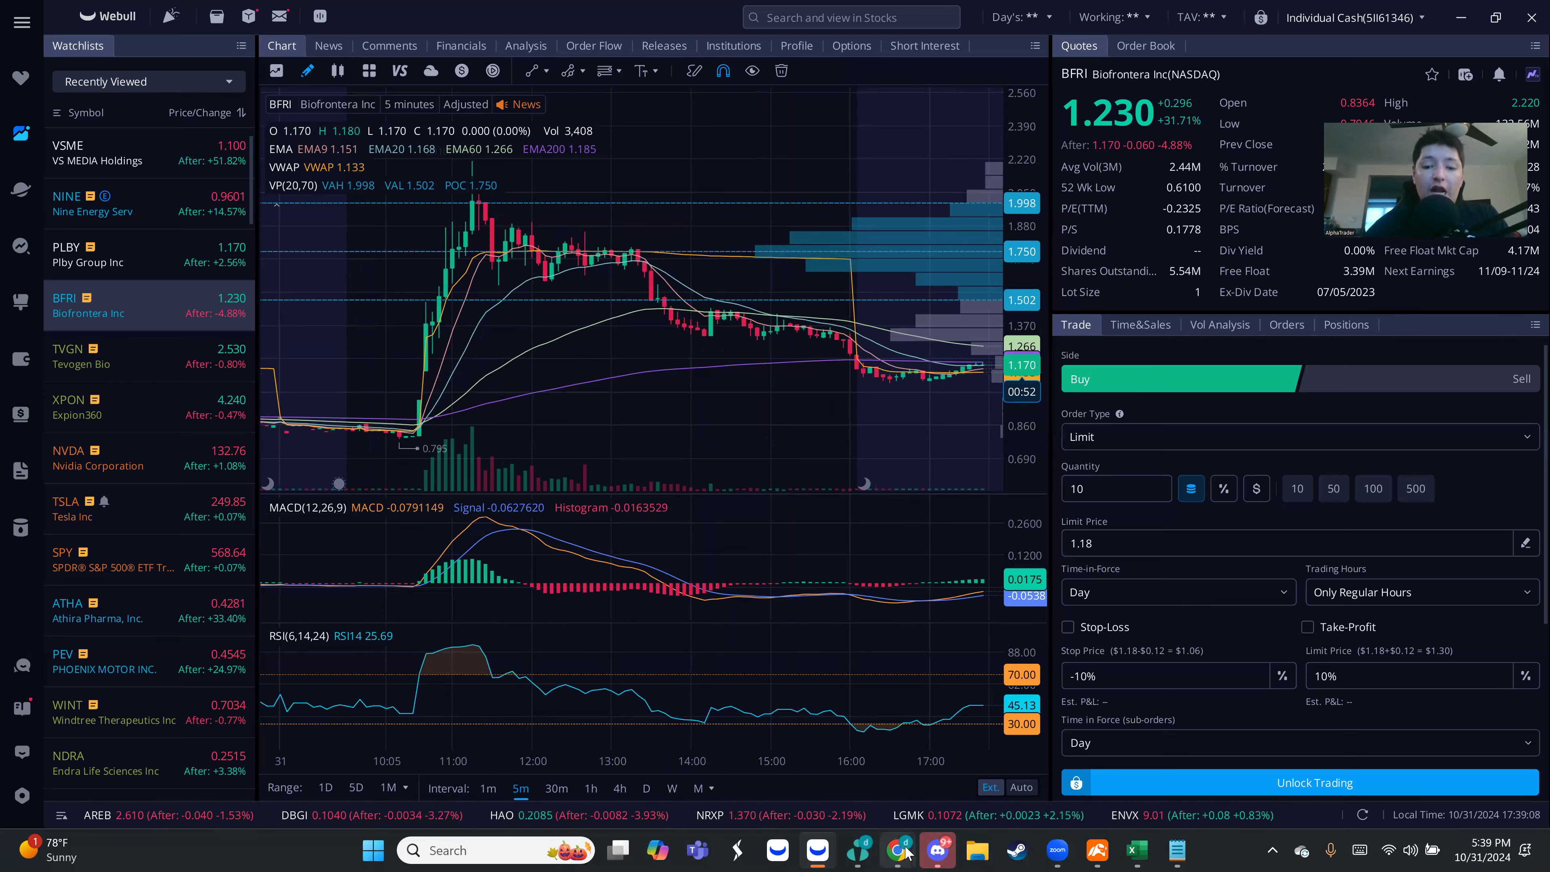
{"action": "left_click", "coordinate": [938, 851]}
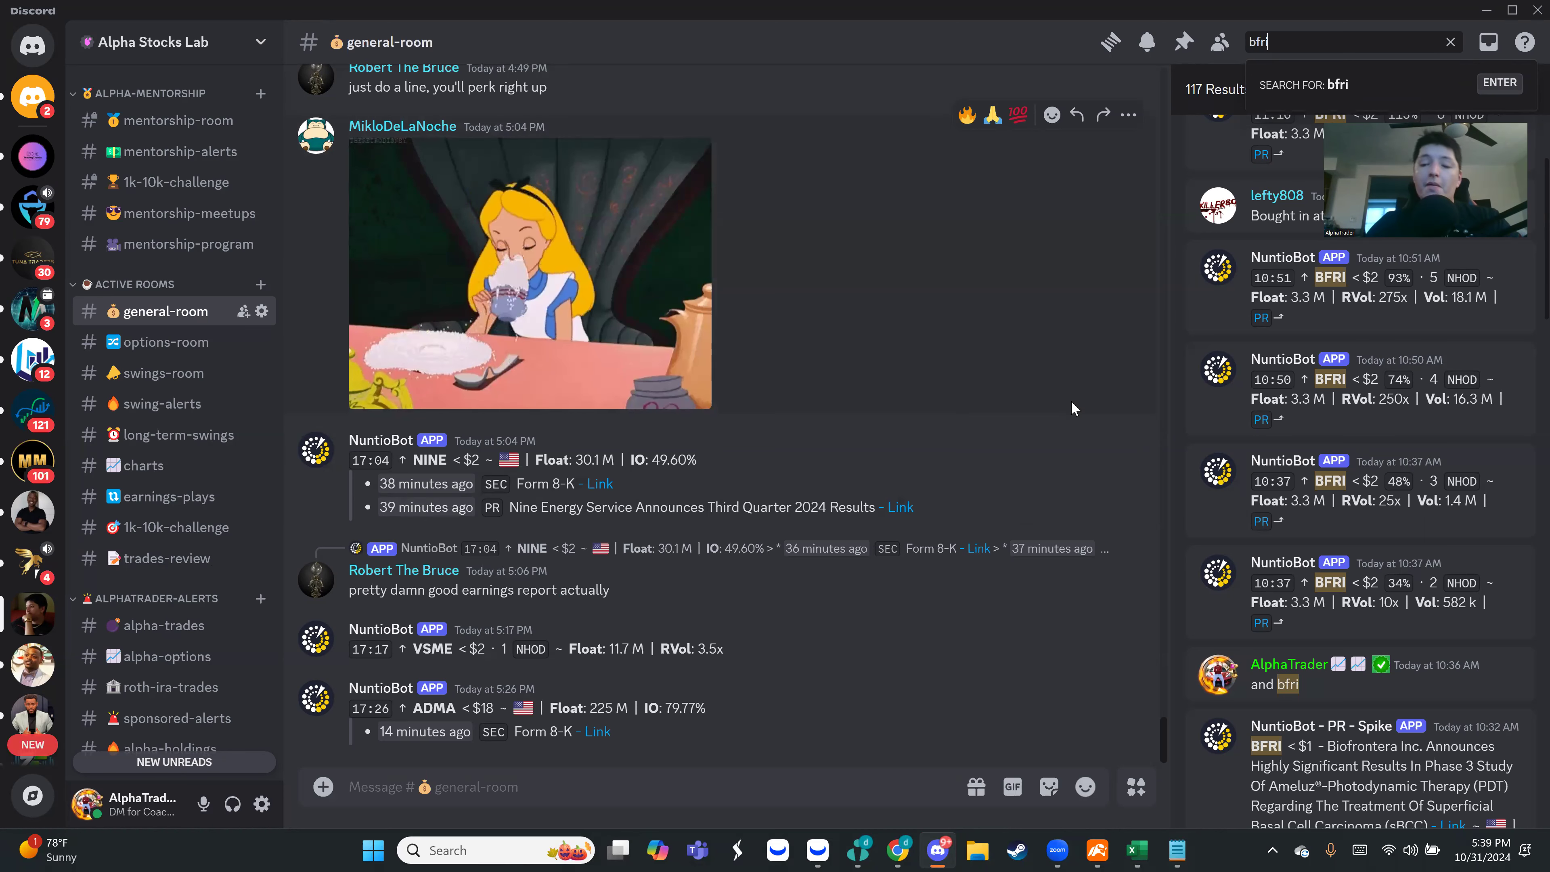
Scroll the bfri search results to the Biofrontera Phase 3 Ameluz PDT press-release alert.
{"action": "scroll", "coordinate": [1423, 428], "scroll_direction": "down", "scroll_amount": 3}
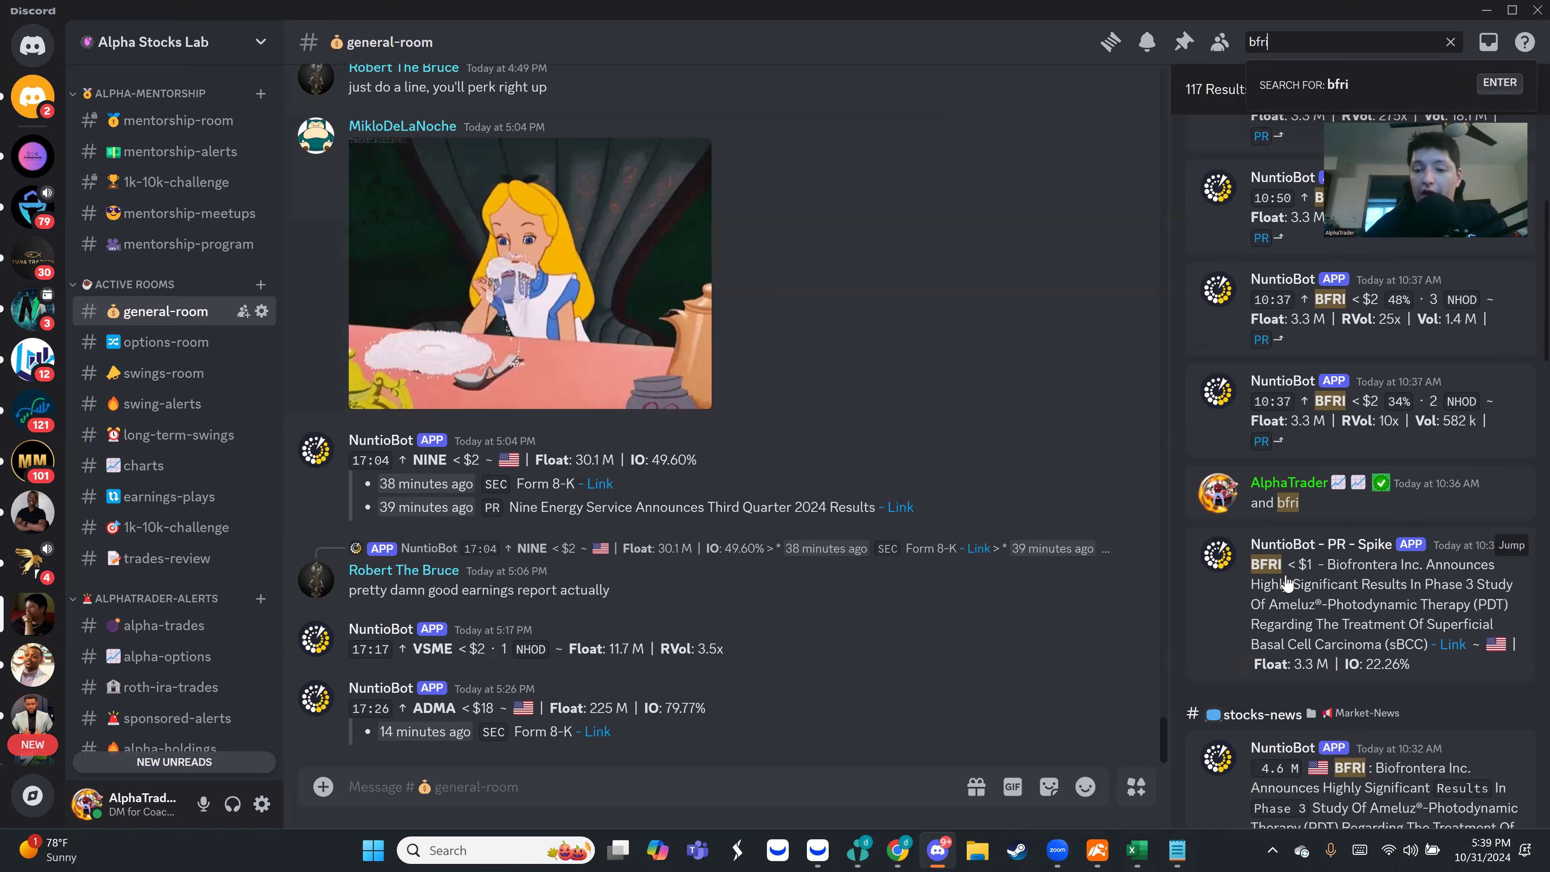
{"action": "scroll", "coordinate": [1308, 579], "scroll_direction": "down", "scroll_amount": 2}
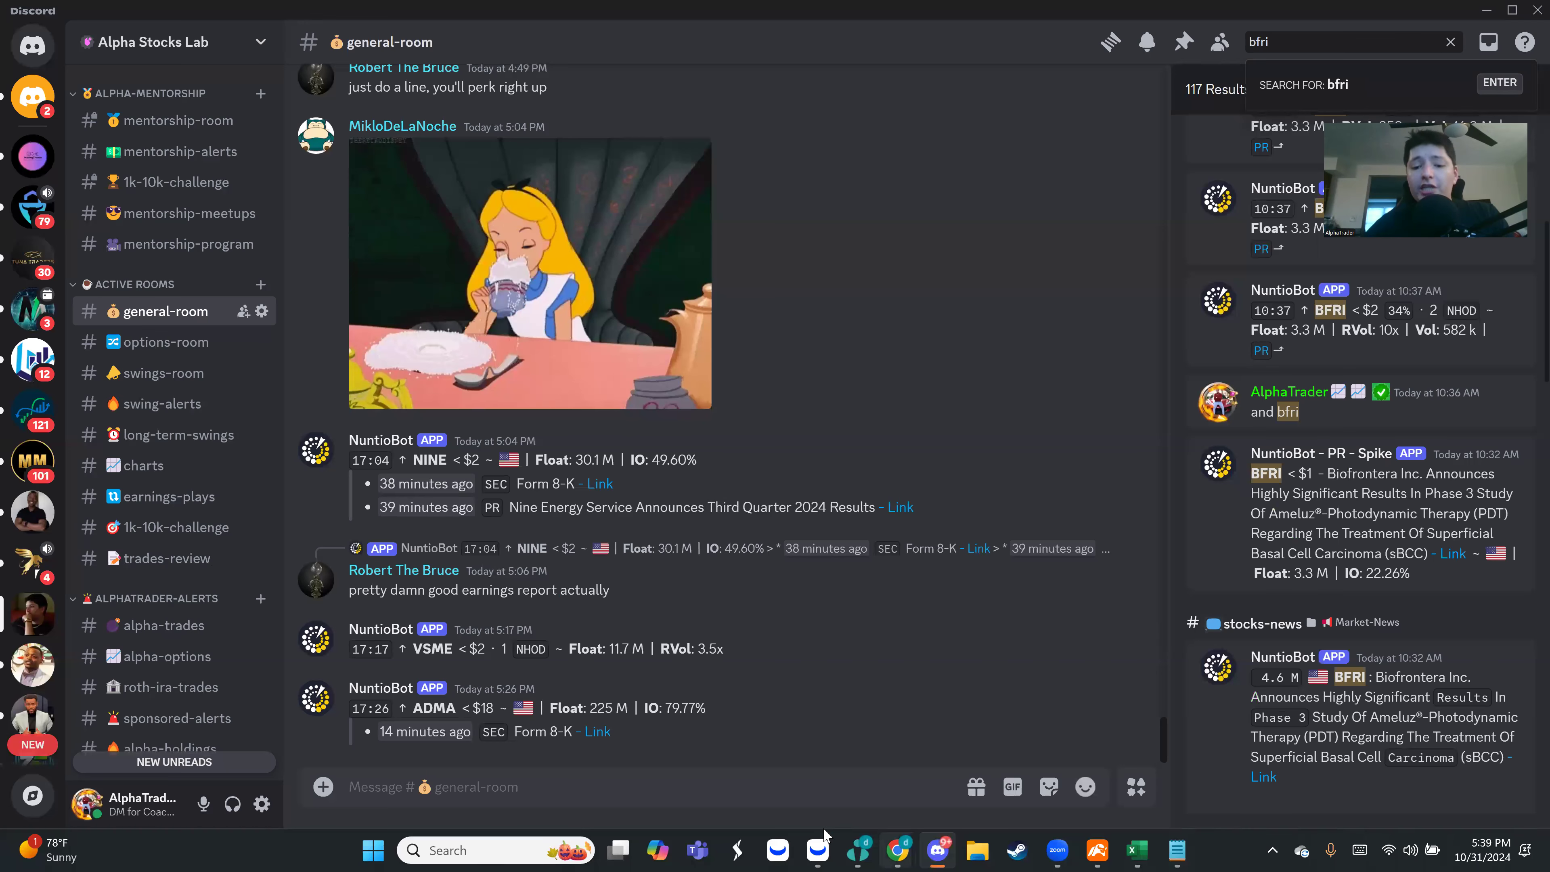
Back in Webull, pan the BFRI chart back to the morning spike toward 2.210.
{"action": "left_click", "coordinate": [818, 851]}
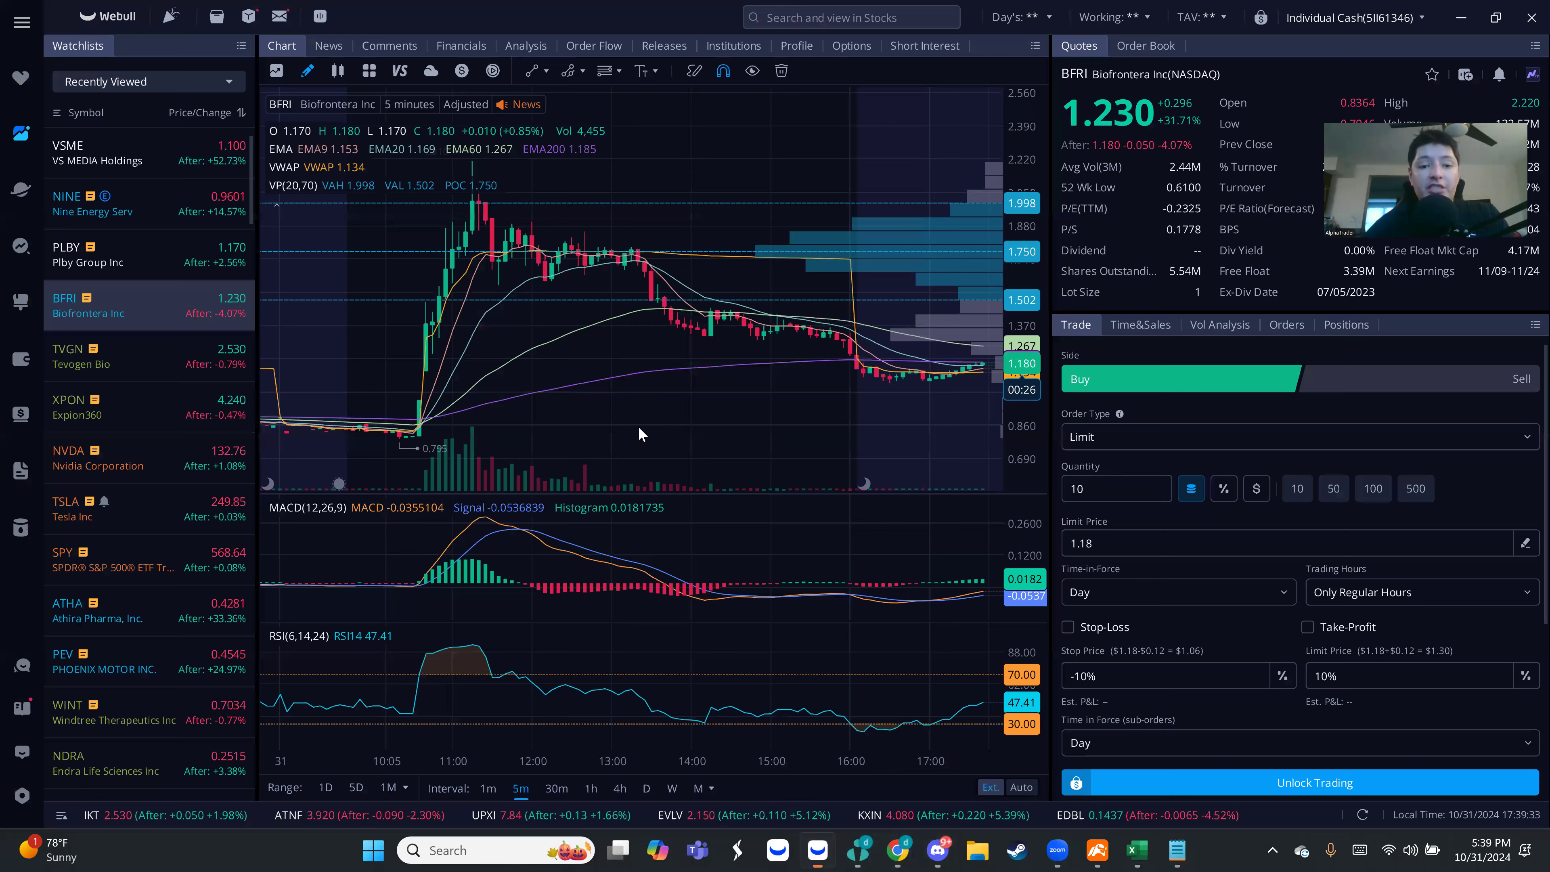
{"action": "scroll", "coordinate": [649, 425], "scroll_direction": "up", "scroll_amount": 2}
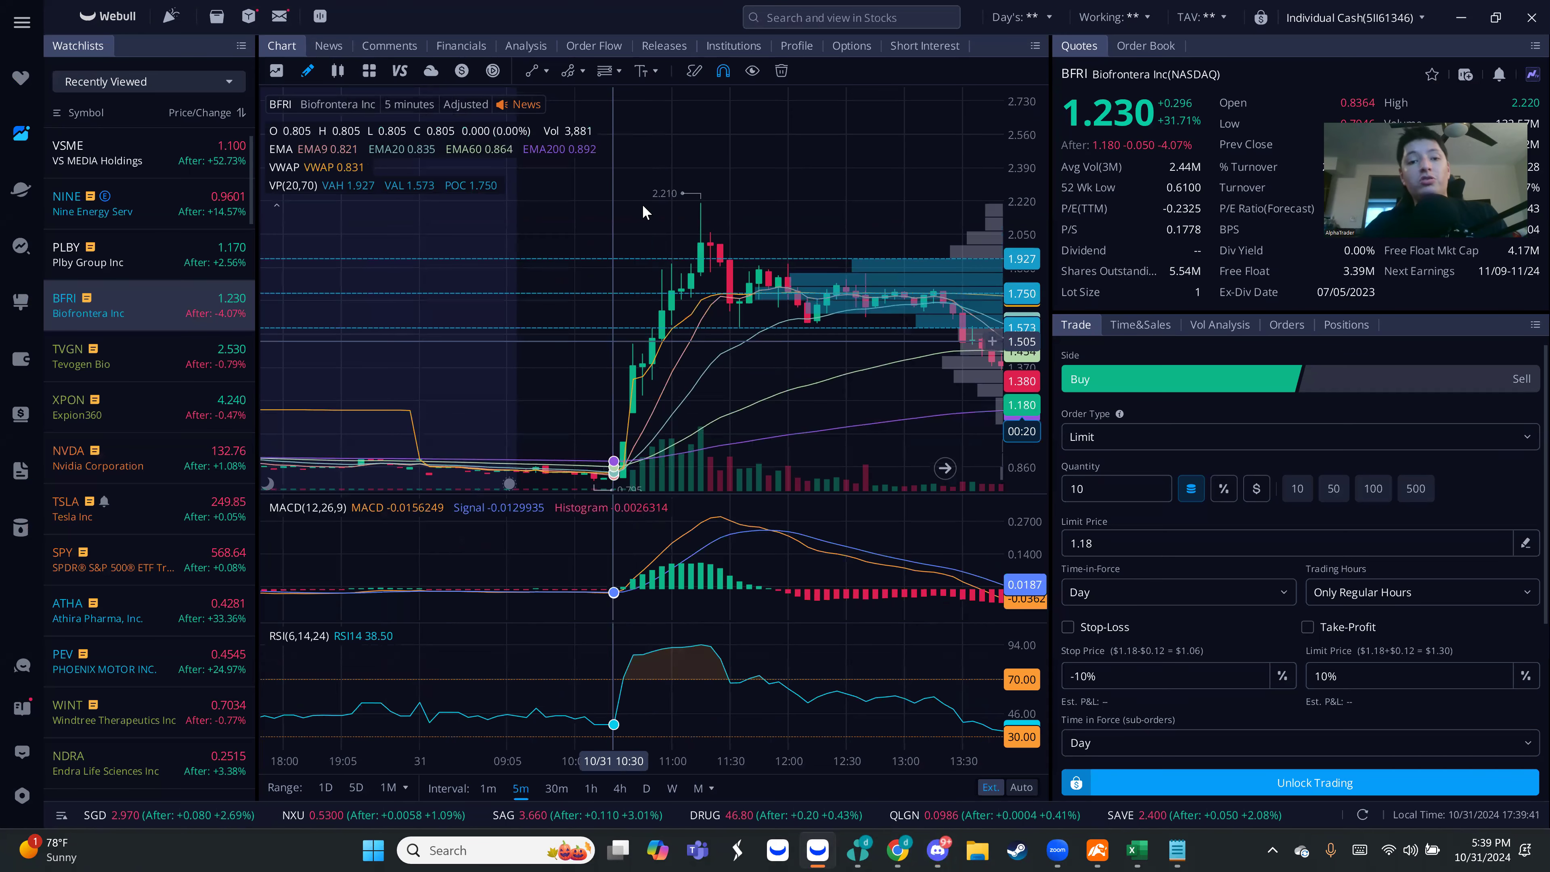
Compare Biofrontera's one-day chart on Robinhood, then return to Webull.
{"action": "mouse_move", "coordinate": [888, 852]}
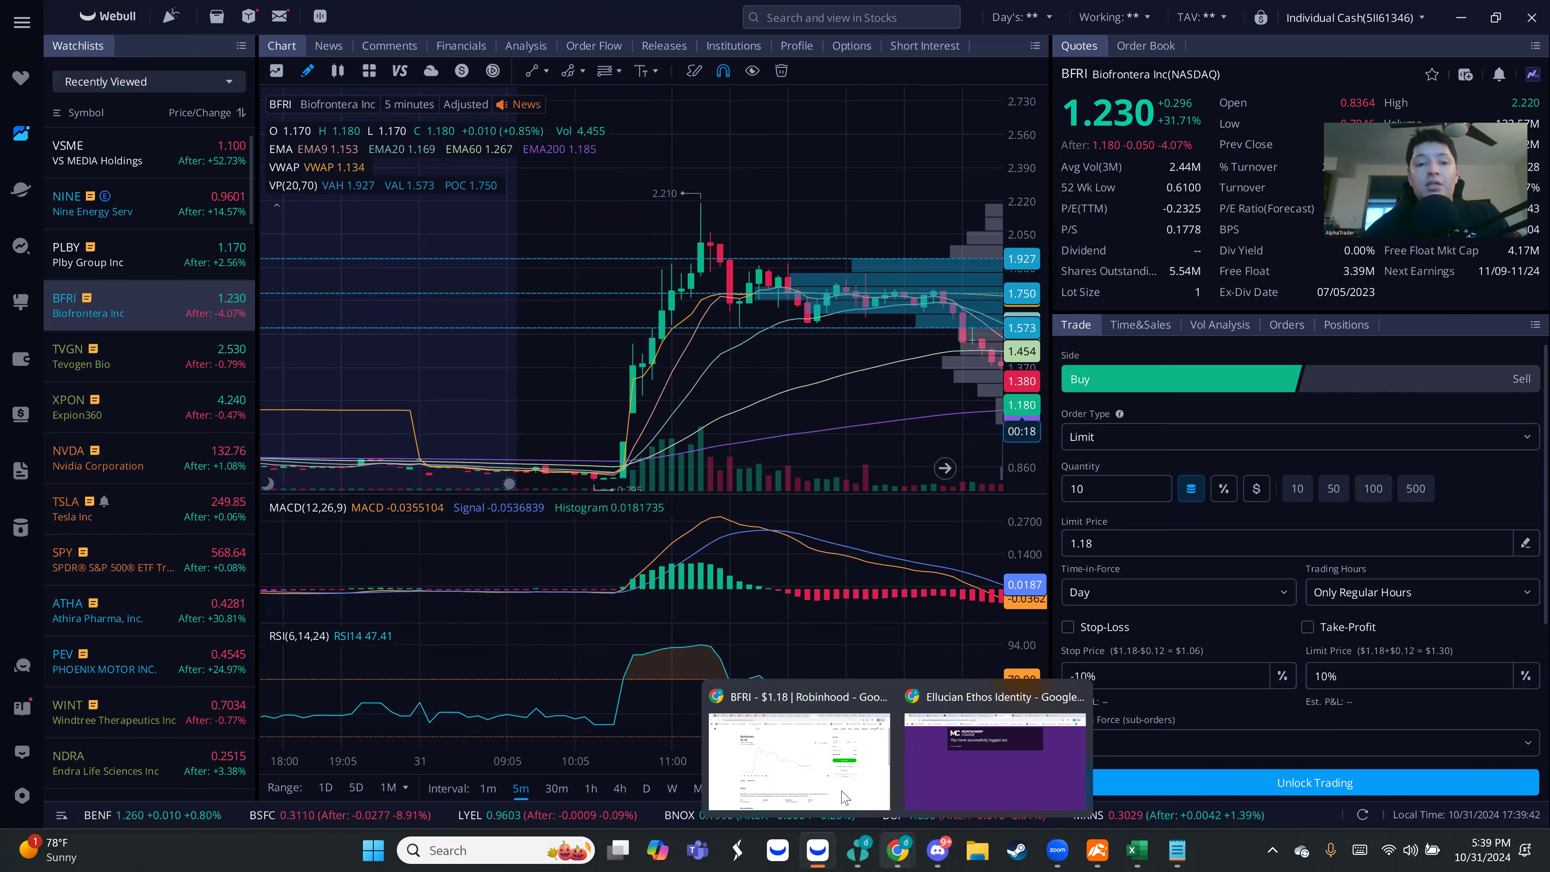
{"action": "left_click", "coordinate": [738, 751]}
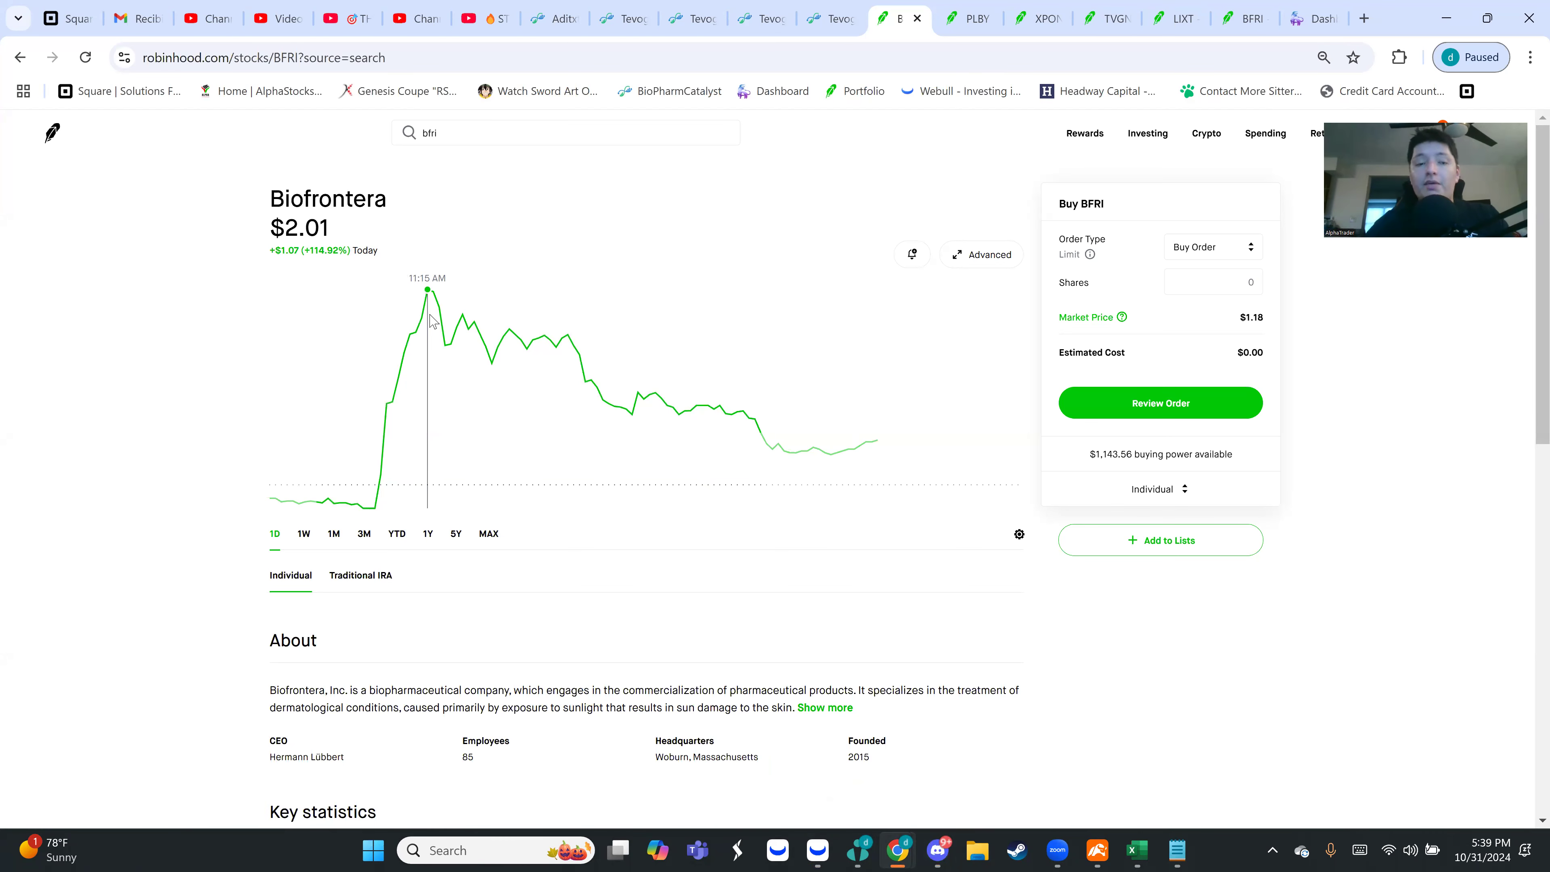
{"action": "mouse_move", "coordinate": [818, 851]}
{"action": "left_click", "coordinate": [854, 749]}
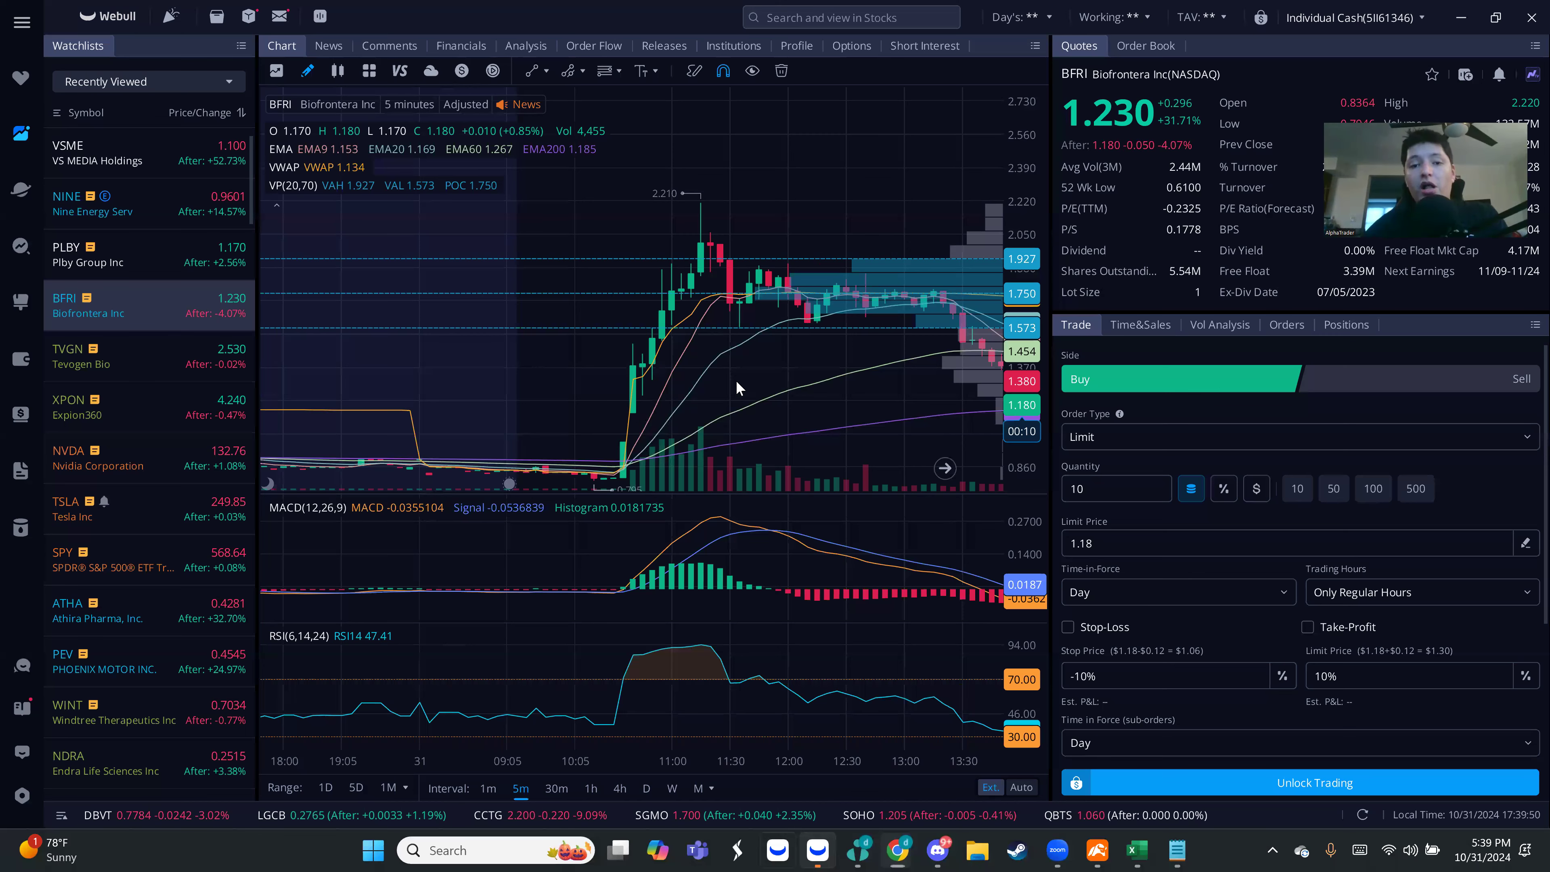
Zoom into BFRI's morning run, then load PLBY, skim its news and return to its chart.
{"action": "scroll", "coordinate": [735, 383], "scroll_direction": "up", "scroll_amount": 3}
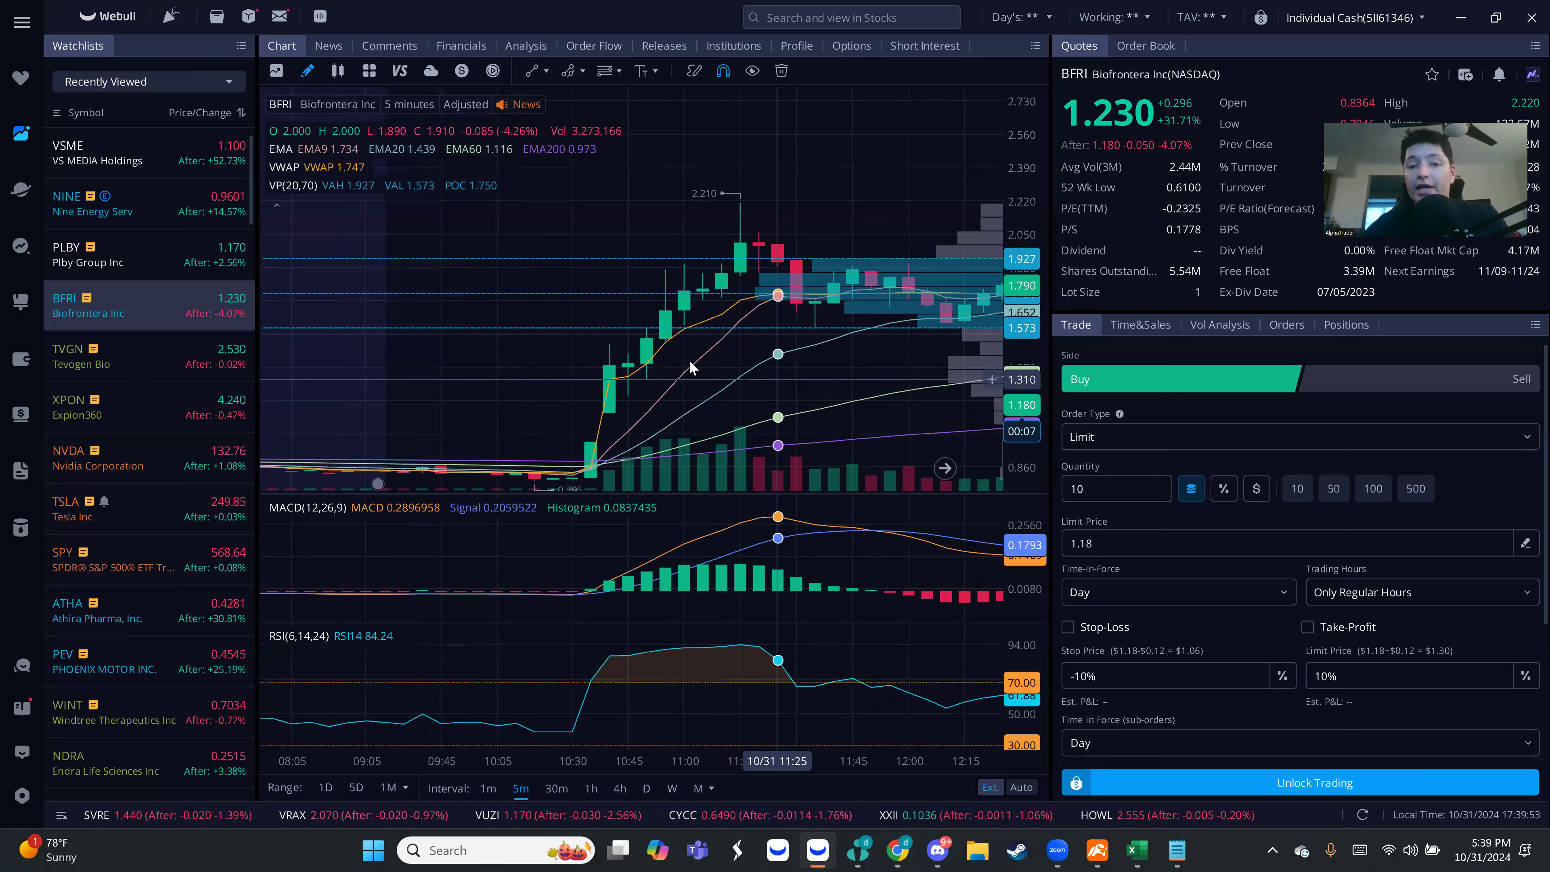
{"action": "left_click_drag", "start_coordinate": [716, 377], "coordinate": [603, 372]}
{"action": "key", "text": "Up"}
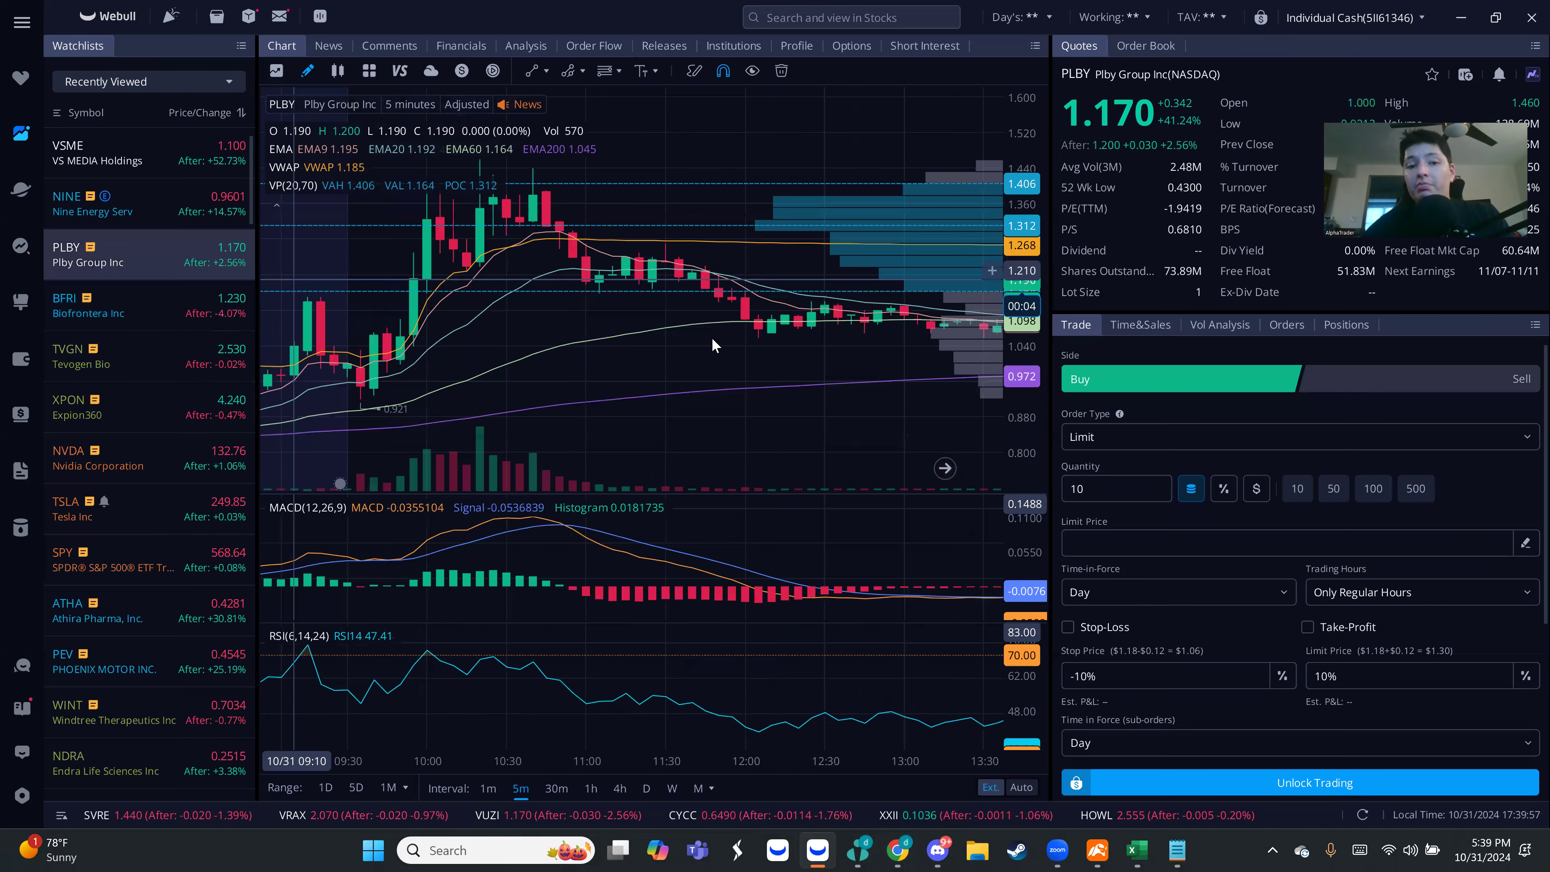
{"action": "scroll", "coordinate": [624, 347], "scroll_direction": "down", "scroll_amount": 2}
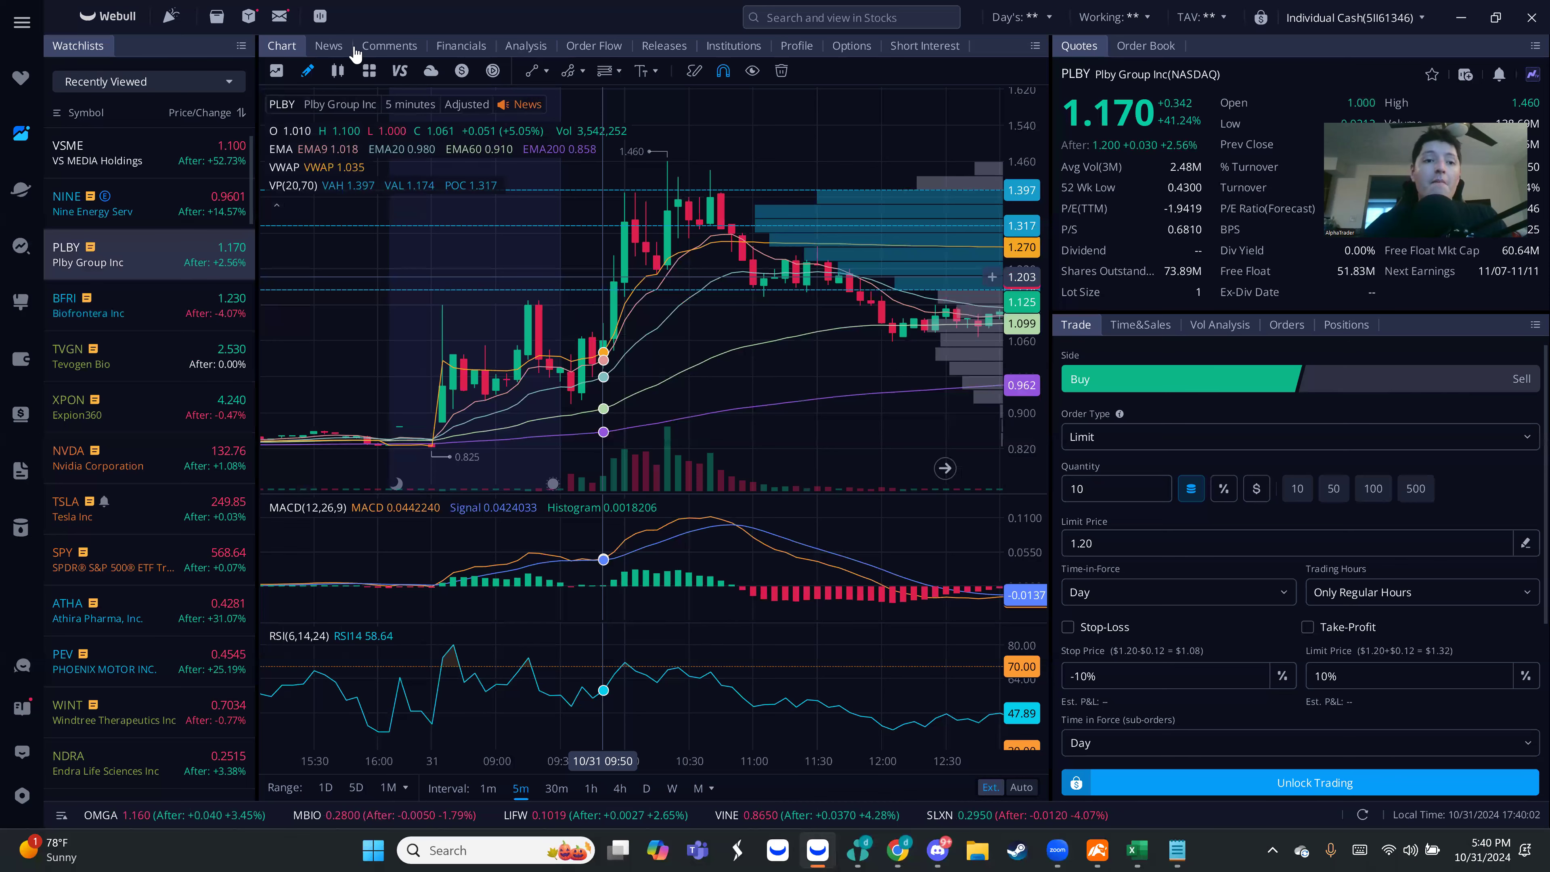
{"action": "left_click", "coordinate": [332, 46]}
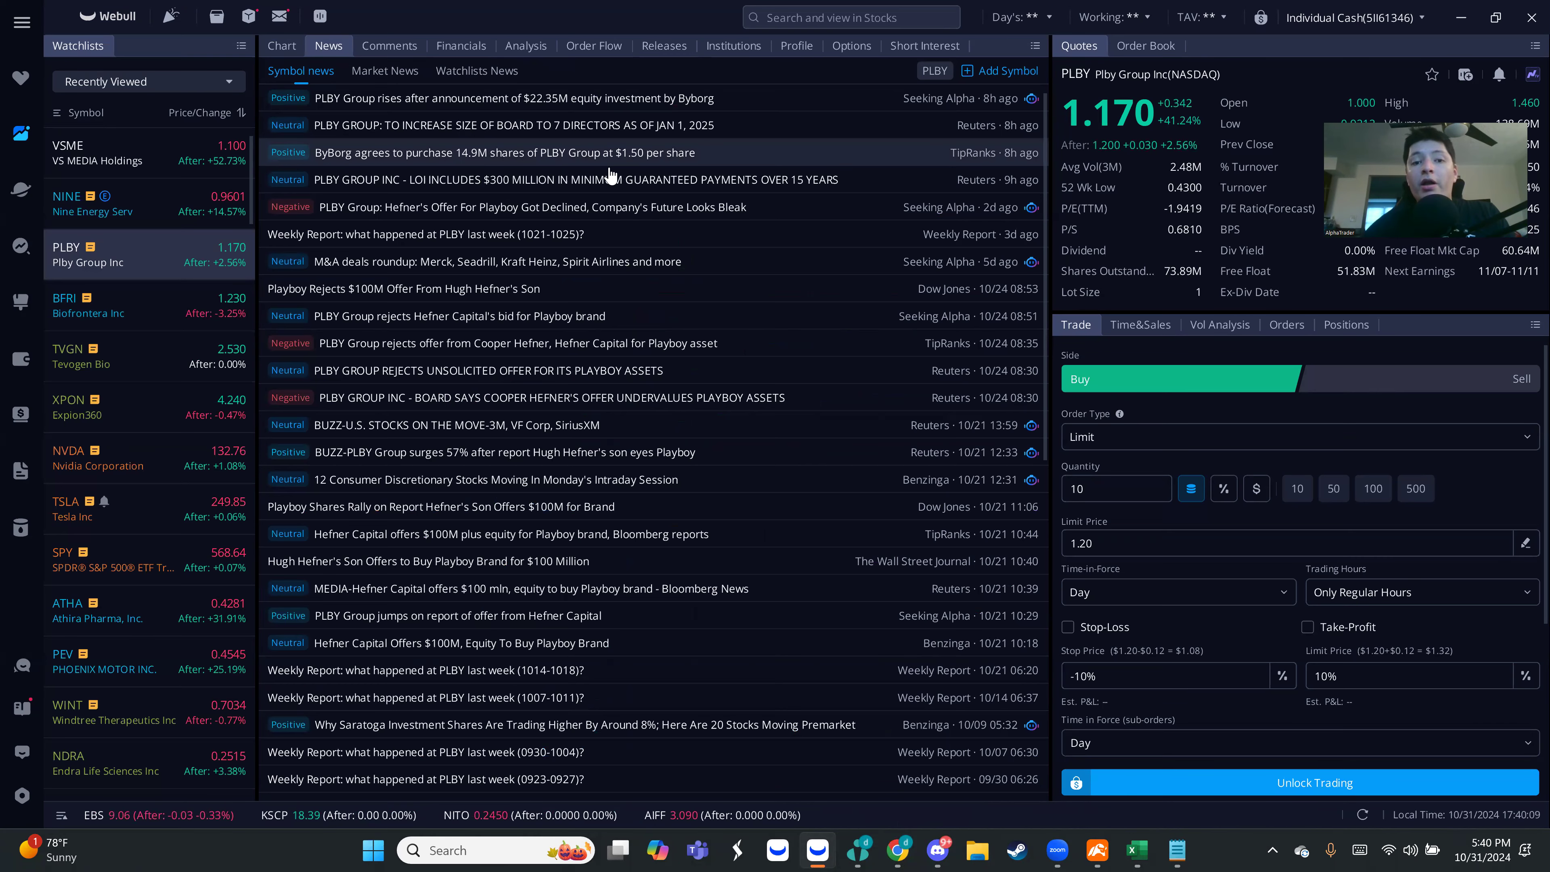
{"action": "left_click", "coordinate": [290, 57]}
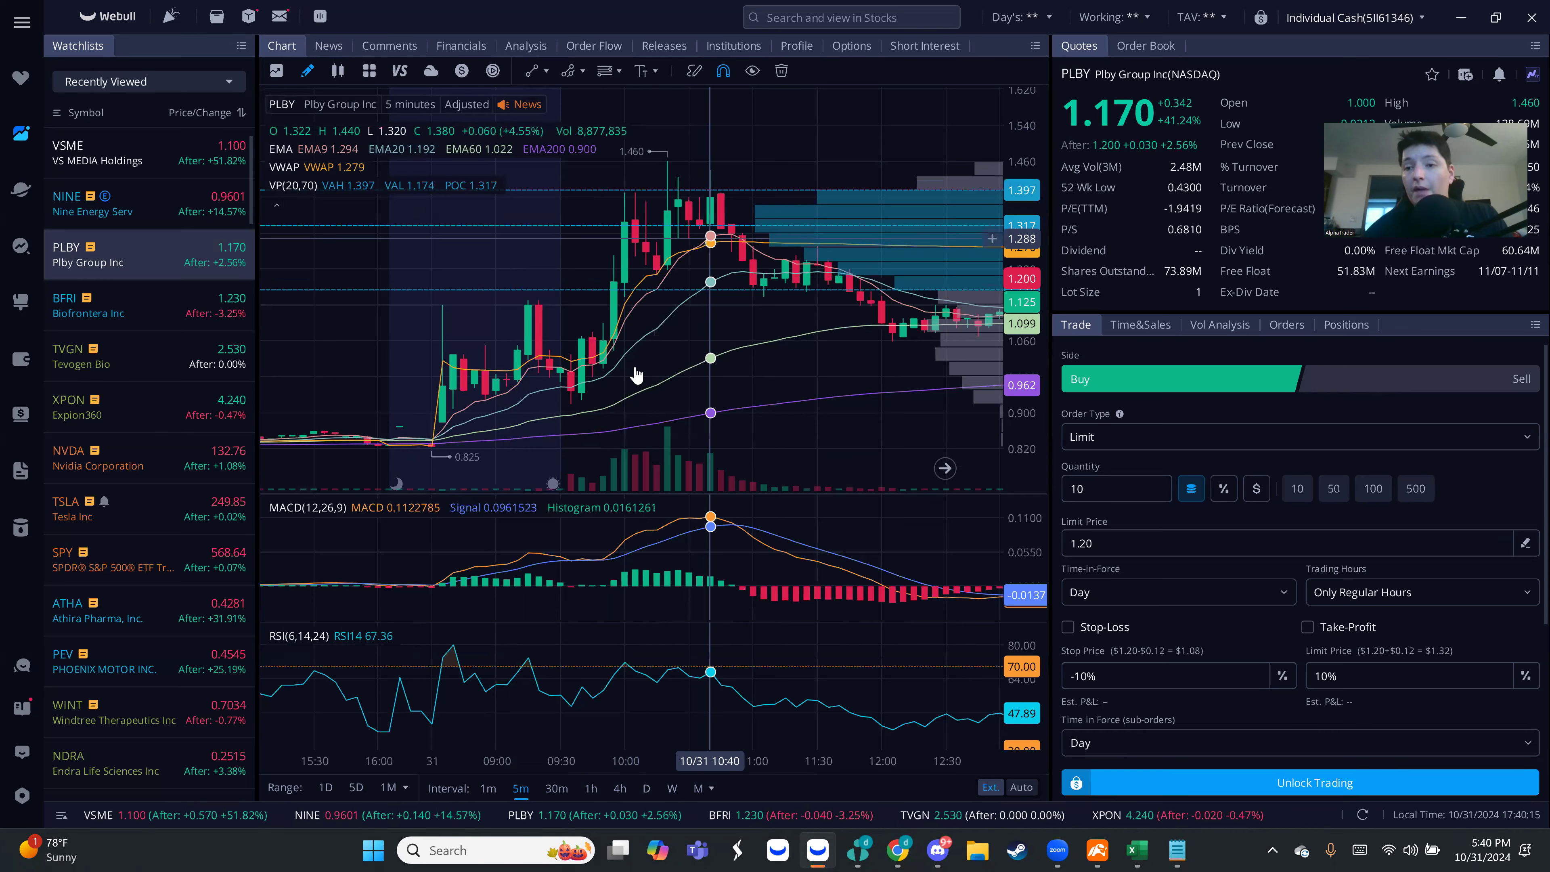
Clear the bfri search in Discord, close its results and scroll the channel list up.
{"action": "left_click", "coordinate": [939, 850]}
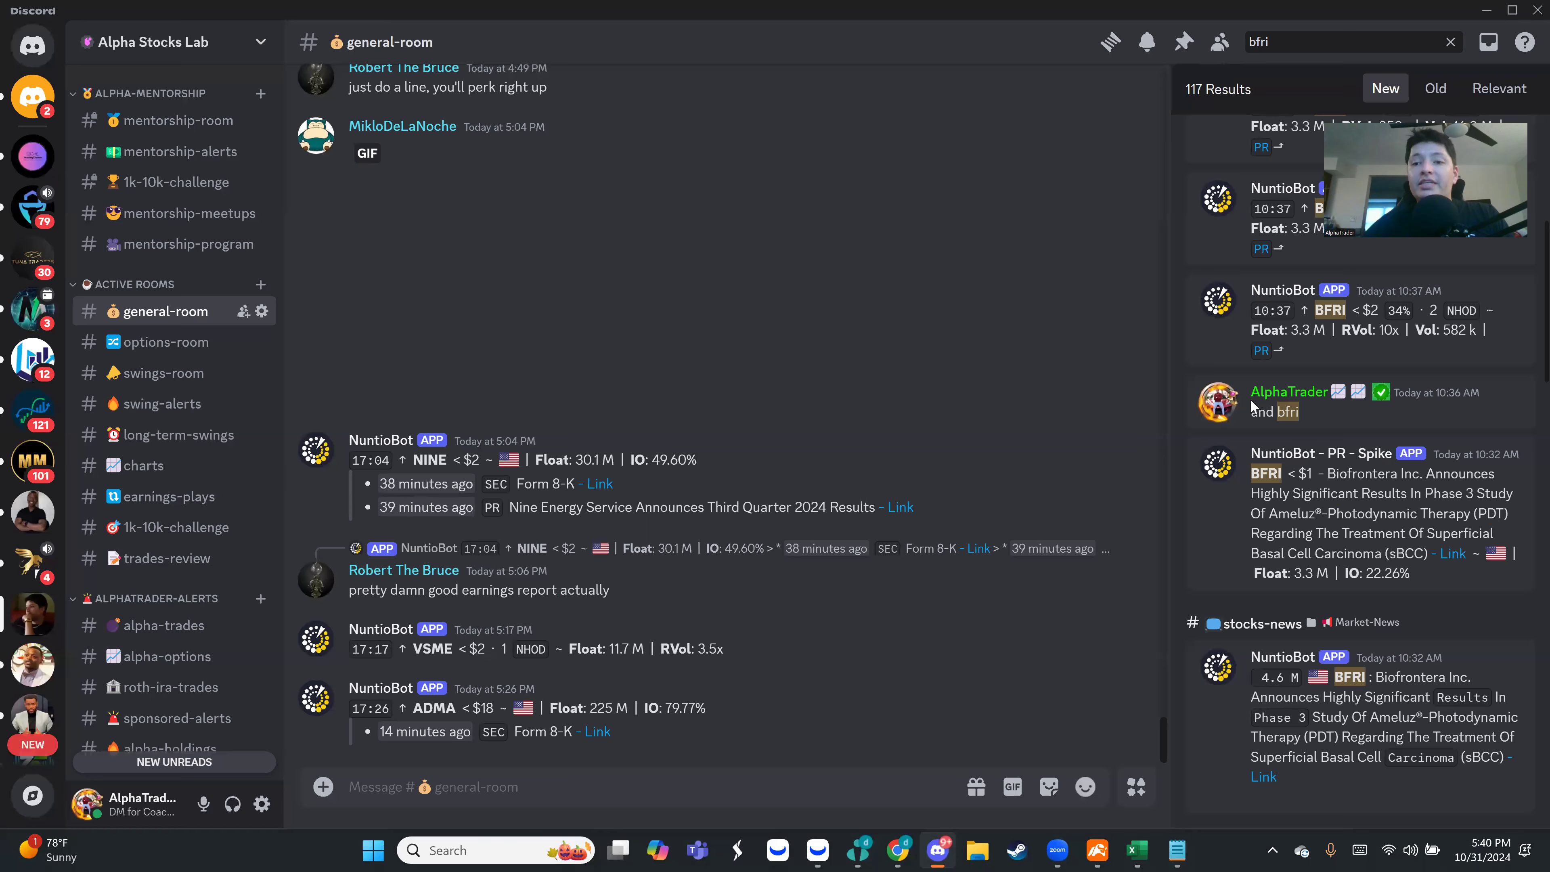
{"action": "left_click", "coordinate": [1317, 42]}
{"action": "key", "text": "BackSpace"}
{"action": "key", "text": "BackSpace"}
{"action": "key", "text": "BackSpace"}
{"action": "key", "text": "BackSpace"}
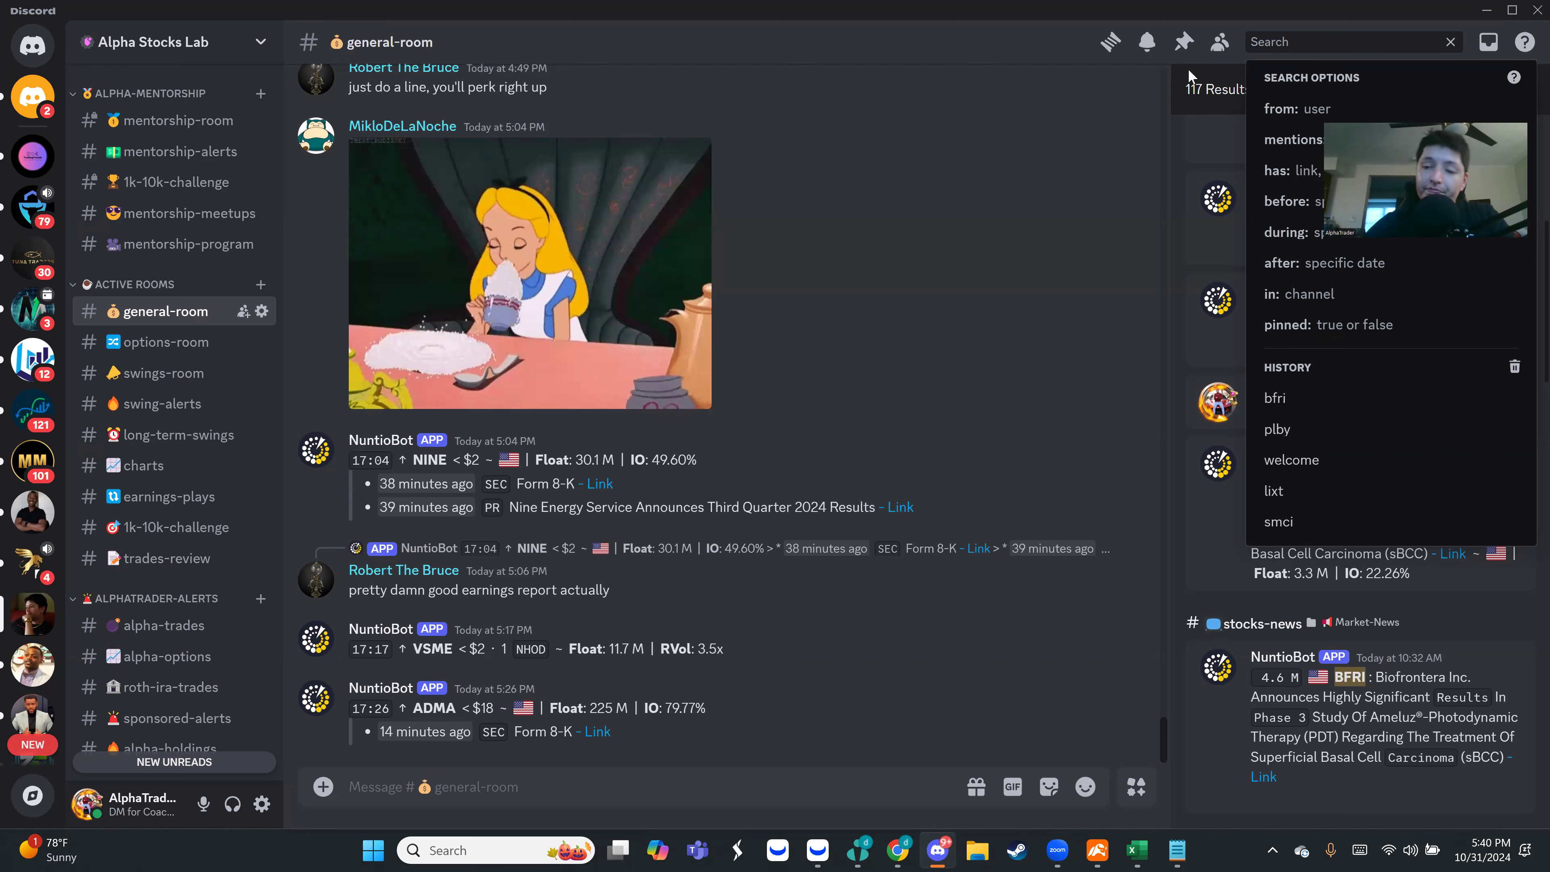
{"action": "key", "text": "Escape"}
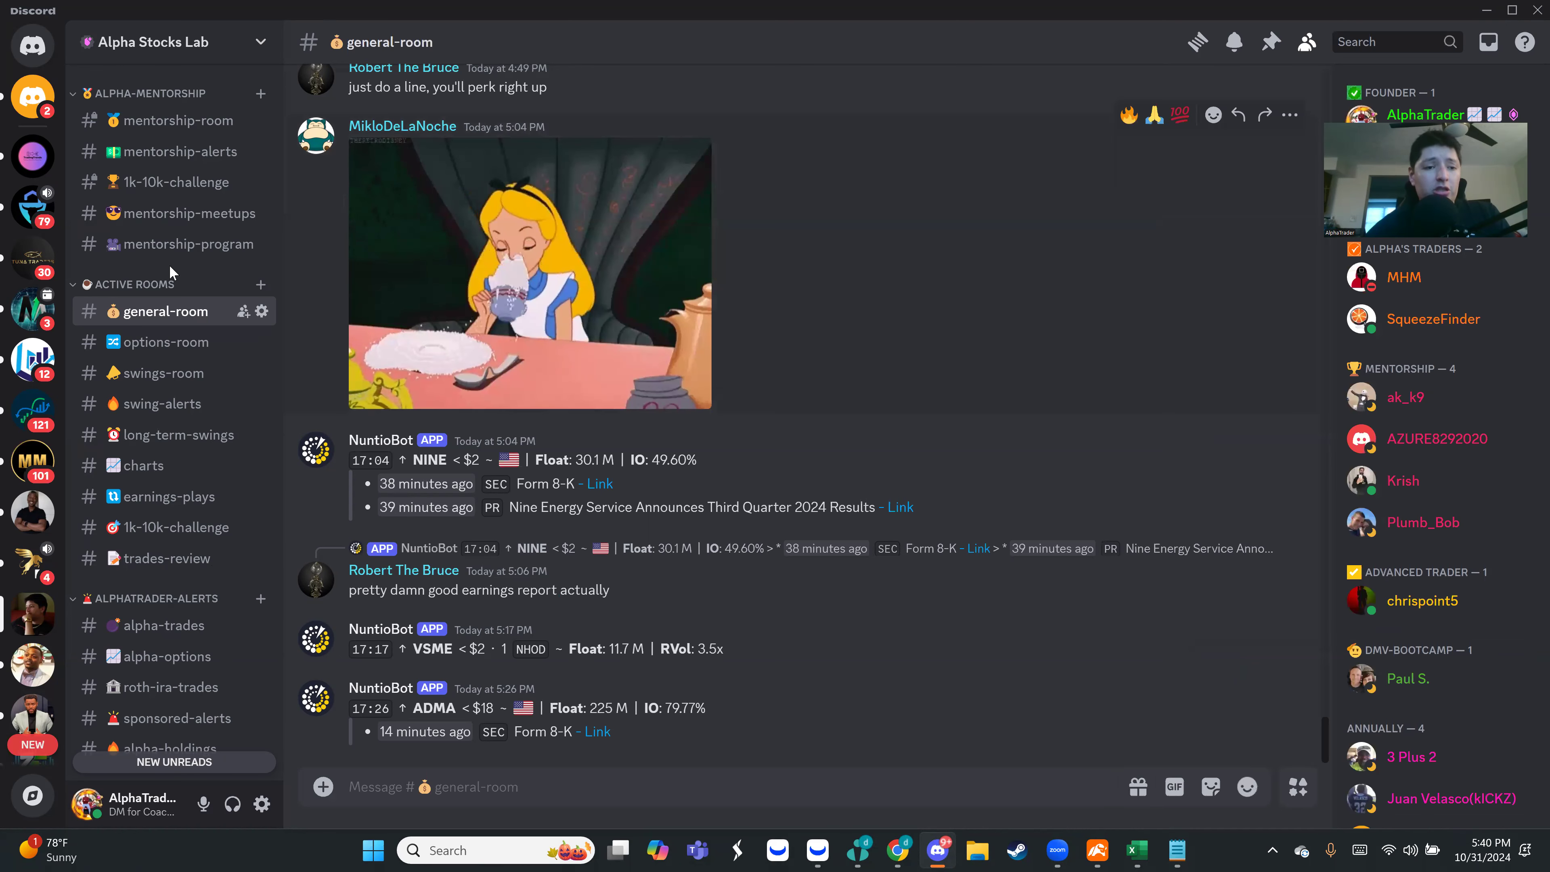
{"action": "scroll", "coordinate": [174, 271], "scroll_direction": "up", "scroll_amount": 3}
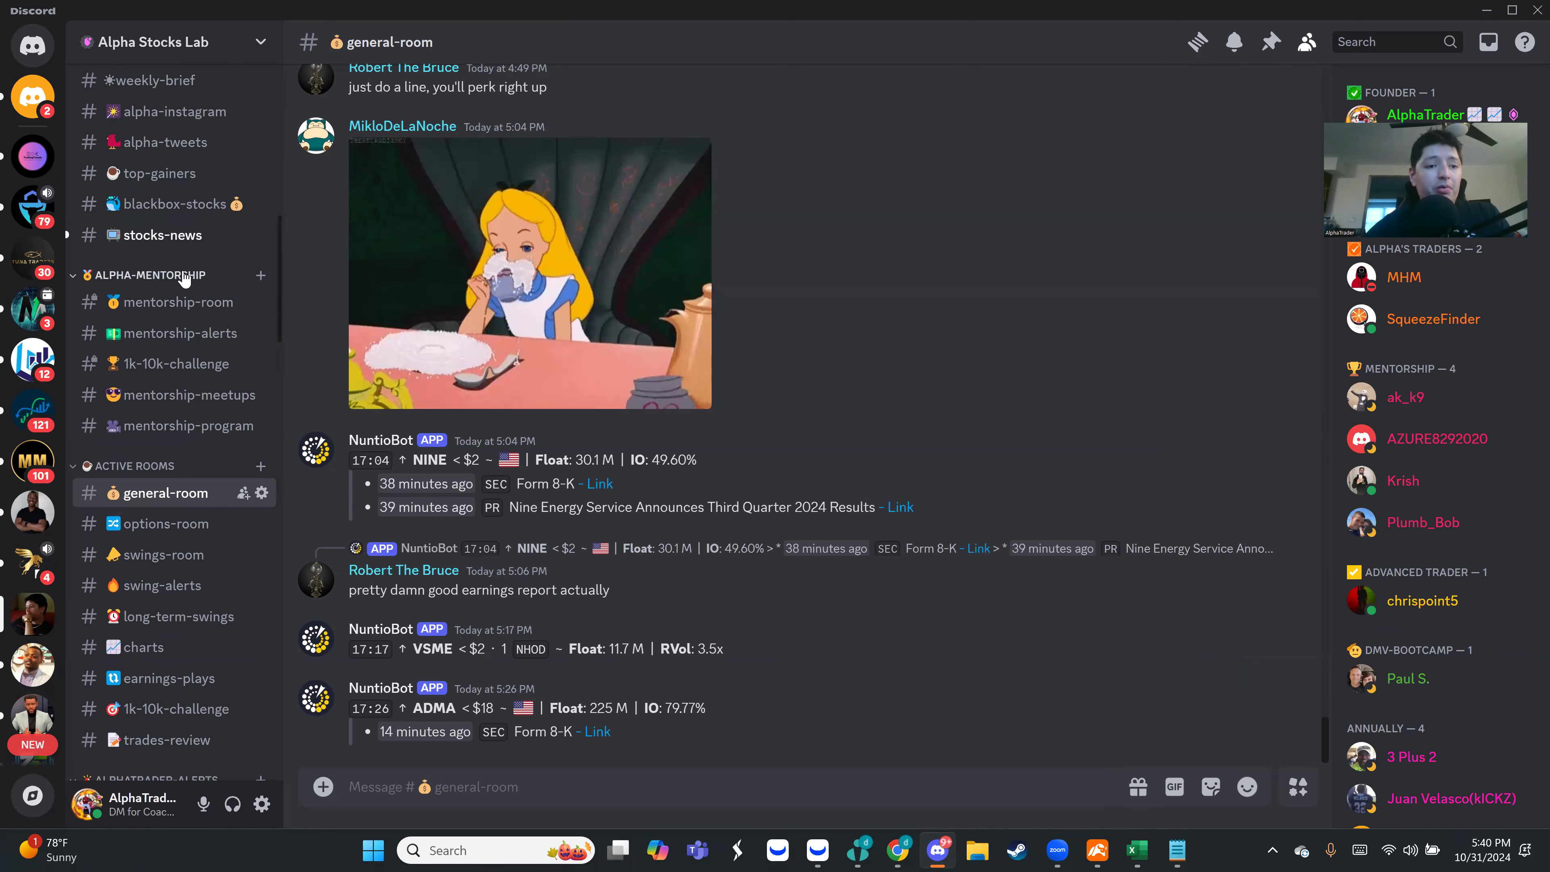
{"action": "scroll", "coordinate": [185, 277], "scroll_direction": "up", "scroll_amount": 3}
Open #weekly-brief and enlarge this week's economic calendar image, then close it.
{"action": "left_click", "coordinate": [156, 259]}
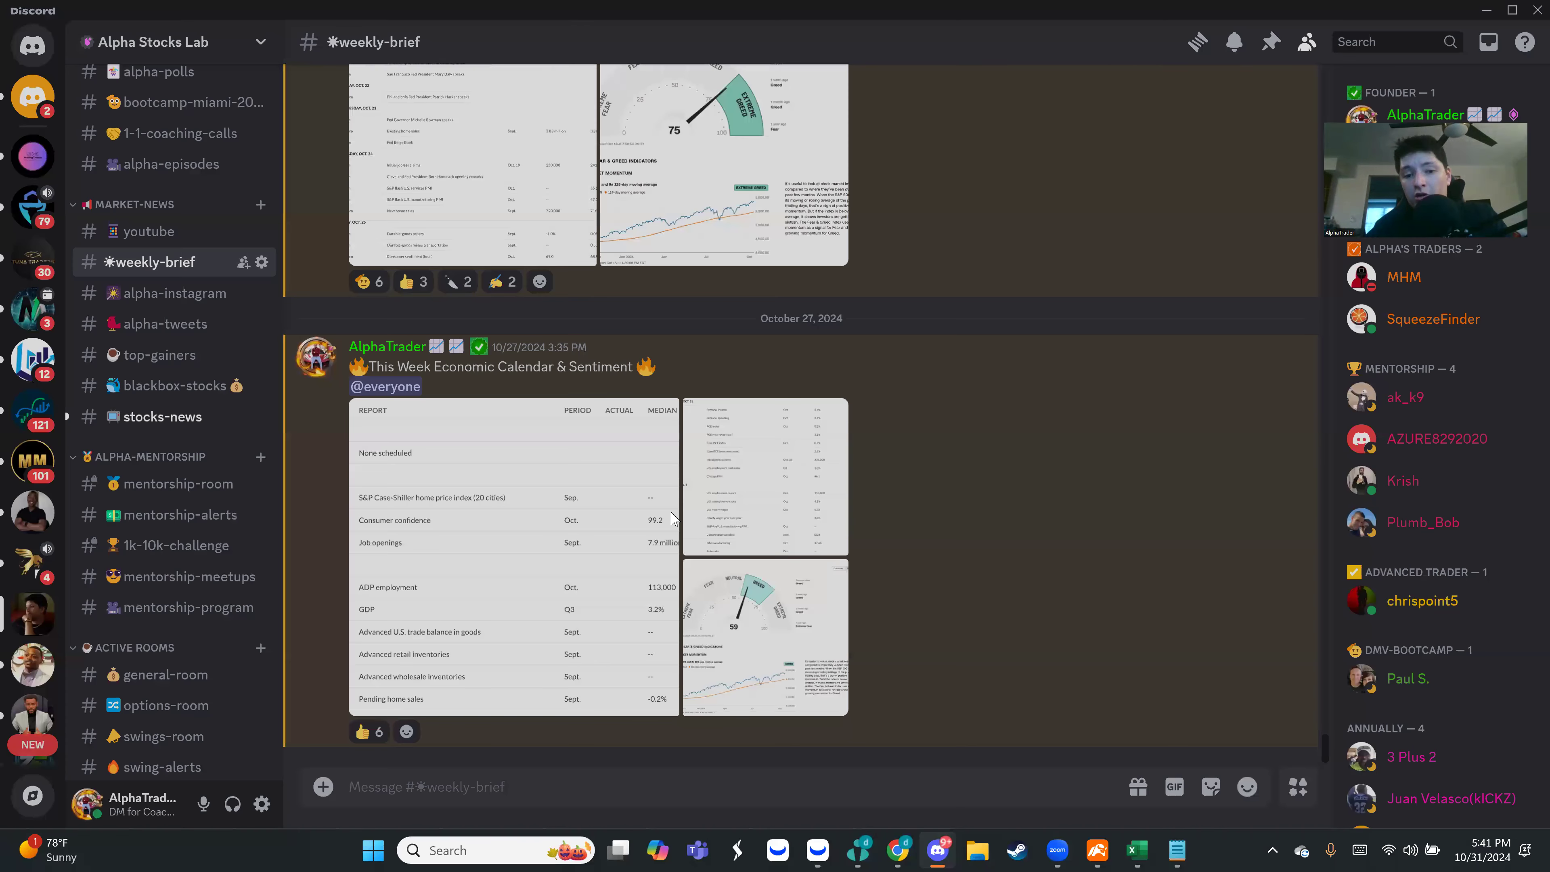
{"action": "left_click", "coordinate": [672, 516]}
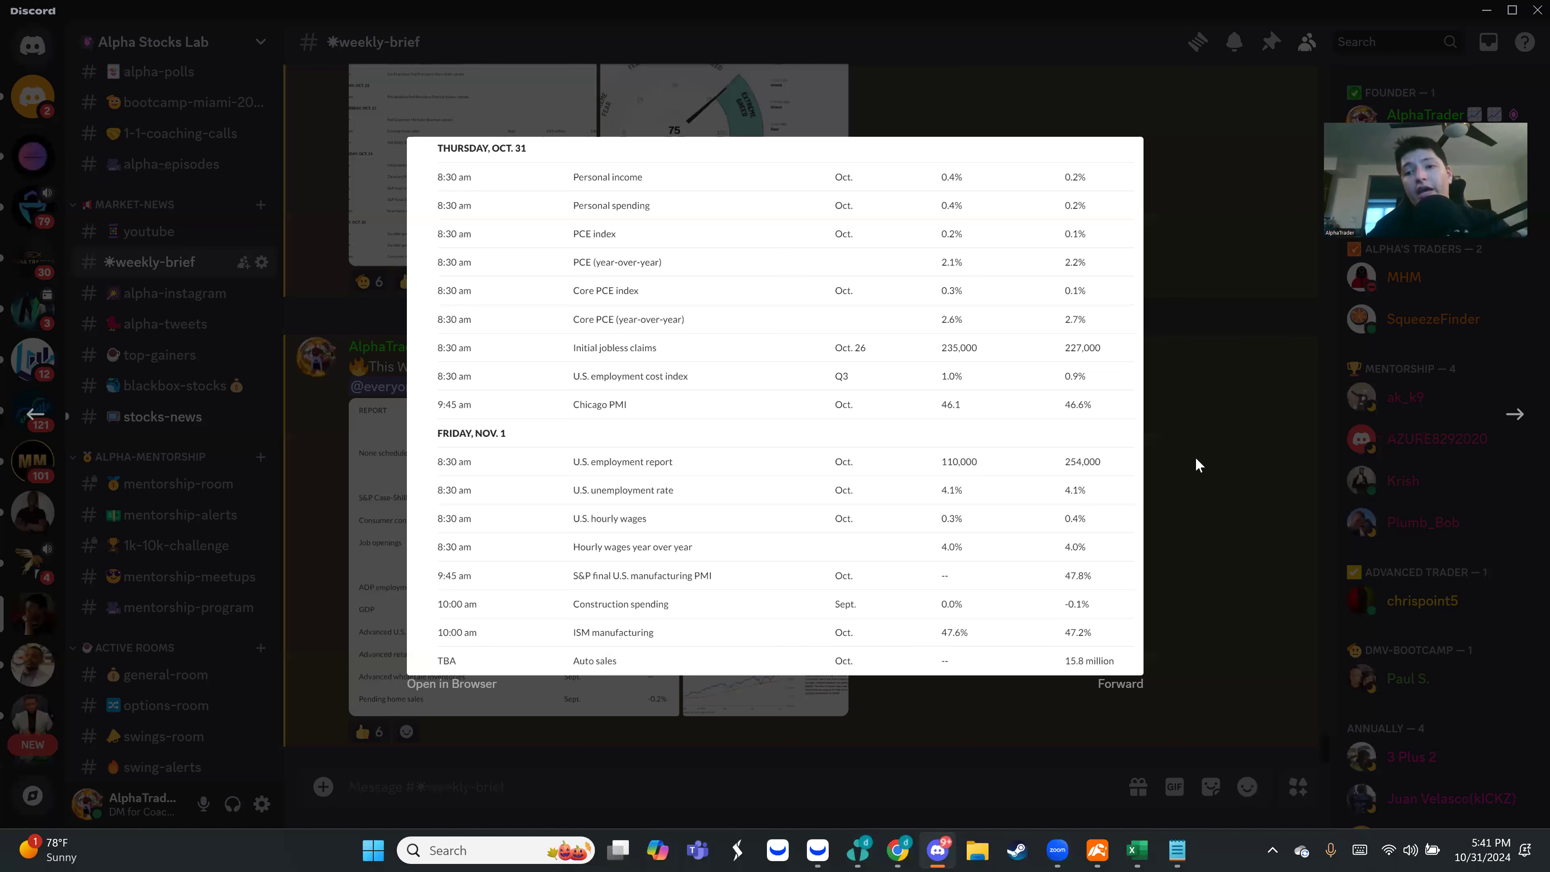
{"action": "left_click", "coordinate": [1187, 473]}
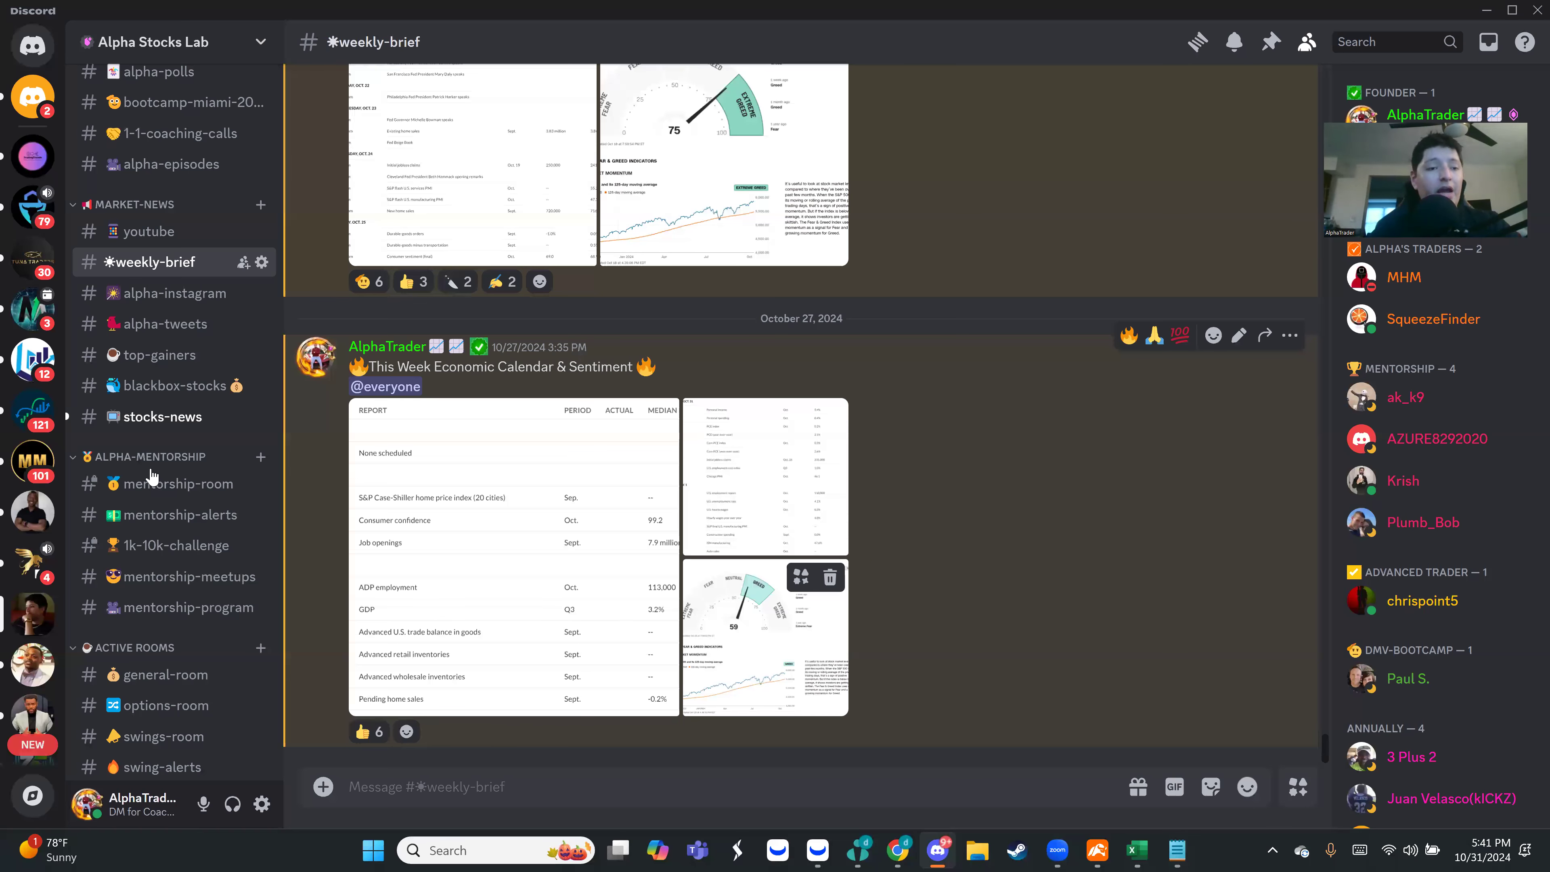
{"action": "scroll", "coordinate": [143, 422], "scroll_direction": "down", "scroll_amount": 5}
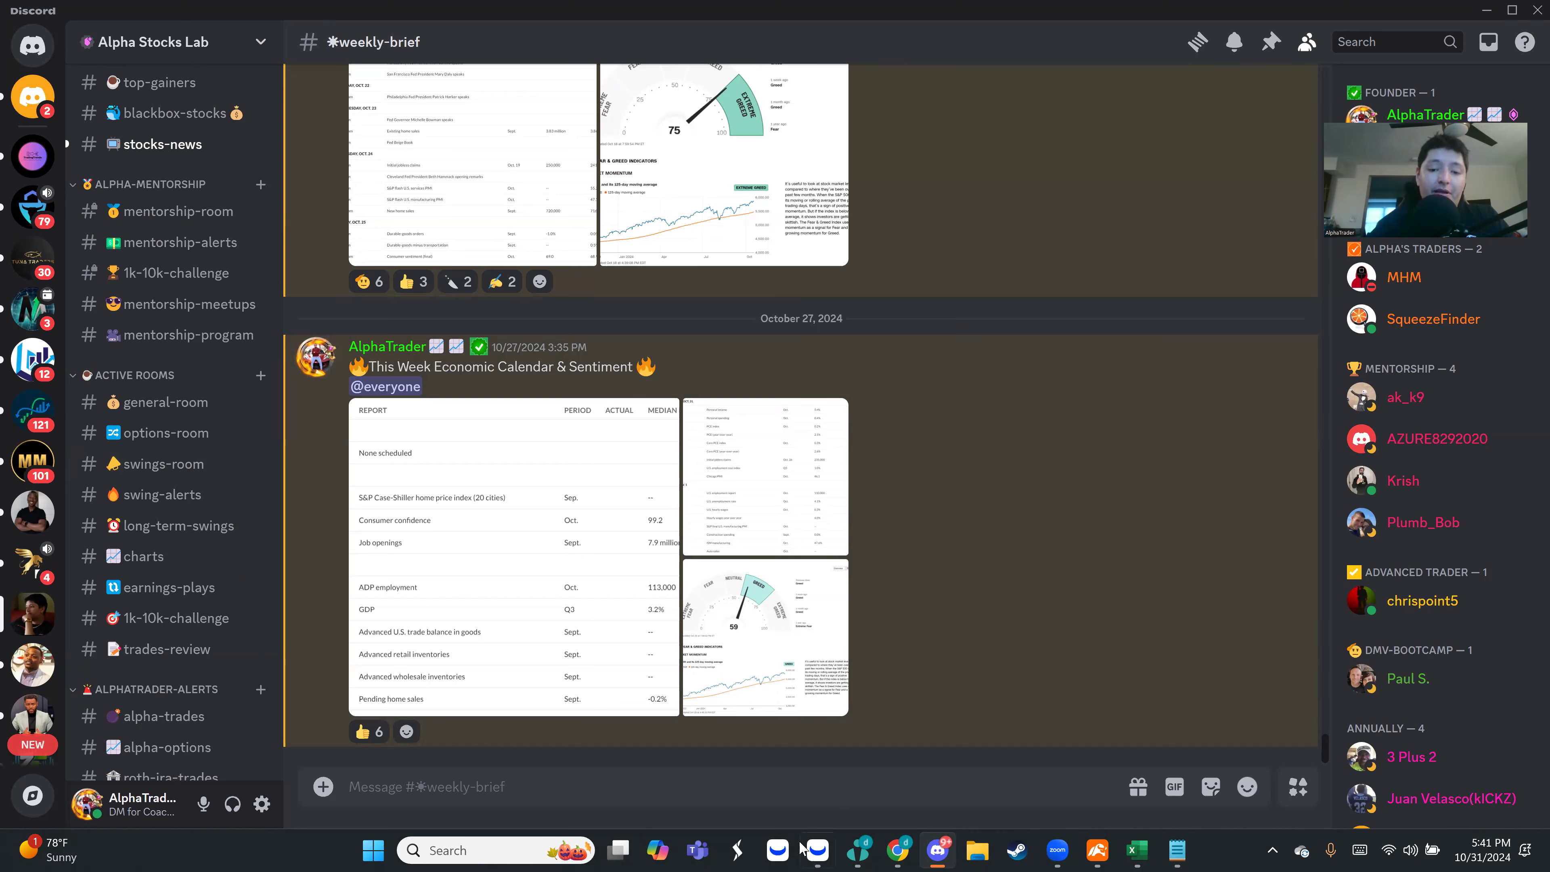
{"action": "scroll", "coordinate": [164, 571], "scroll_direction": "down", "scroll_amount": 3}
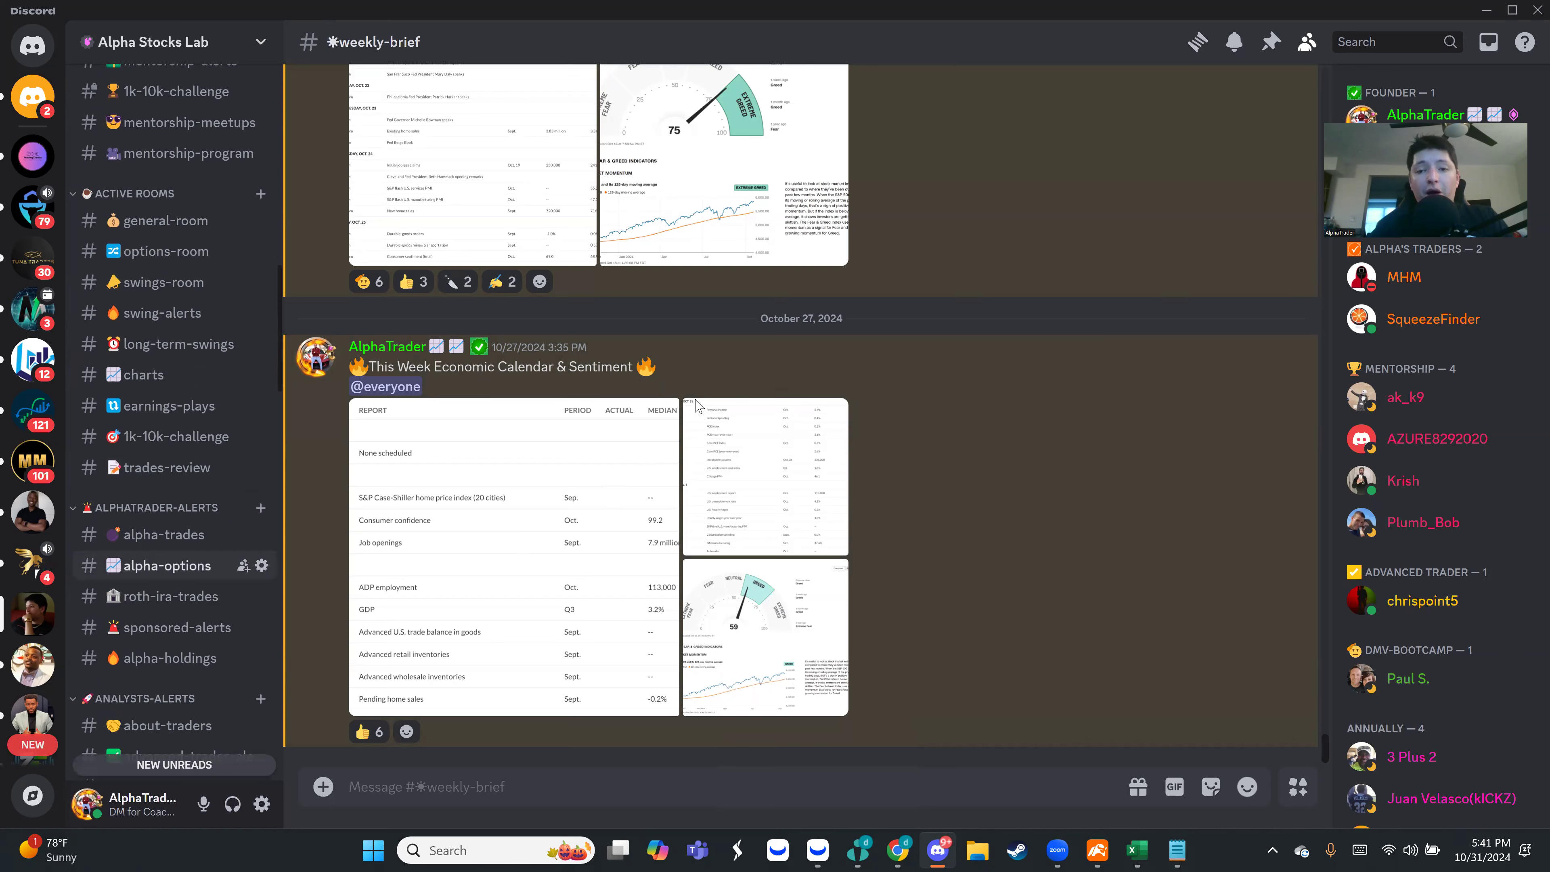
{"action": "scroll", "coordinate": [654, 334], "scroll_direction": "up", "scroll_amount": 5}
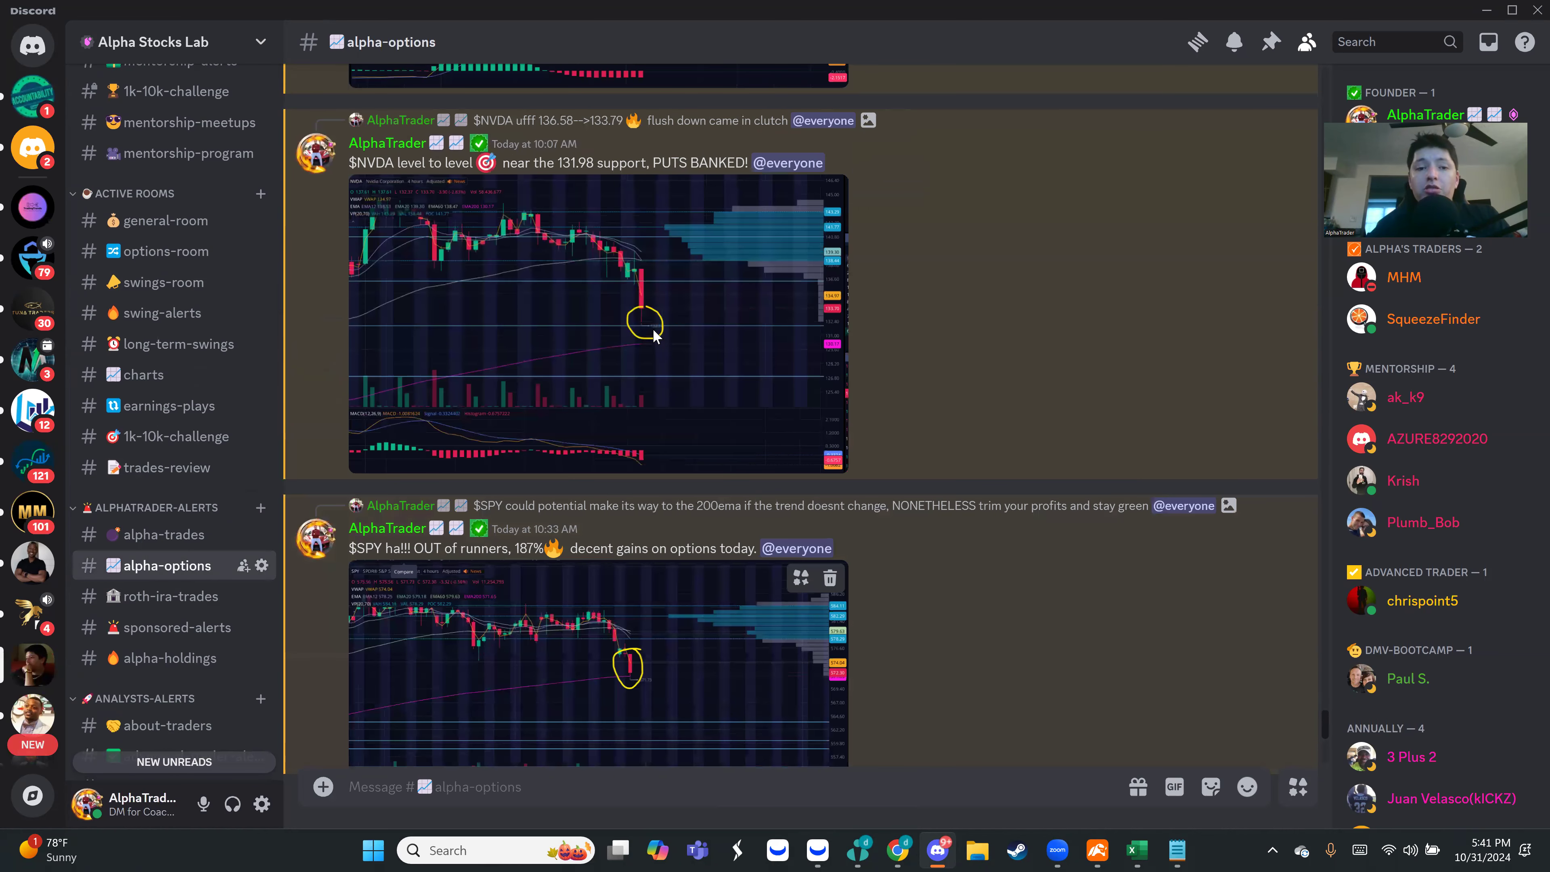
{"action": "scroll", "coordinate": [655, 335], "scroll_direction": "up", "scroll_amount": 5}
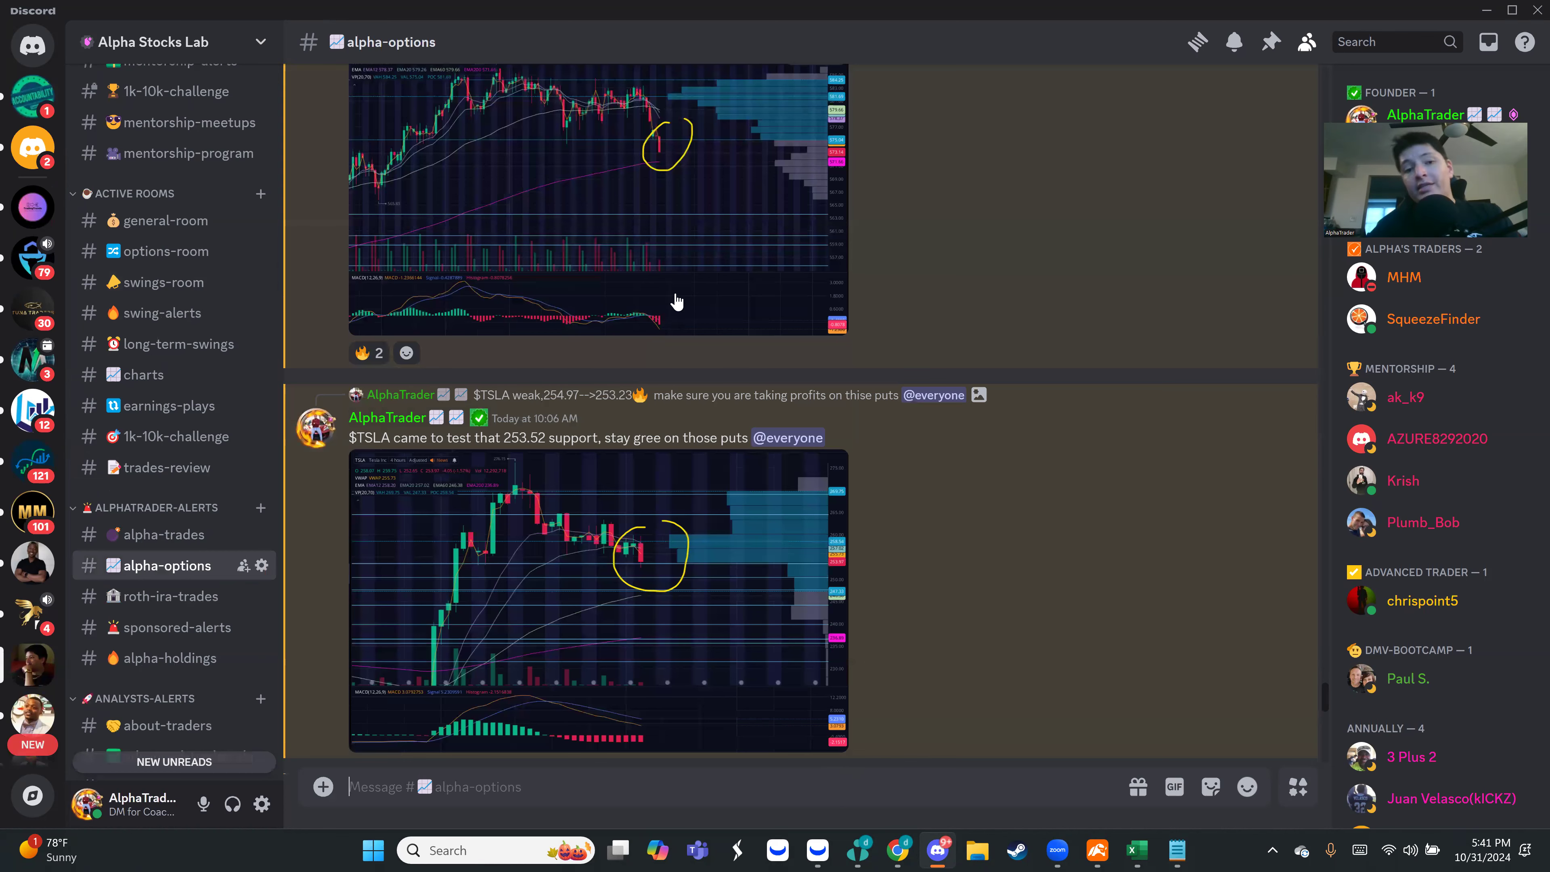
{"action": "scroll", "coordinate": [678, 295], "scroll_direction": "up", "scroll_amount": 5}
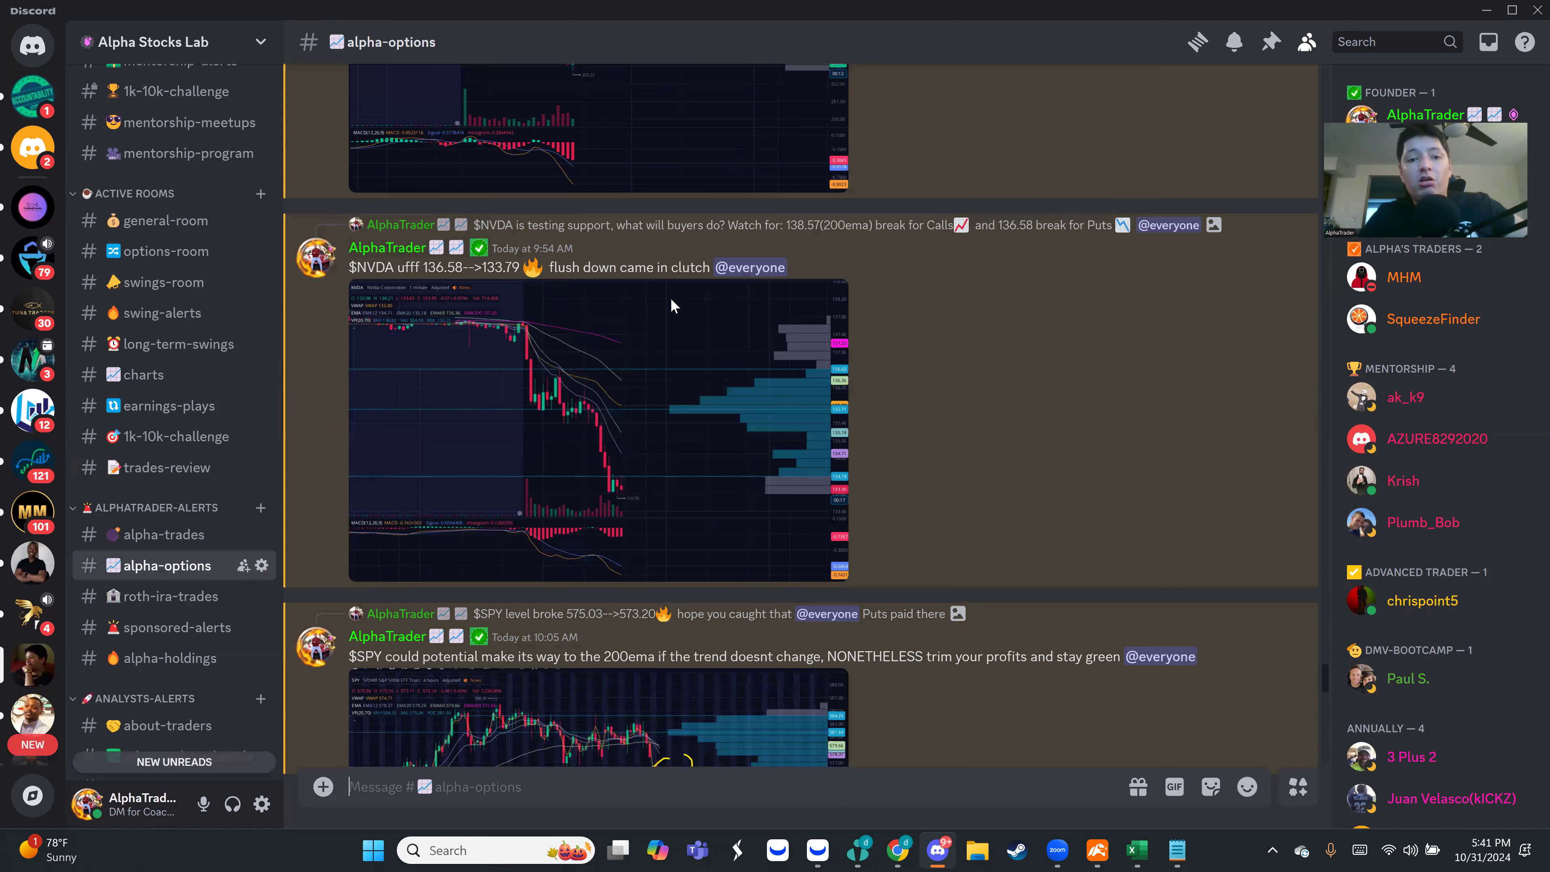
{"action": "scroll", "coordinate": [681, 313], "scroll_direction": "up", "scroll_amount": 5}
{"action": "scroll", "coordinate": [698, 329], "scroll_direction": "up", "scroll_amount": 5}
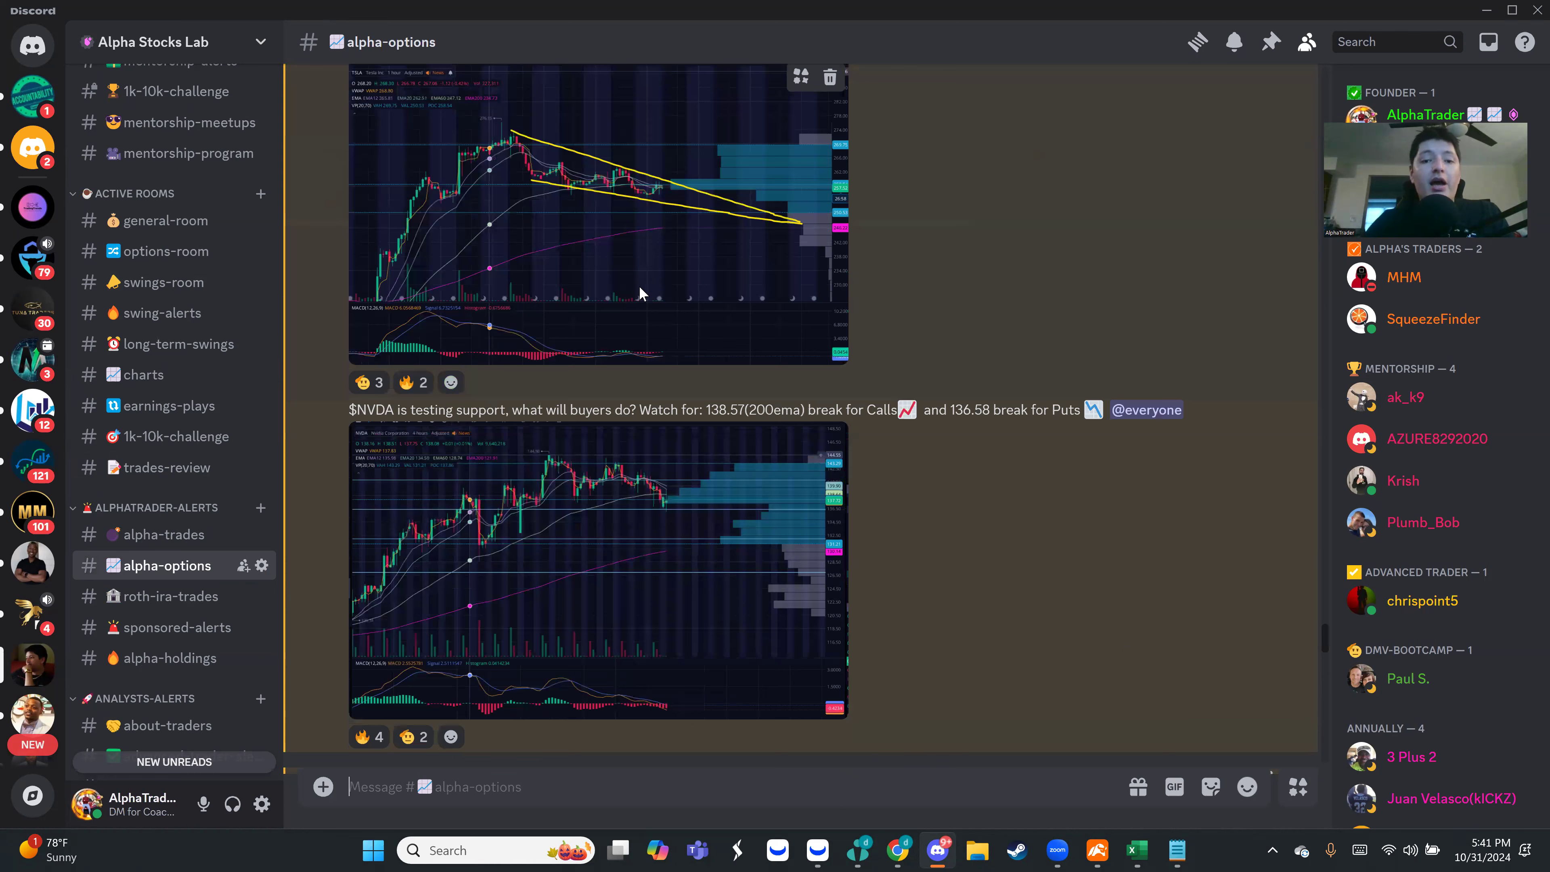
{"action": "scroll", "coordinate": [652, 290], "scroll_direction": "up", "scroll_amount": 4}
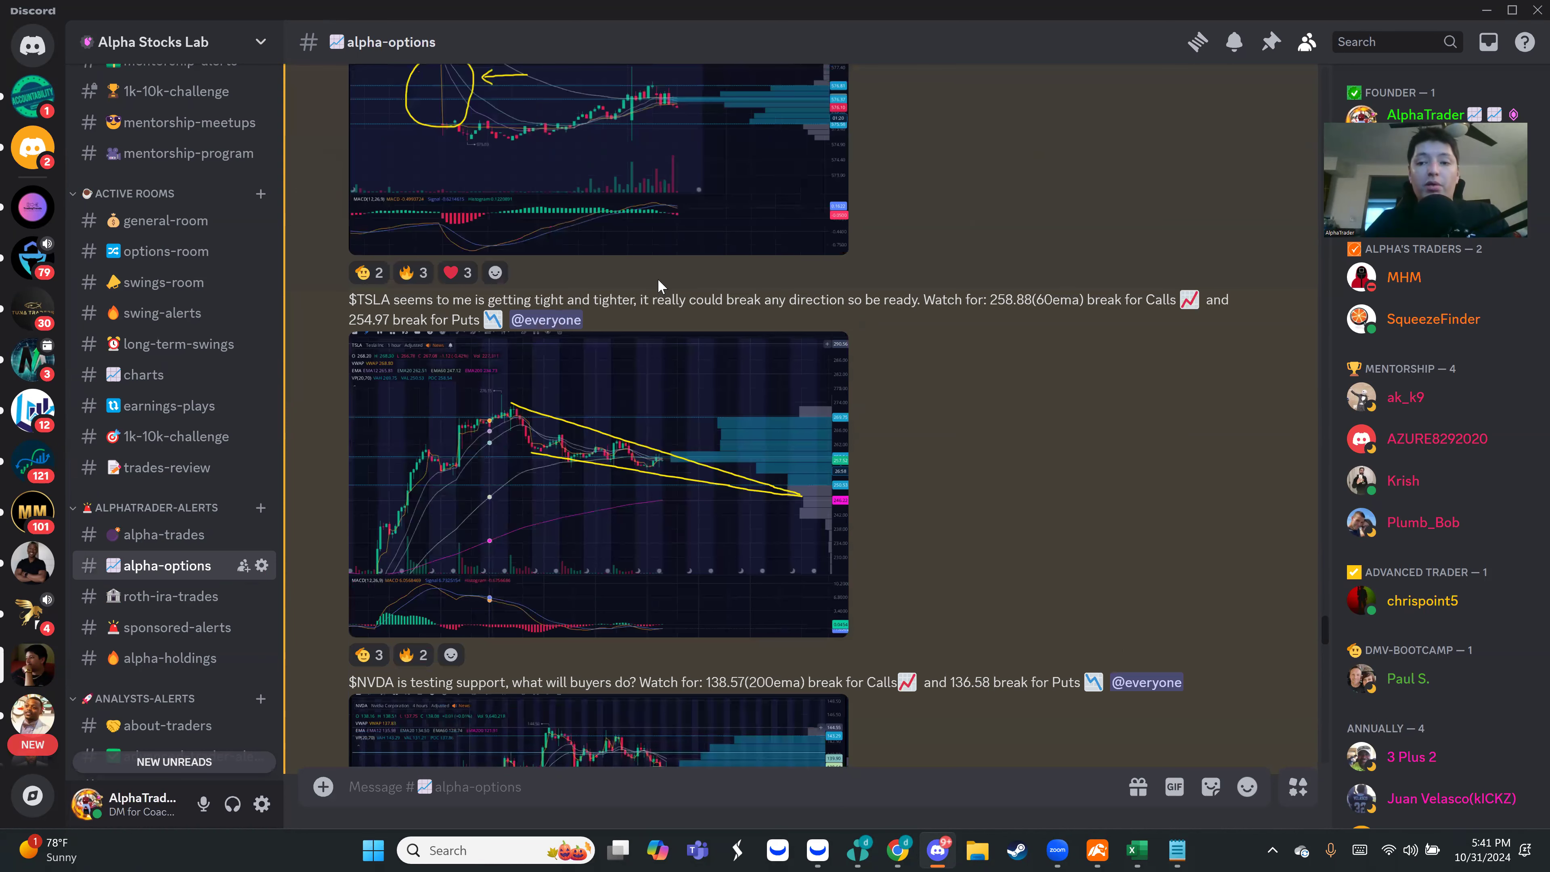
{"action": "scroll", "coordinate": [652, 302], "scroll_direction": "up", "scroll_amount": 3}
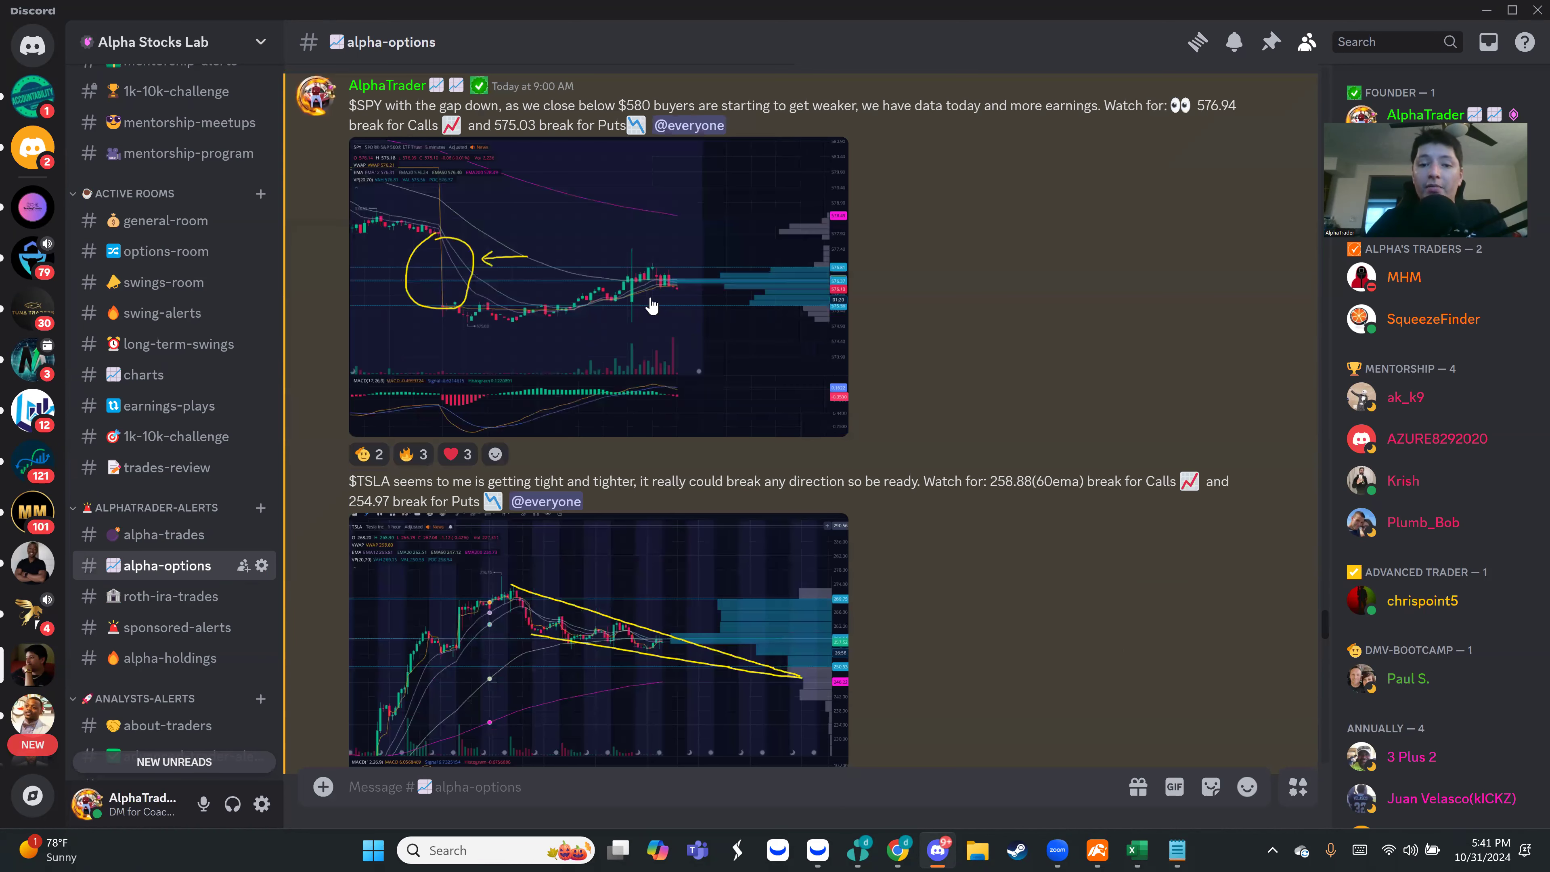
{"action": "scroll", "coordinate": [674, 311], "scroll_direction": "down", "scroll_amount": 1}
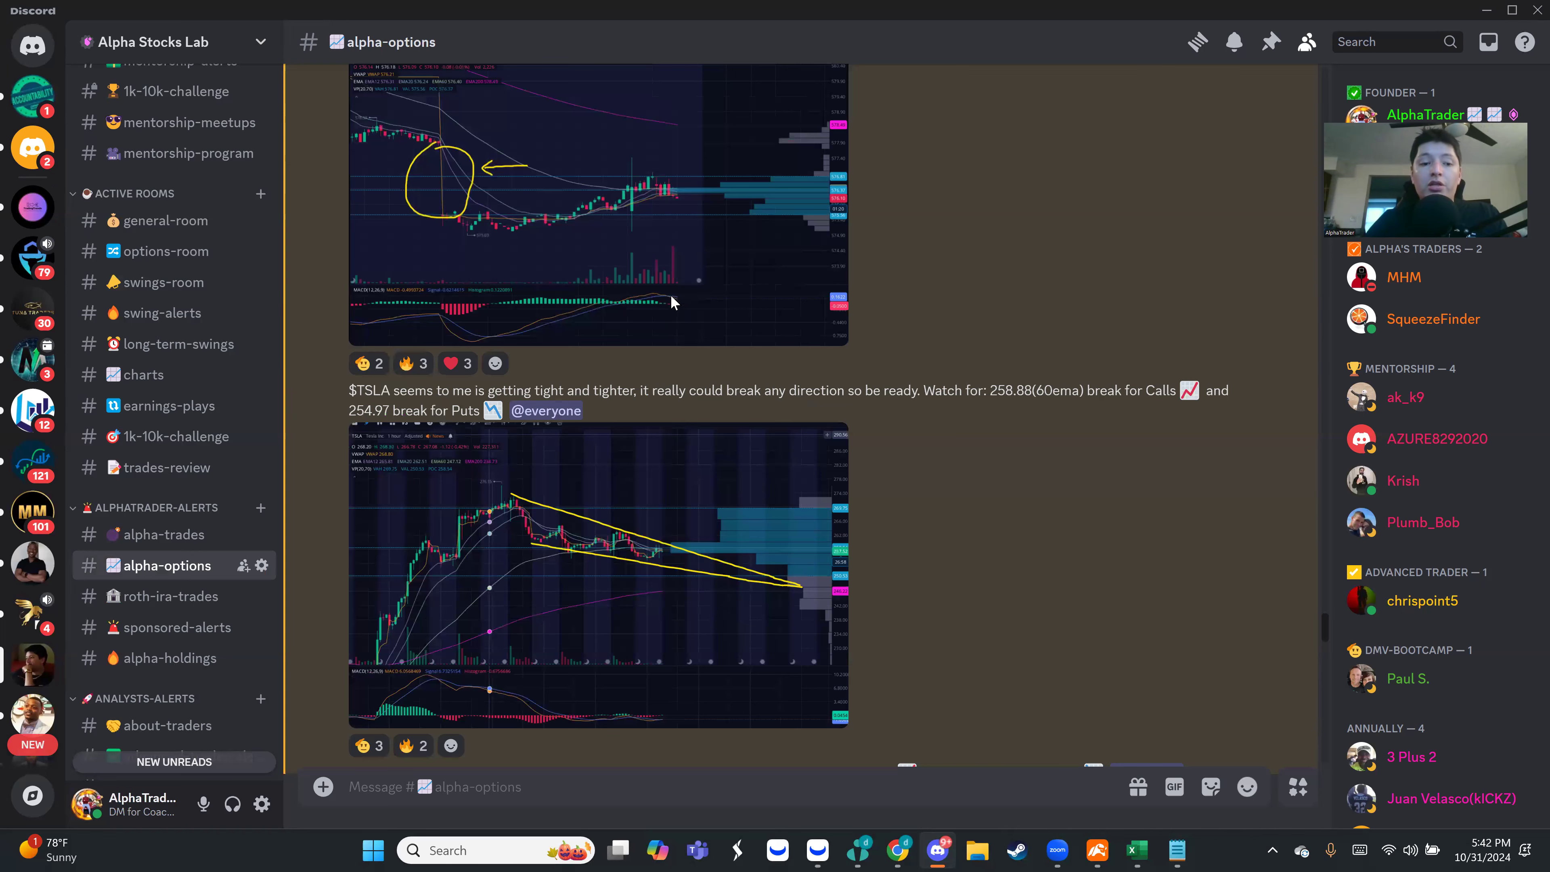
{"action": "scroll", "coordinate": [671, 300], "scroll_direction": "up", "scroll_amount": 1}
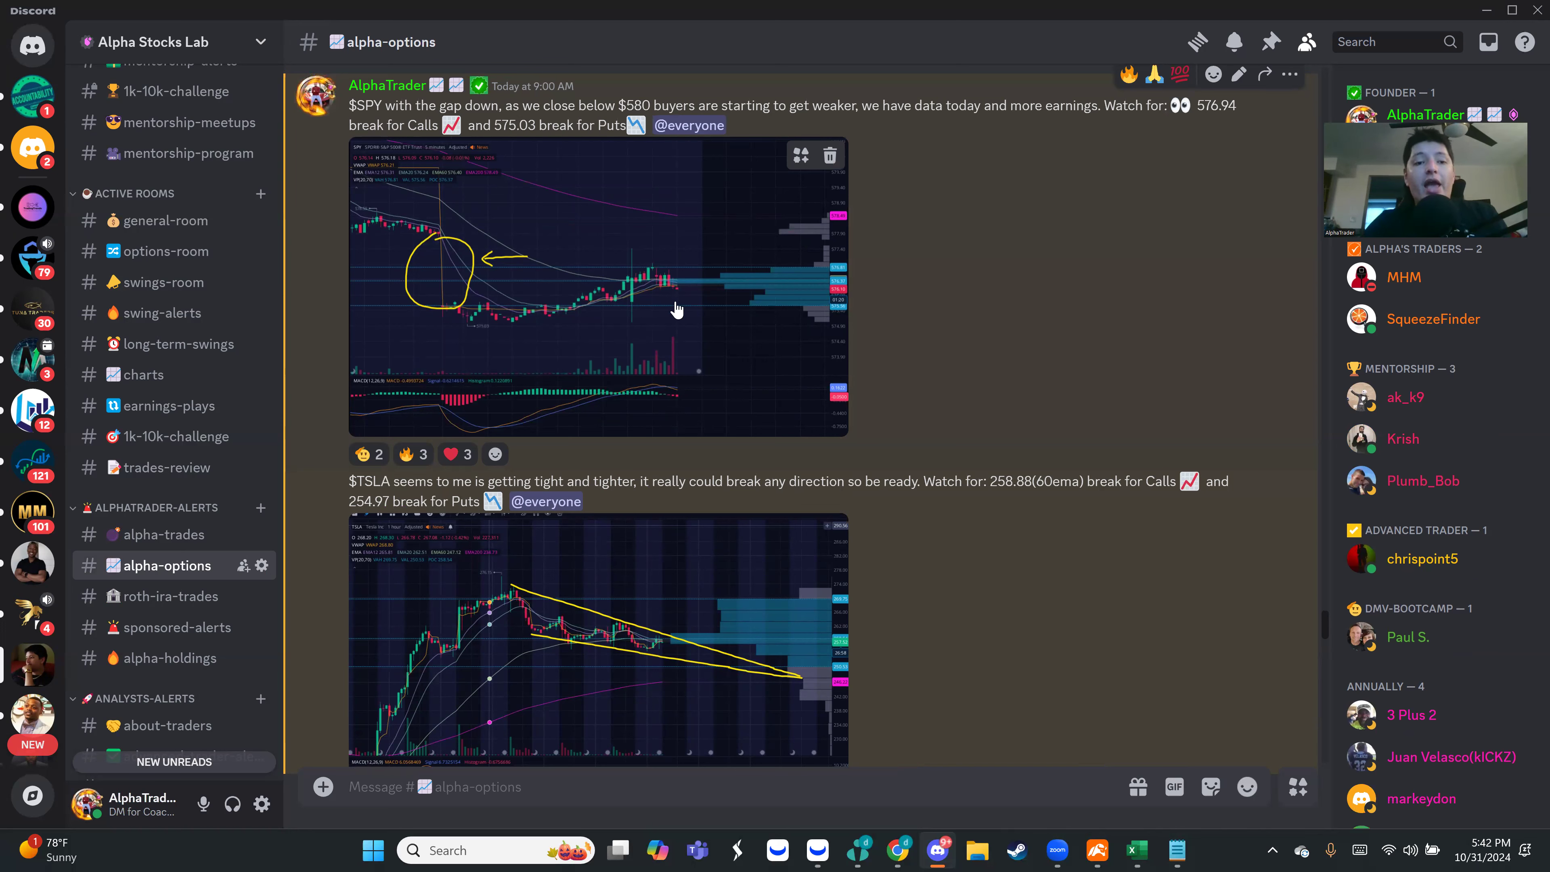
{"action": "scroll", "coordinate": [653, 333], "scroll_direction": "up", "scroll_amount": 3}
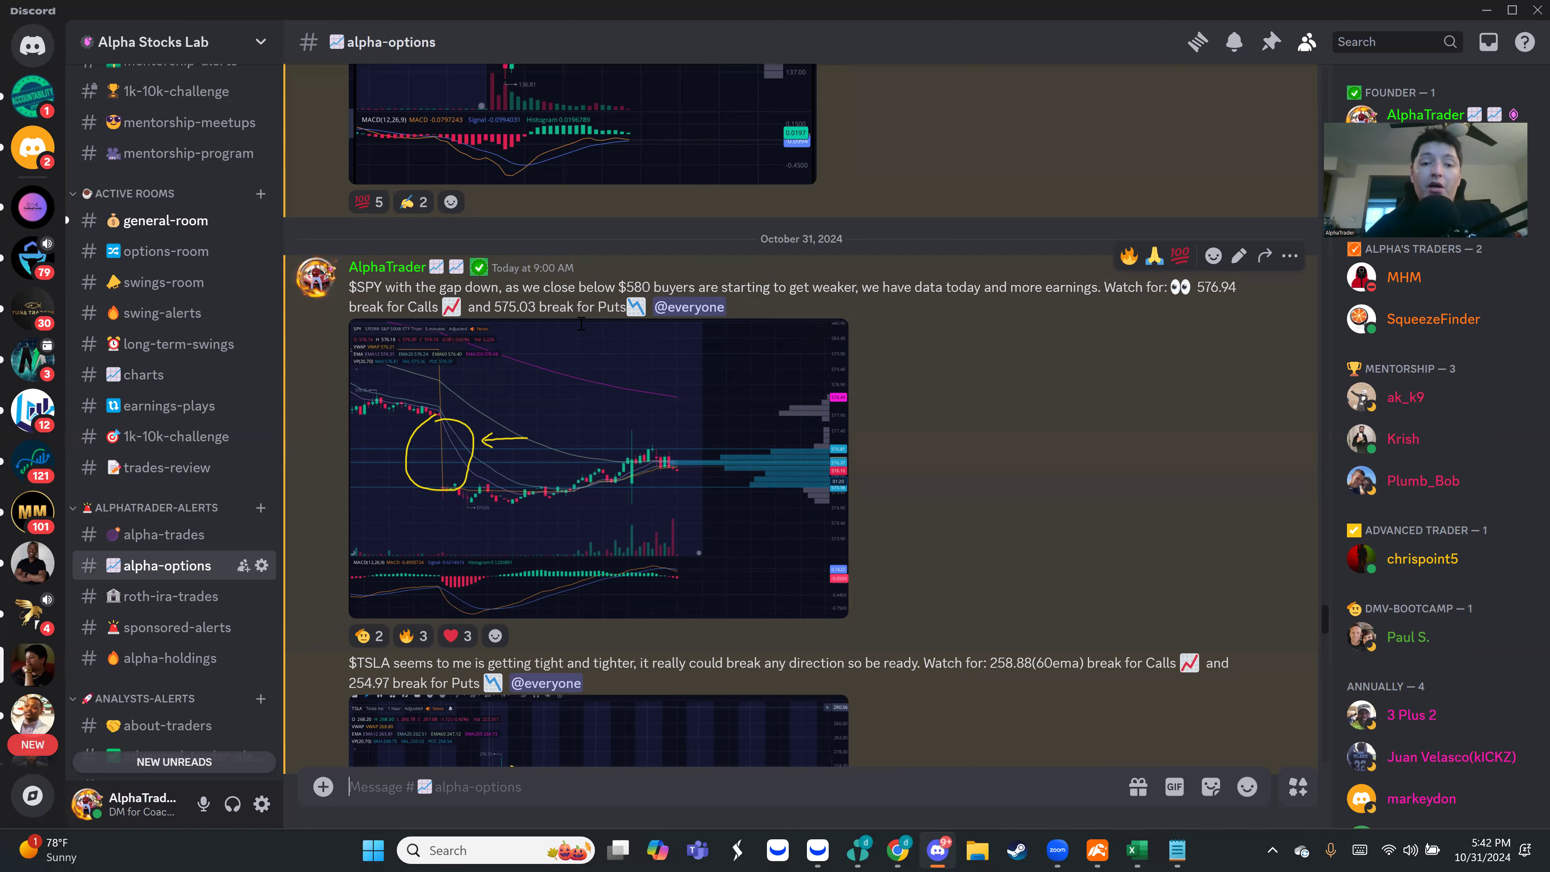
Load SPY's 5-minute chart in Webull and zoom to the post-open drop toward 569.92.
{"action": "left_click", "coordinate": [818, 850]}
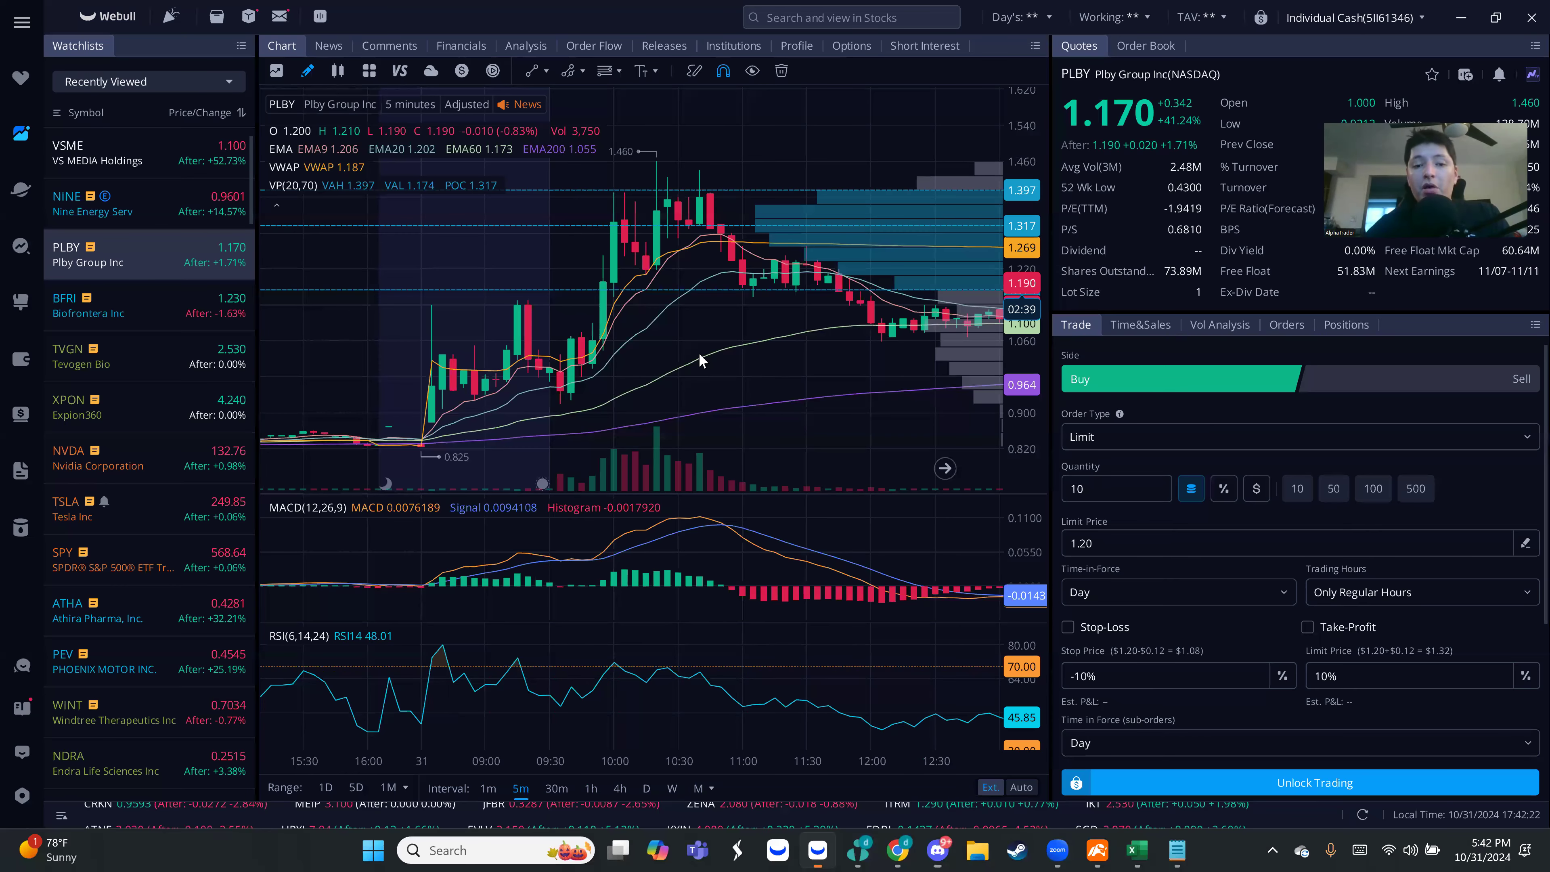
{"action": "key", "text": "Down"}
{"action": "key", "text": "Down"}
{"action": "key", "text": "Down"}
{"action": "key", "text": "Down"}
{"action": "key", "text": "Down"}
{"action": "key", "text": "Down"}
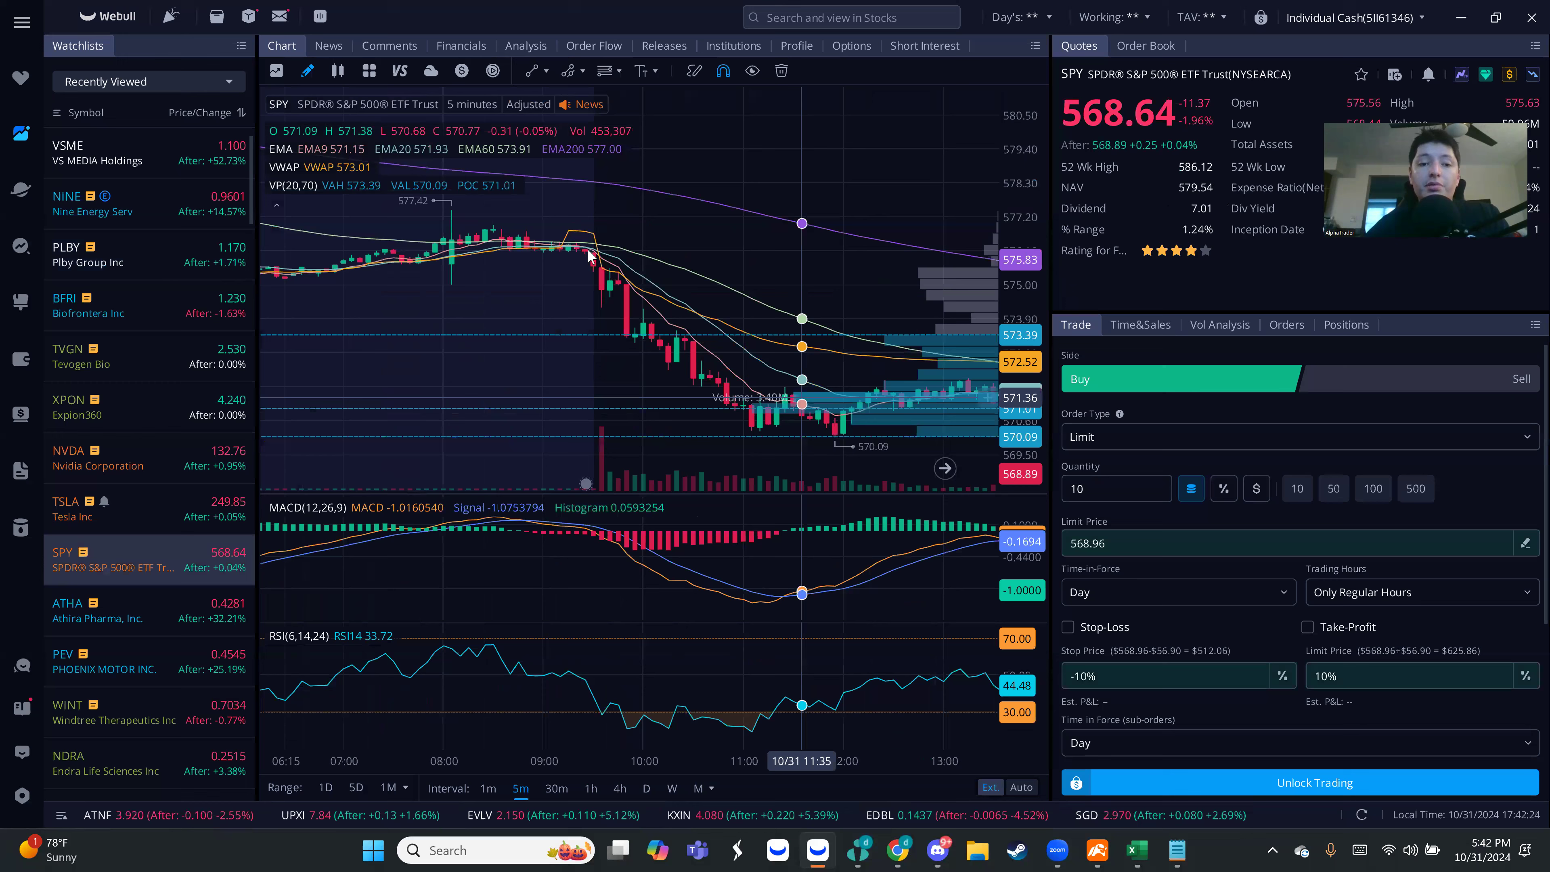
{"action": "scroll", "coordinate": [580, 256], "scroll_direction": "down", "scroll_amount": 2}
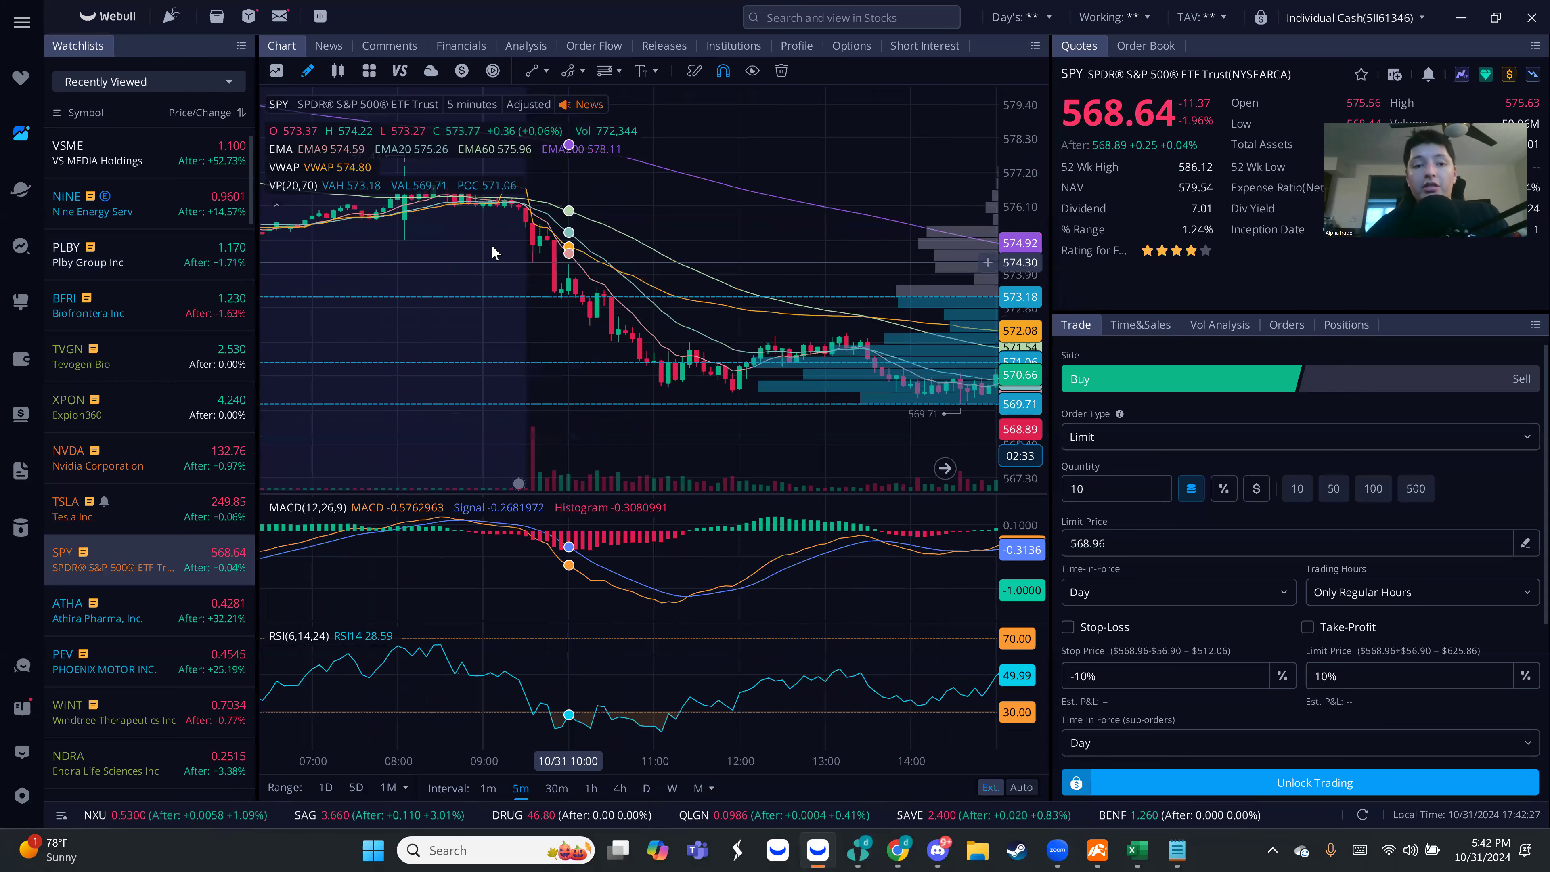
{"action": "scroll", "coordinate": [494, 244], "scroll_direction": "down", "scroll_amount": 1}
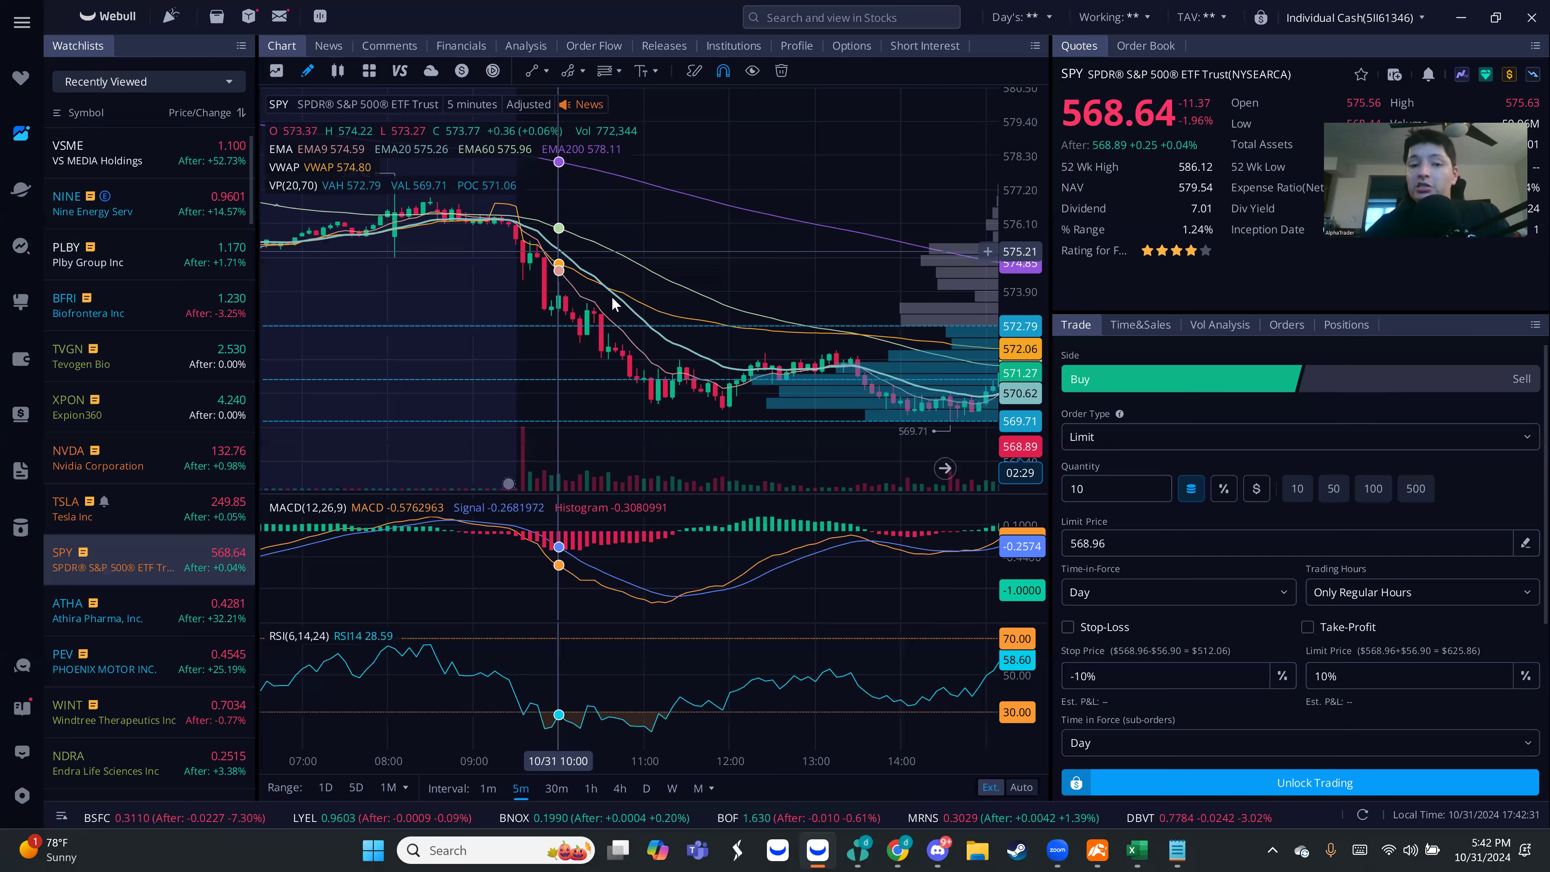
{"action": "scroll", "coordinate": [554, 359], "scroll_direction": "up", "scroll_amount": 1}
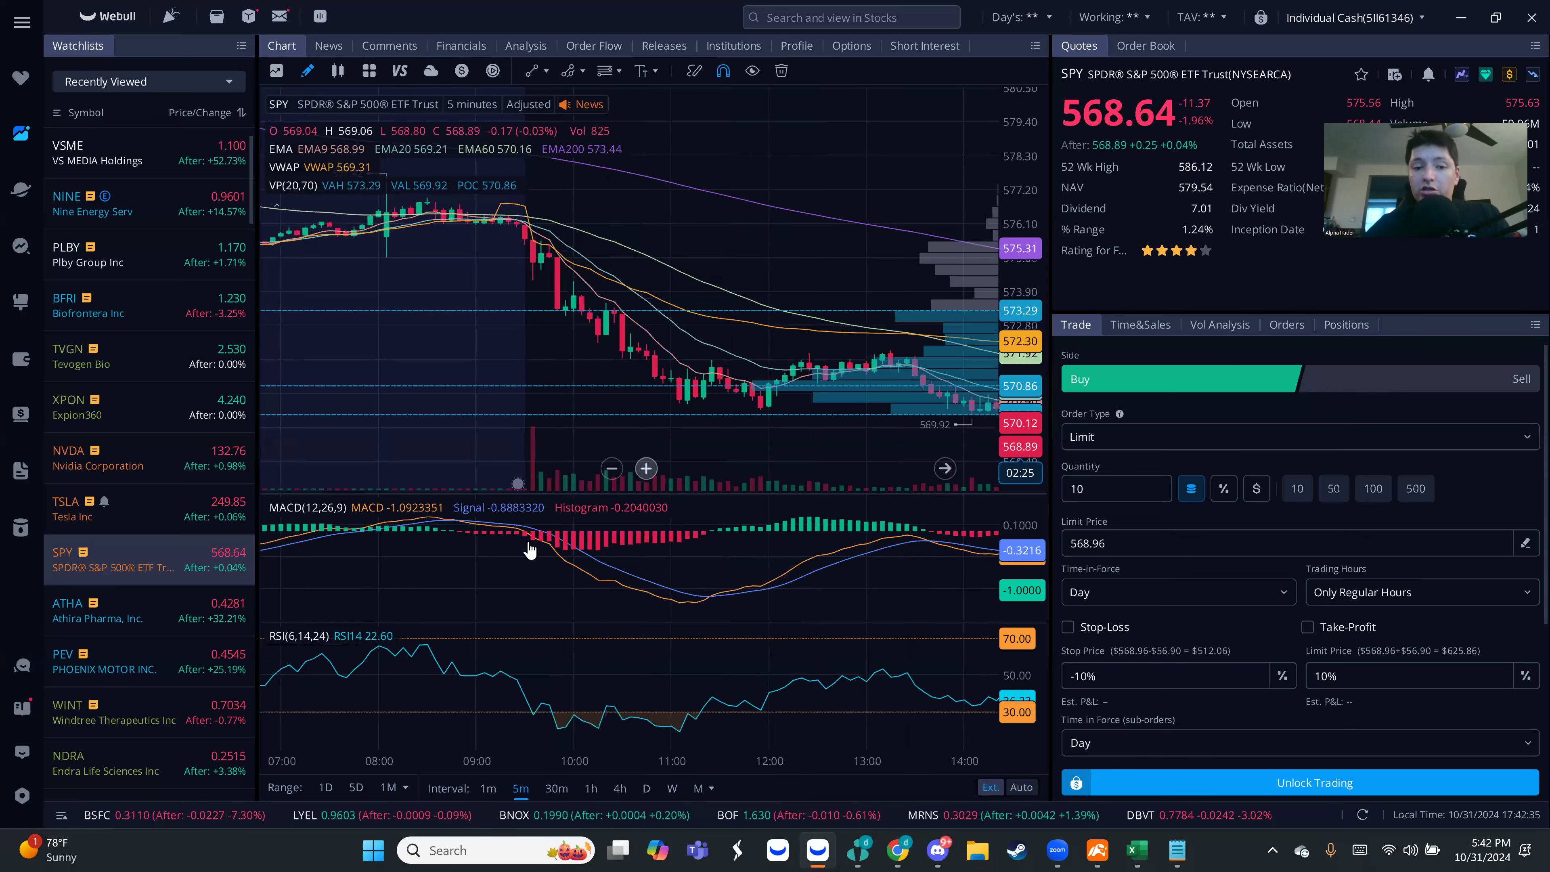
{"action": "scroll", "coordinate": [508, 296], "scroll_direction": "up", "scroll_amount": 2}
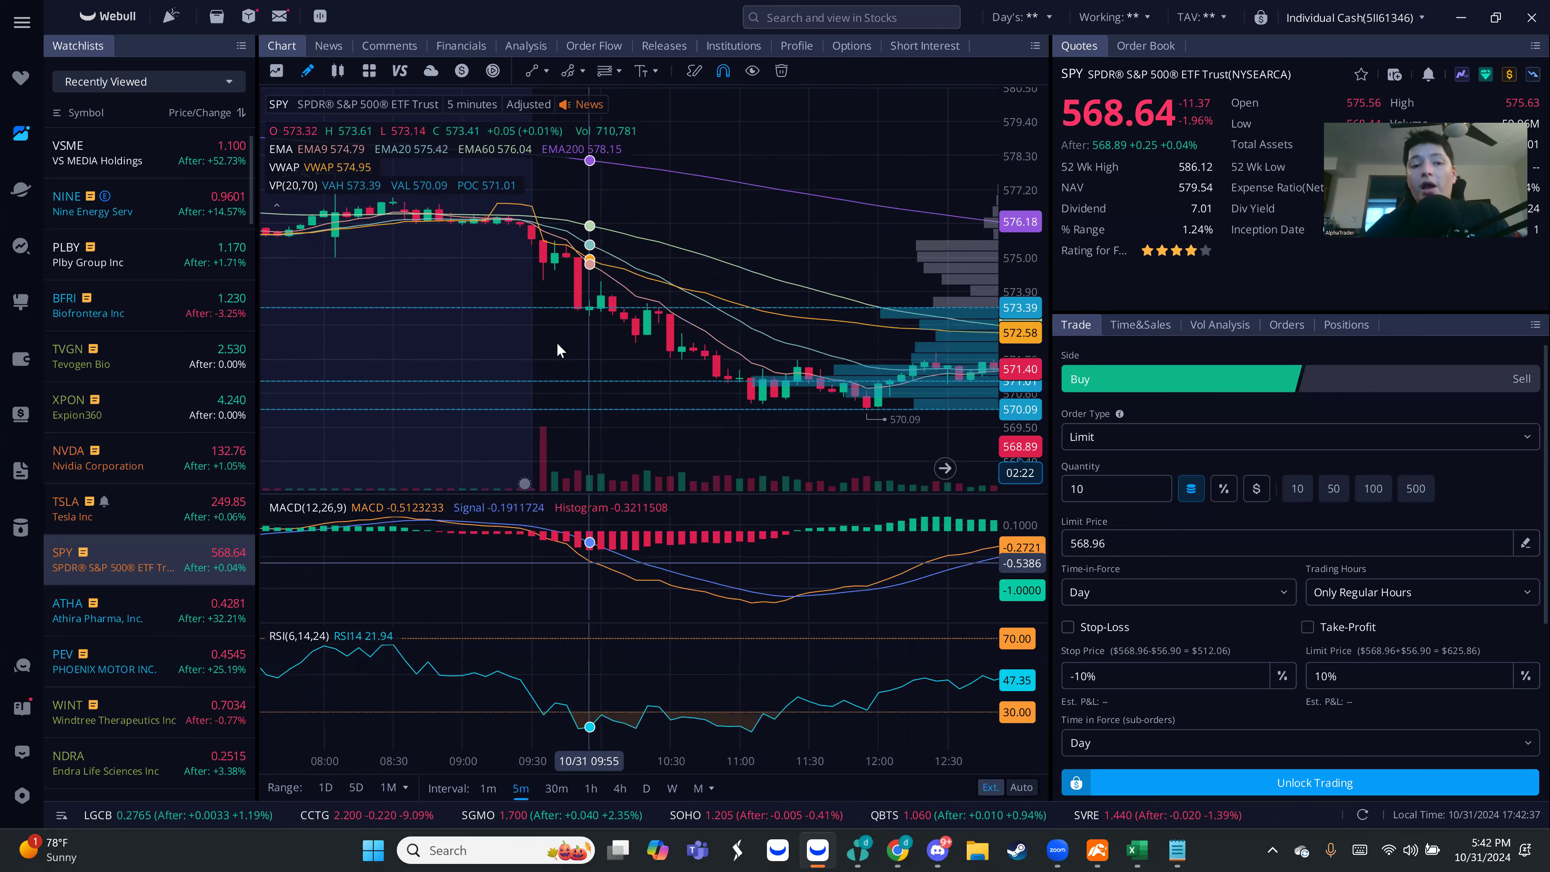
{"action": "scroll", "coordinate": [537, 286], "scroll_direction": "down", "scroll_amount": 1}
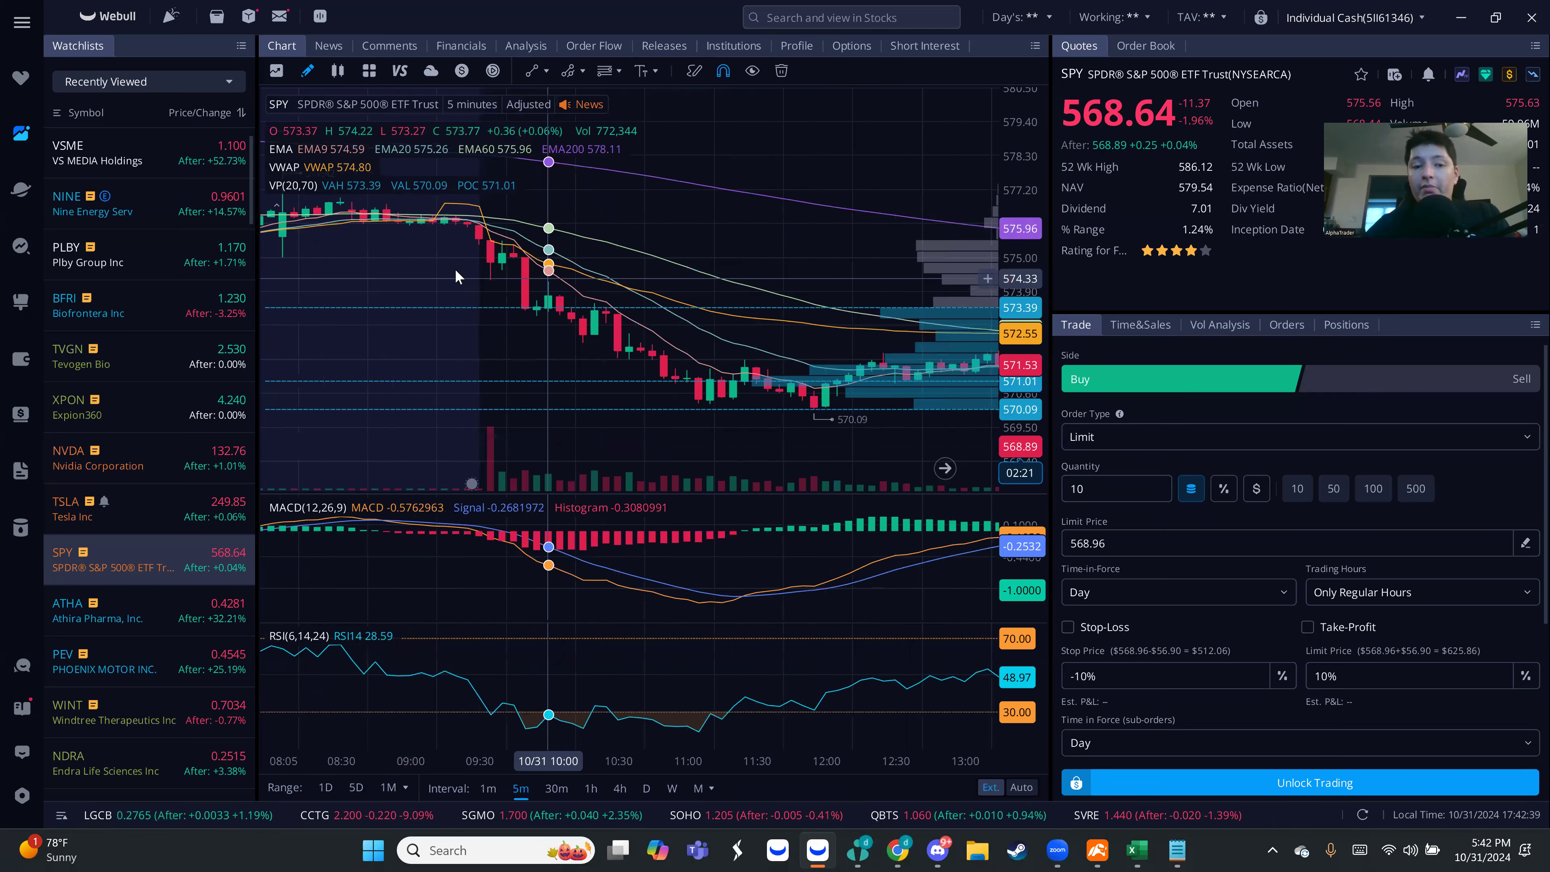
{"action": "scroll", "coordinate": [492, 310], "scroll_direction": "down", "scroll_amount": 1}
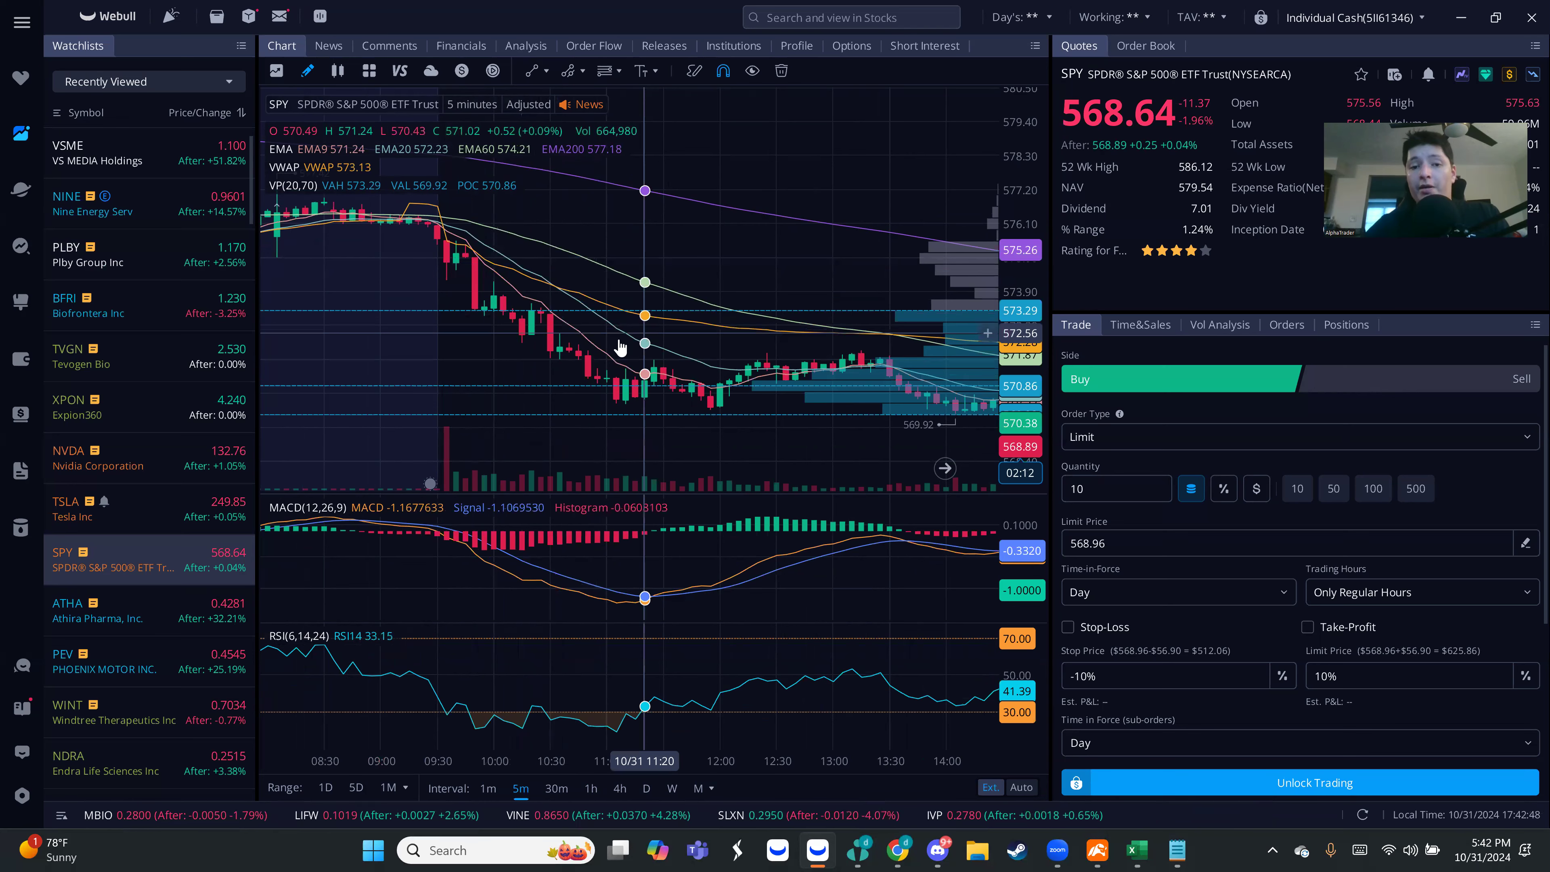
Read through the #alpha-options SPY, TSLA and NVDA alerts, including TSLA's 253.52 support test.
{"action": "key", "text": "alt+Tab"}
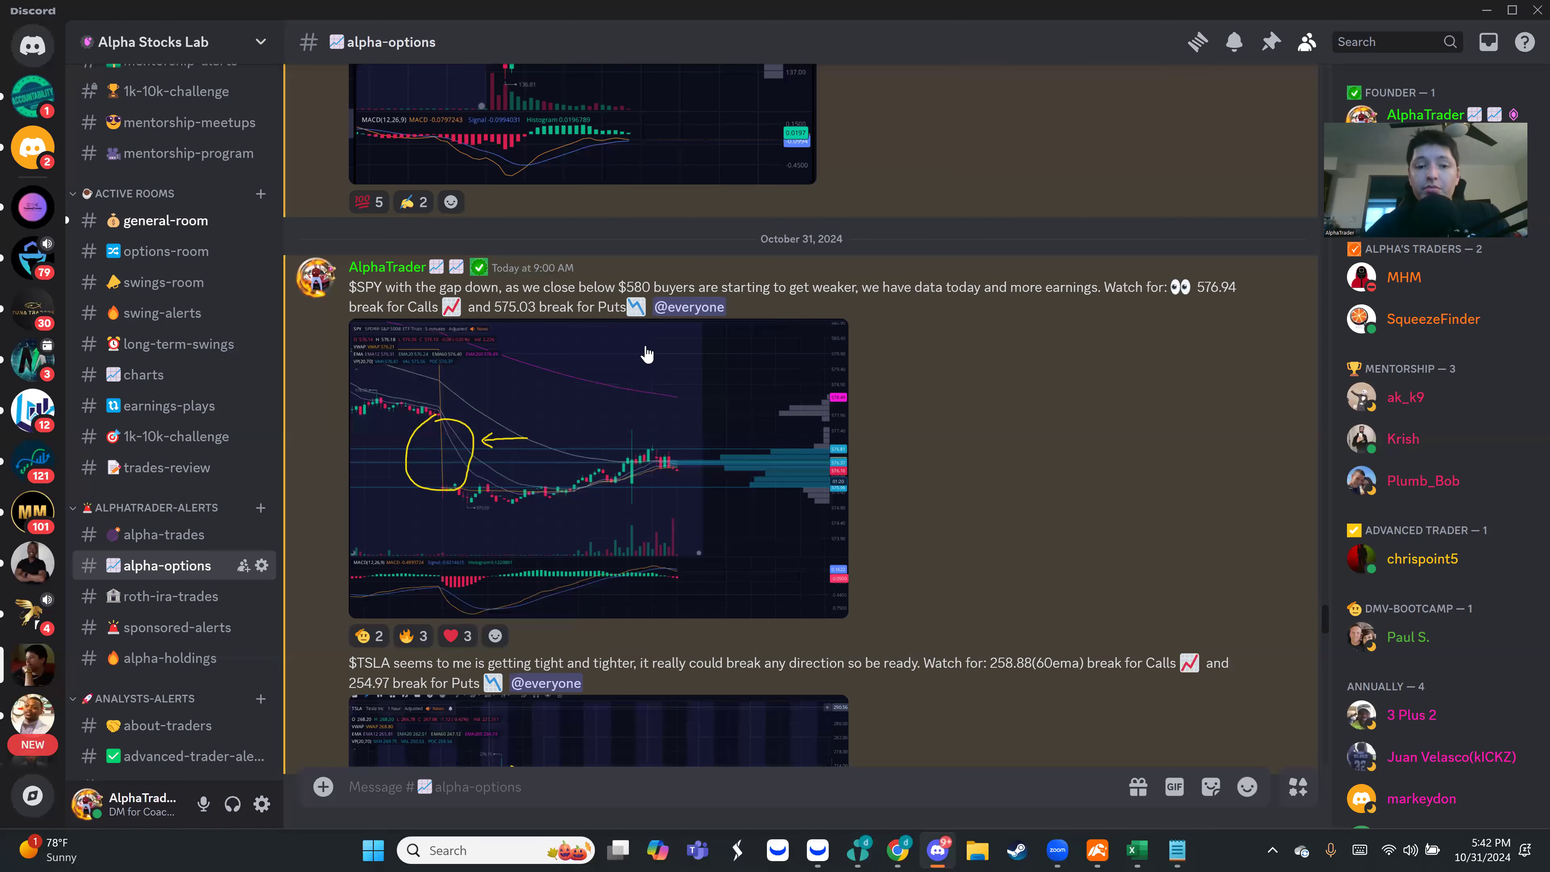
{"action": "scroll", "coordinate": [645, 346], "scroll_direction": "down", "scroll_amount": 10}
{"action": "scroll", "coordinate": [611, 354], "scroll_direction": "down", "scroll_amount": 1}
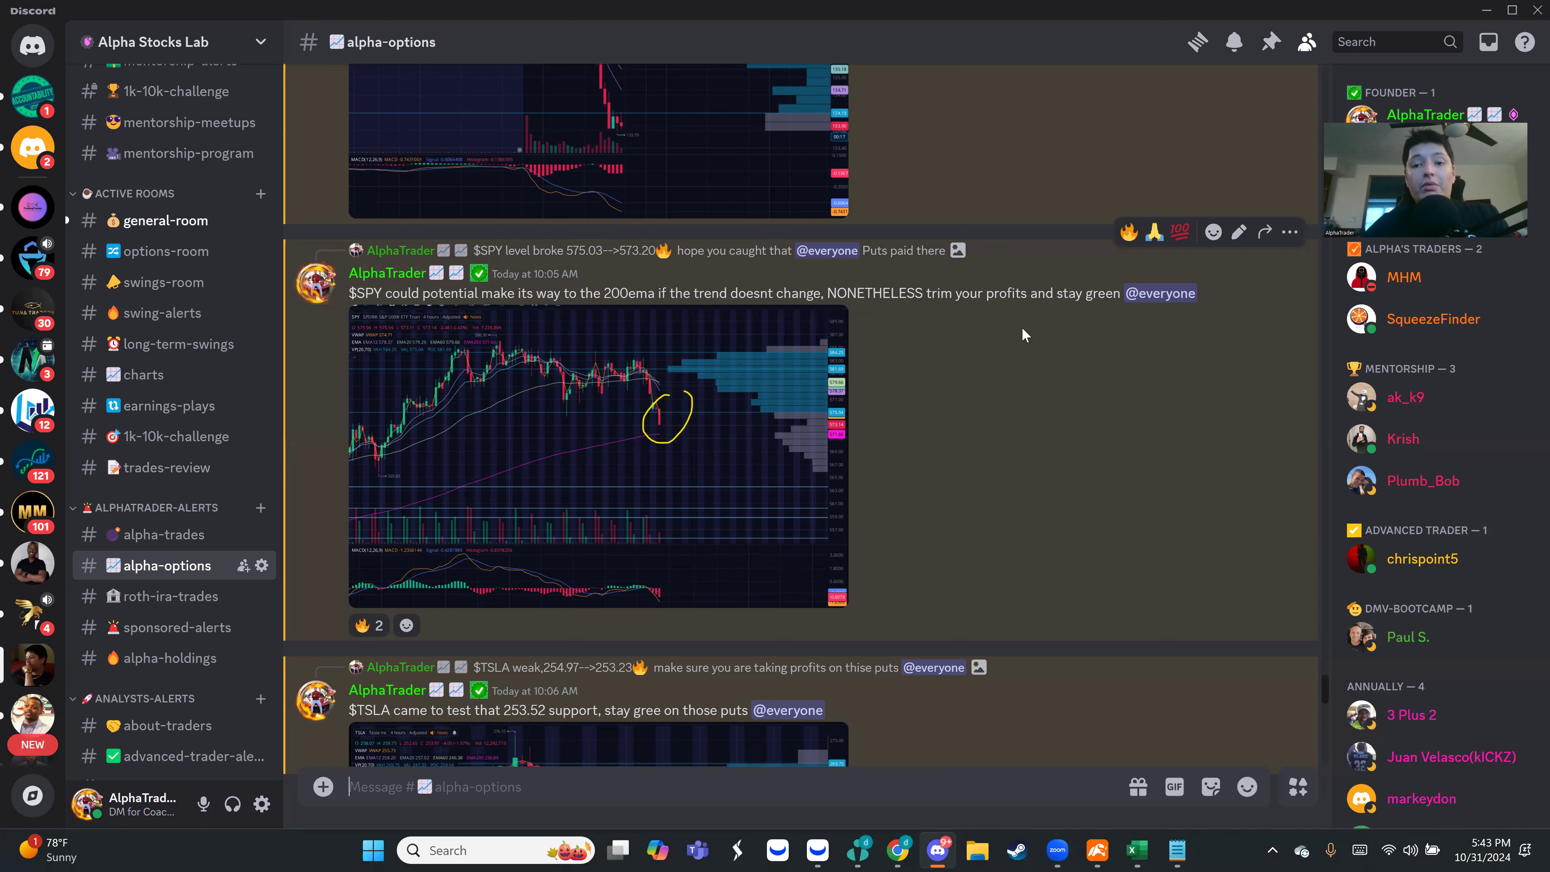
{"action": "scroll", "coordinate": [722, 366], "scroll_direction": "down", "scroll_amount": 10}
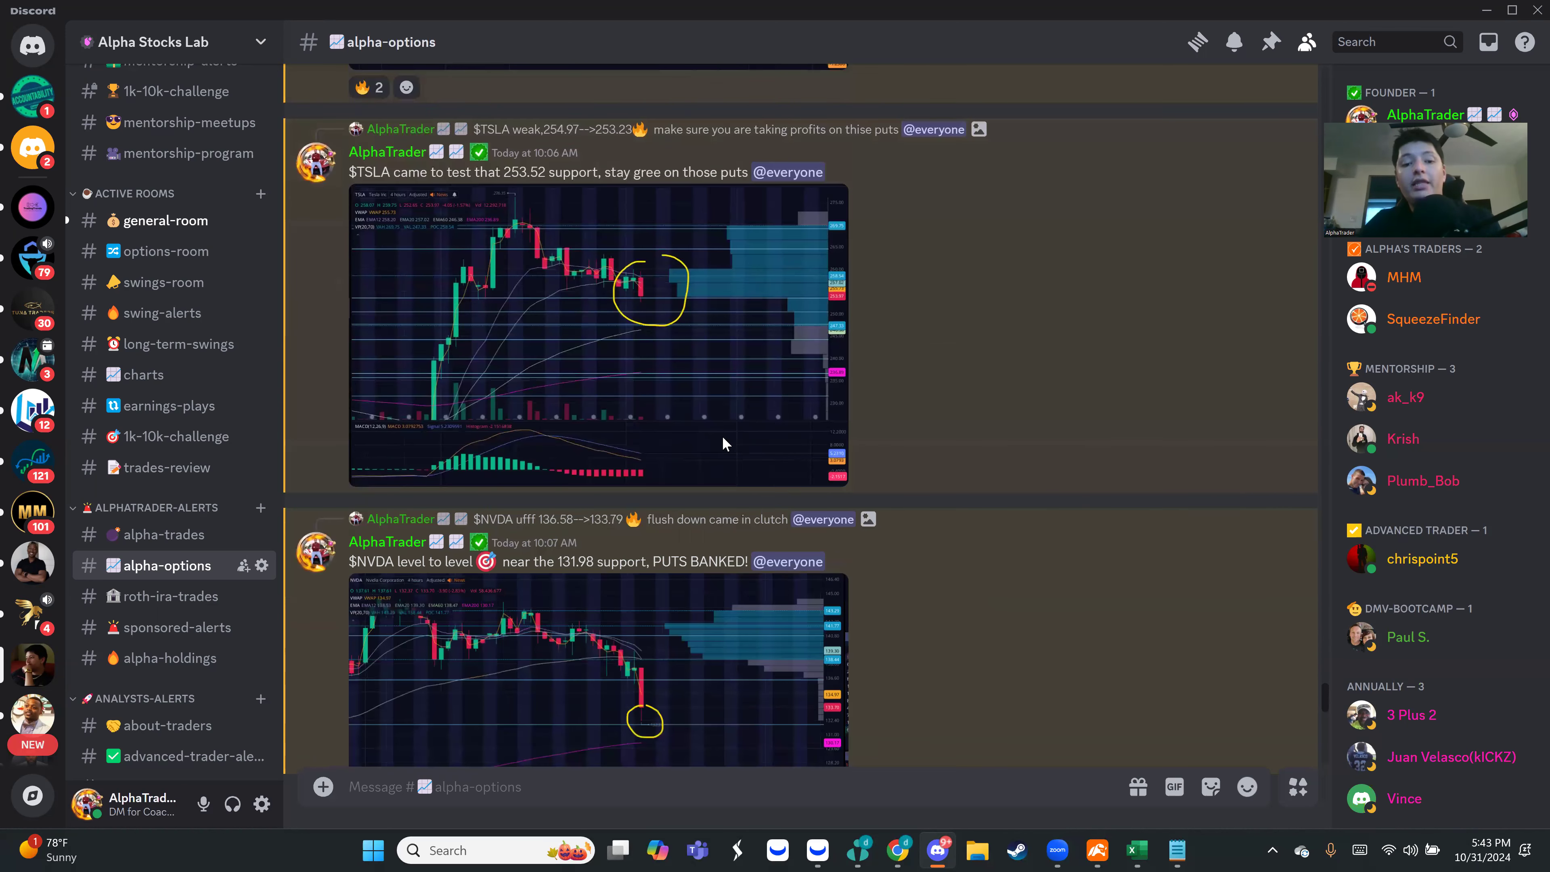
{"action": "scroll", "coordinate": [681, 527], "scroll_direction": "down", "scroll_amount": 1}
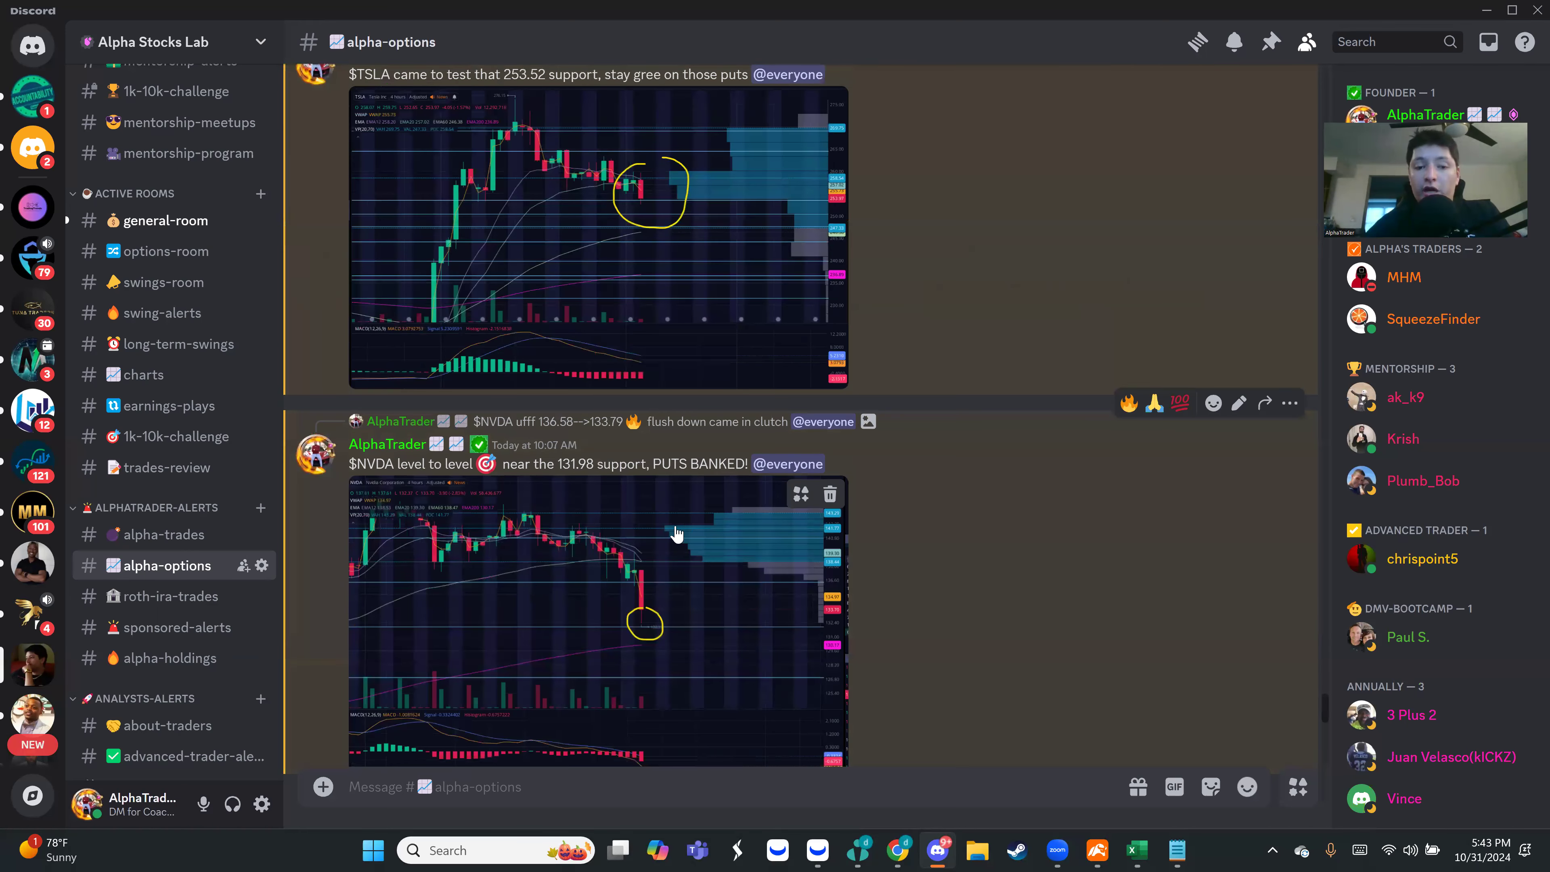
{"action": "scroll", "coordinate": [681, 525], "scroll_direction": "down", "scroll_amount": 9}
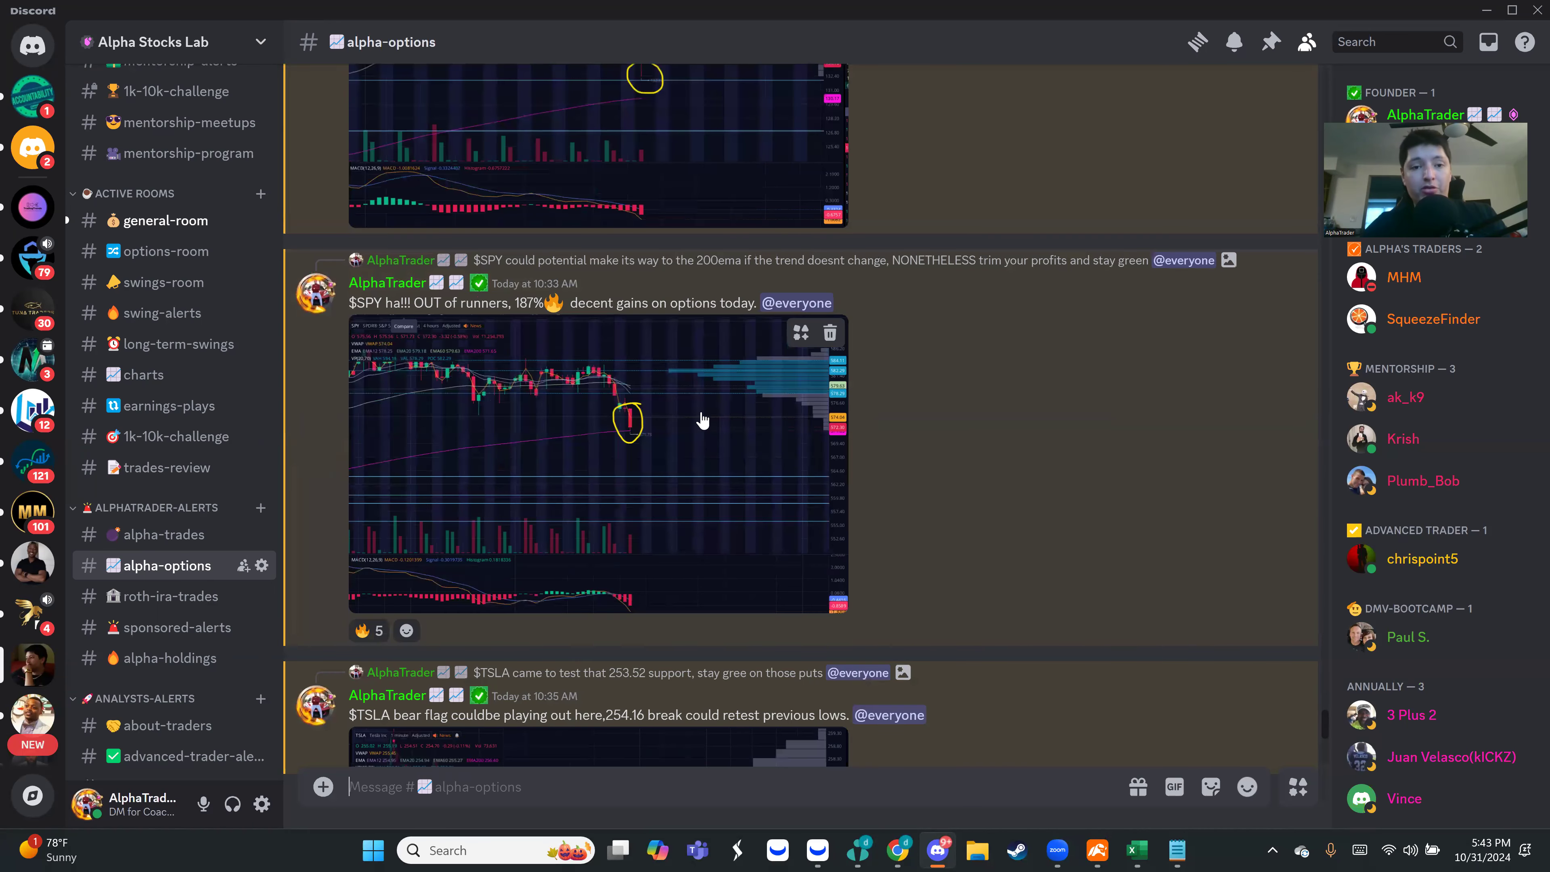
{"action": "scroll", "coordinate": [705, 423], "scroll_direction": "up", "scroll_amount": 2}
{"action": "scroll", "coordinate": [705, 426], "scroll_direction": "up", "scroll_amount": 5}
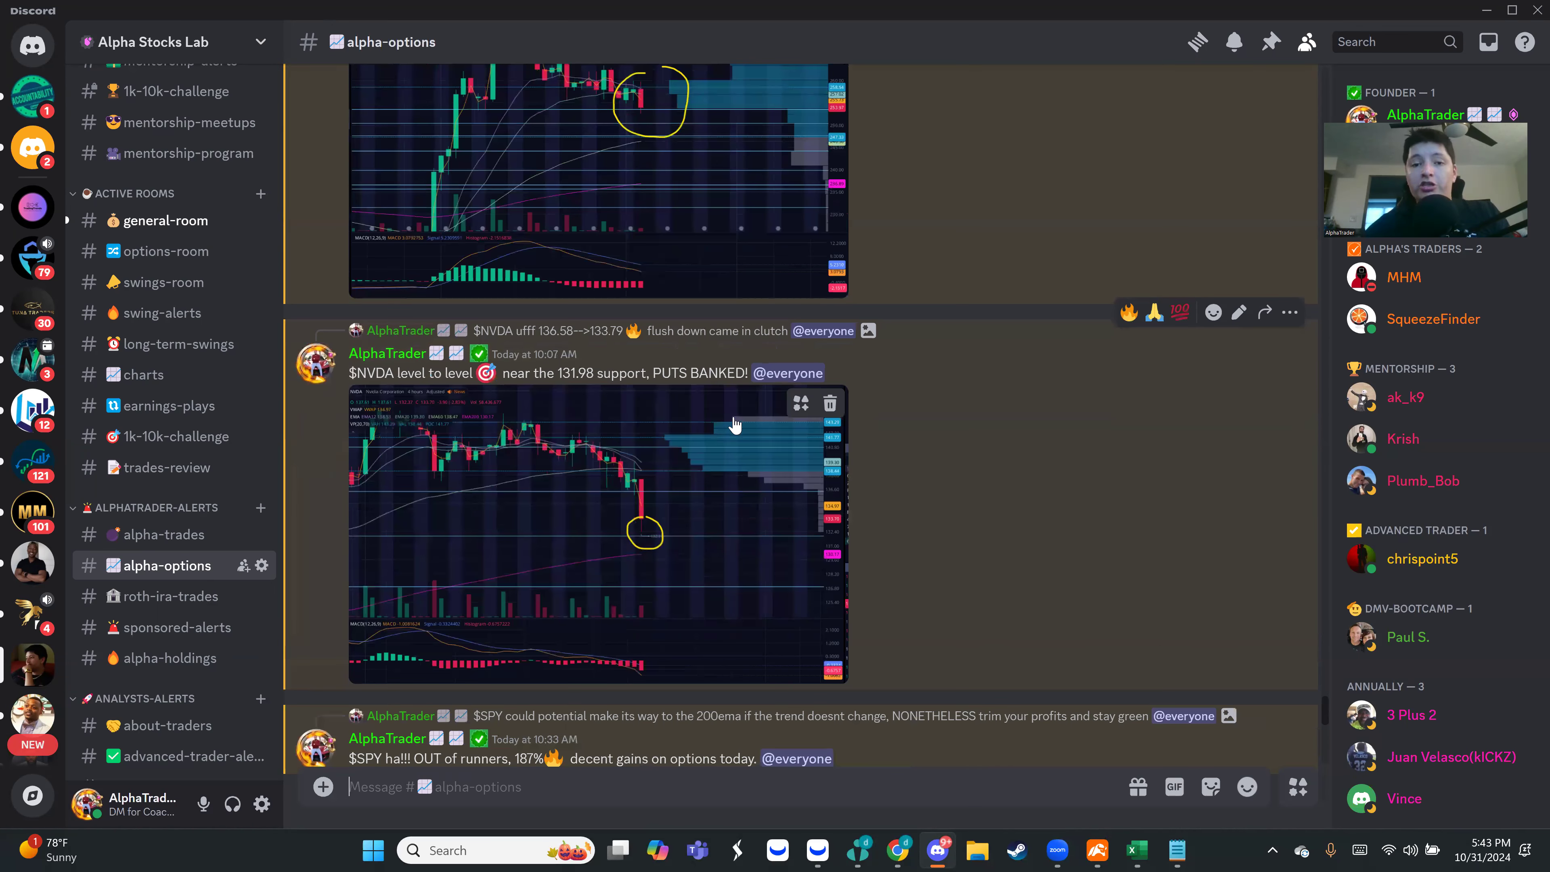
{"action": "scroll", "coordinate": [720, 428], "scroll_direction": "down", "scroll_amount": 3}
{"action": "scroll", "coordinate": [711, 397], "scroll_direction": "down", "scroll_amount": 3}
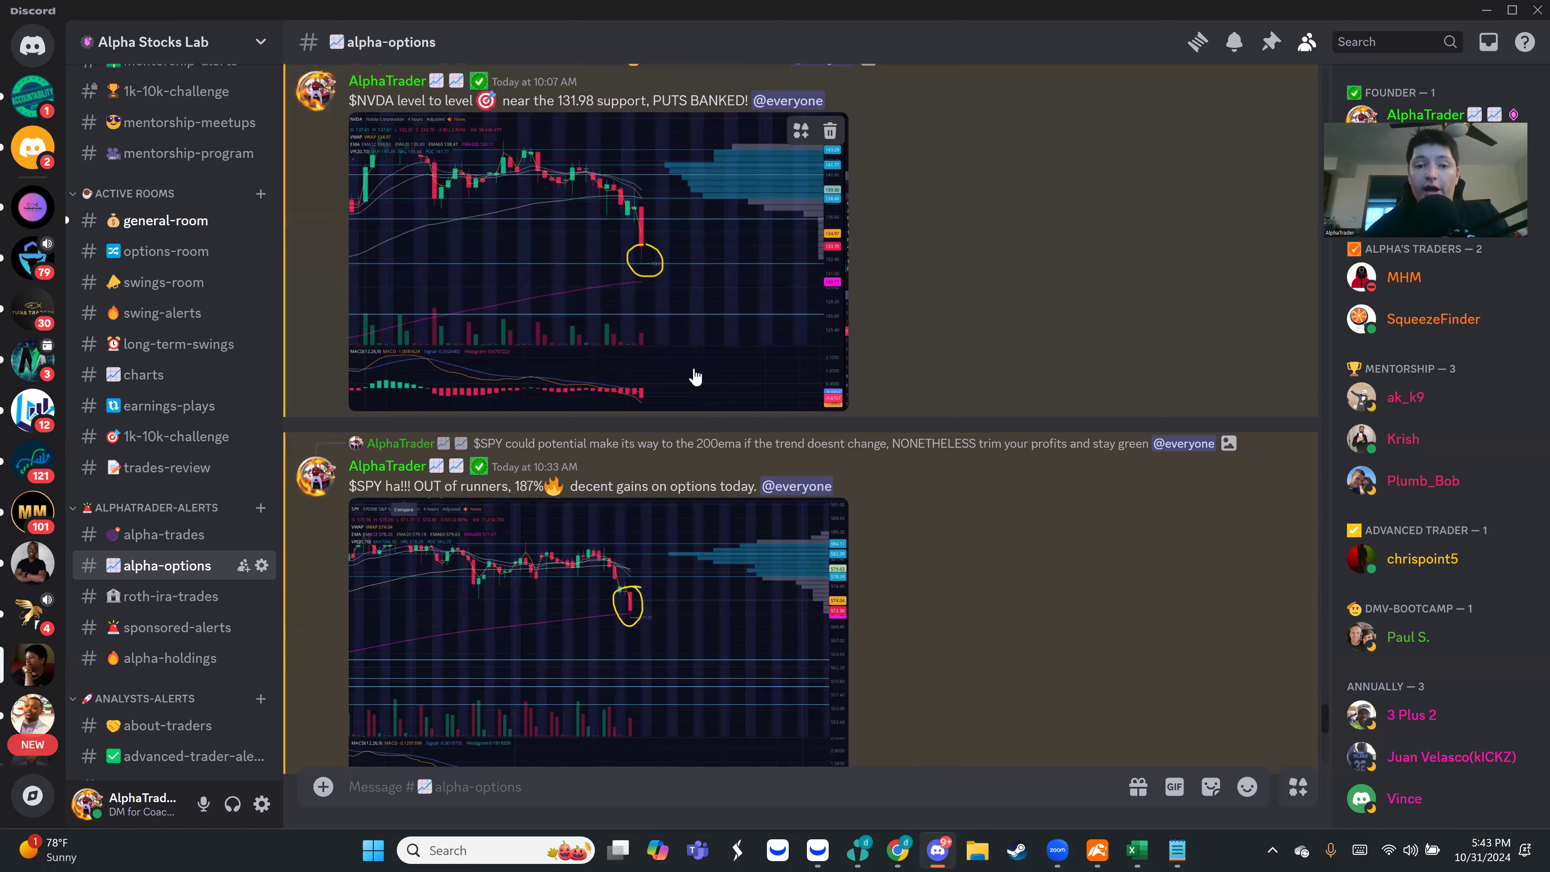
{"action": "scroll", "coordinate": [685, 380], "scroll_direction": "up", "scroll_amount": 10}
{"action": "scroll", "coordinate": [686, 372], "scroll_direction": "up", "scroll_amount": 2}
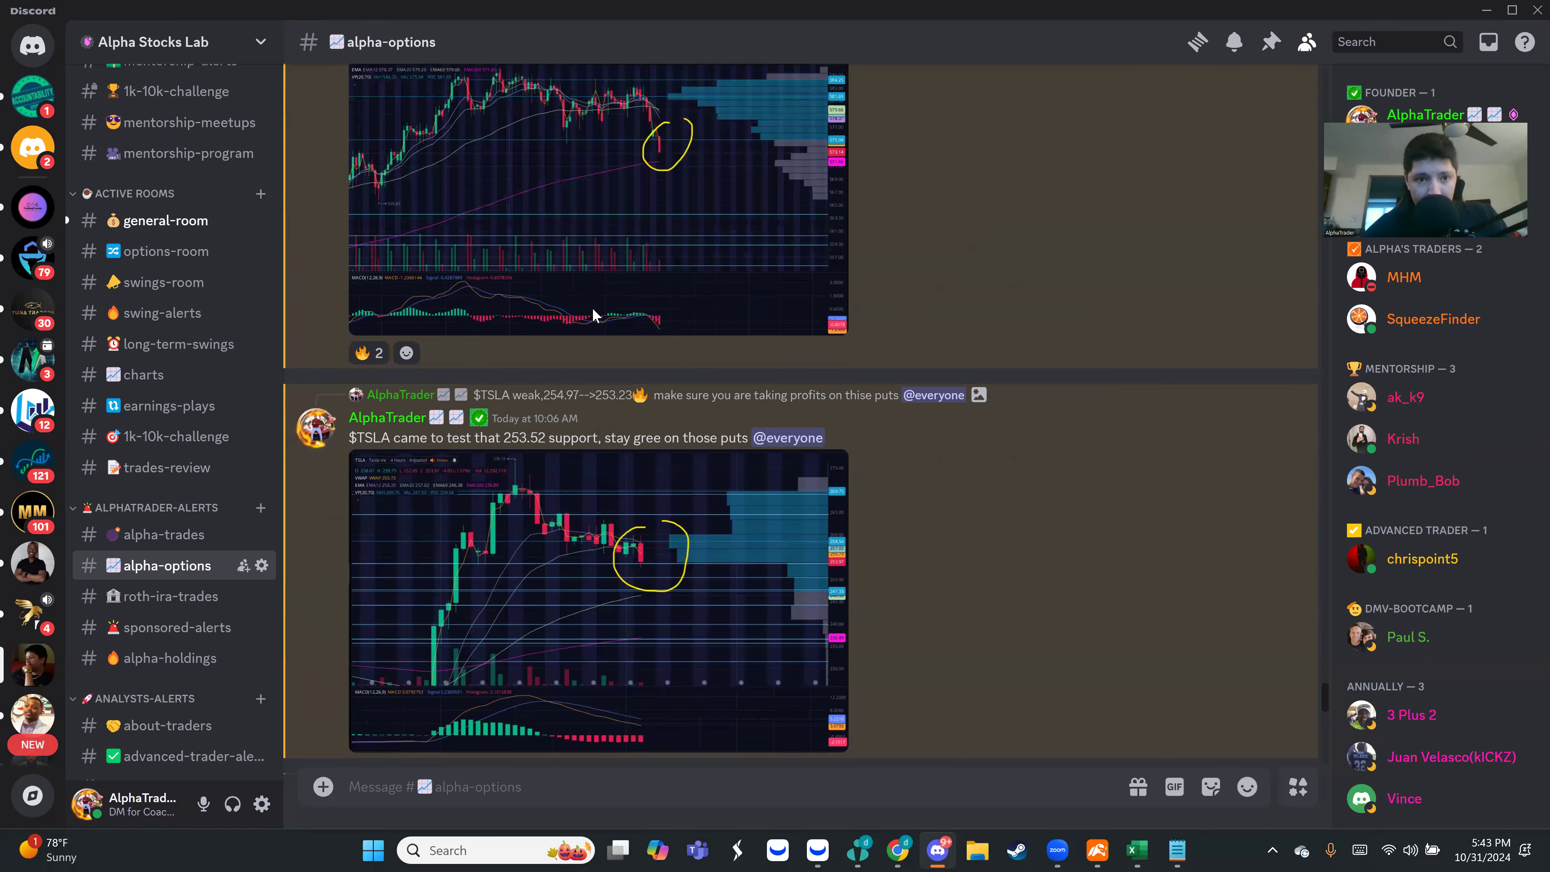
Zoom the SPY chart out and switch it to 4-hour, then daily candles.
{"action": "key", "text": "alt+Tab"}
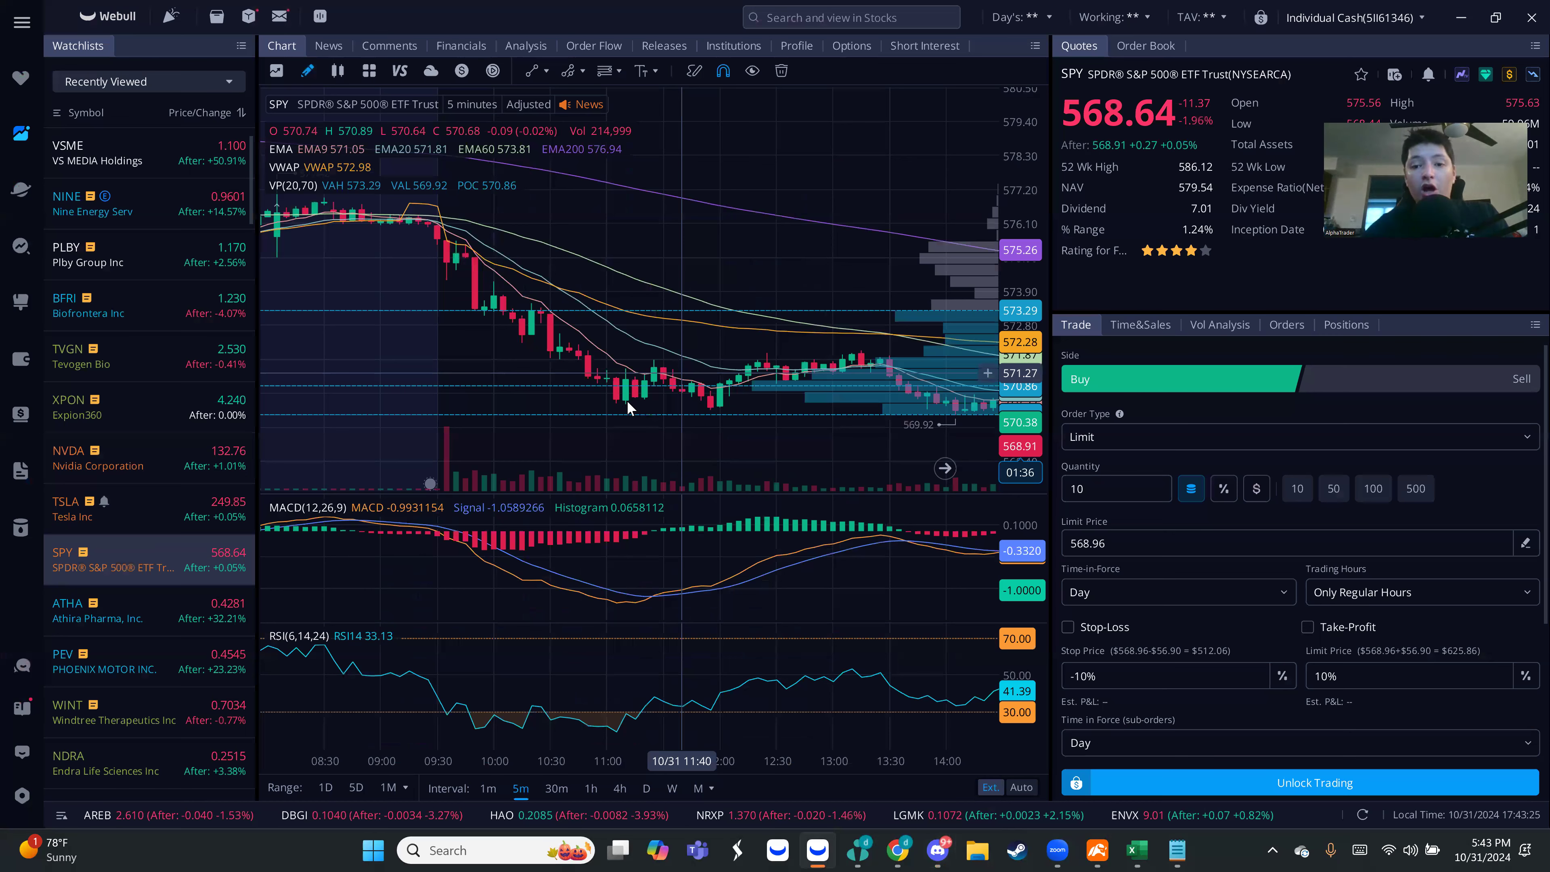
{"action": "scroll", "coordinate": [665, 416], "scroll_direction": "down", "scroll_amount": 1}
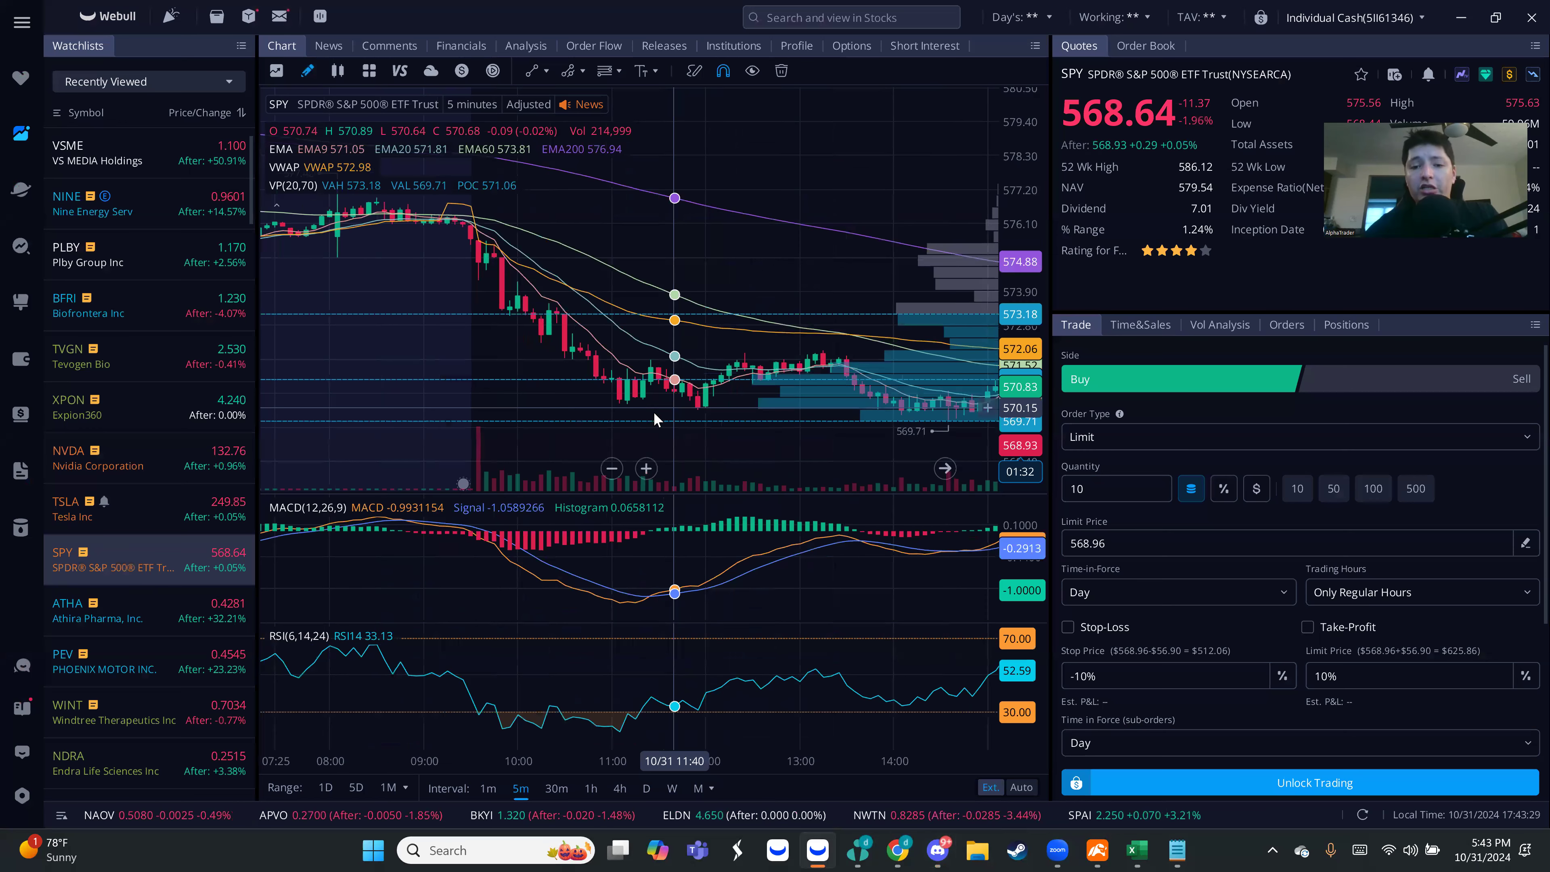
{"action": "scroll", "coordinate": [671, 299], "scroll_direction": "down", "scroll_amount": 1}
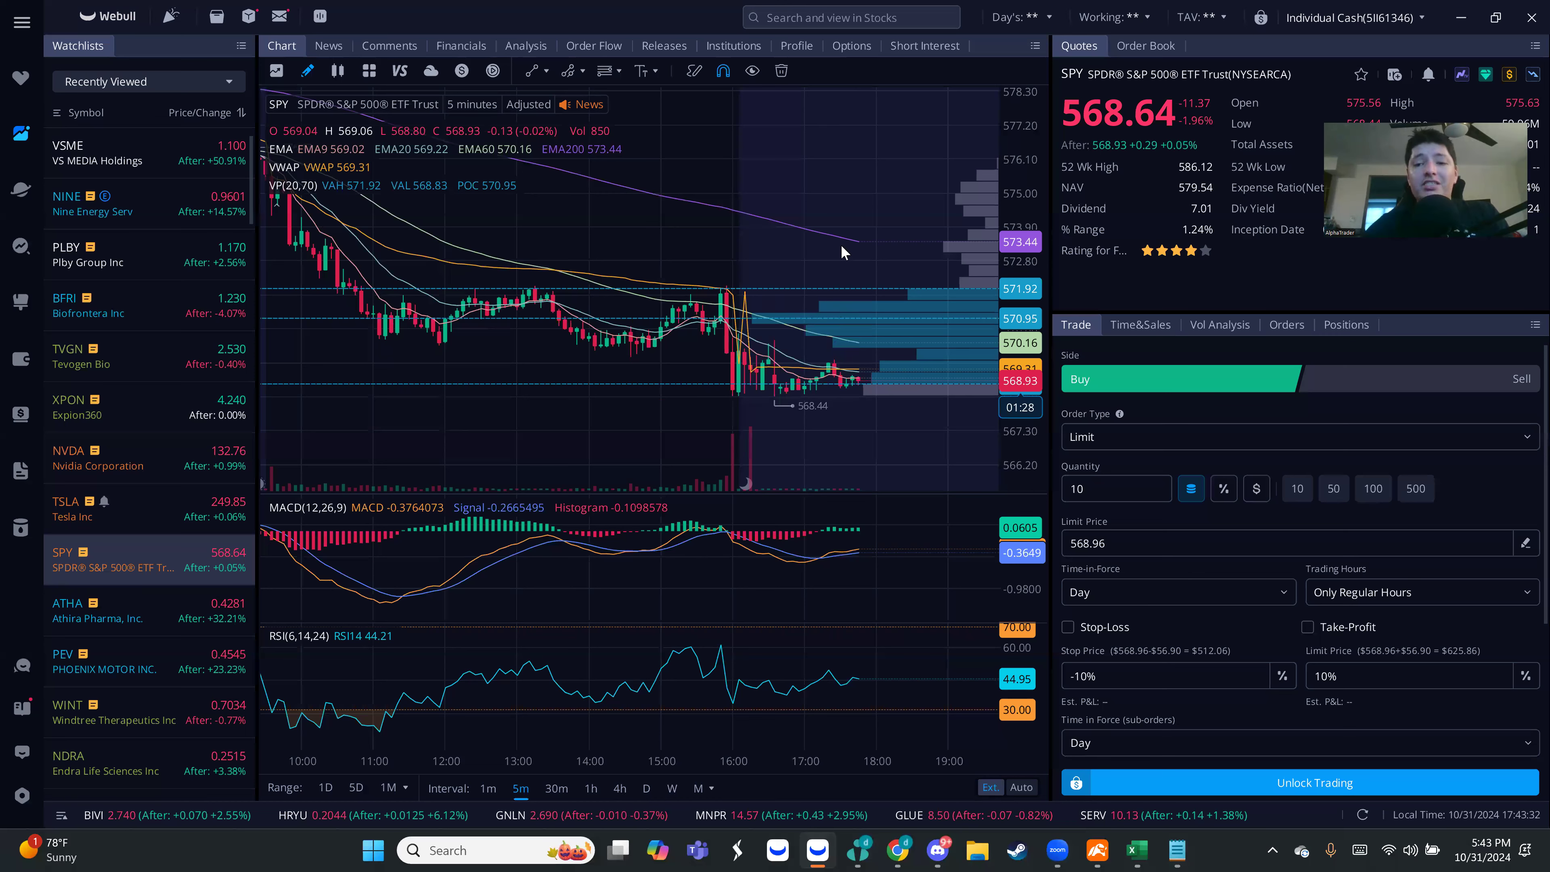
{"action": "key", "text": "4"}
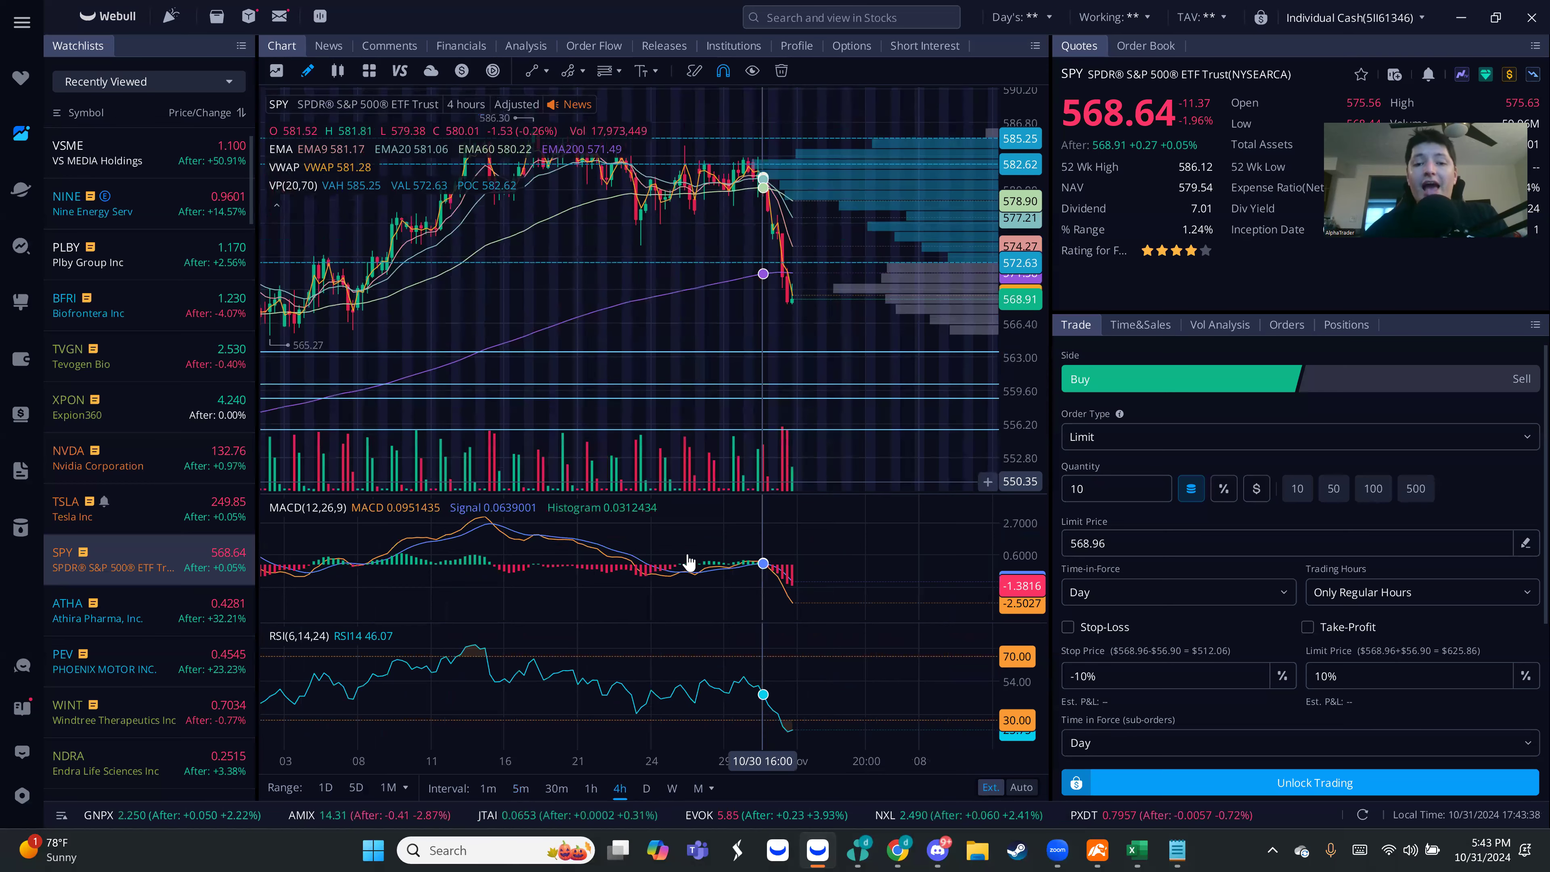
{"action": "key", "text": "d"}
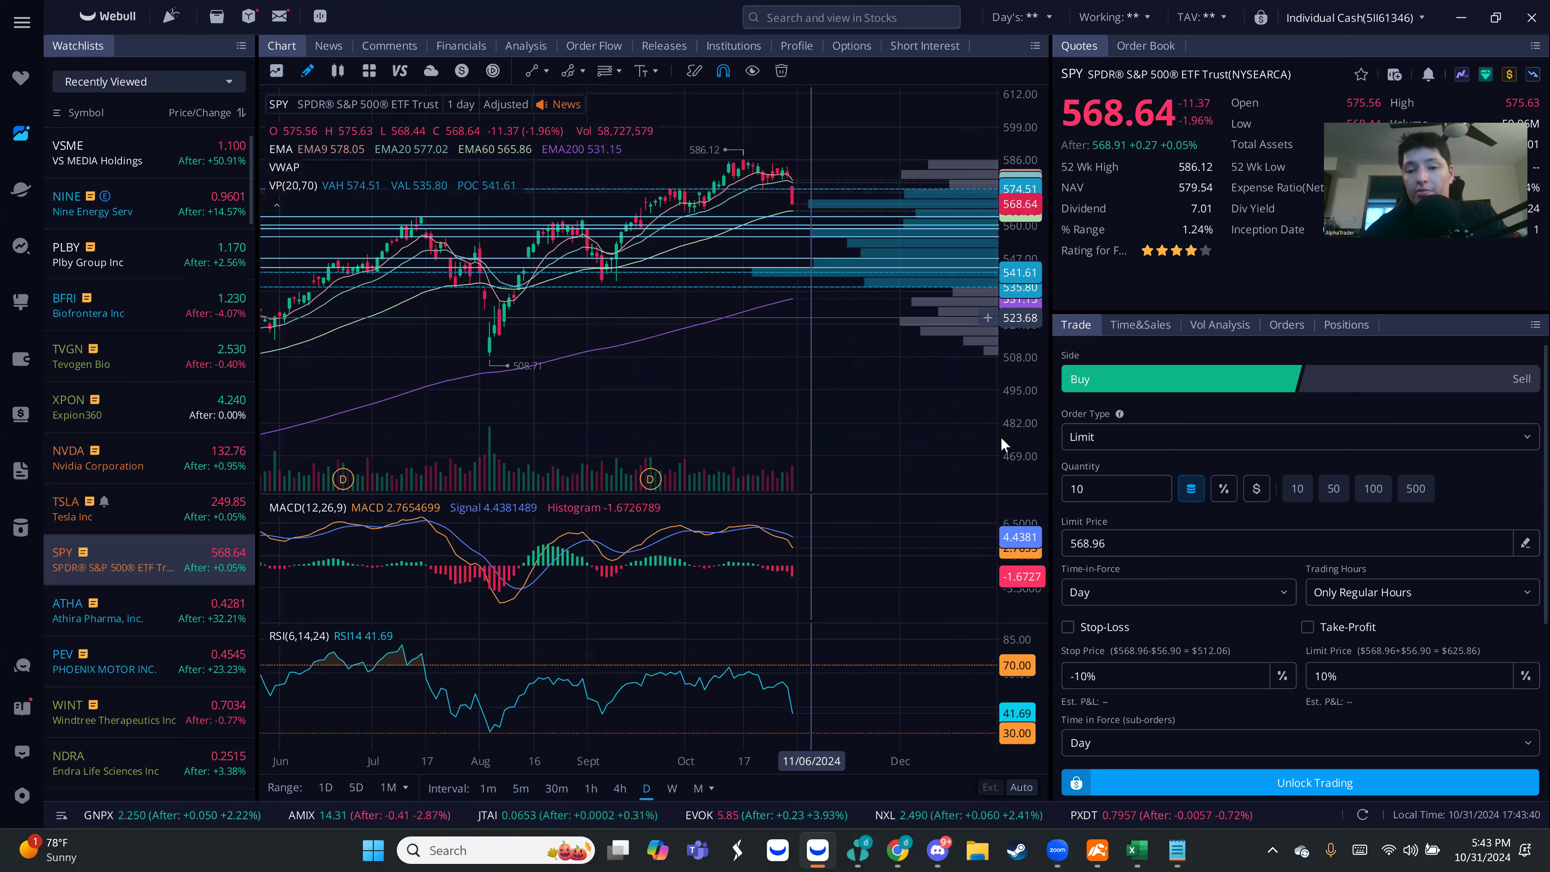
Stretch the SPY price scale around the October 31 candle, down 1.96% at 568.64.
{"action": "left_click_drag", "start_coordinate": [1015, 323], "coordinate": [1011, 215]}
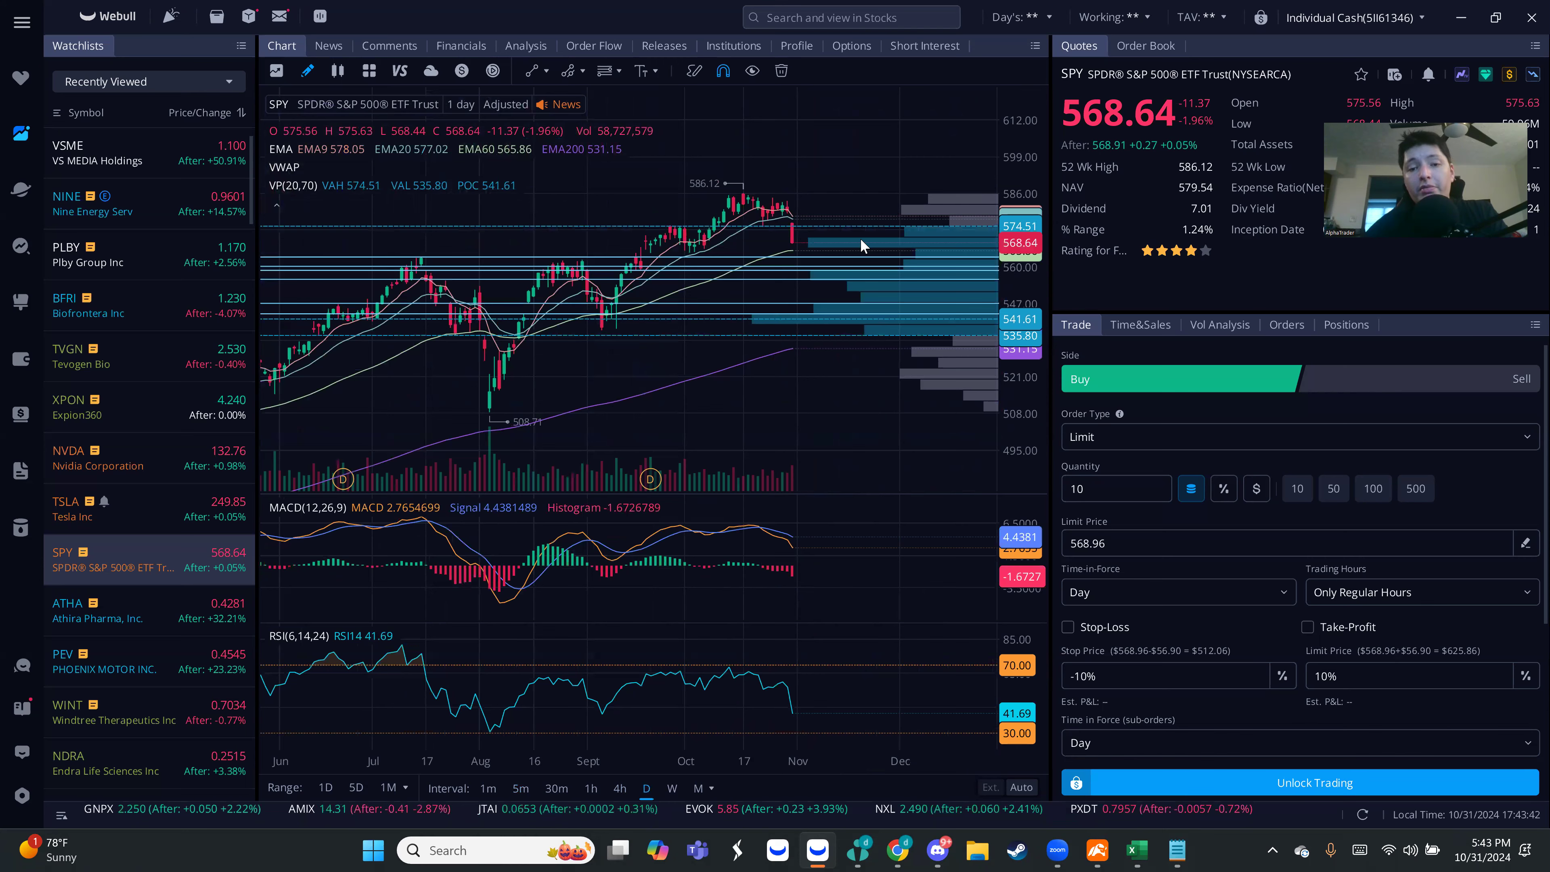
{"action": "left_click_drag", "start_coordinate": [1013, 384], "coordinate": [1014, 150]}
{"action": "scroll", "coordinate": [790, 269], "scroll_direction": "up", "scroll_amount": 2}
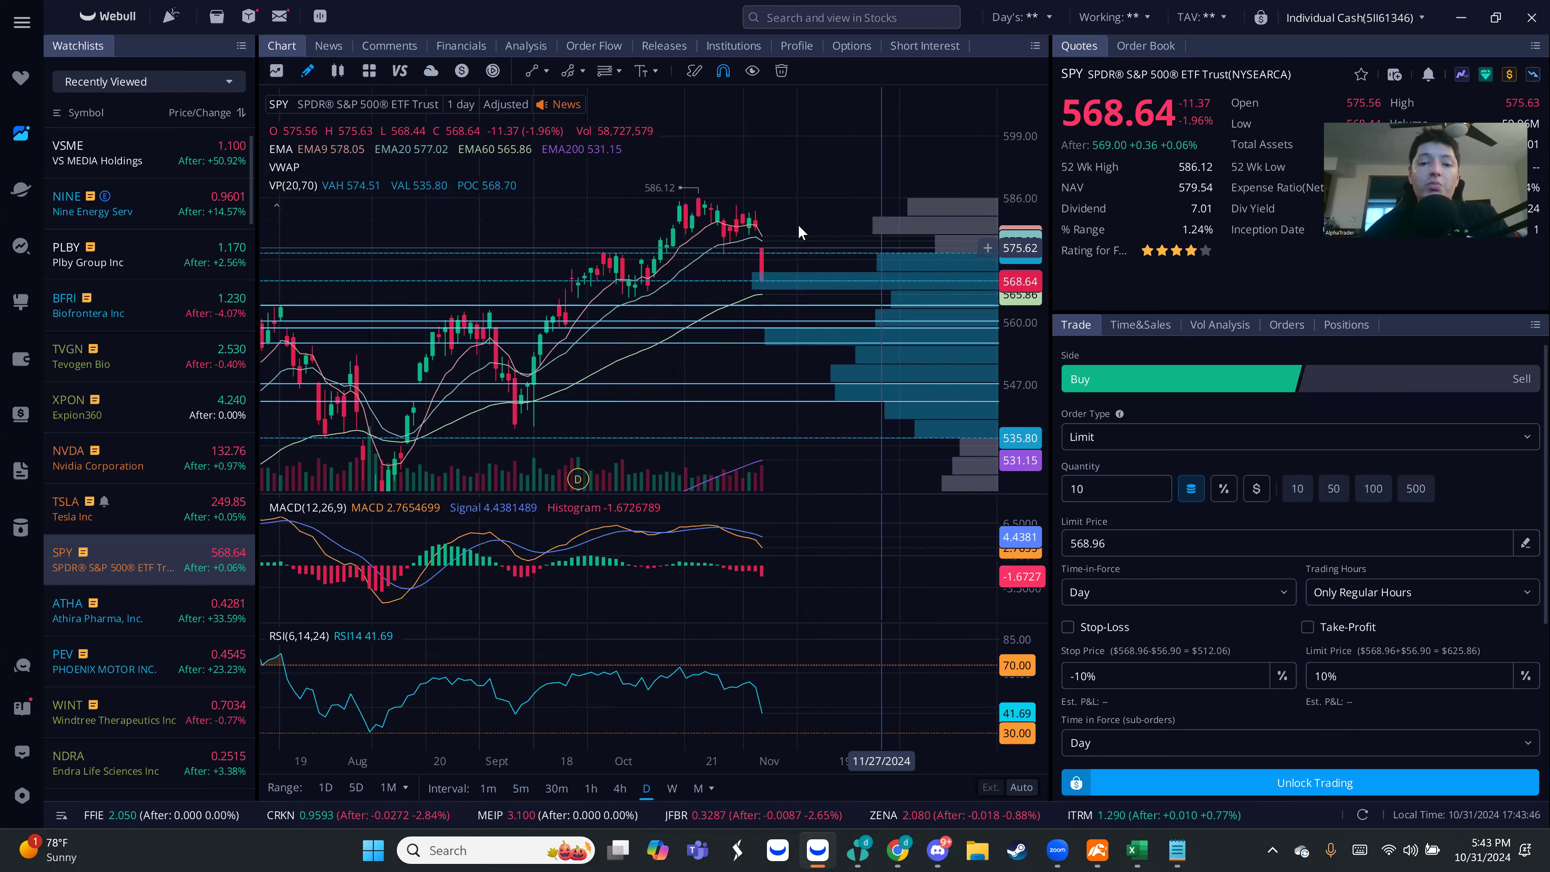
{"action": "scroll", "coordinate": [800, 229], "scroll_direction": "up", "scroll_amount": 3}
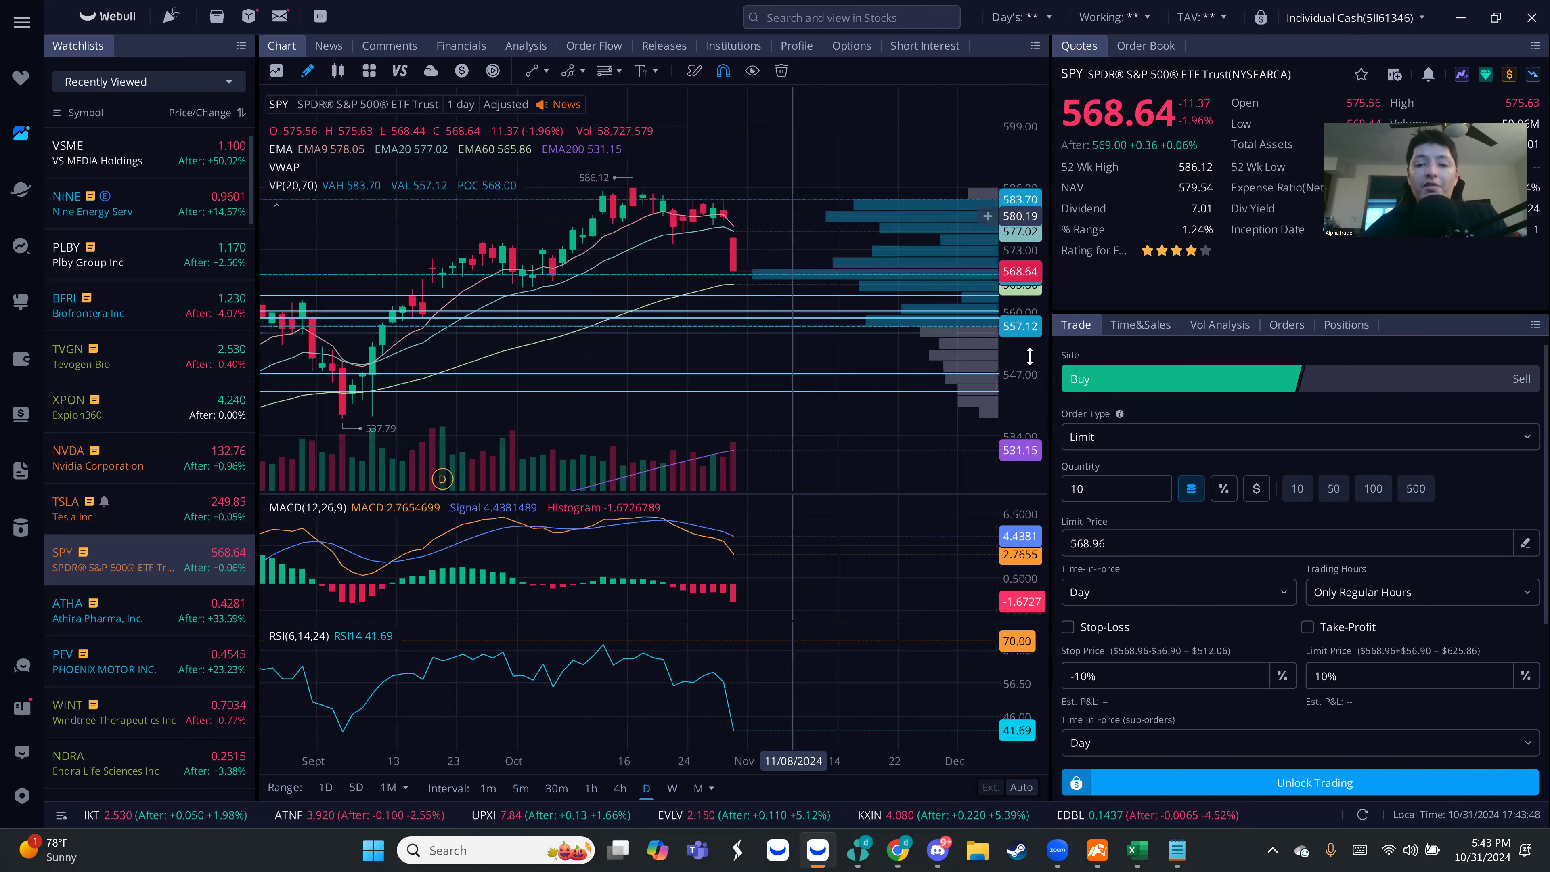
{"action": "left_click_drag", "start_coordinate": [1023, 207], "coordinate": [1023, 183]}
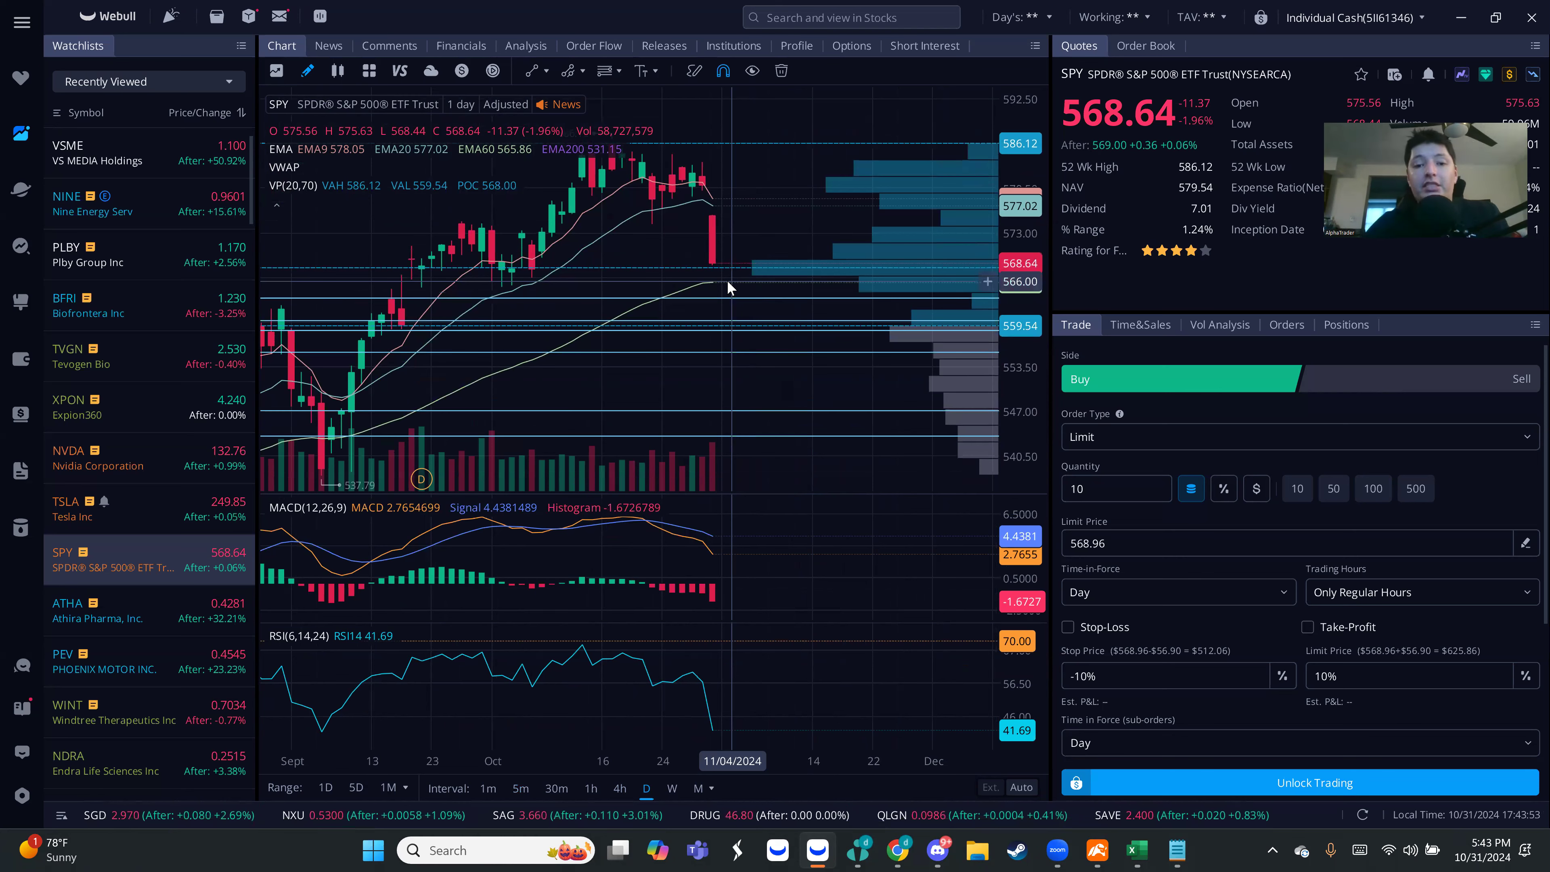
{"action": "scroll", "coordinate": [708, 232], "scroll_direction": "up", "scroll_amount": 2}
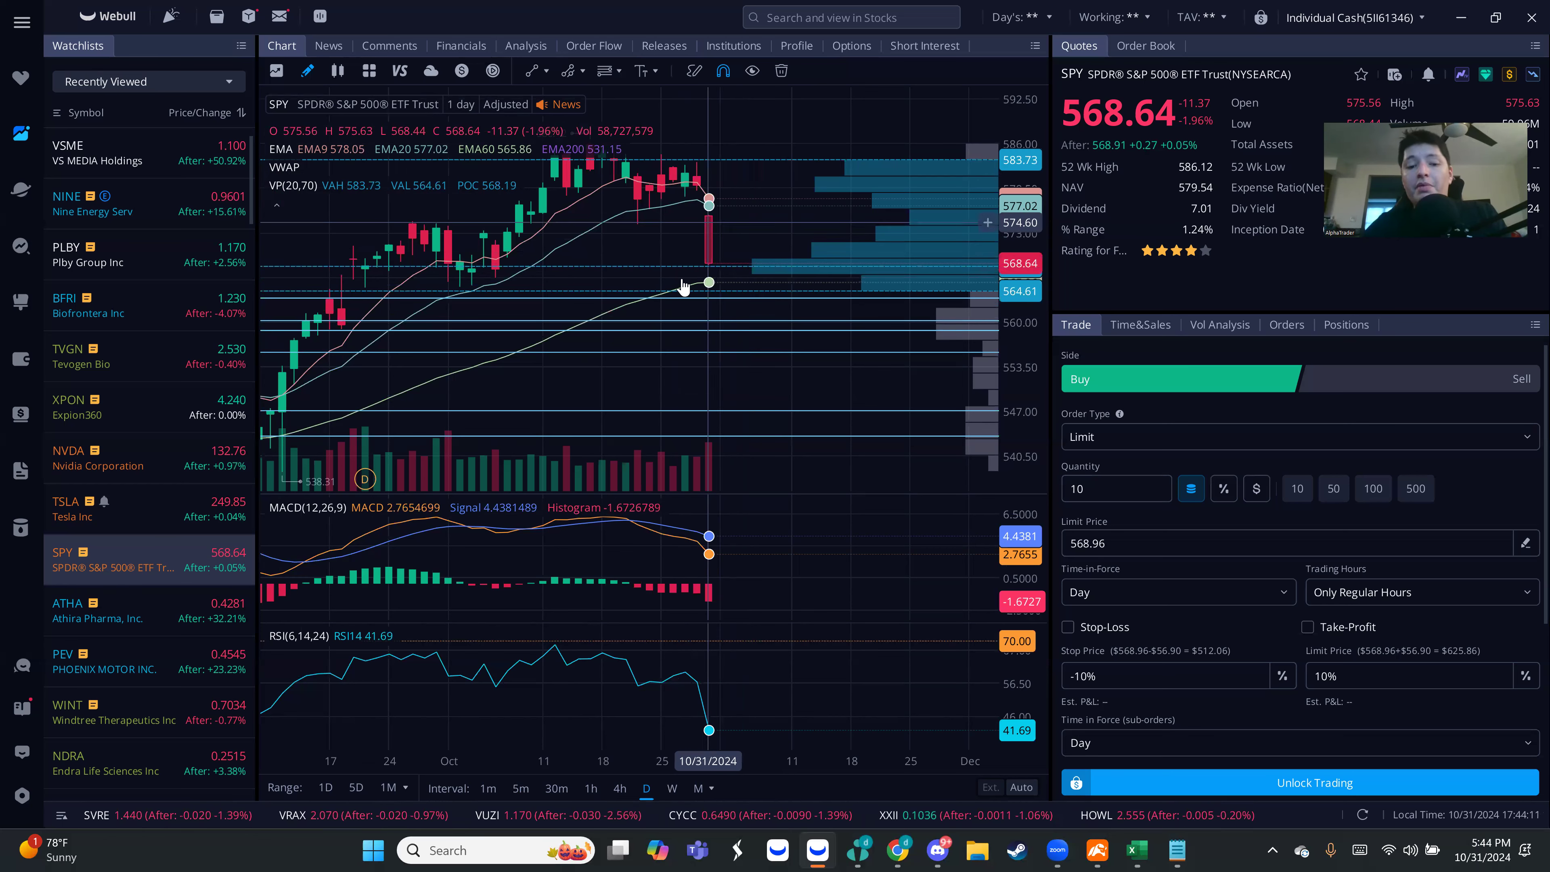
Compare SPY on 5-minute and 4-hour candles, ending on the daily chart.
{"action": "left_click", "coordinate": [520, 788]}
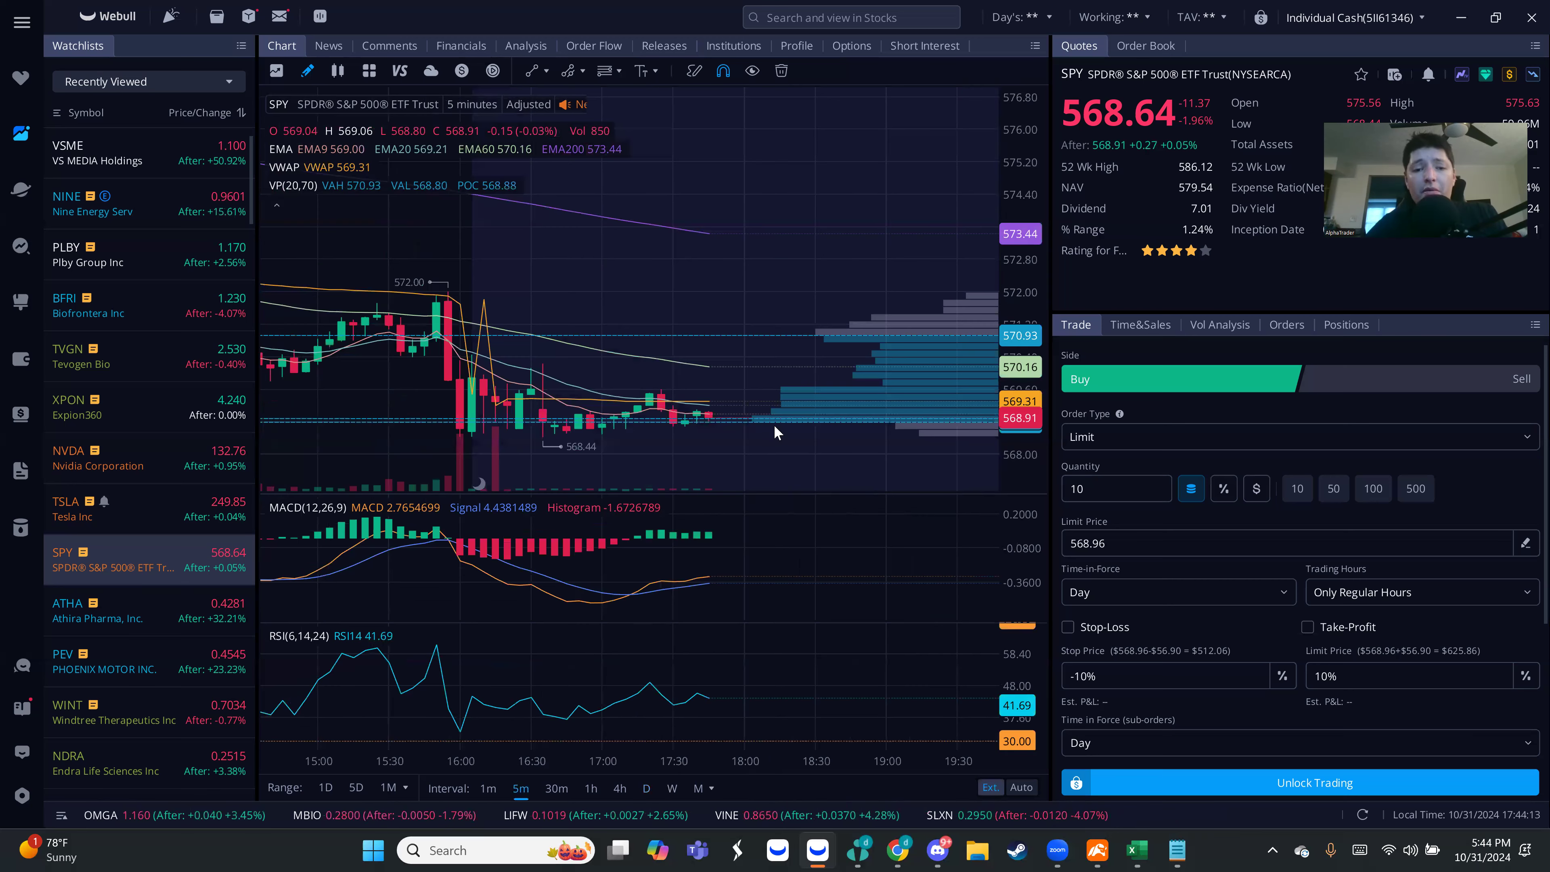
{"action": "scroll", "coordinate": [786, 430], "scroll_direction": "down", "scroll_amount": 2}
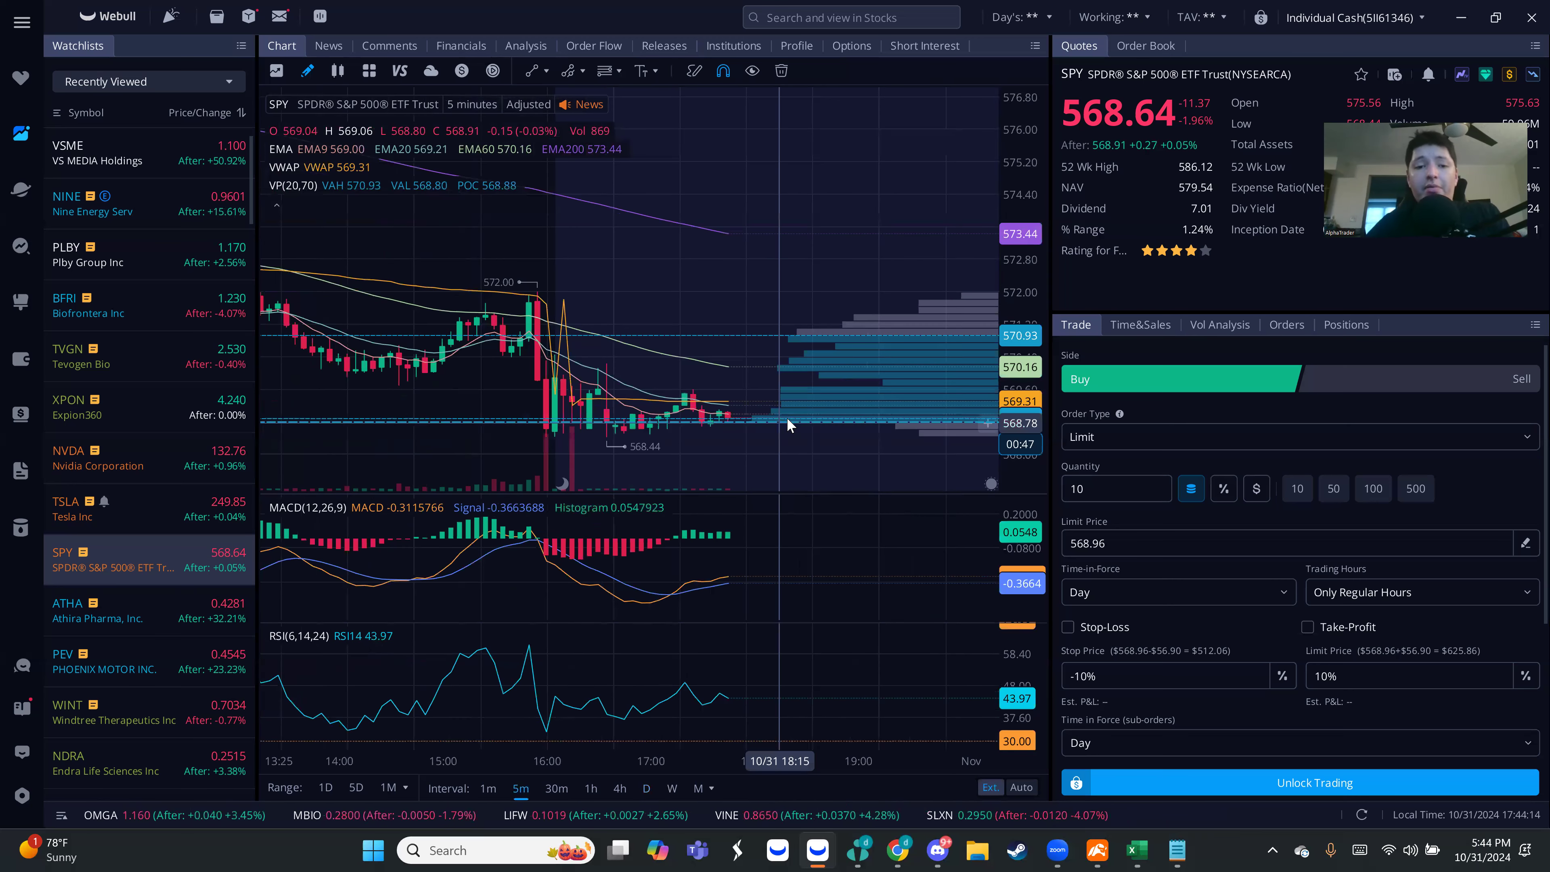
{"action": "scroll", "coordinate": [787, 417], "scroll_direction": "down", "scroll_amount": 2}
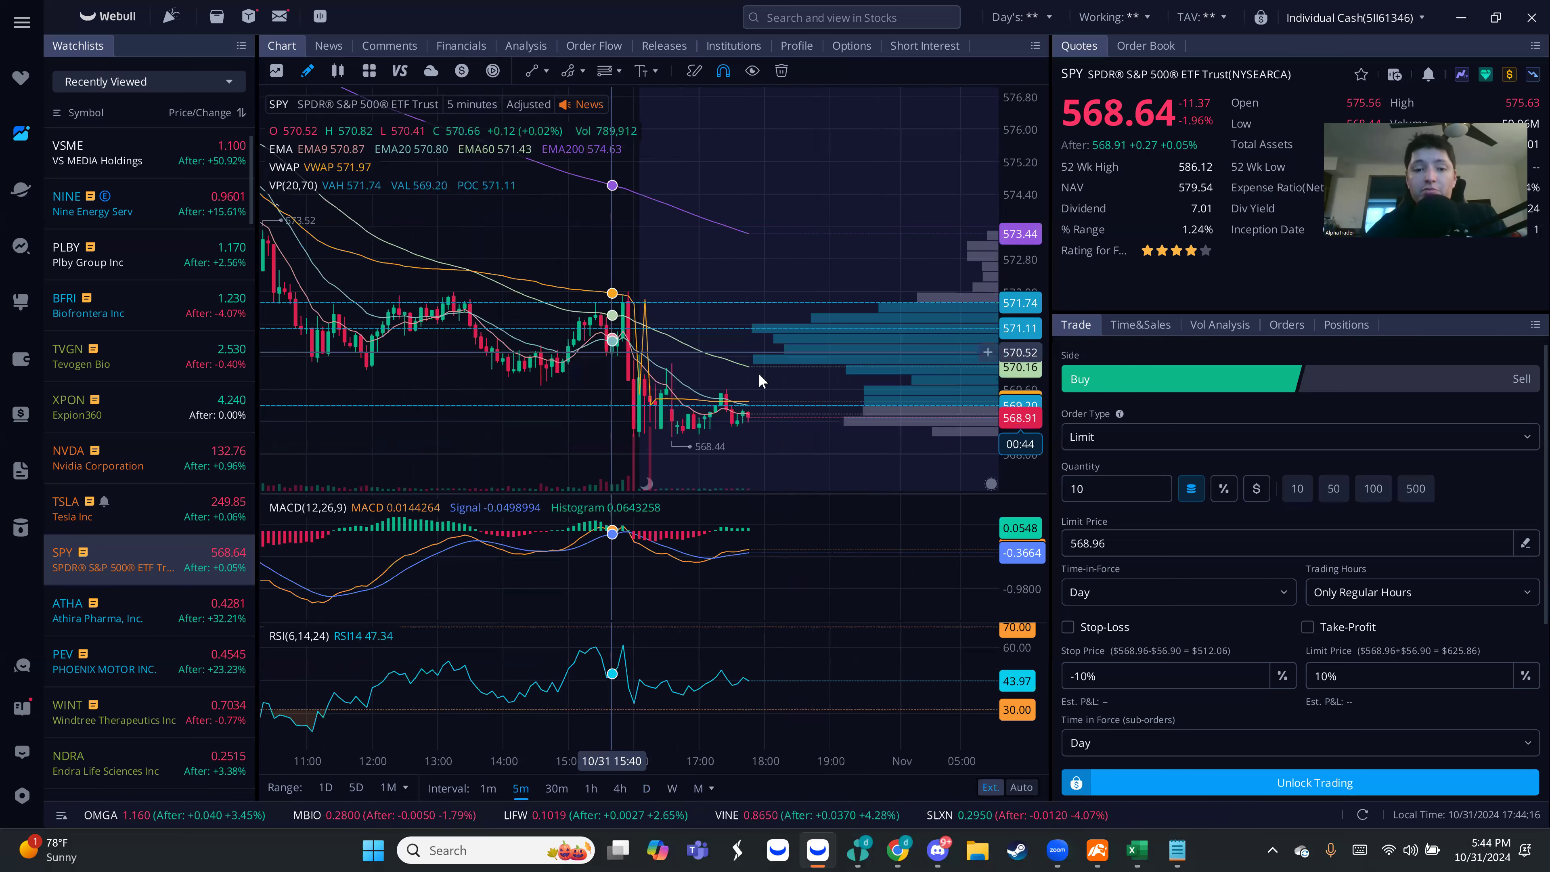
{"action": "scroll", "coordinate": [770, 391], "scroll_direction": "up", "scroll_amount": 2}
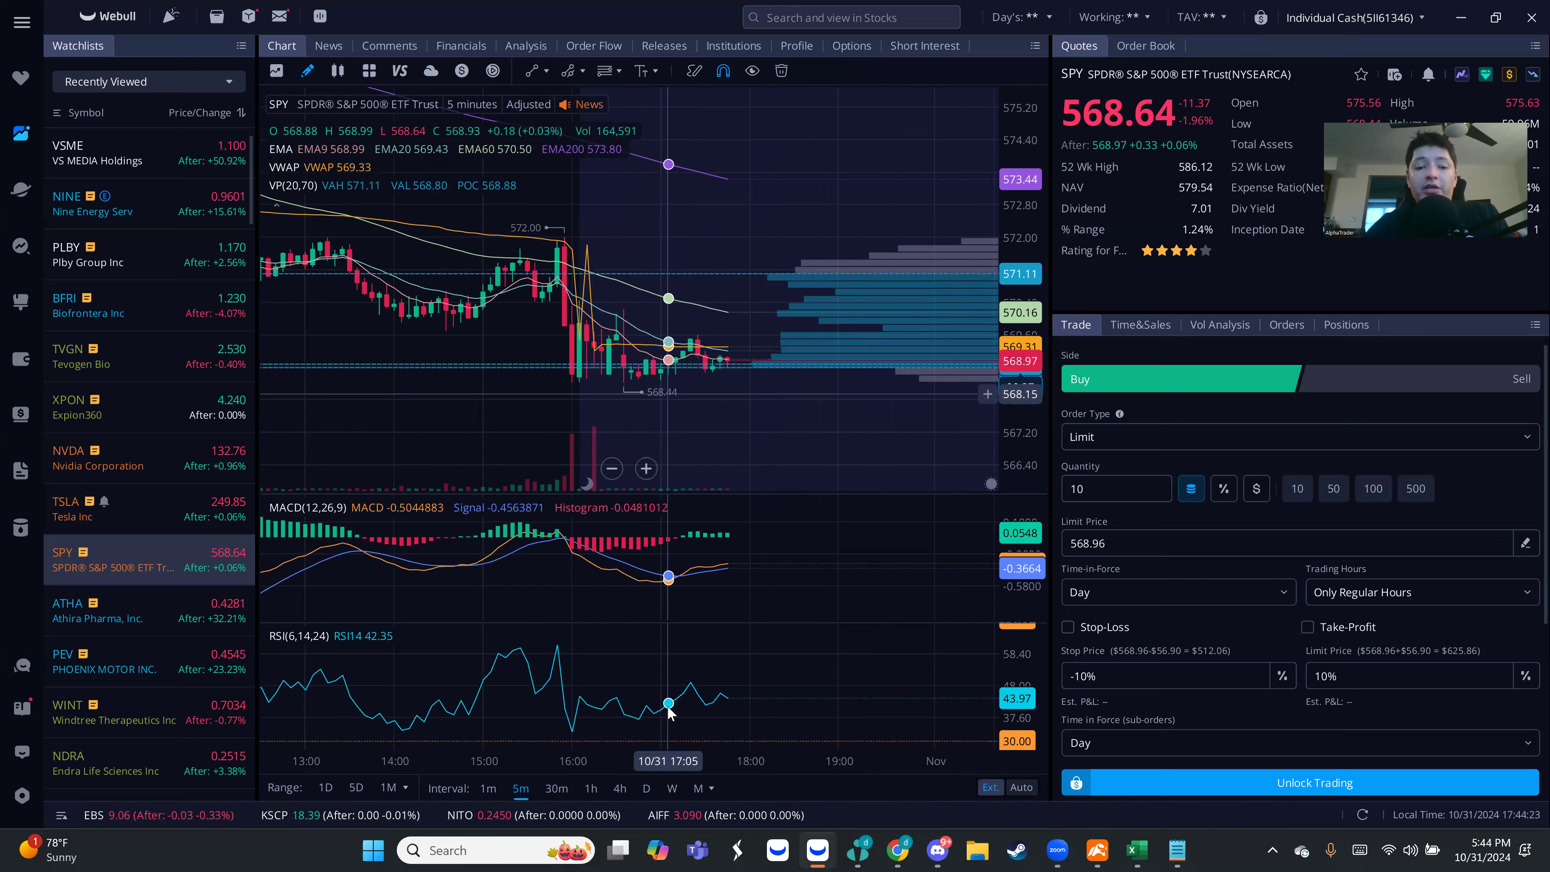
{"action": "left_click", "coordinate": [620, 788]}
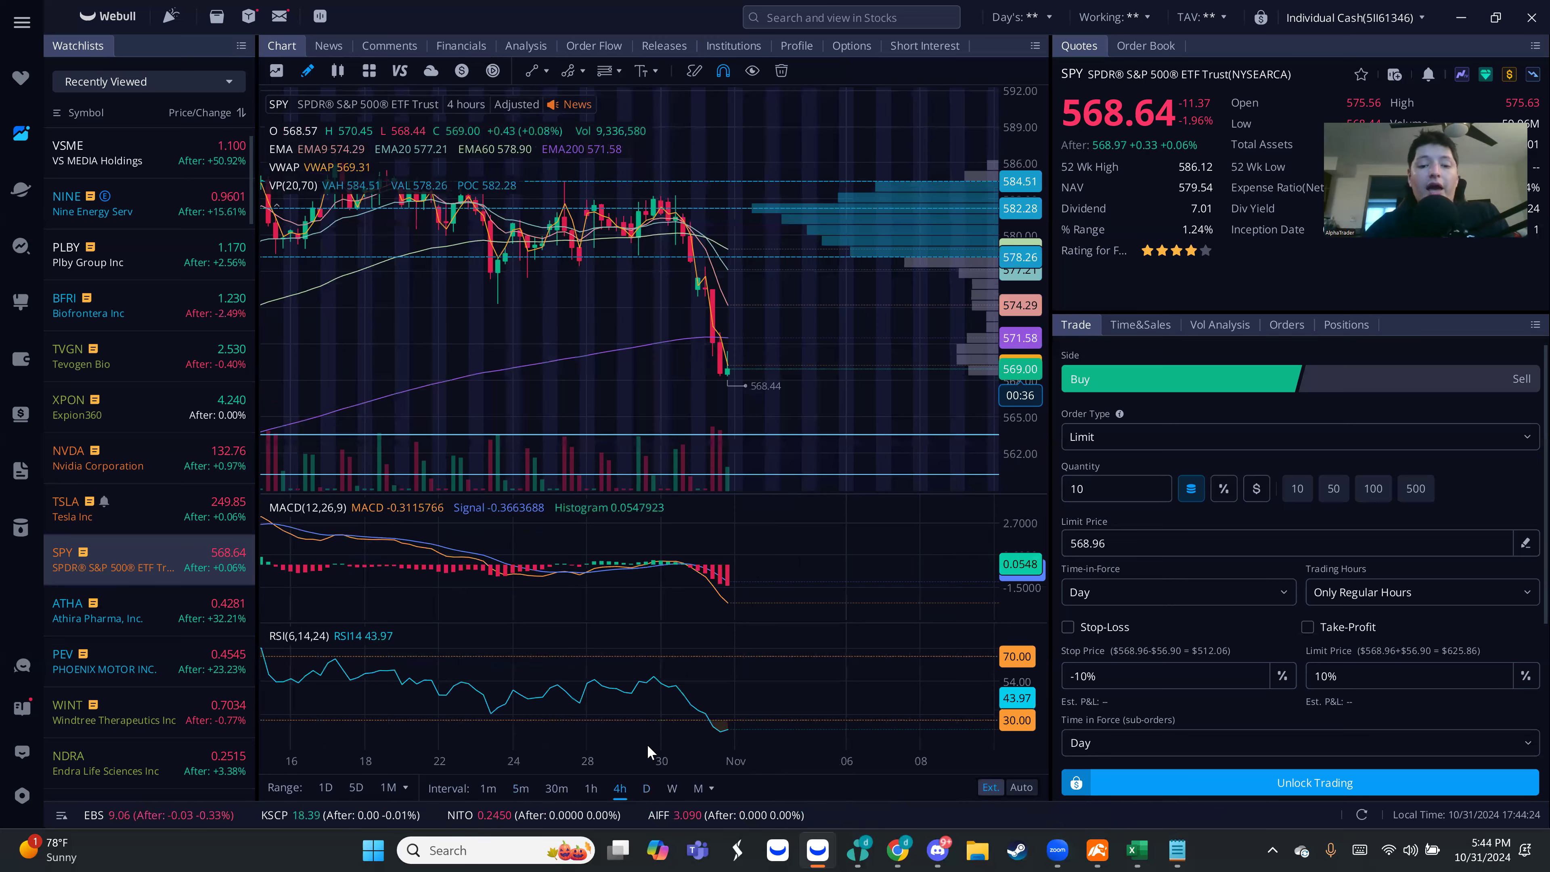
{"action": "left_click", "coordinate": [646, 788]}
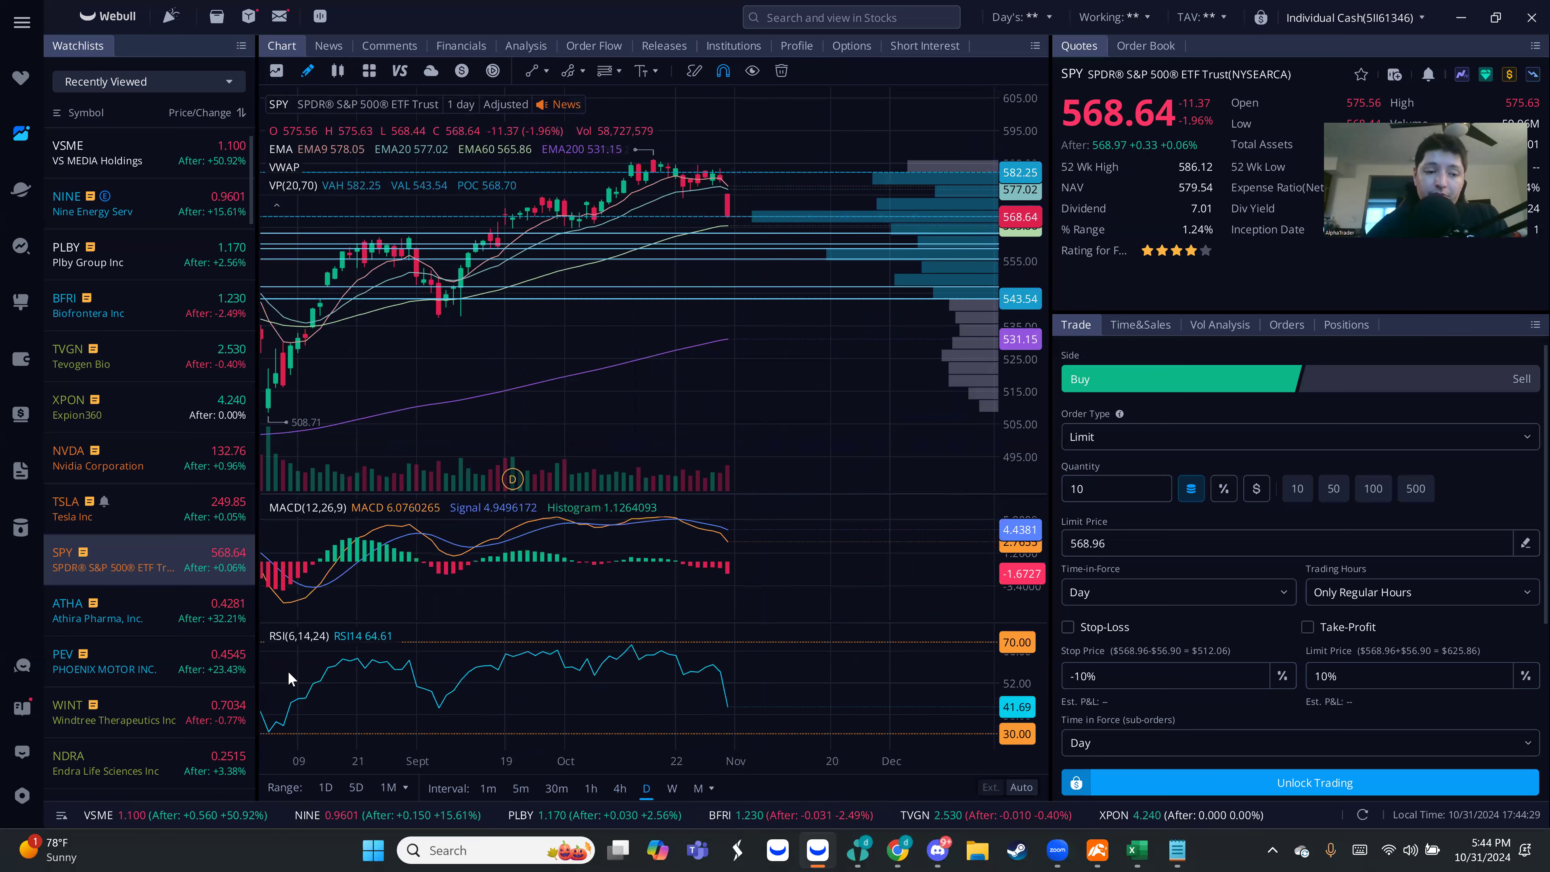
Load TSLA on 5-minute candles using the 5 shortcut, then bring Discord forward.
{"action": "left_click", "coordinate": [177, 512]}
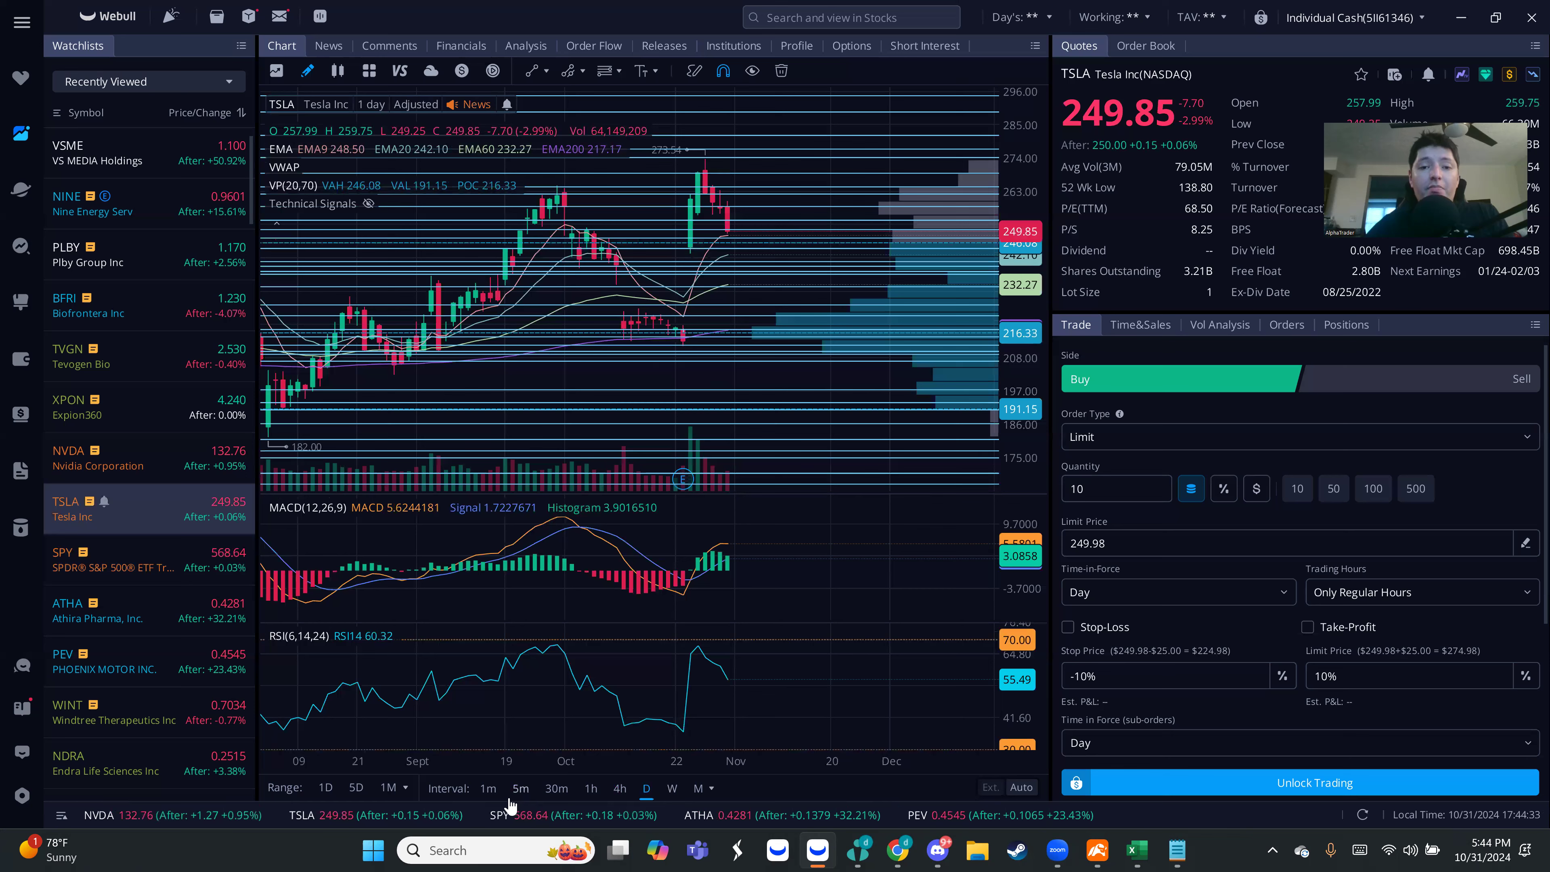
{"action": "key", "text": "5"}
{"action": "key", "text": "Return"}
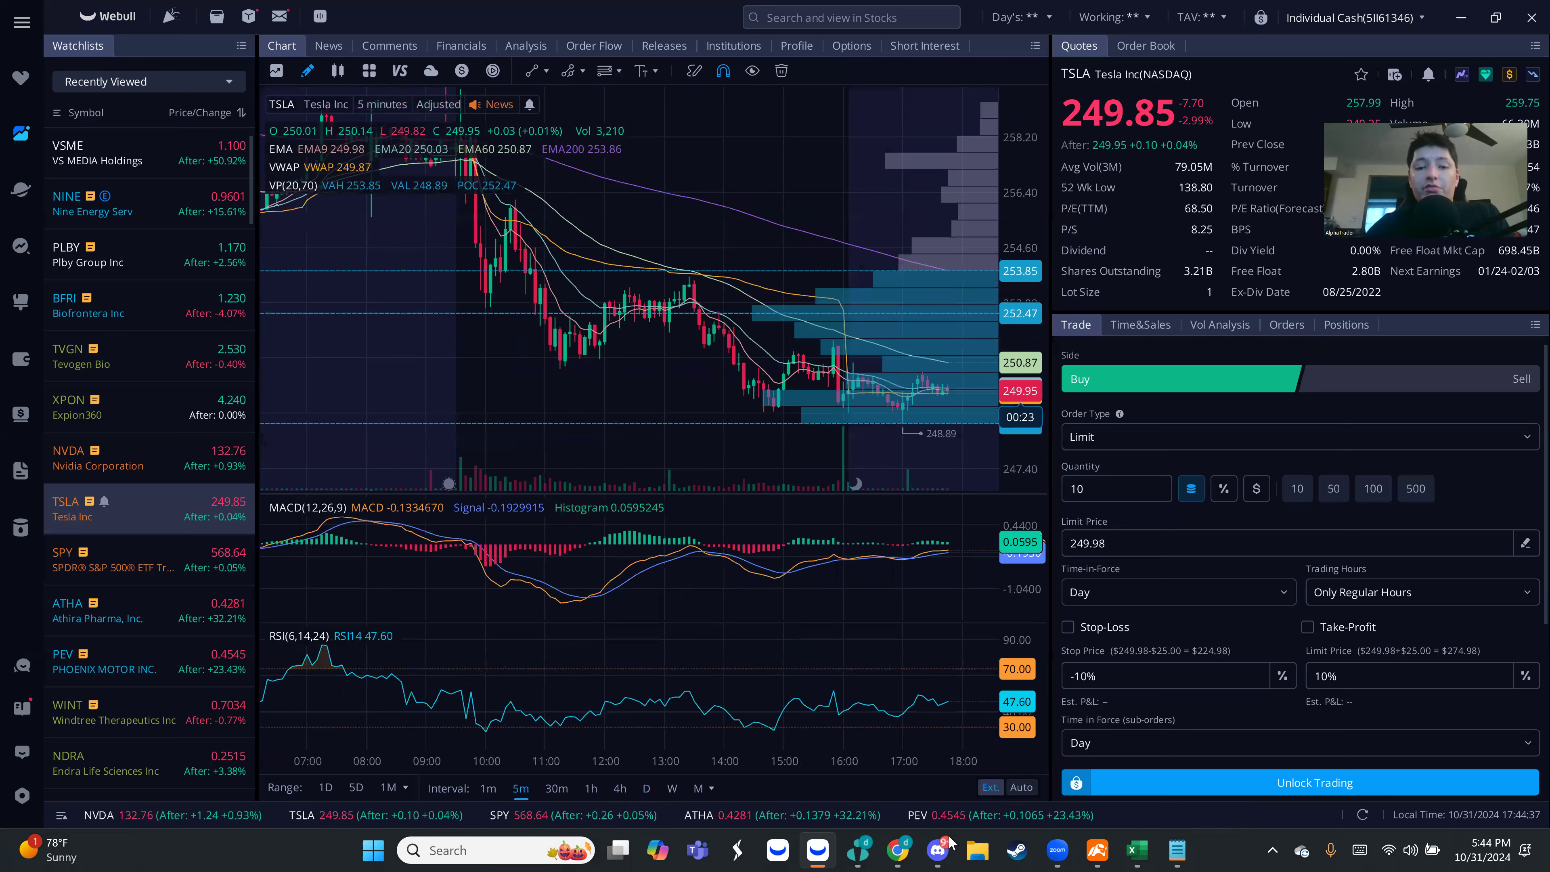
{"action": "key", "text": "alt+Tab"}
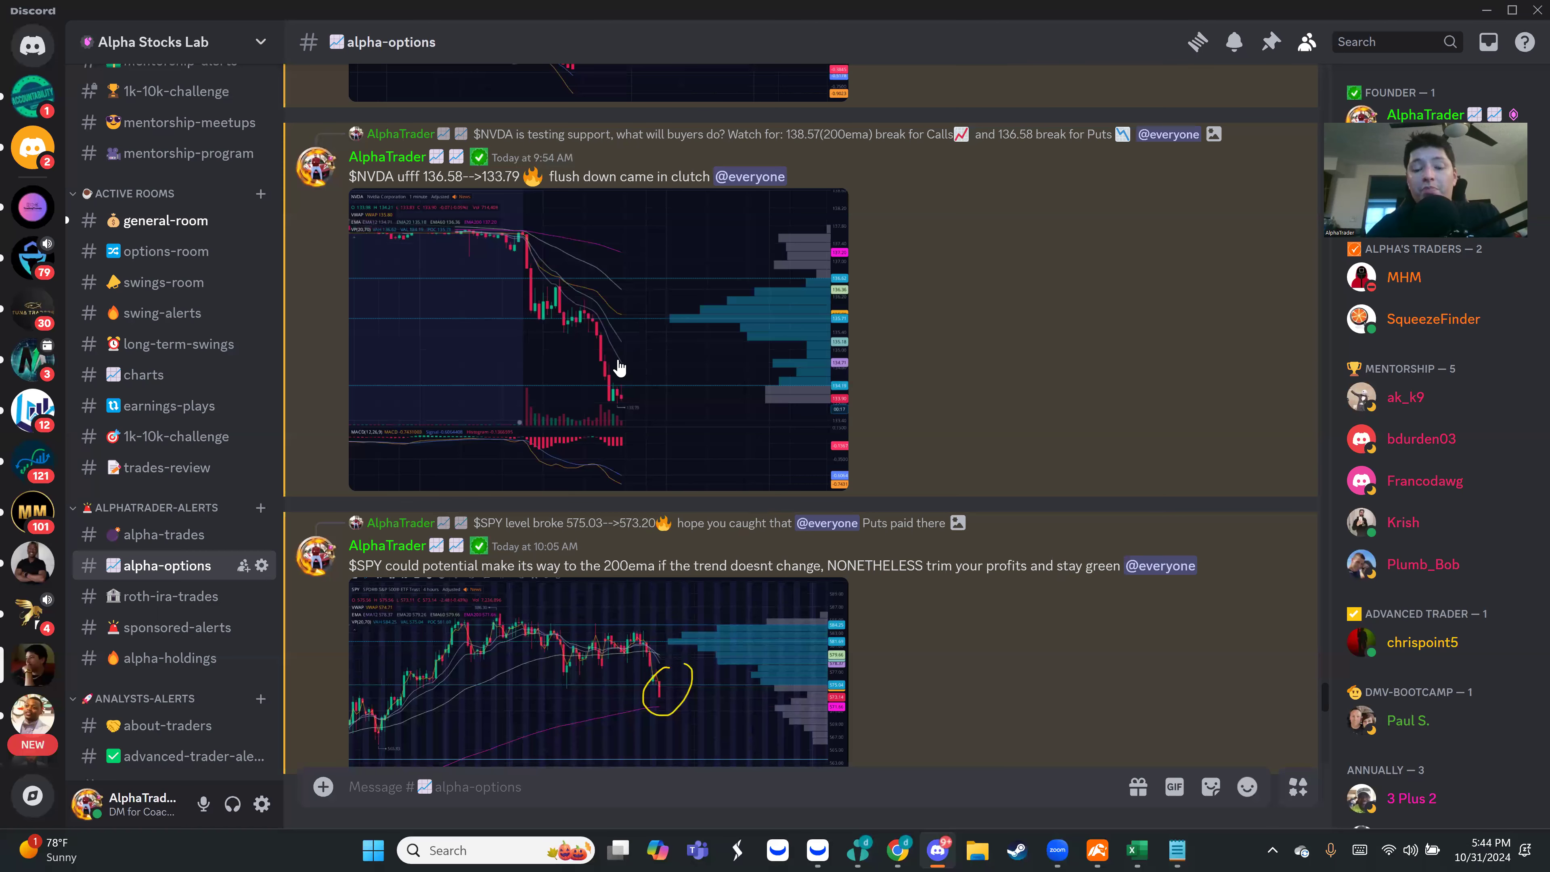
Scroll back to the 9:04 AM TSLA wedge alert, then return to Webull.
{"action": "scroll", "coordinate": [616, 365], "scroll_direction": "up", "scroll_amount": 5}
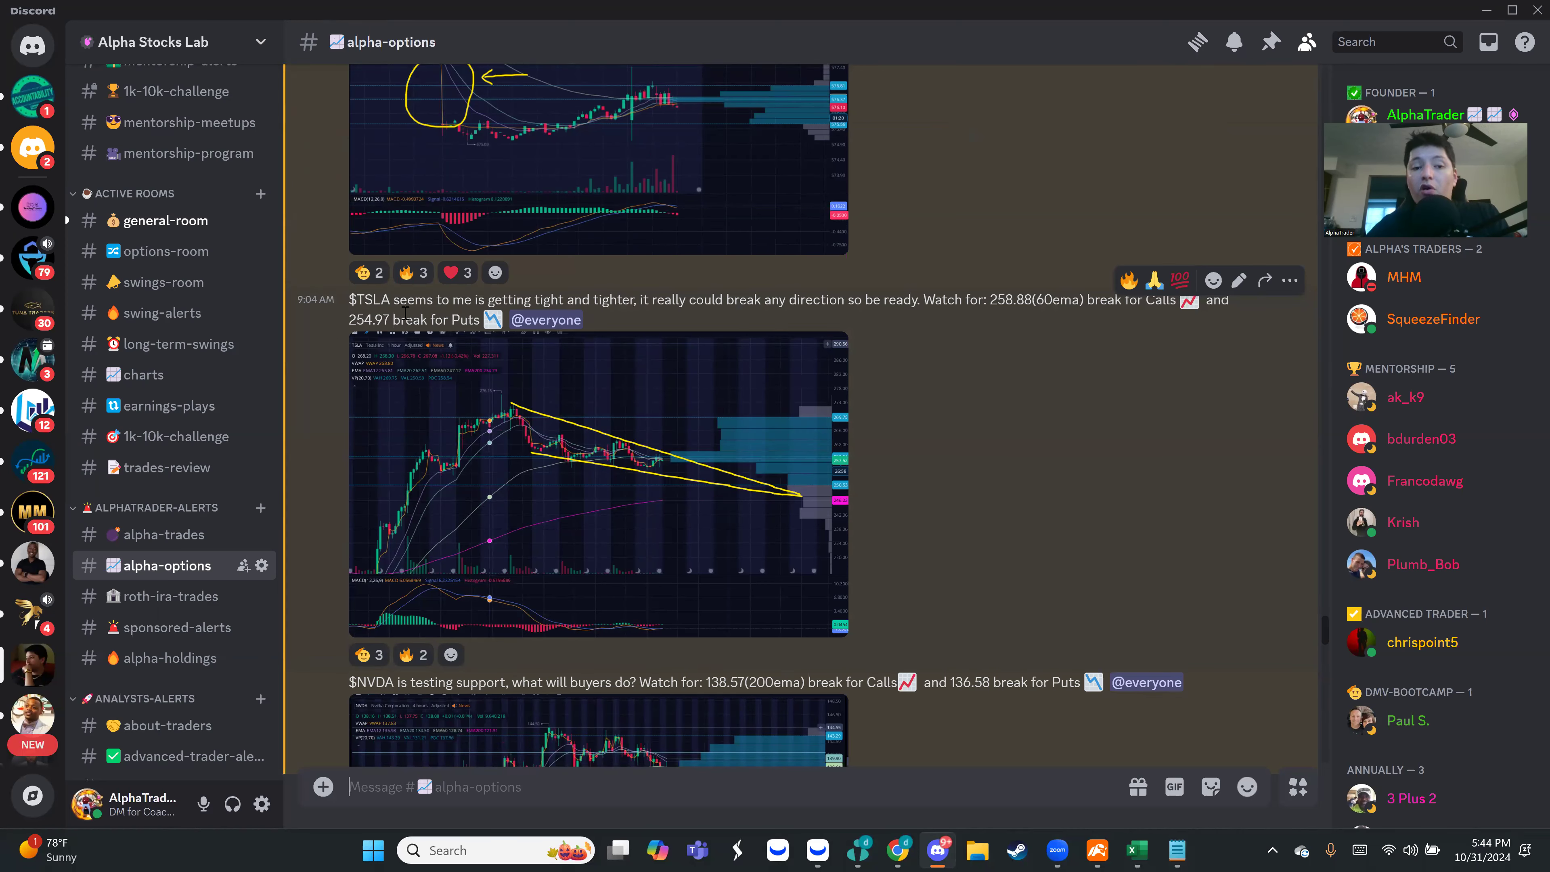
{"action": "key", "text": "alt+Tab"}
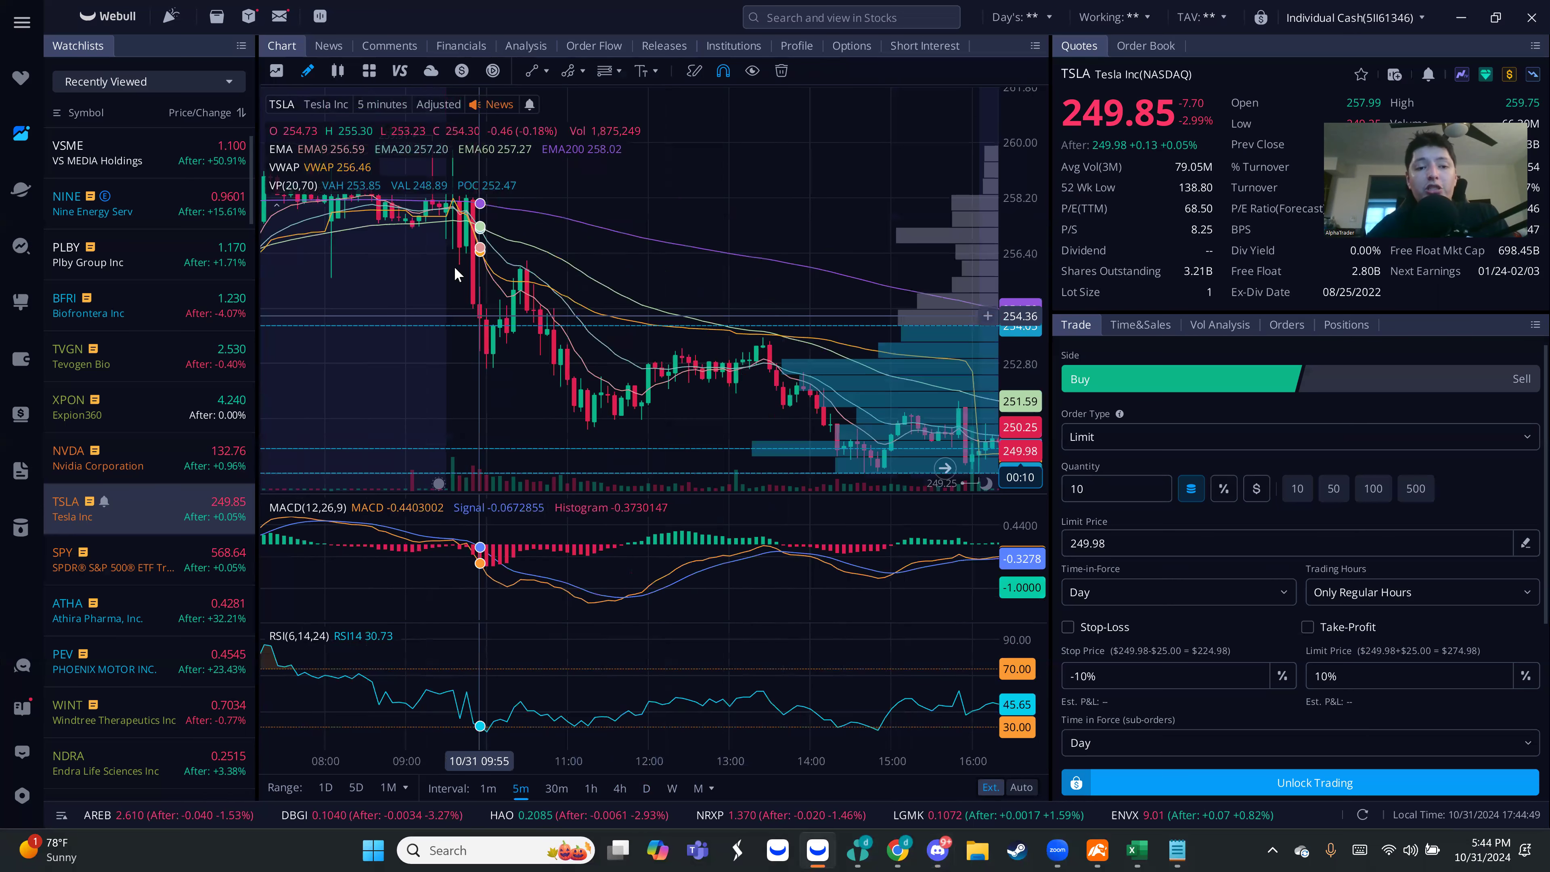
Pan and zoom the TSLA 5-minute chart onto the morning drop, then return to Discord.
{"action": "left_click_drag", "start_coordinate": [482, 290], "coordinate": [499, 313]}
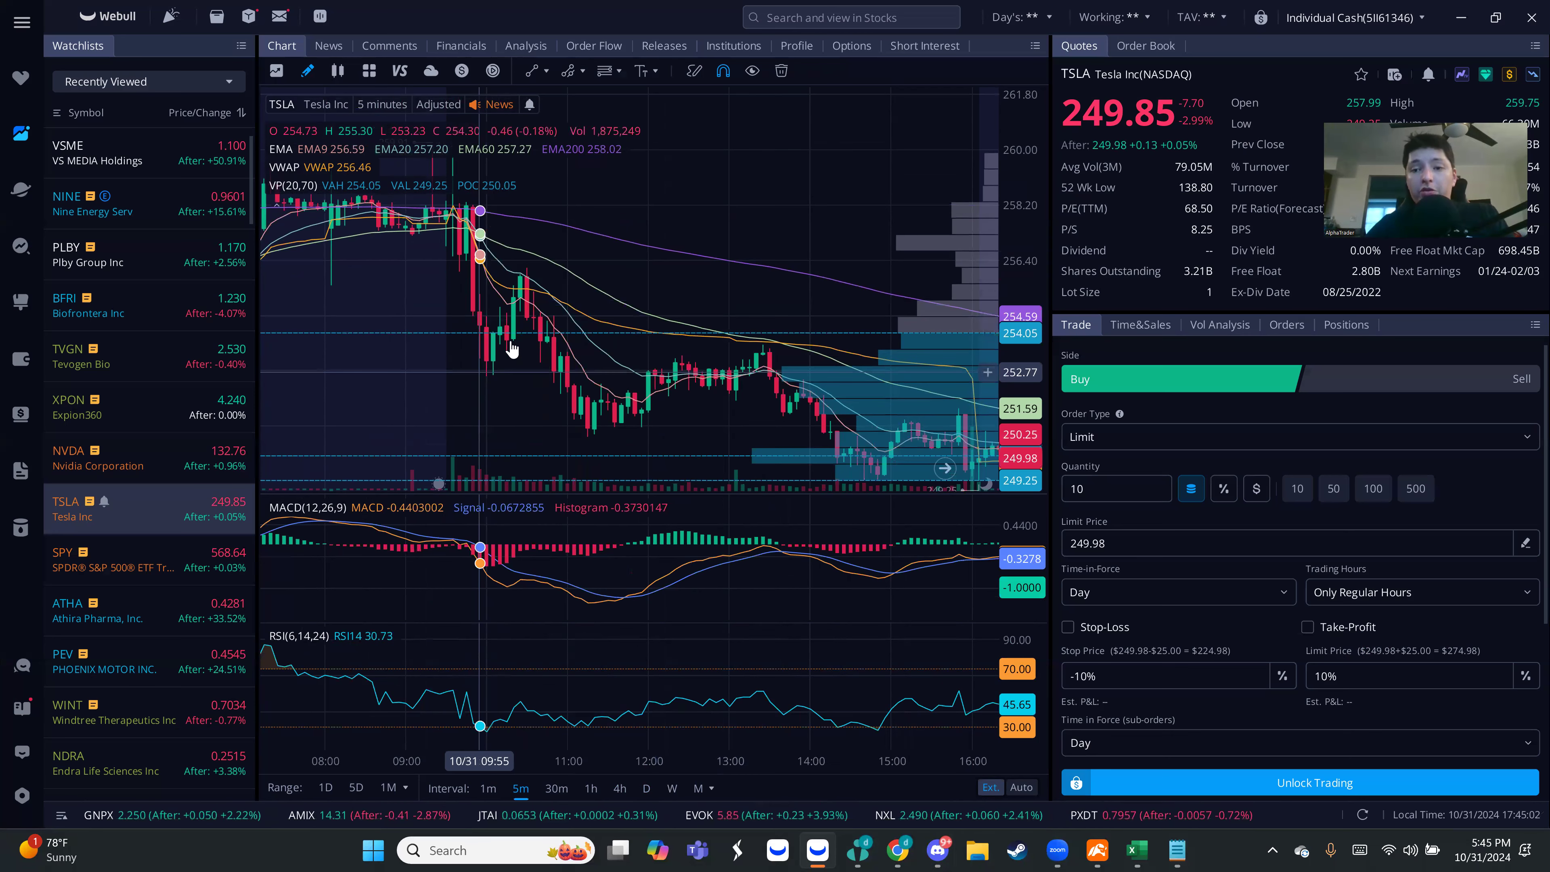
{"action": "scroll", "coordinate": [542, 340], "scroll_direction": "up", "scroll_amount": 3}
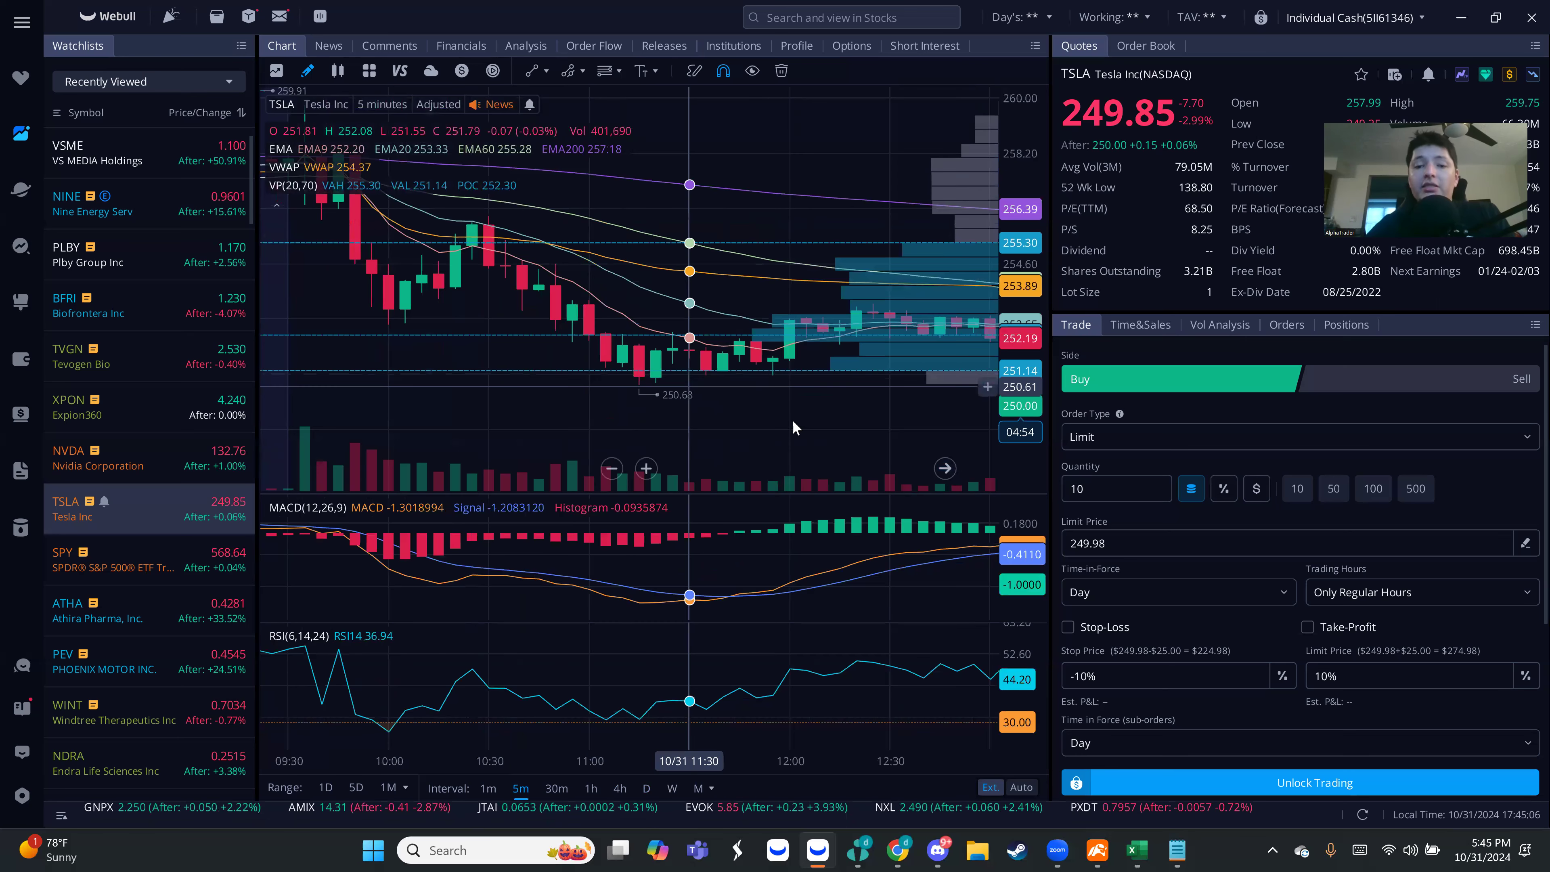
{"action": "key", "text": "alt+Tab"}
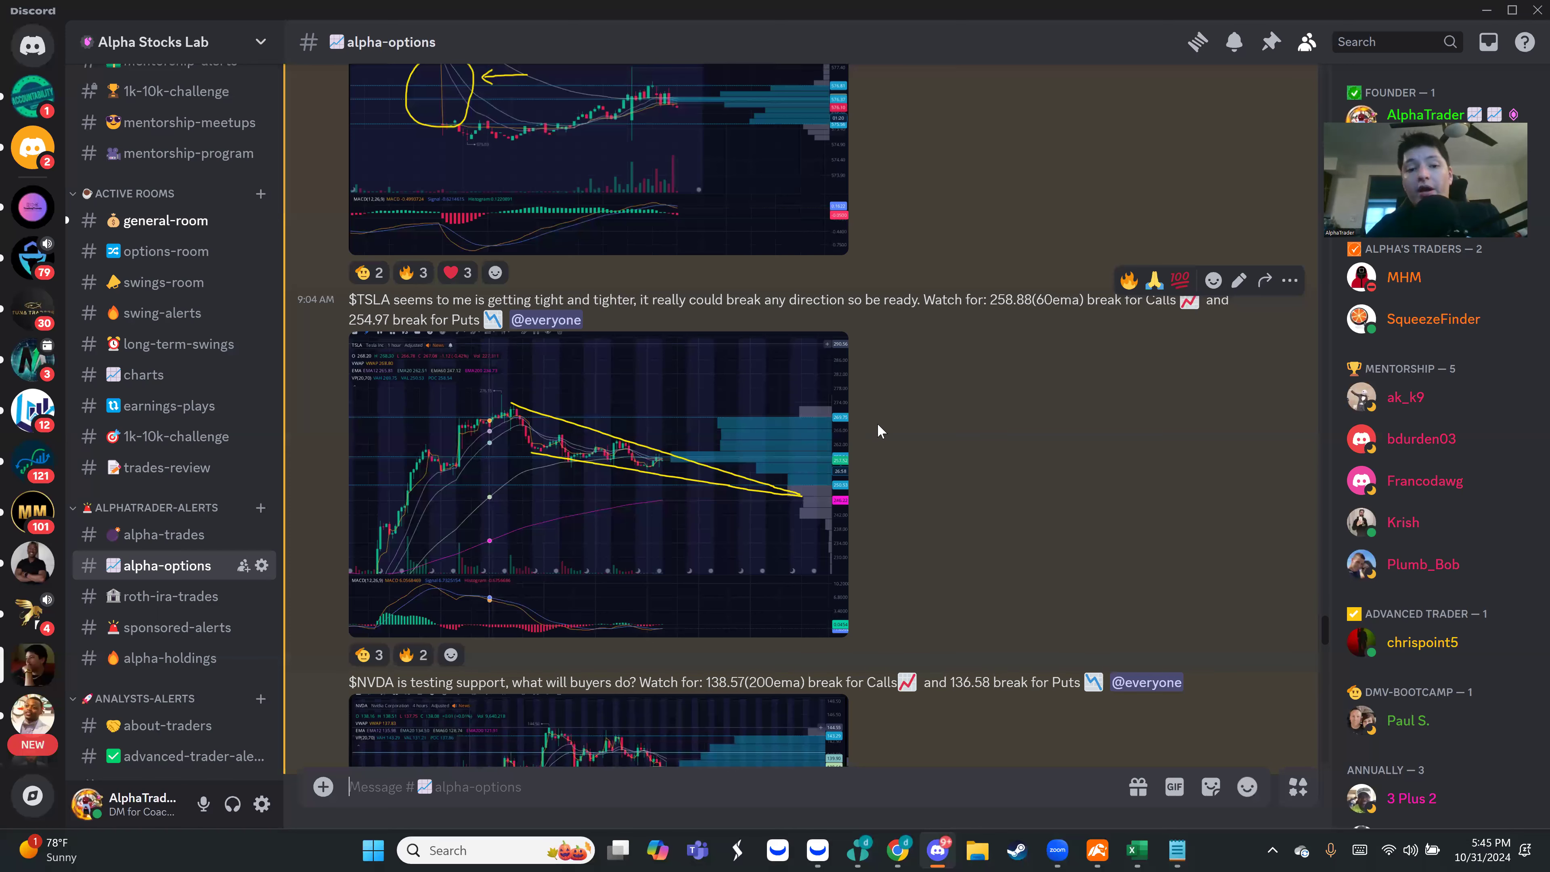
Read the 9:51 AM SPY break alert, then view TSLA's afternoon drift to 248.89.
{"action": "scroll", "coordinate": [883, 427], "scroll_direction": "down", "scroll_amount": 10}
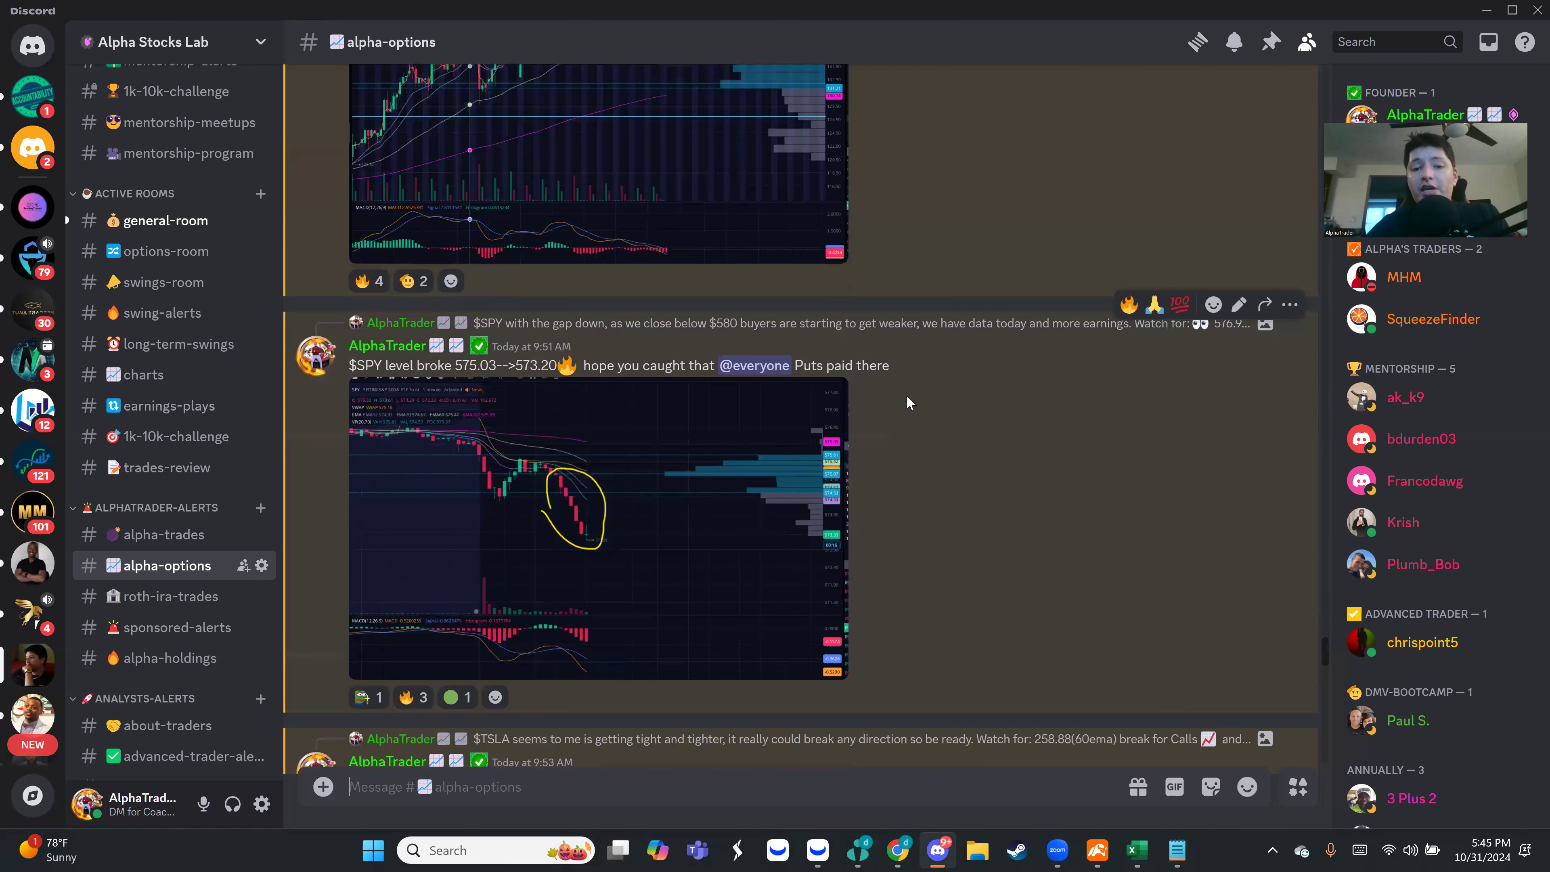
{"action": "key", "text": "alt+Tab"}
{"action": "scroll", "coordinate": [666, 329], "scroll_direction": "down", "scroll_amount": 3}
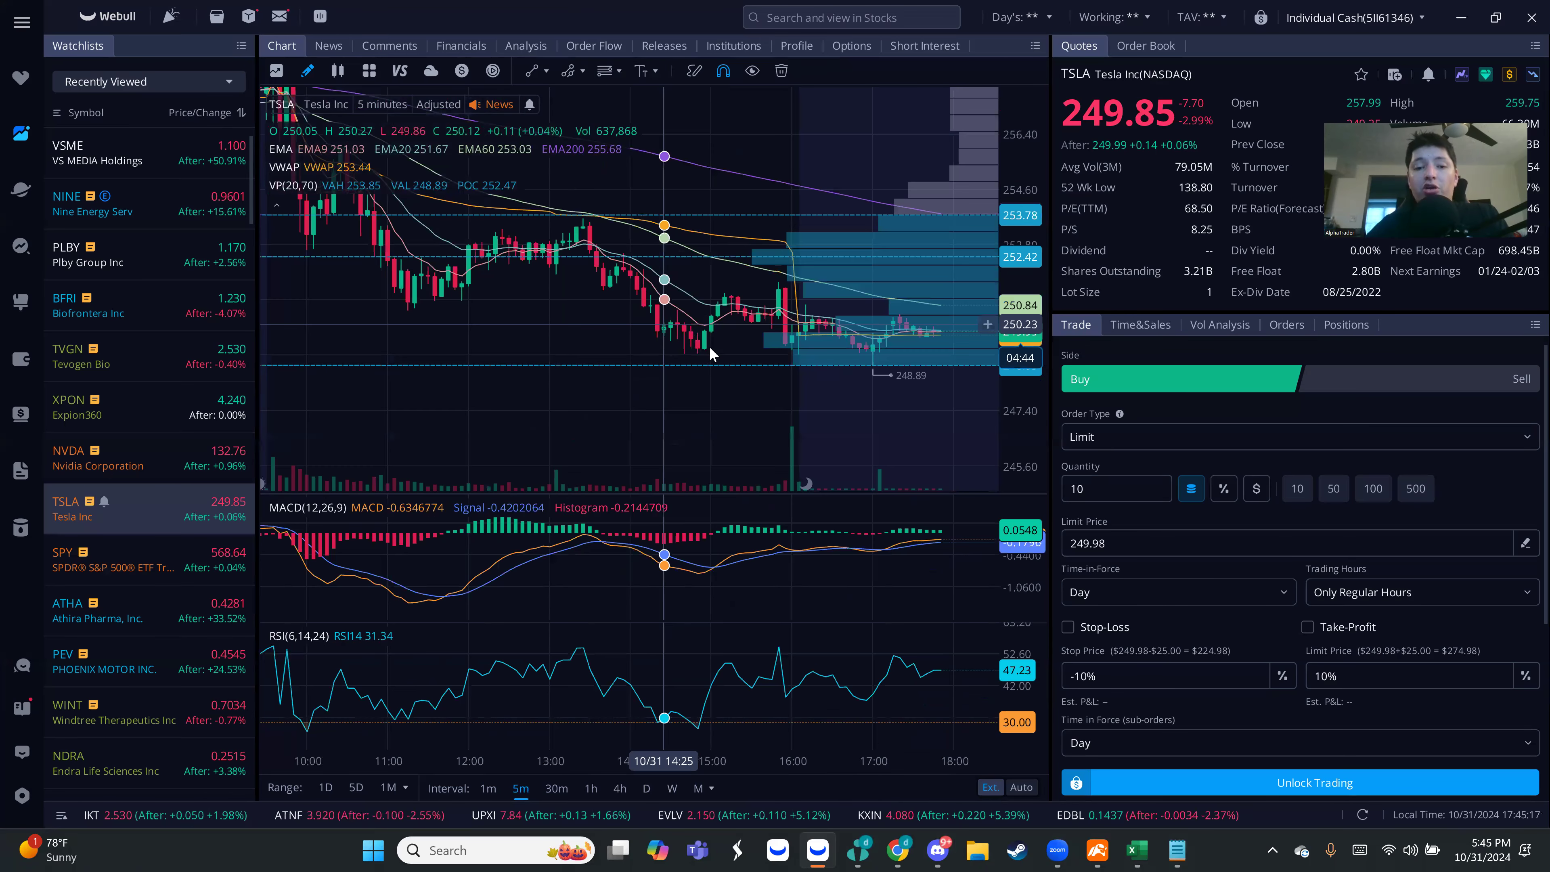
Switch the TSLA chart to 4-hour candles.
{"action": "scroll", "coordinate": [719, 359], "scroll_direction": "down", "scroll_amount": 3}
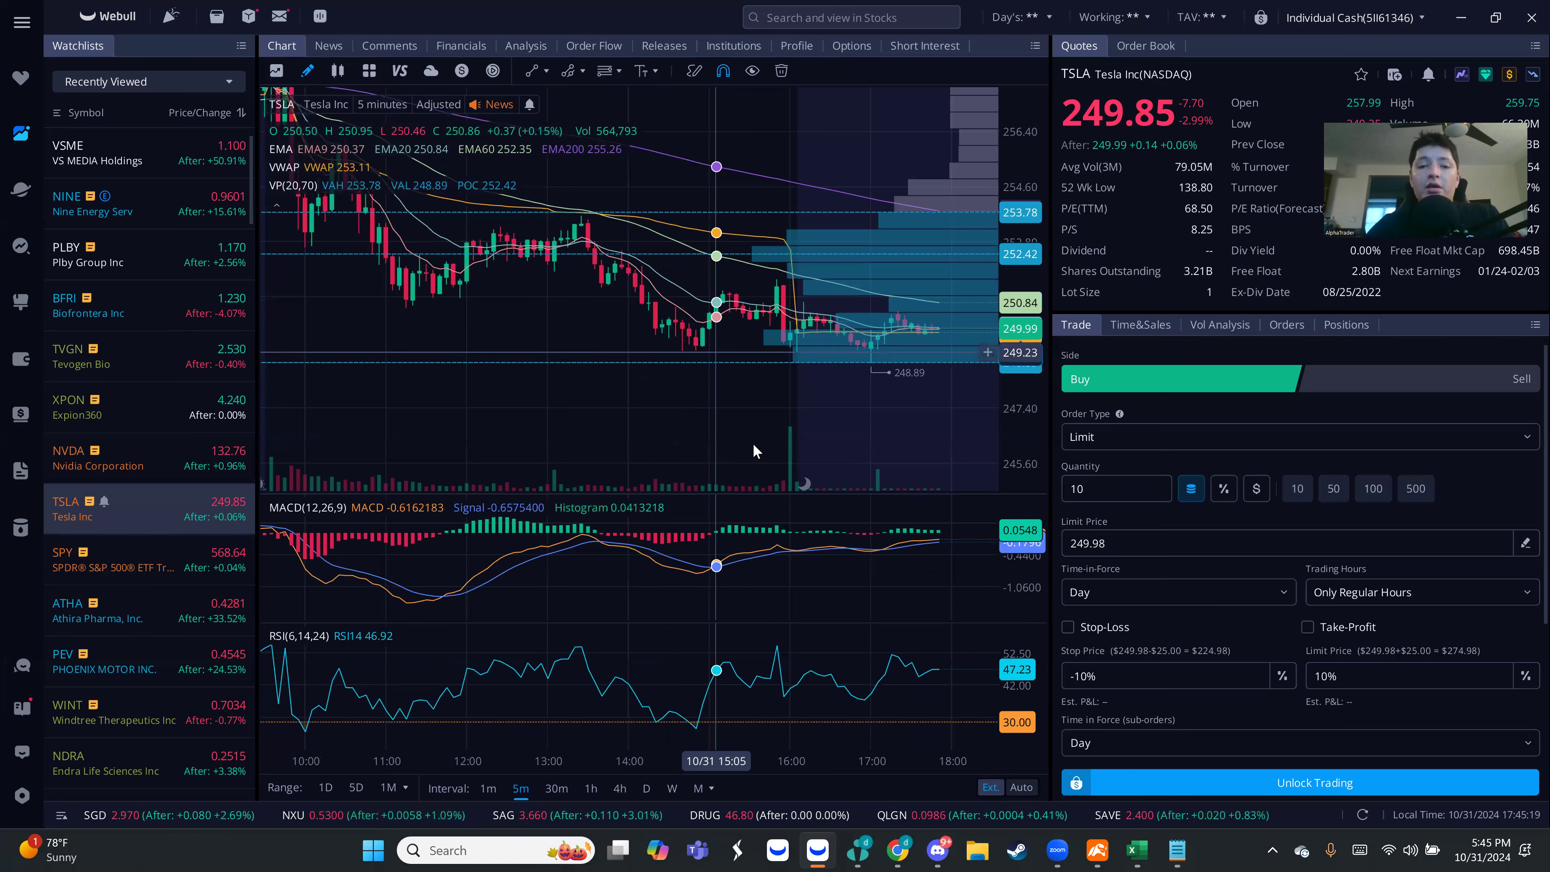
{"action": "left_click", "coordinate": [619, 788]}
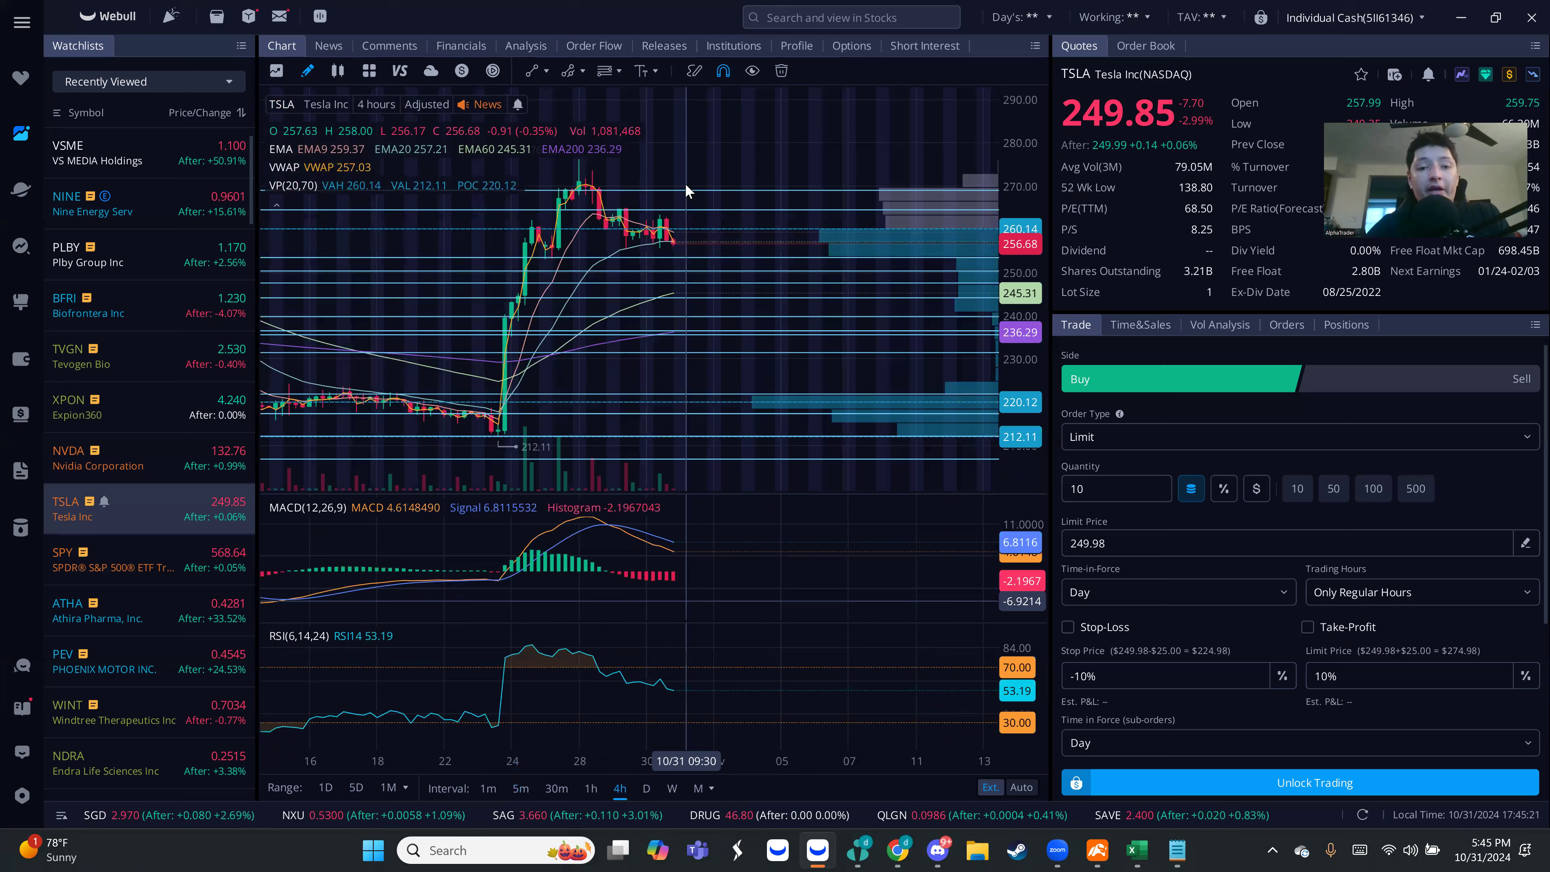
{"action": "scroll", "coordinate": [903, 244], "scroll_direction": "up", "scroll_amount": 1}
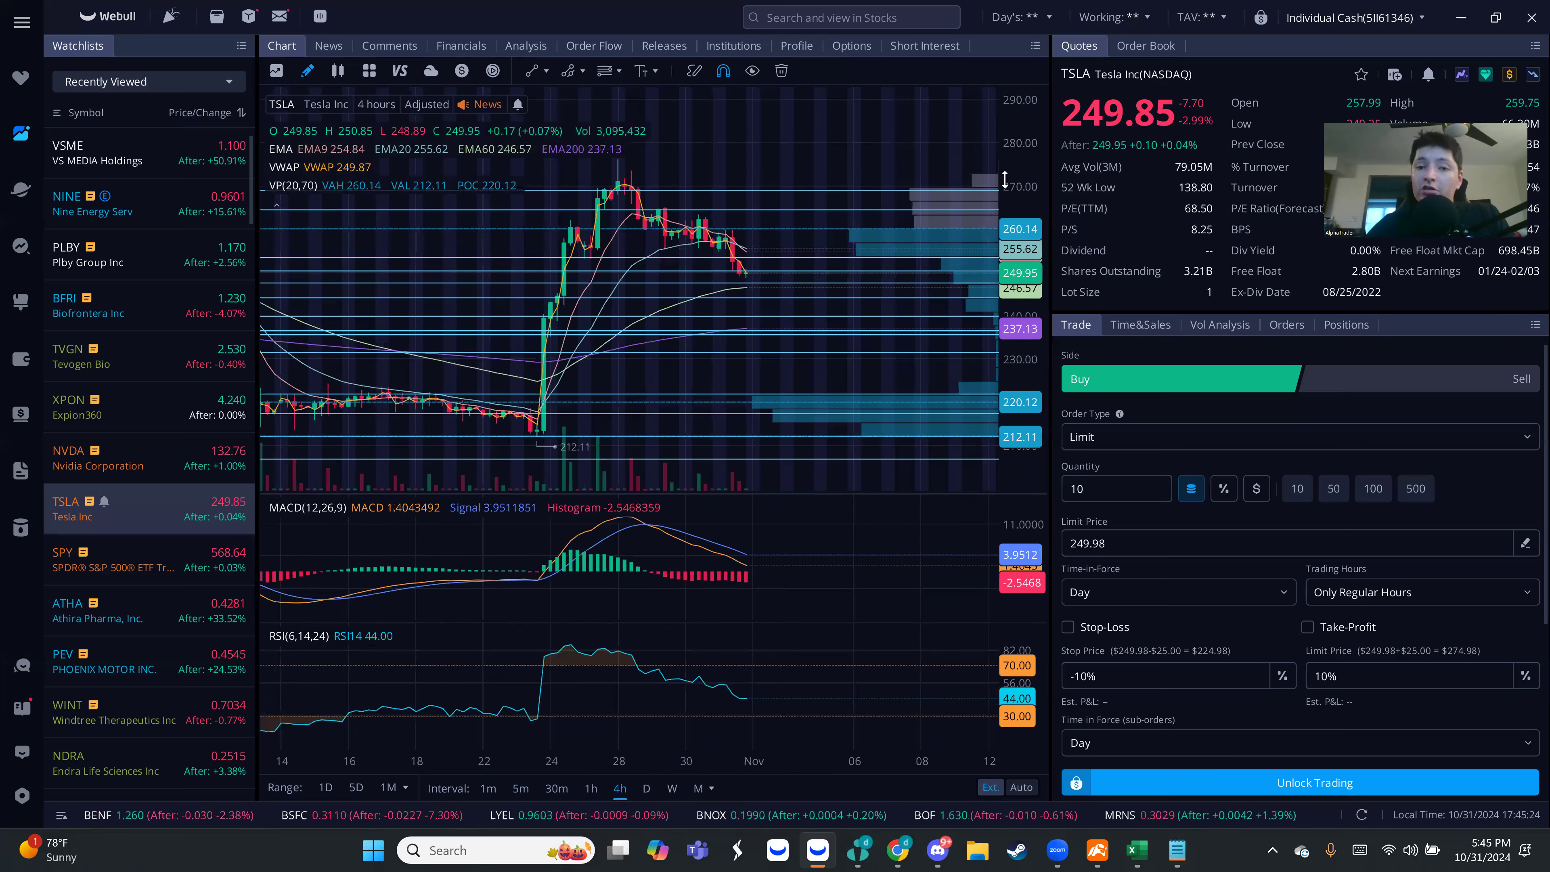
Rescale the price axis and zoom into the late-October pullback candles.
{"action": "left_click_drag", "start_coordinate": [1004, 179], "coordinate": [1004, 132]}
{"action": "left_click_drag", "start_coordinate": [786, 211], "coordinate": [823, 253]}
{"action": "left_click_drag", "start_coordinate": [1005, 372], "coordinate": [1020, 369]}
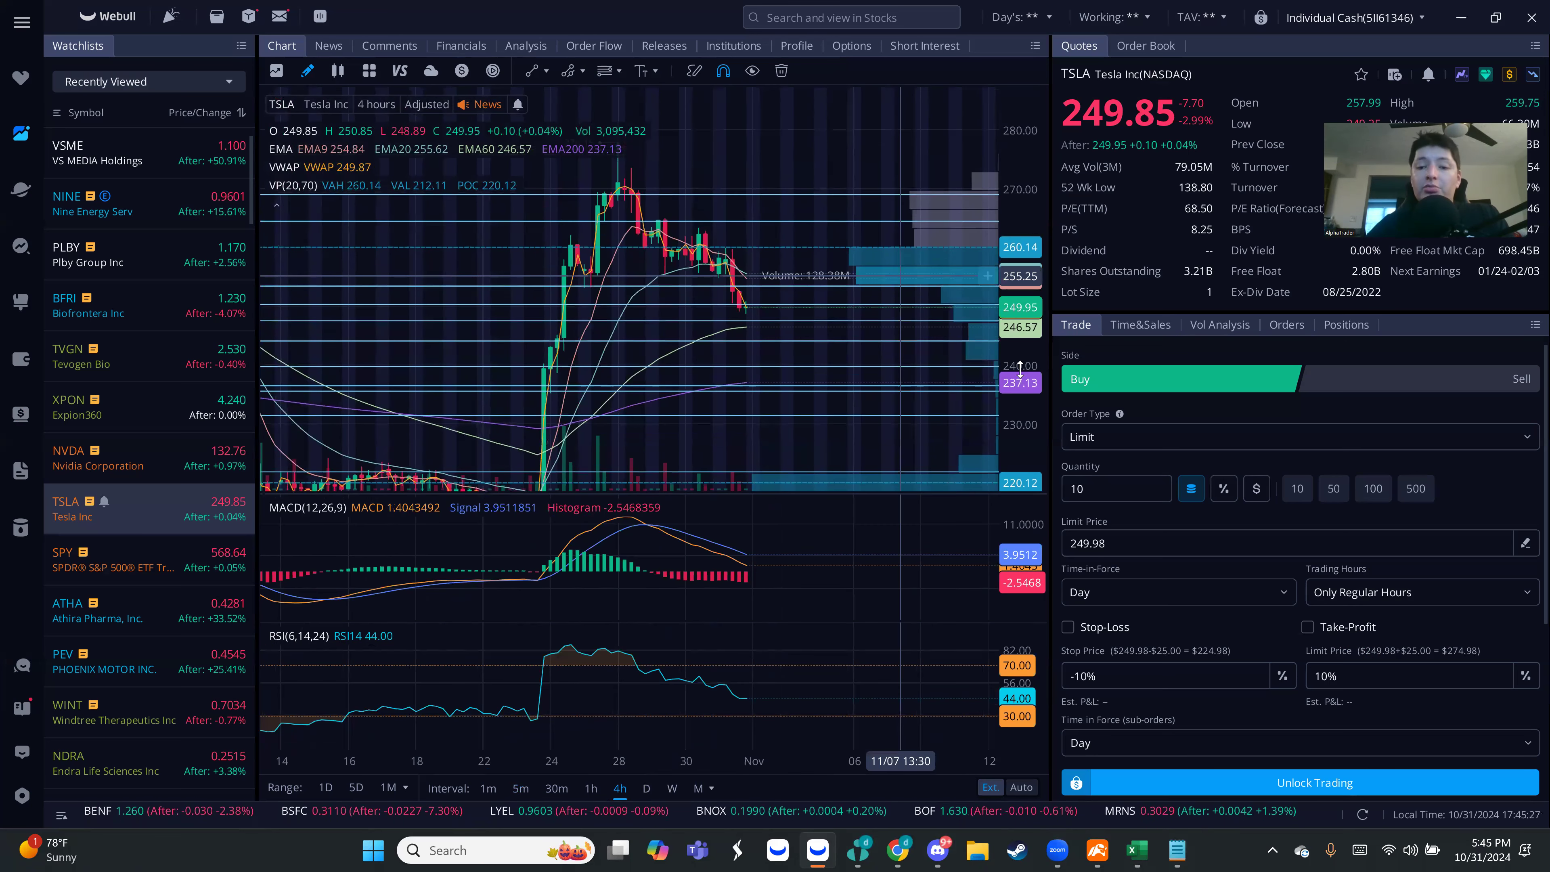
{"action": "left_click_drag", "start_coordinate": [1021, 224], "coordinate": [1018, 287]}
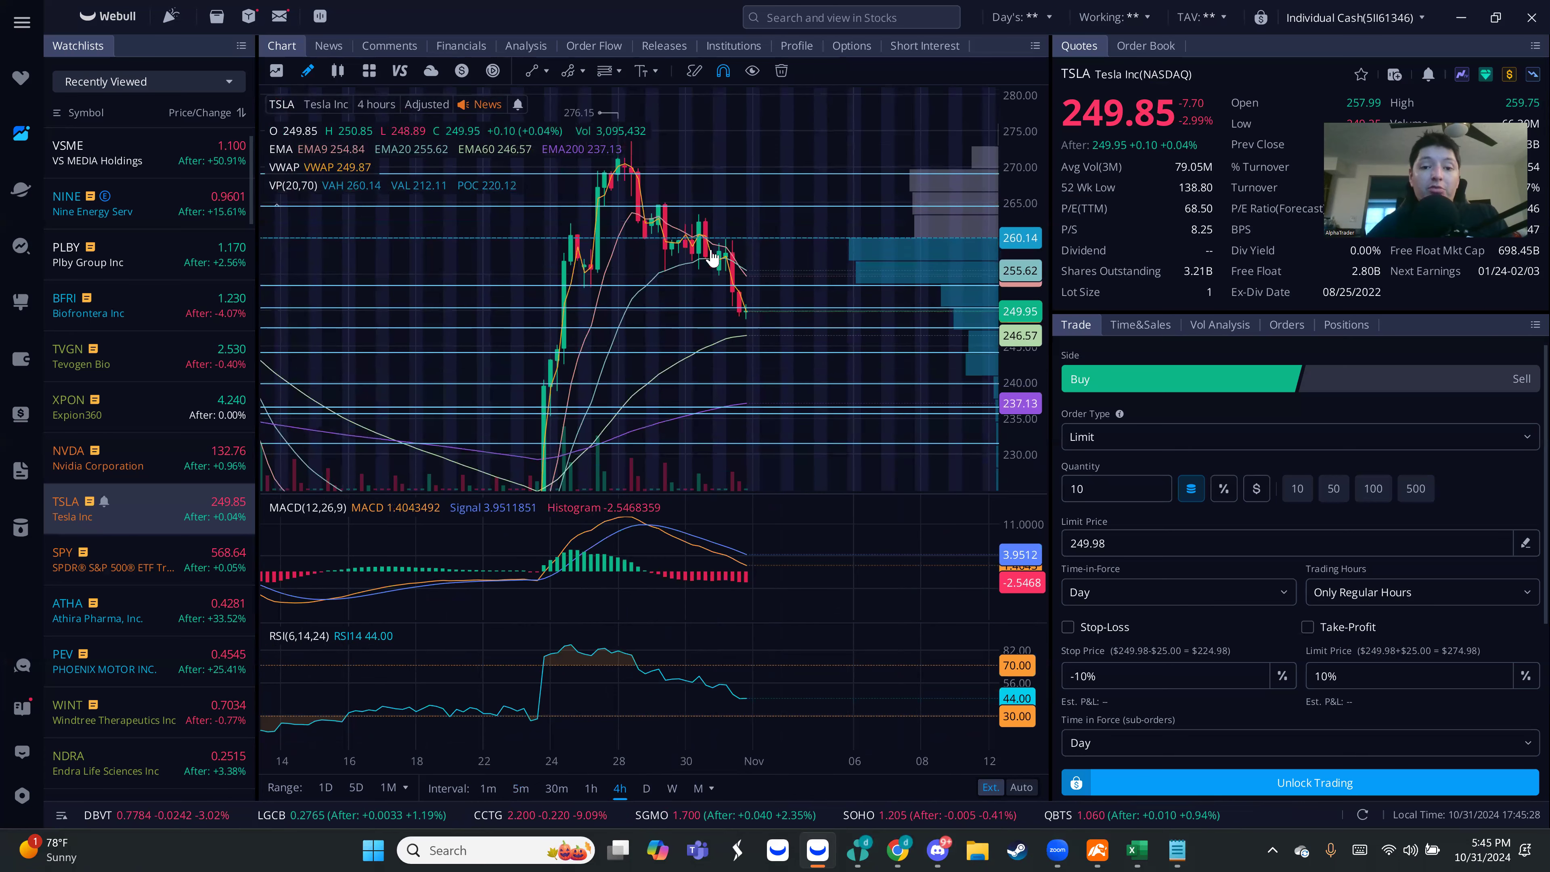
{"action": "scroll", "coordinate": [711, 257], "scroll_direction": "up", "scroll_amount": 4}
{"action": "scroll", "coordinate": [668, 261], "scroll_direction": "right", "scroll_amount": 2}
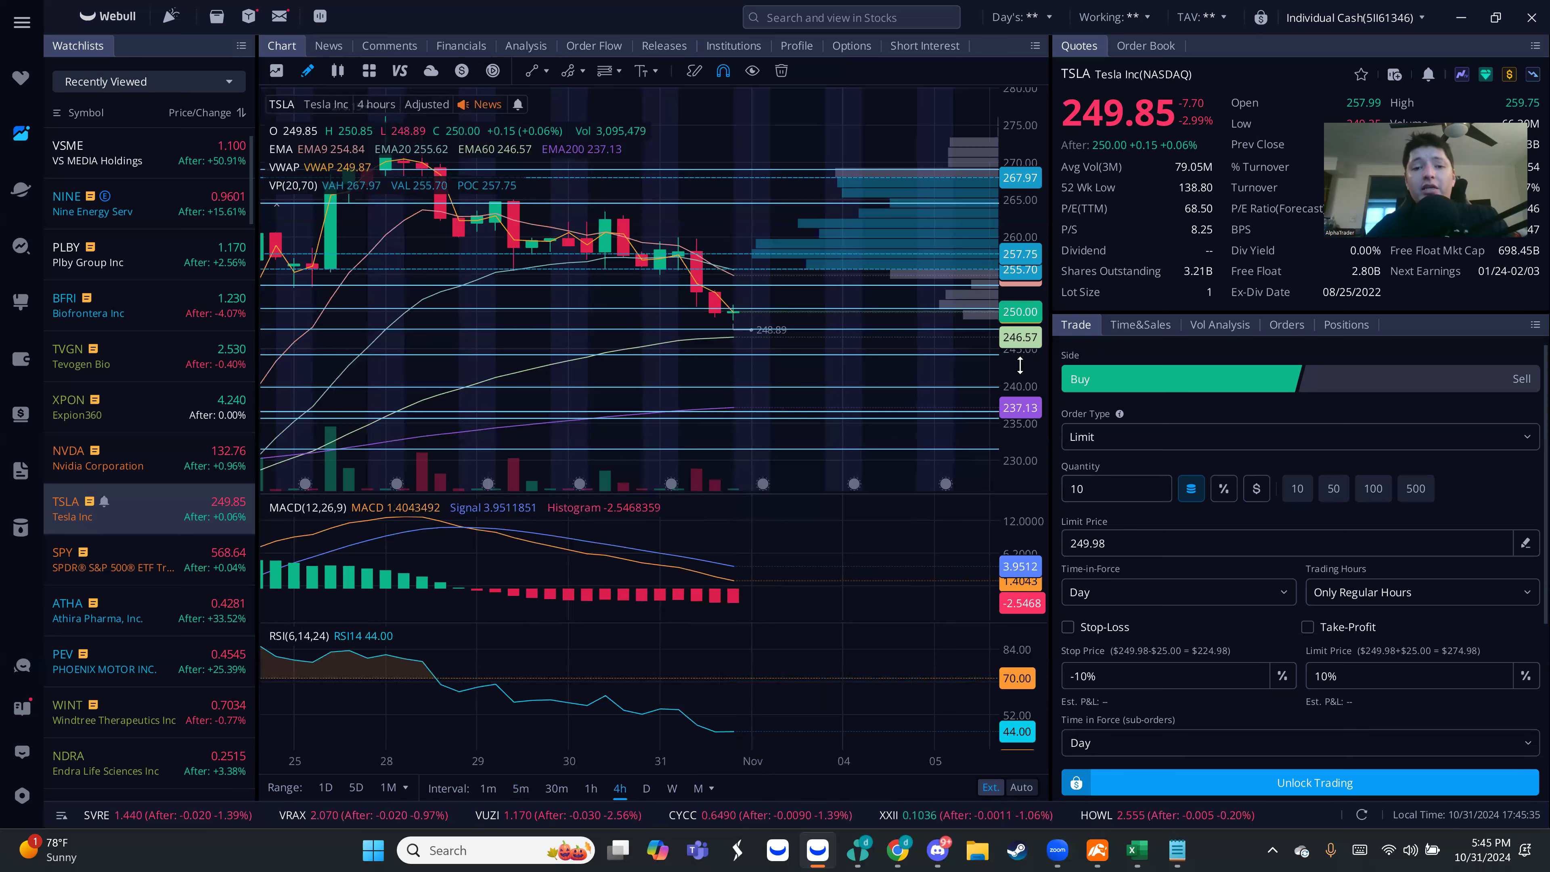
{"action": "left_click_drag", "start_coordinate": [1013, 213], "coordinate": [1014, 229]}
{"action": "scroll", "coordinate": [767, 347], "scroll_direction": "up", "scroll_amount": 2}
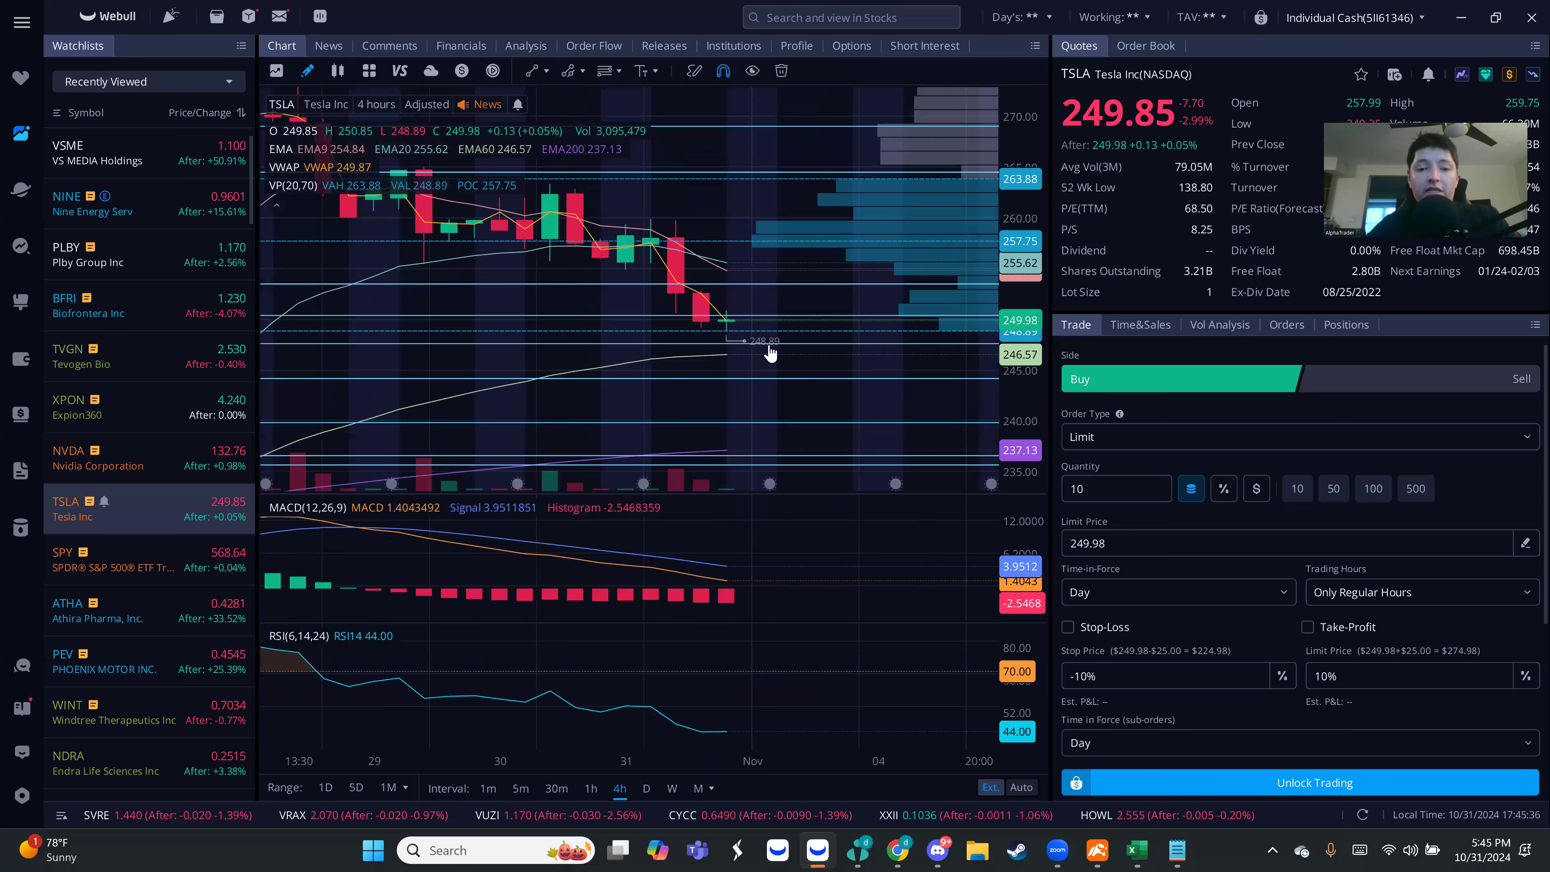
Inspect the parallel channel's point prices (253.52, 253.52, 247.64) in its settings.
{"action": "left_click", "coordinate": [657, 171]}
{"action": "left_click", "coordinate": [606, 135]}
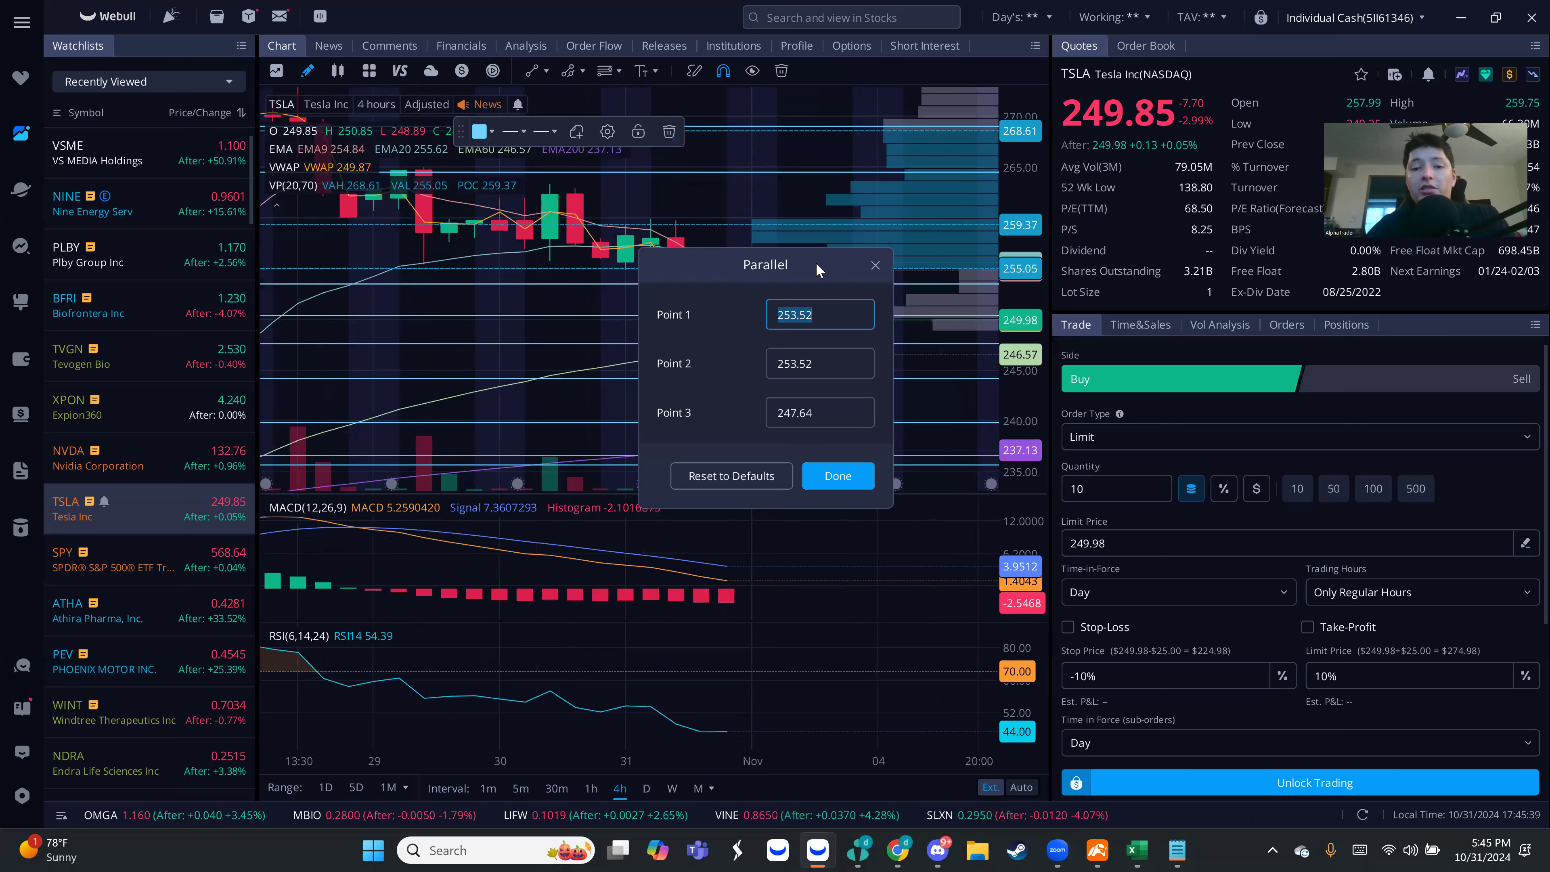
{"action": "left_click", "coordinate": [829, 414]}
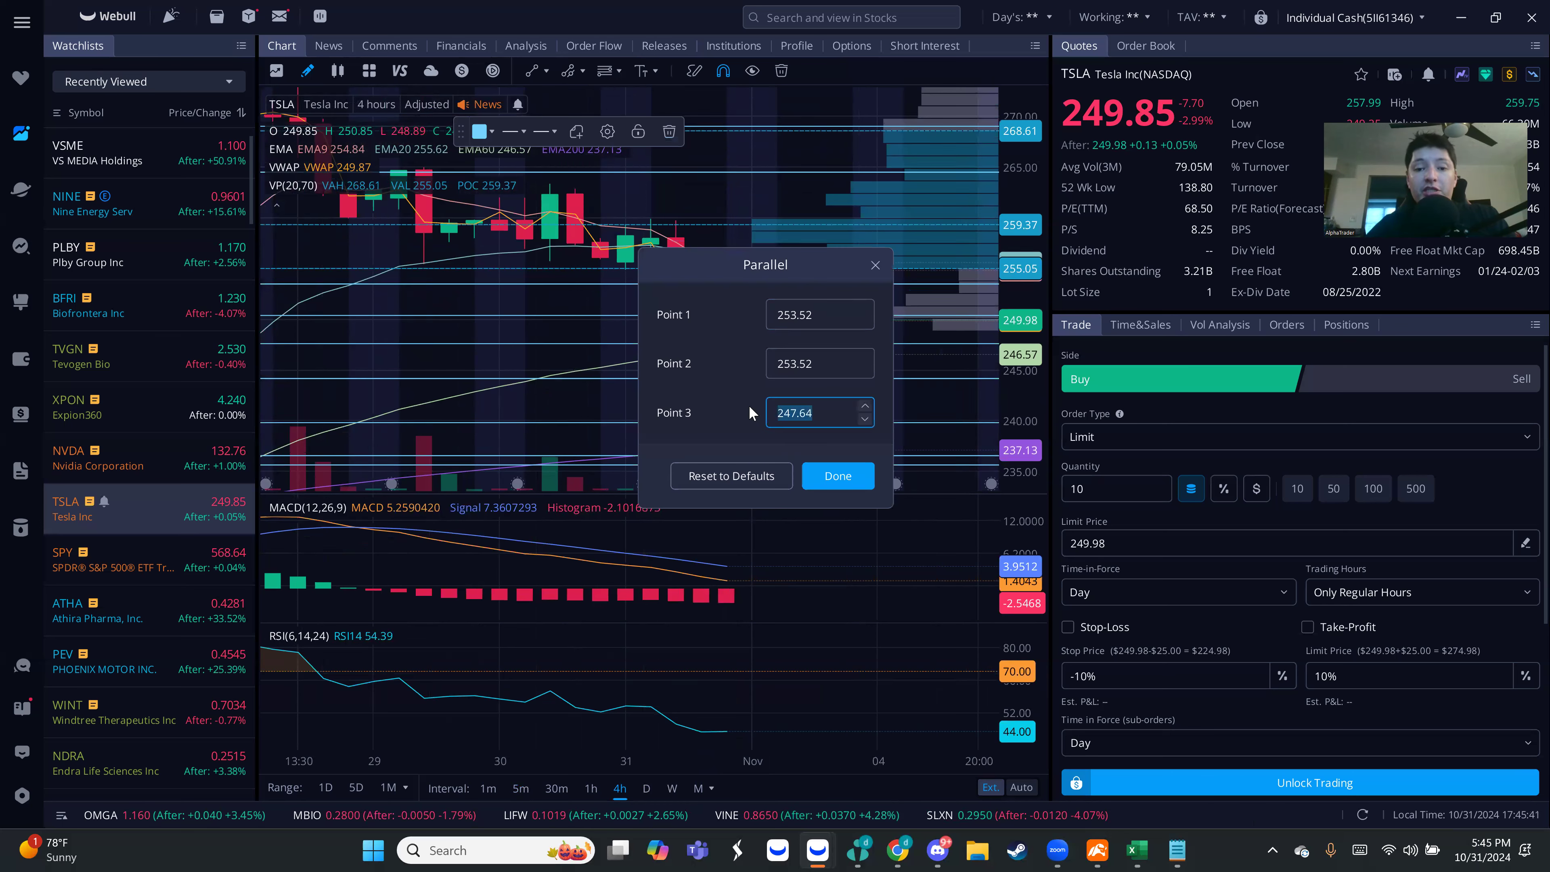
{"action": "left_click", "coordinate": [876, 266]}
{"action": "left_click", "coordinate": [779, 310]}
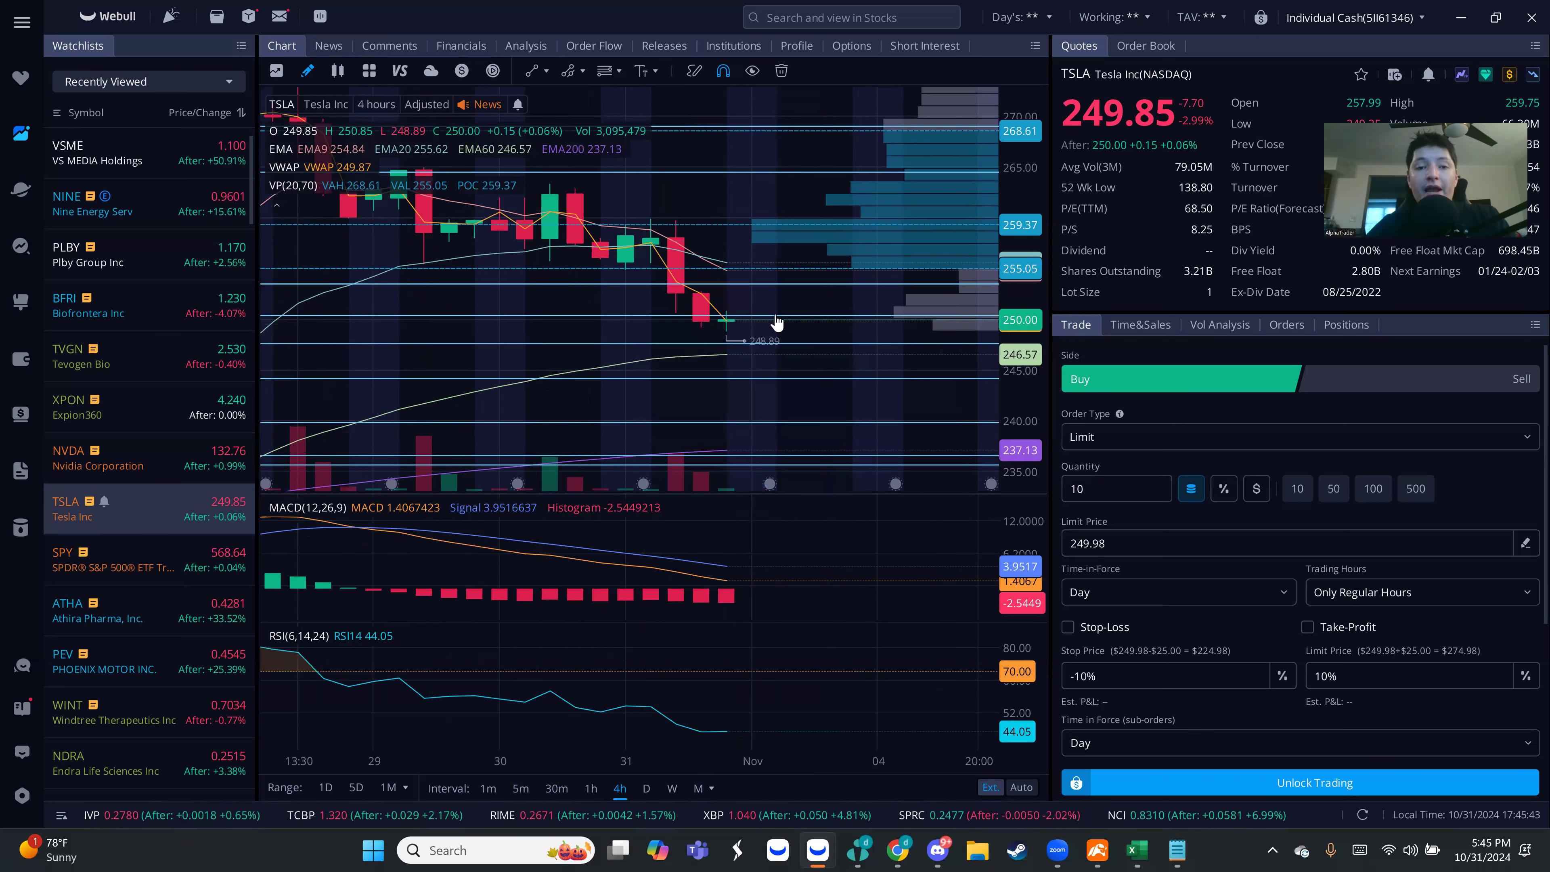
Check the second line drawing's point settings and stretch the price scale.
{"action": "left_click", "coordinate": [776, 322]}
{"action": "left_click", "coordinate": [607, 131]}
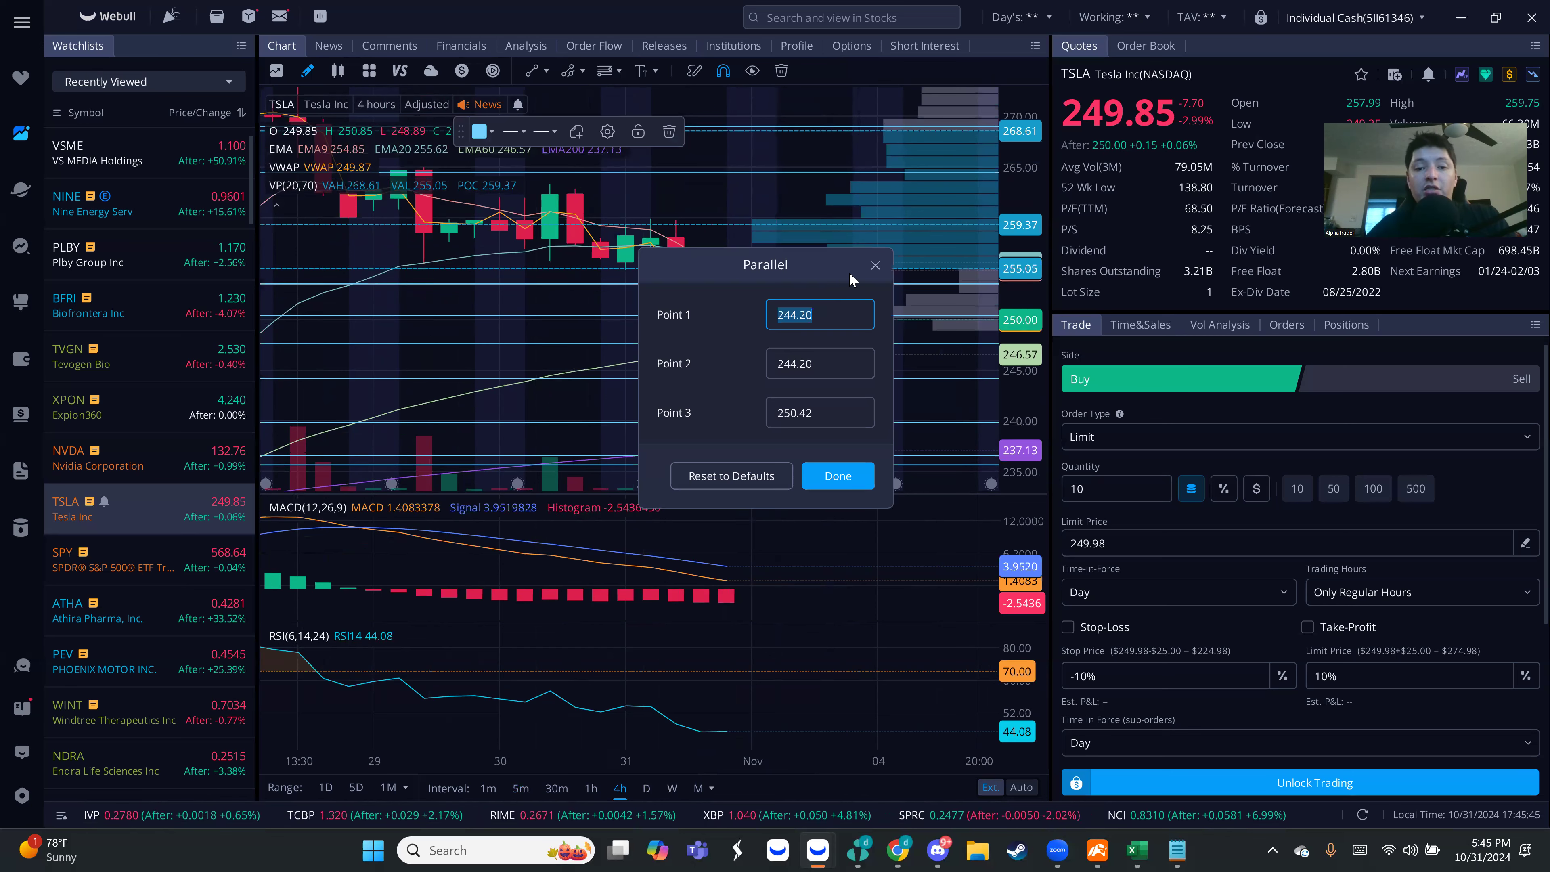
{"action": "left_click", "coordinate": [876, 266]}
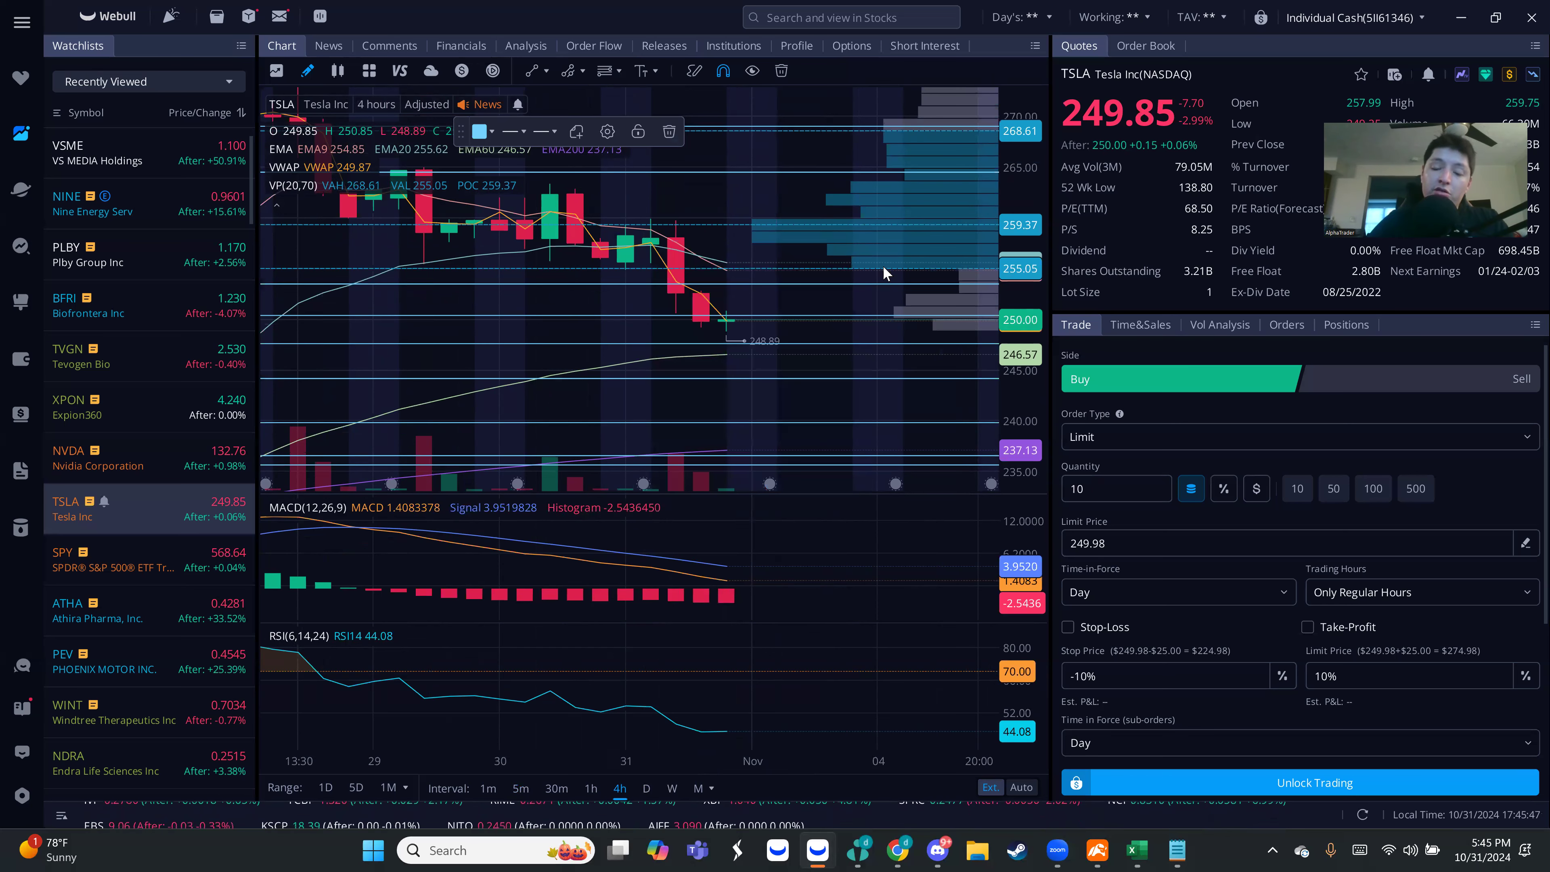
{"action": "left_click_drag", "start_coordinate": [1031, 276], "coordinate": [1037, 261]}
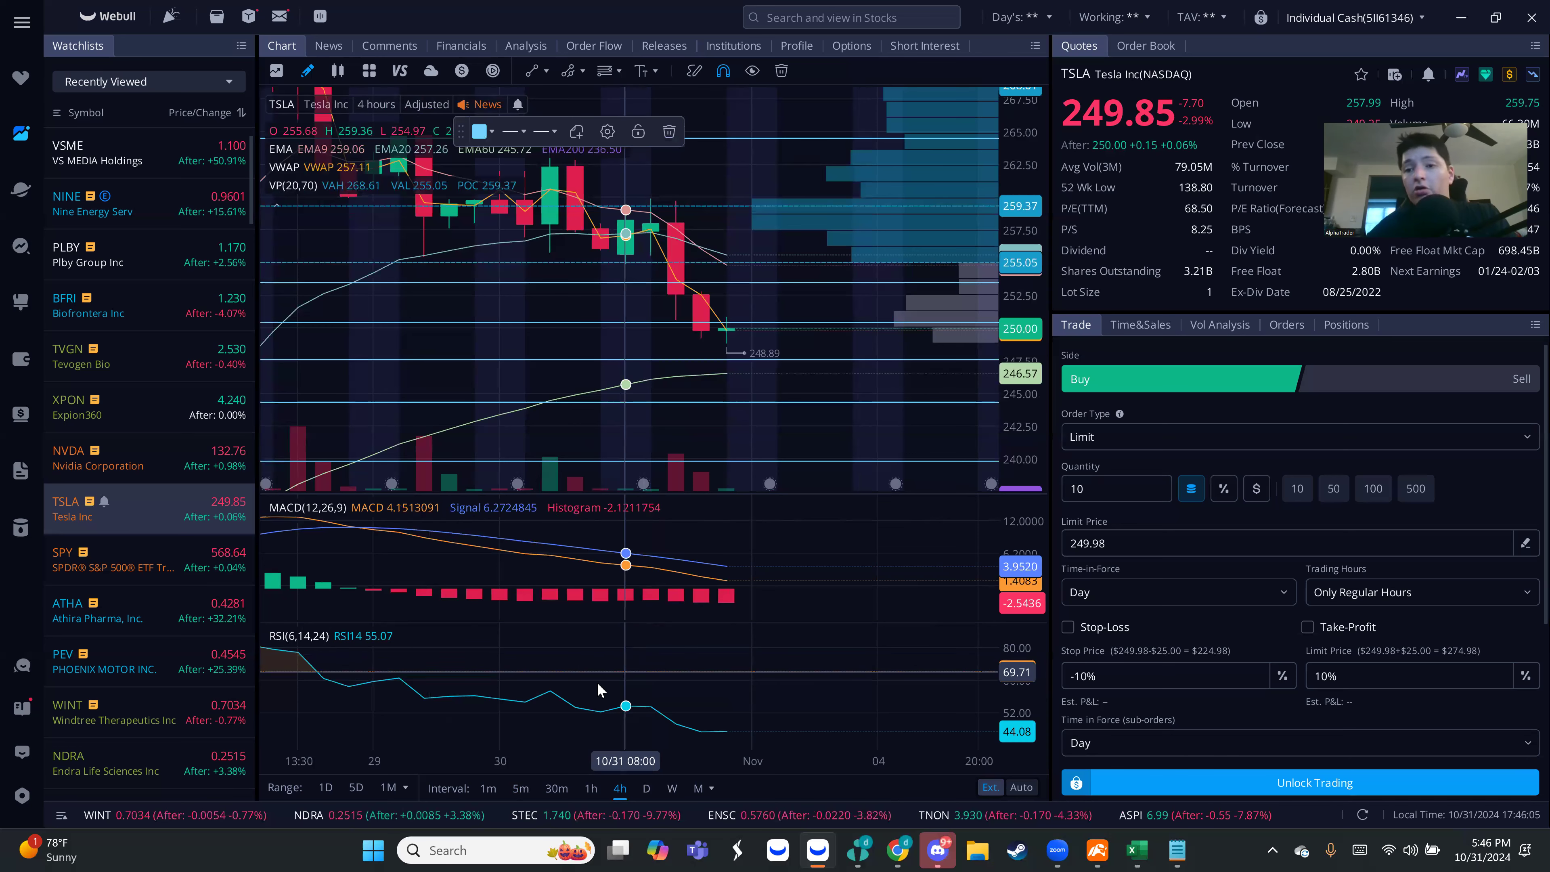
Show TSLA on 5-minute candles zoomed out over afternoon and after-hours, then move to NVDA.
{"action": "left_click", "coordinate": [521, 787]}
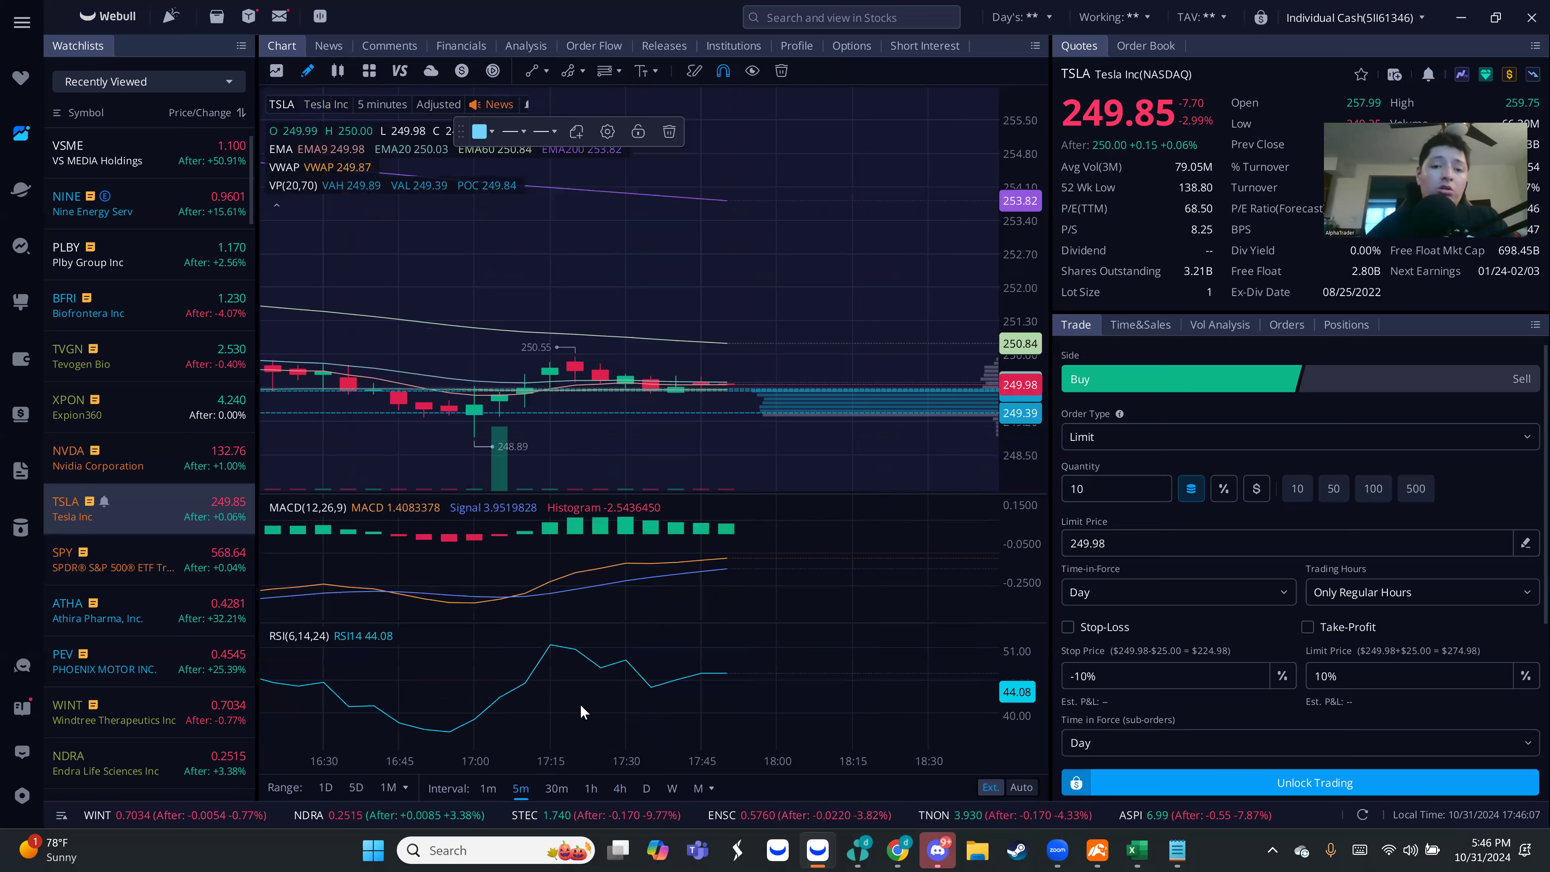
{"action": "scroll", "coordinate": [799, 469], "scroll_direction": "down", "scroll_amount": 2}
{"action": "scroll", "coordinate": [832, 425], "scroll_direction": "down", "scroll_amount": 2}
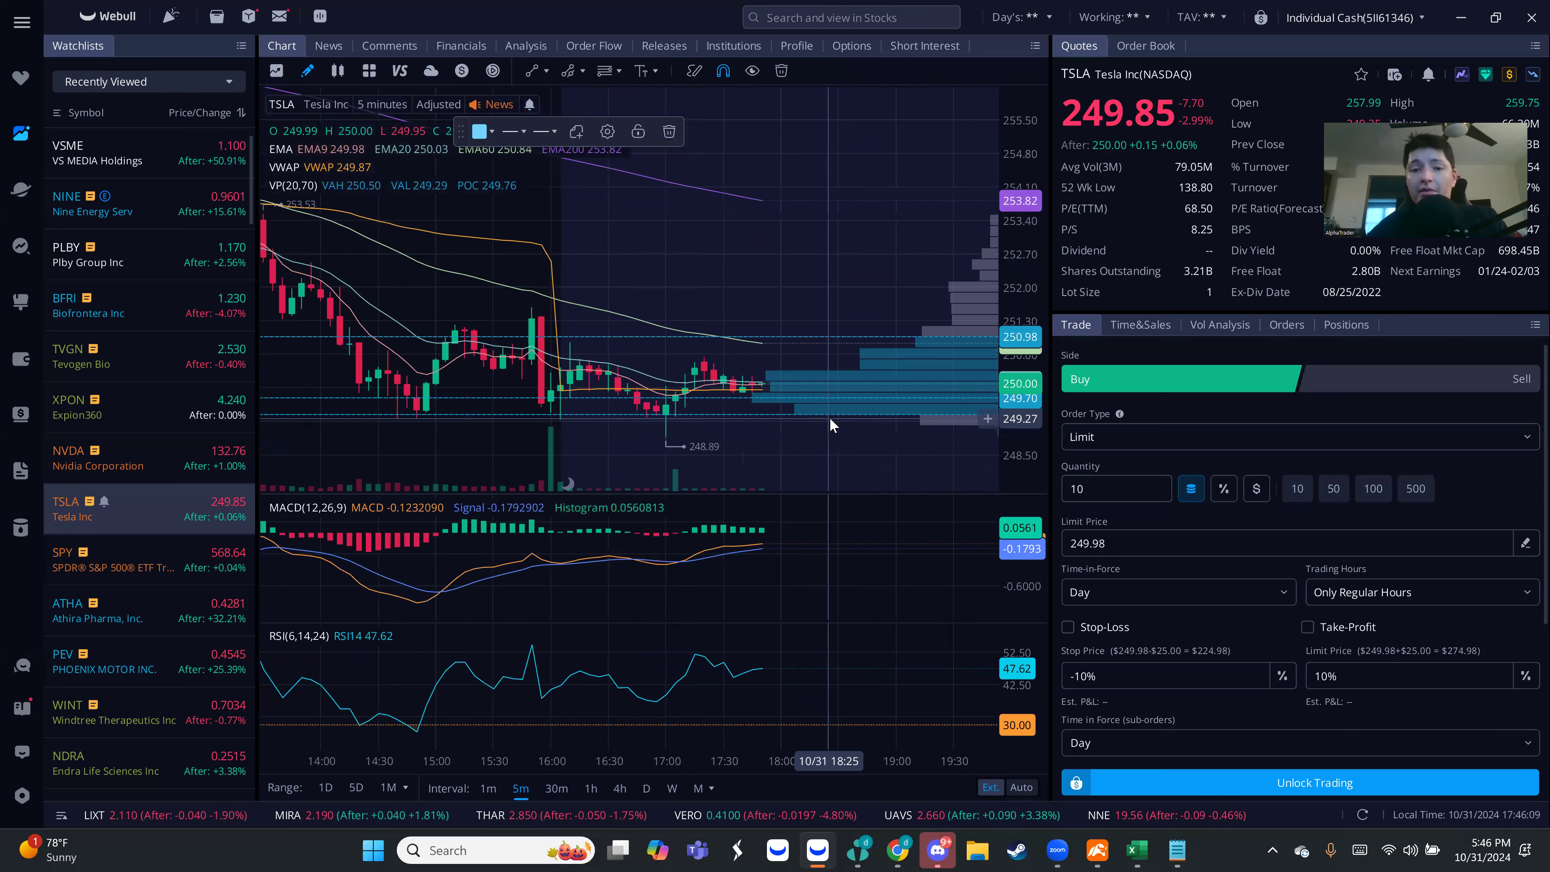
{"action": "scroll", "coordinate": [827, 421], "scroll_direction": "down", "scroll_amount": 2}
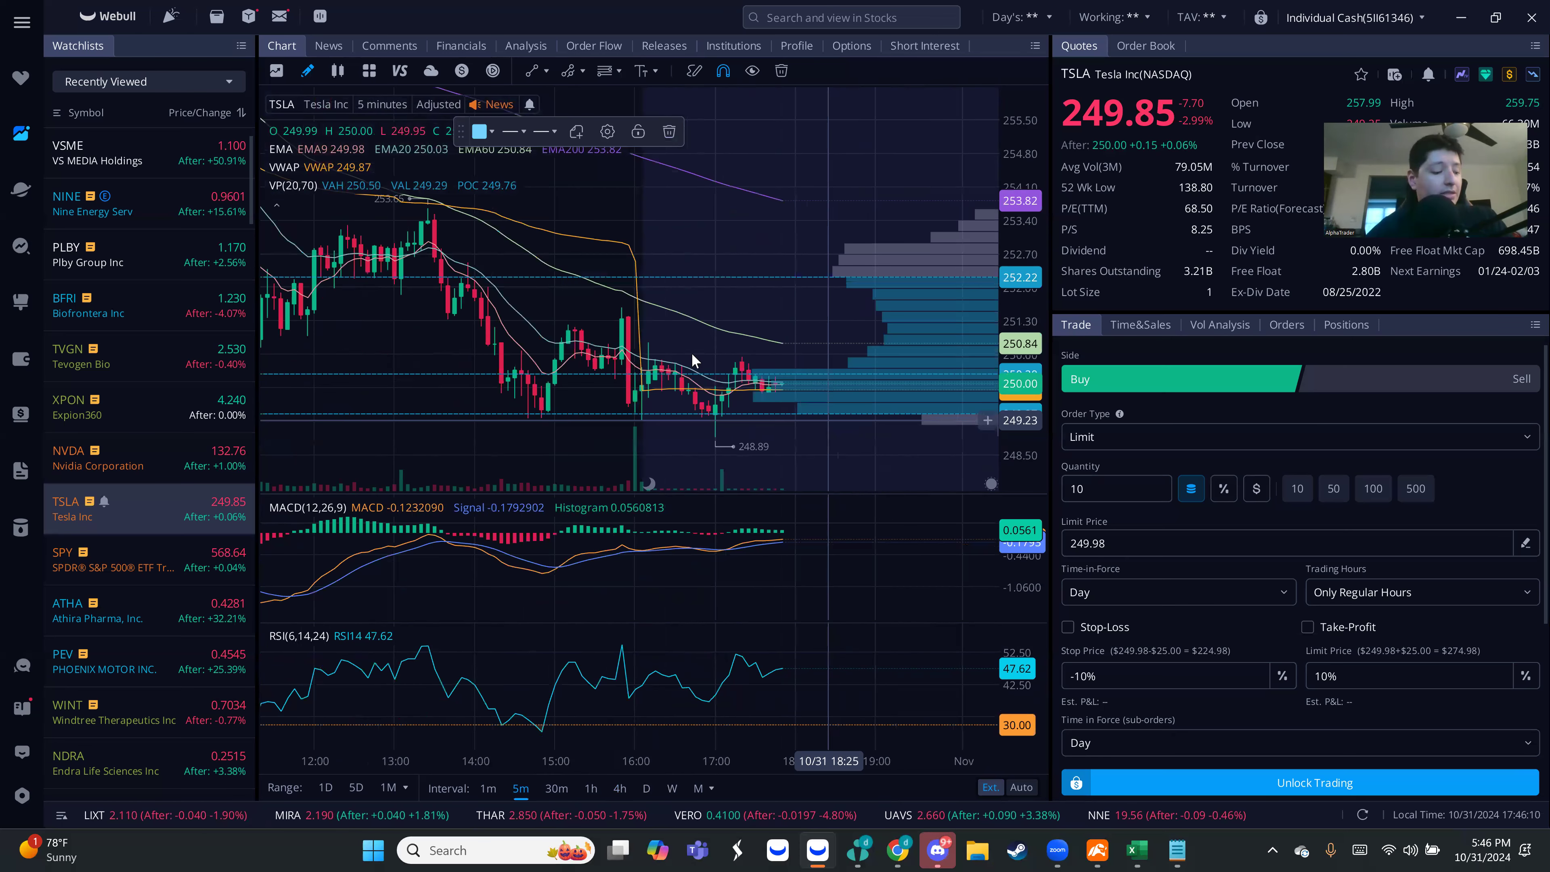
{"action": "scroll", "coordinate": [692, 359], "scroll_direction": "down", "scroll_amount": 2}
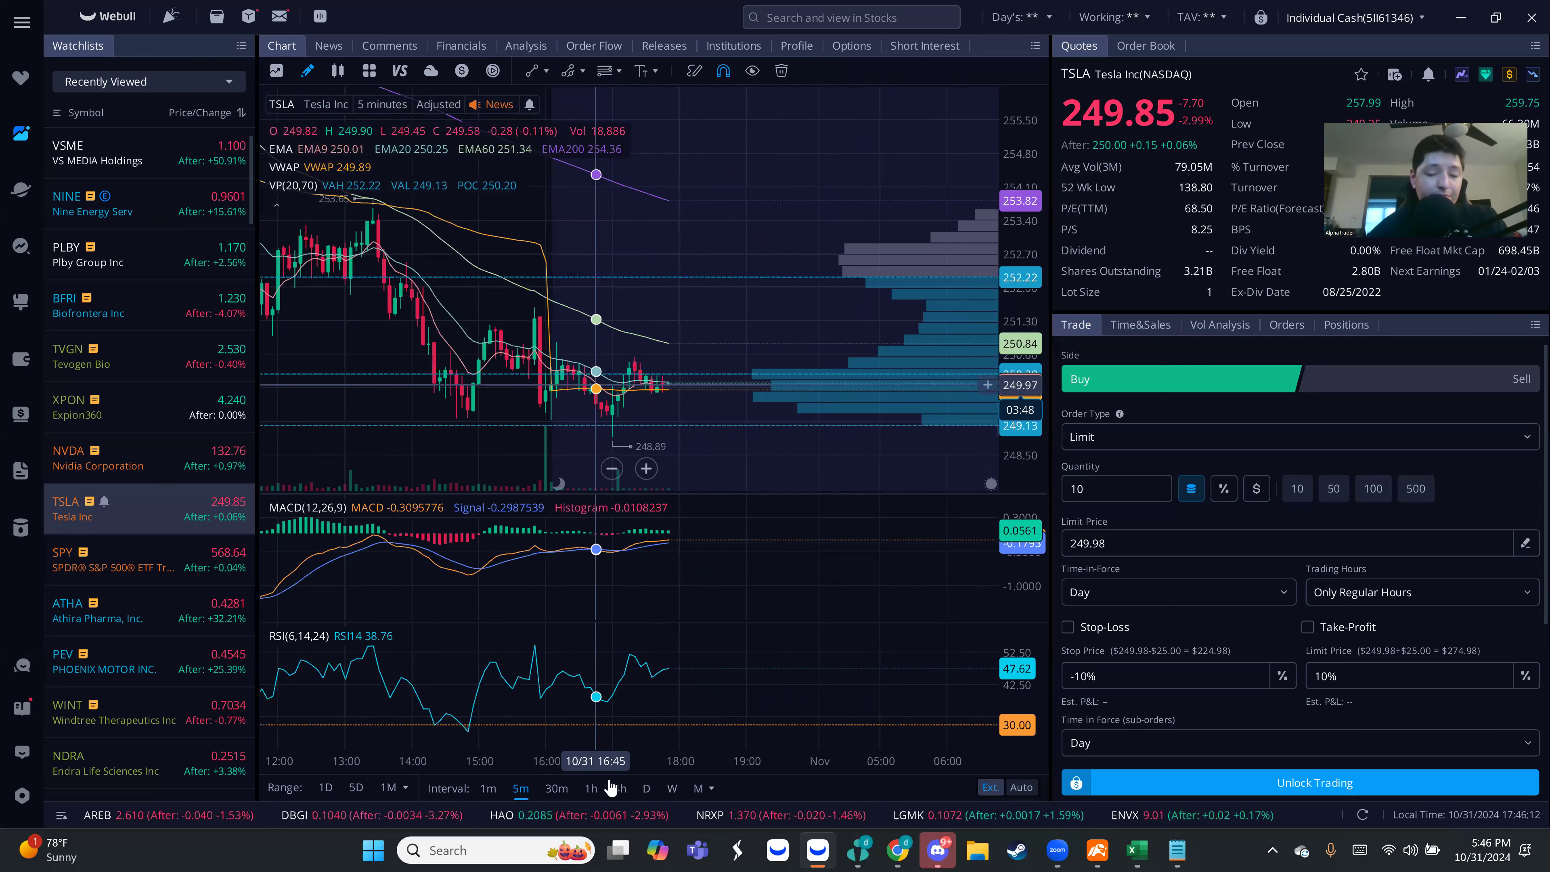
{"action": "key", "text": "Up"}
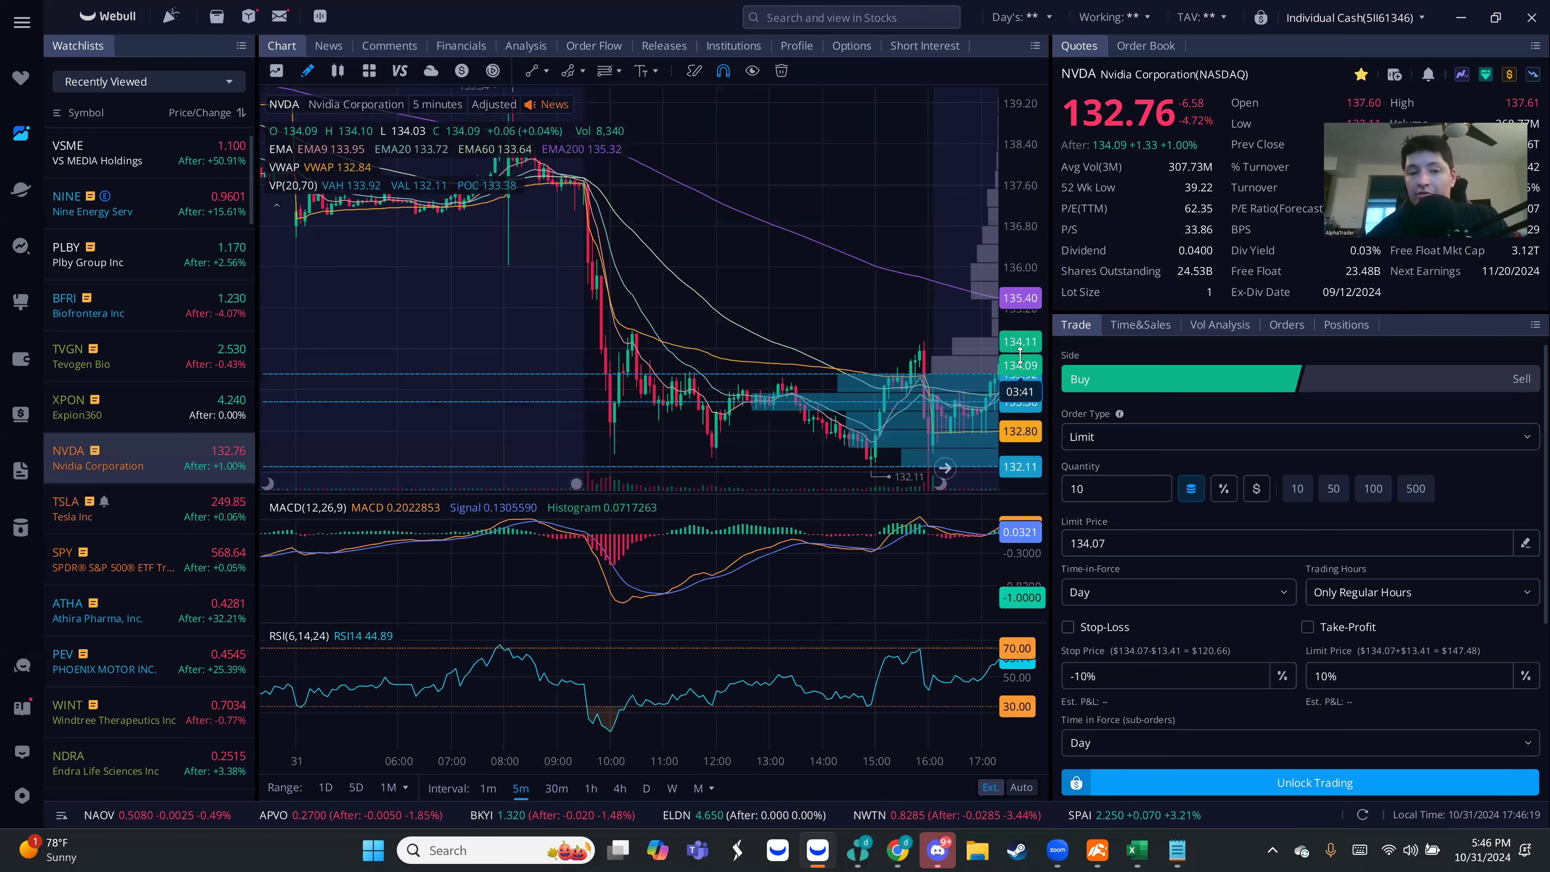
Zoom into NVDA's latest 5-minute candles, then bring Discord's alerts channel forward.
{"action": "scroll", "coordinate": [885, 361], "scroll_direction": "up", "scroll_amount": 1}
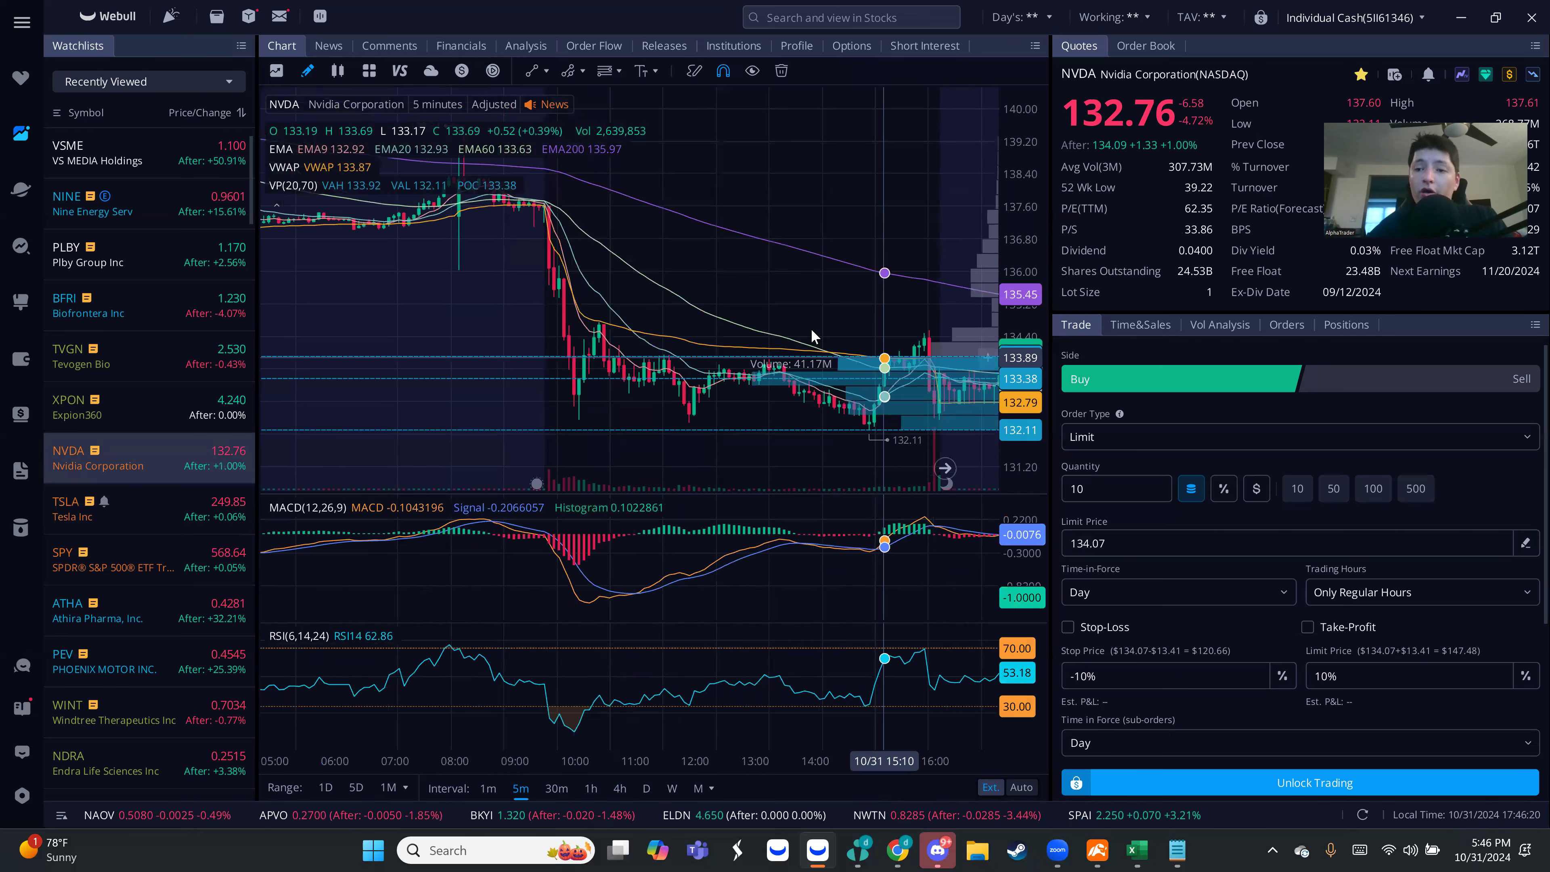
{"action": "scroll", "coordinate": [791, 331], "scroll_direction": "up", "scroll_amount": 1}
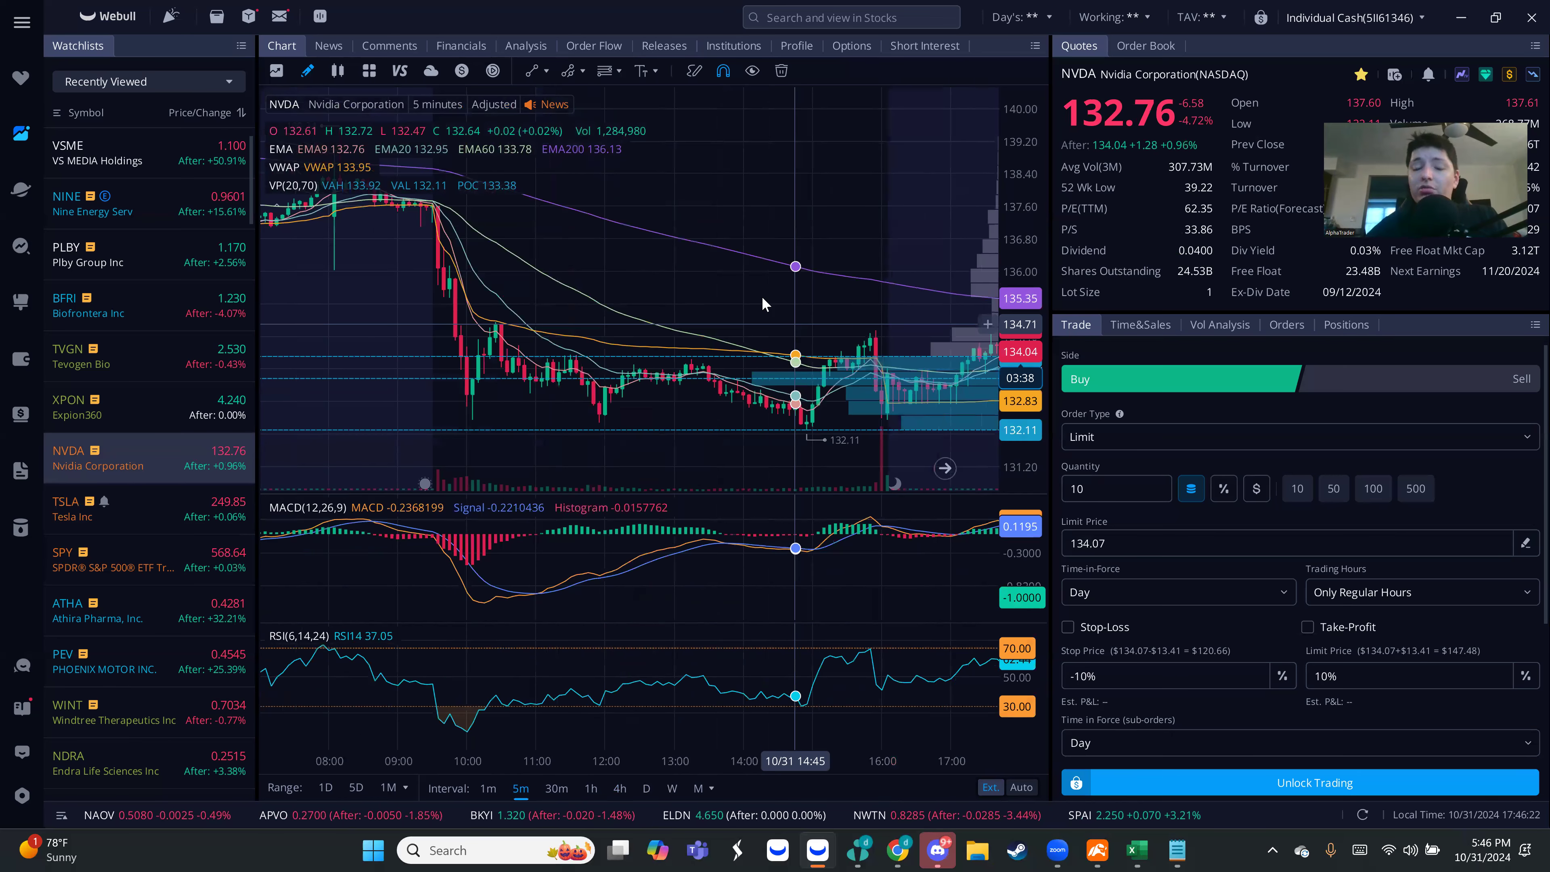
{"action": "left_click_drag", "start_coordinate": [752, 288], "coordinate": [734, 283]}
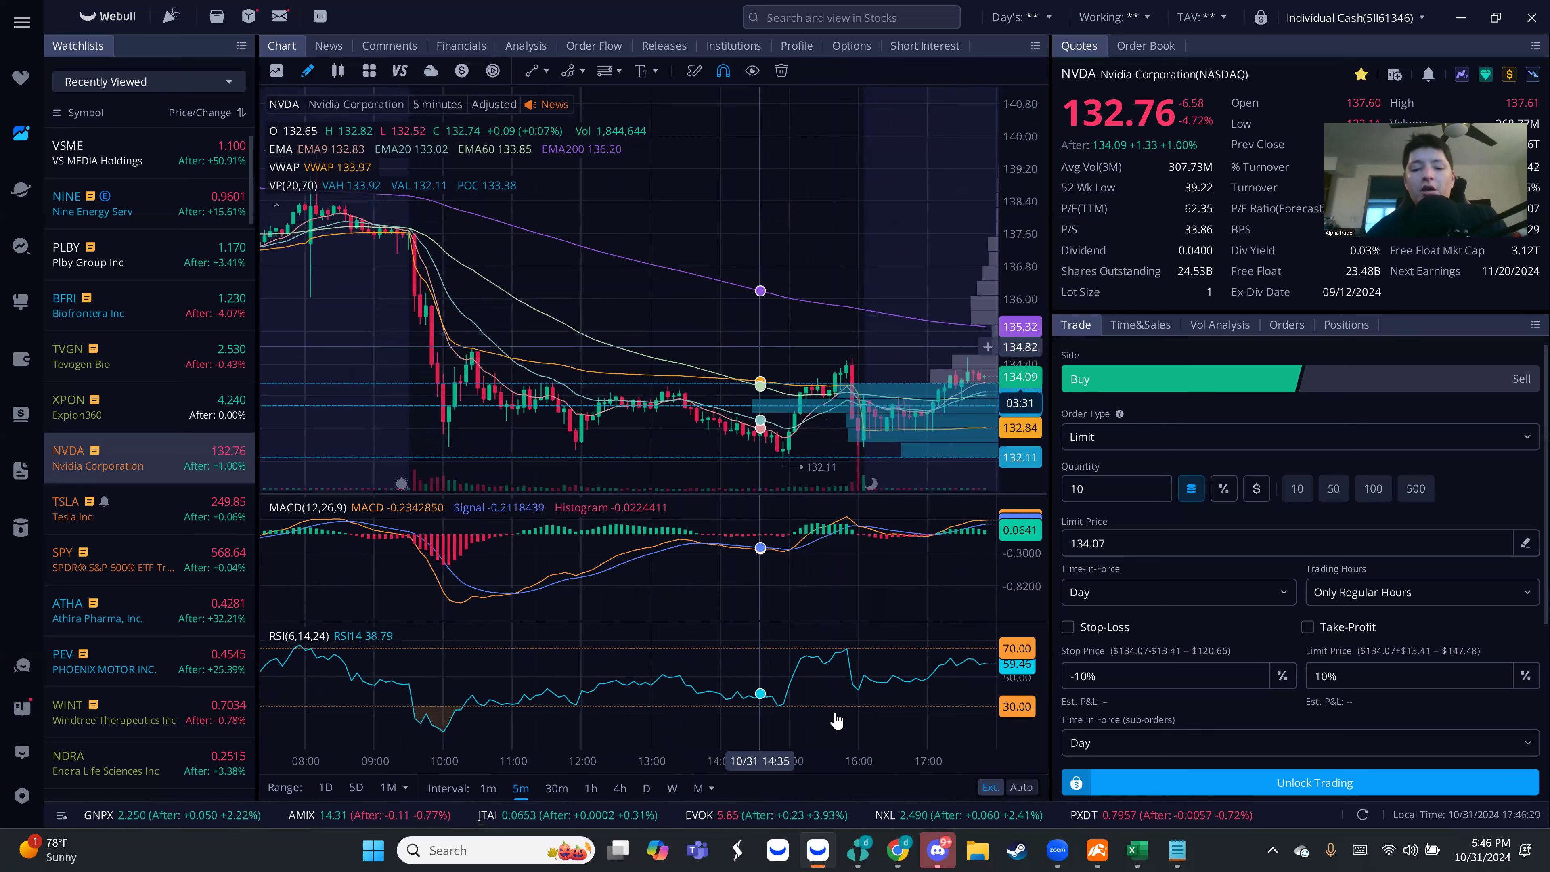
{"action": "left_click", "coordinate": [939, 851]}
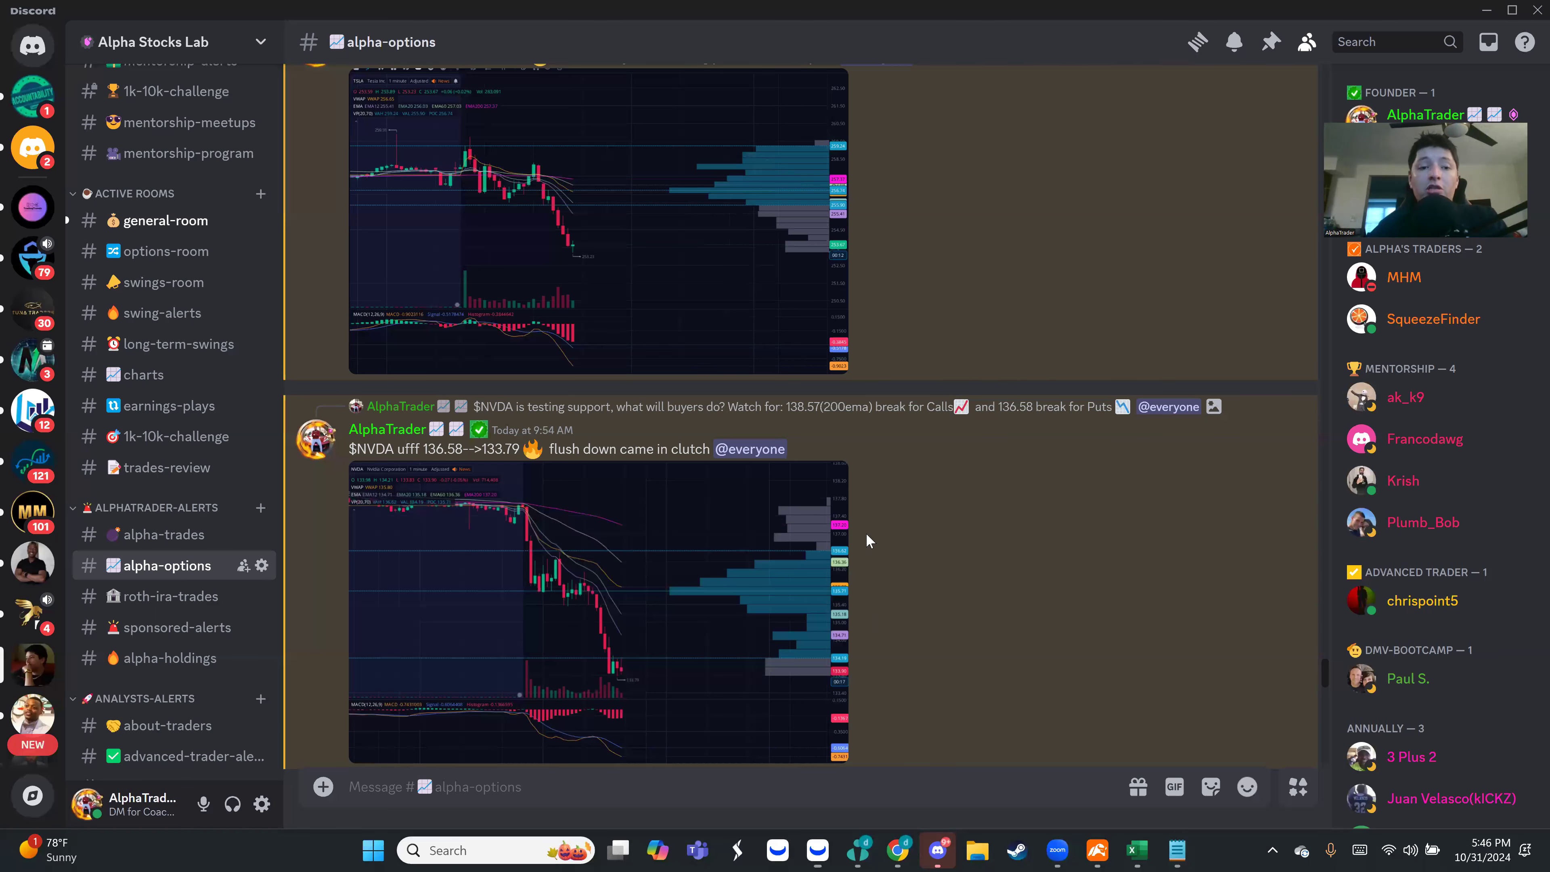
Review the 9:05 NVDA support and 9:51 SPY puts posts, then return to NVDA in Webull.
{"action": "scroll", "coordinate": [866, 540], "scroll_direction": "up", "scroll_amount": 10}
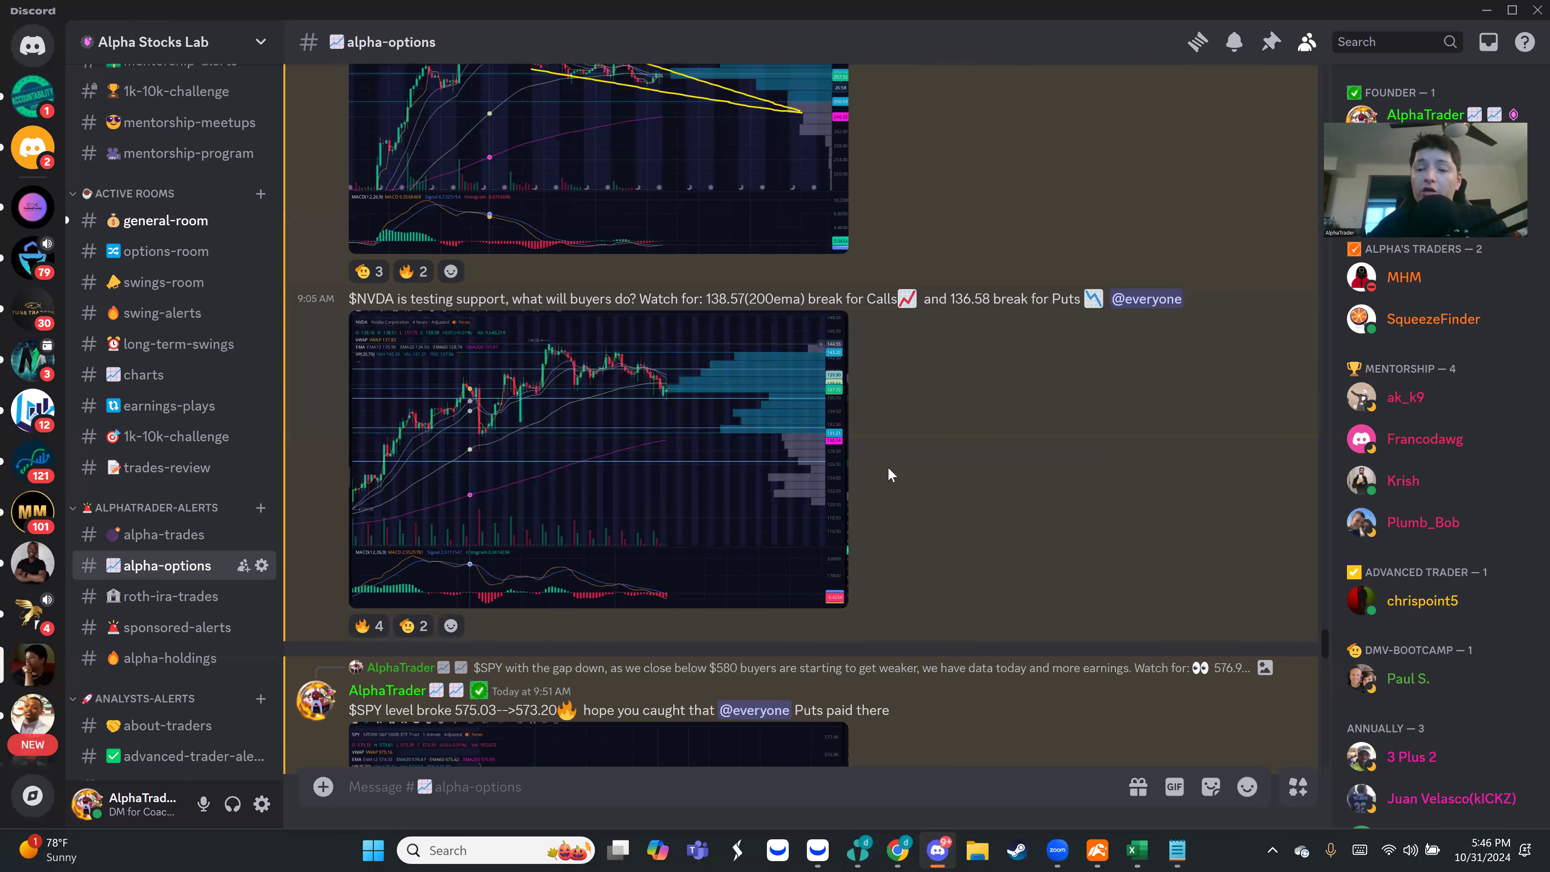
{"action": "scroll", "coordinate": [886, 473], "scroll_direction": "down", "scroll_amount": 1}
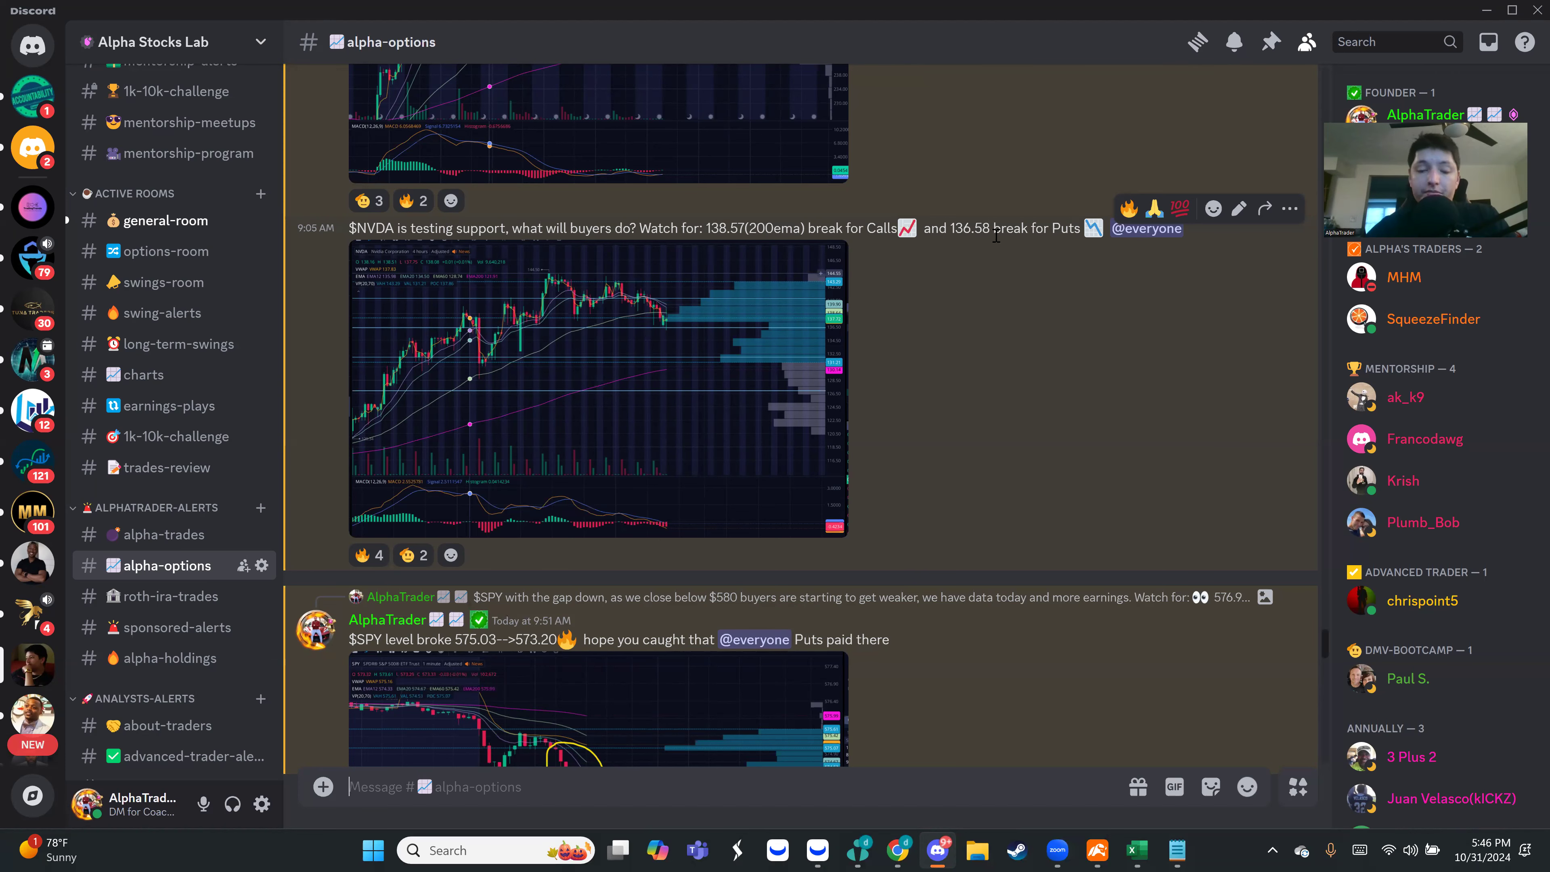
{"action": "scroll", "coordinate": [1000, 347], "scroll_direction": "down", "scroll_amount": 3}
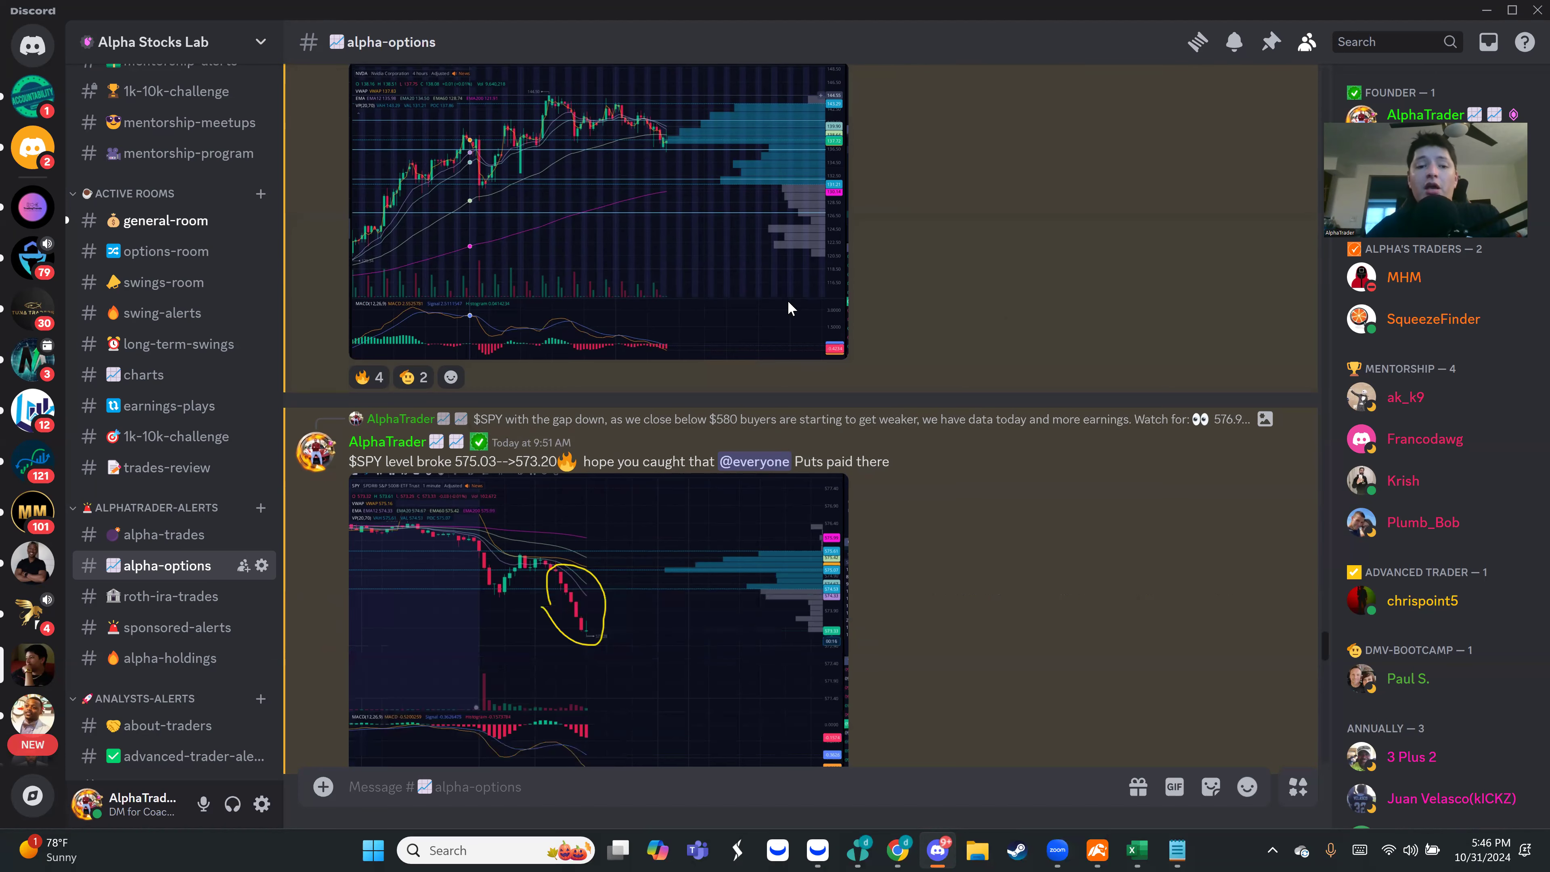
{"action": "key", "text": "alt+Tab"}
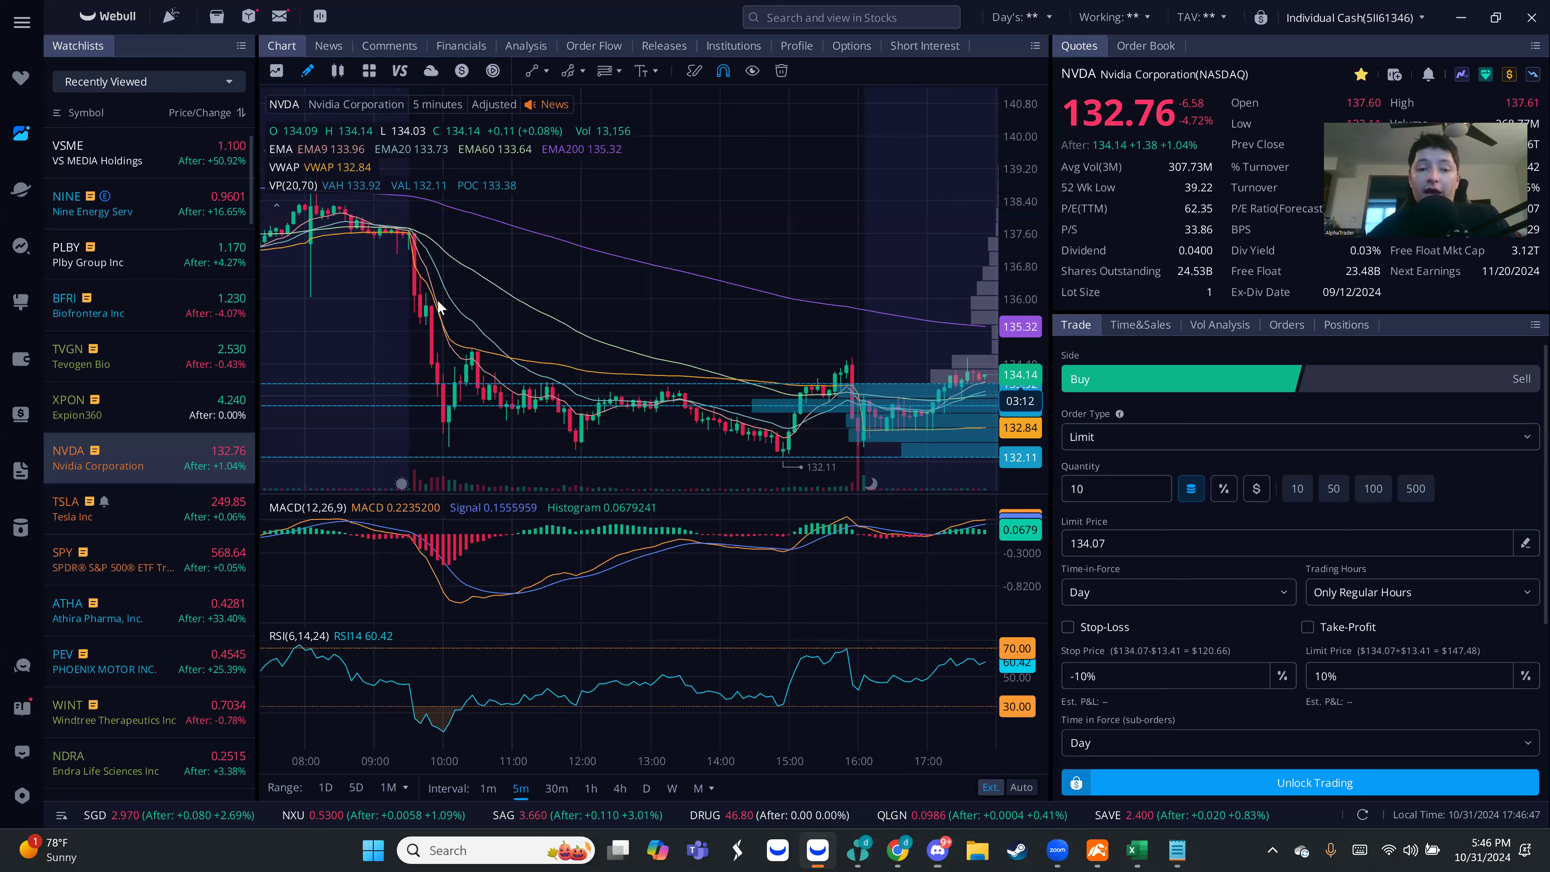
Zoom into NVDA's 5-minute morning sell-off, dismiss the stray symbol search, and return to Discord.
{"action": "scroll", "coordinate": [417, 320], "scroll_direction": "up", "scroll_amount": 1}
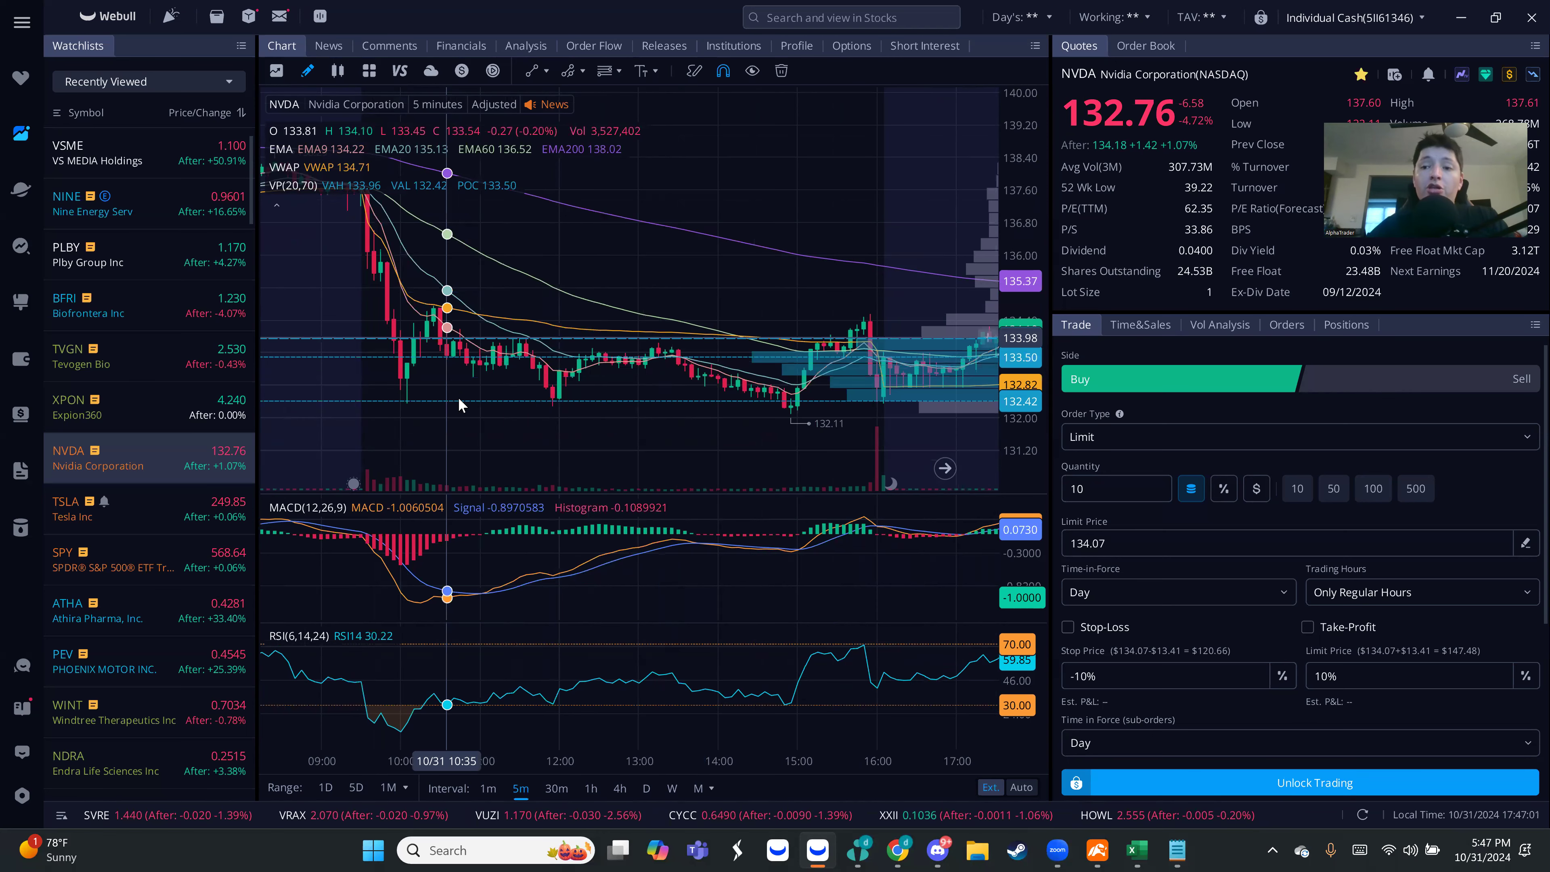
{"action": "type", "text": "a"}
{"action": "key", "text": "Escape"}
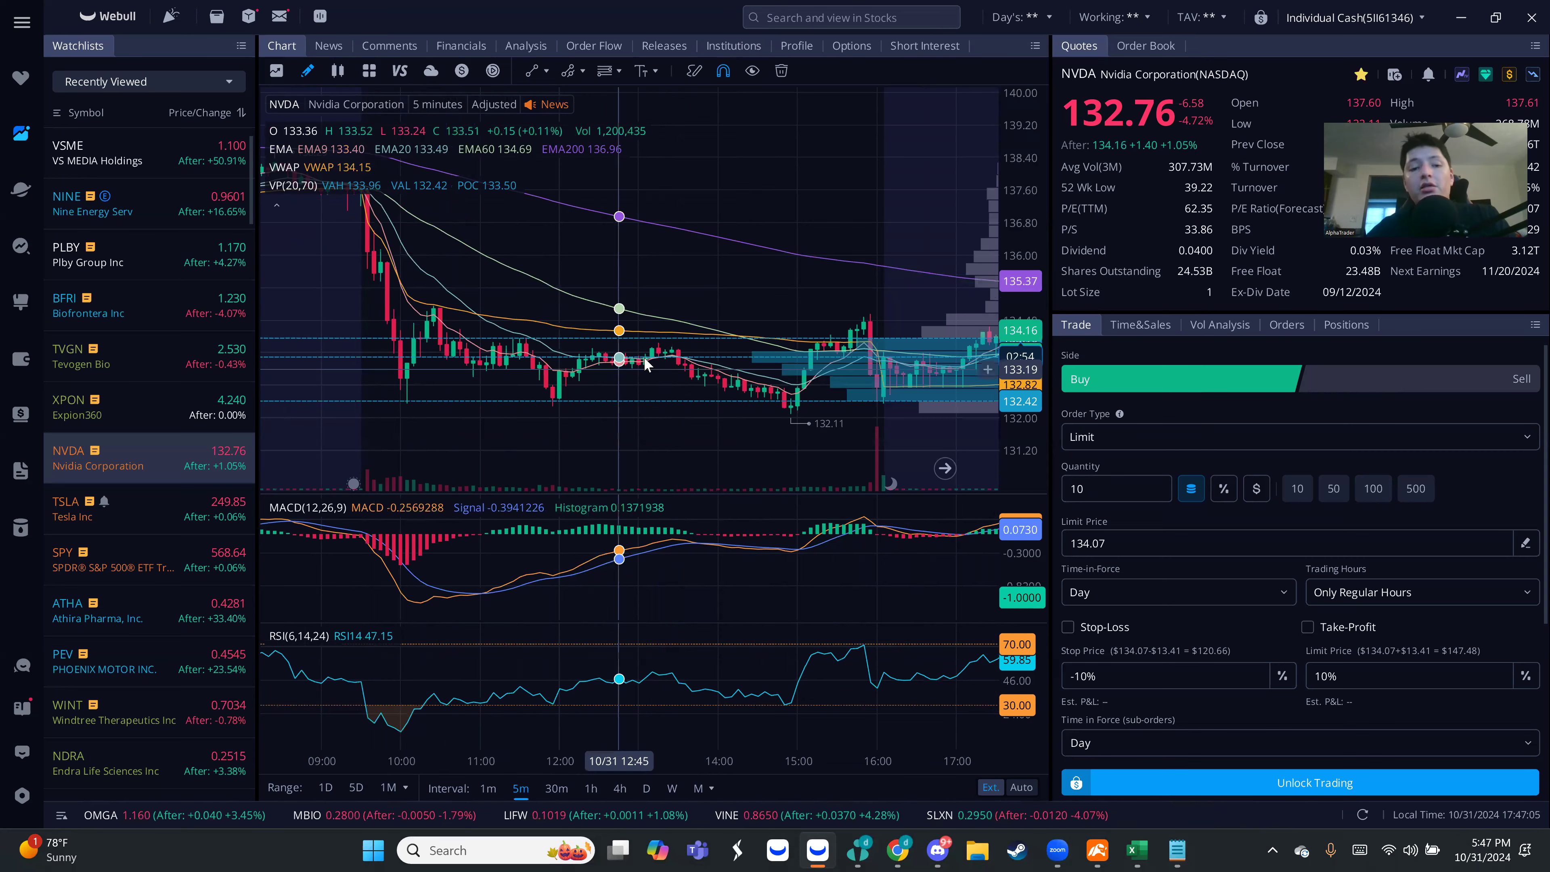
{"action": "key", "text": "alt+Tab"}
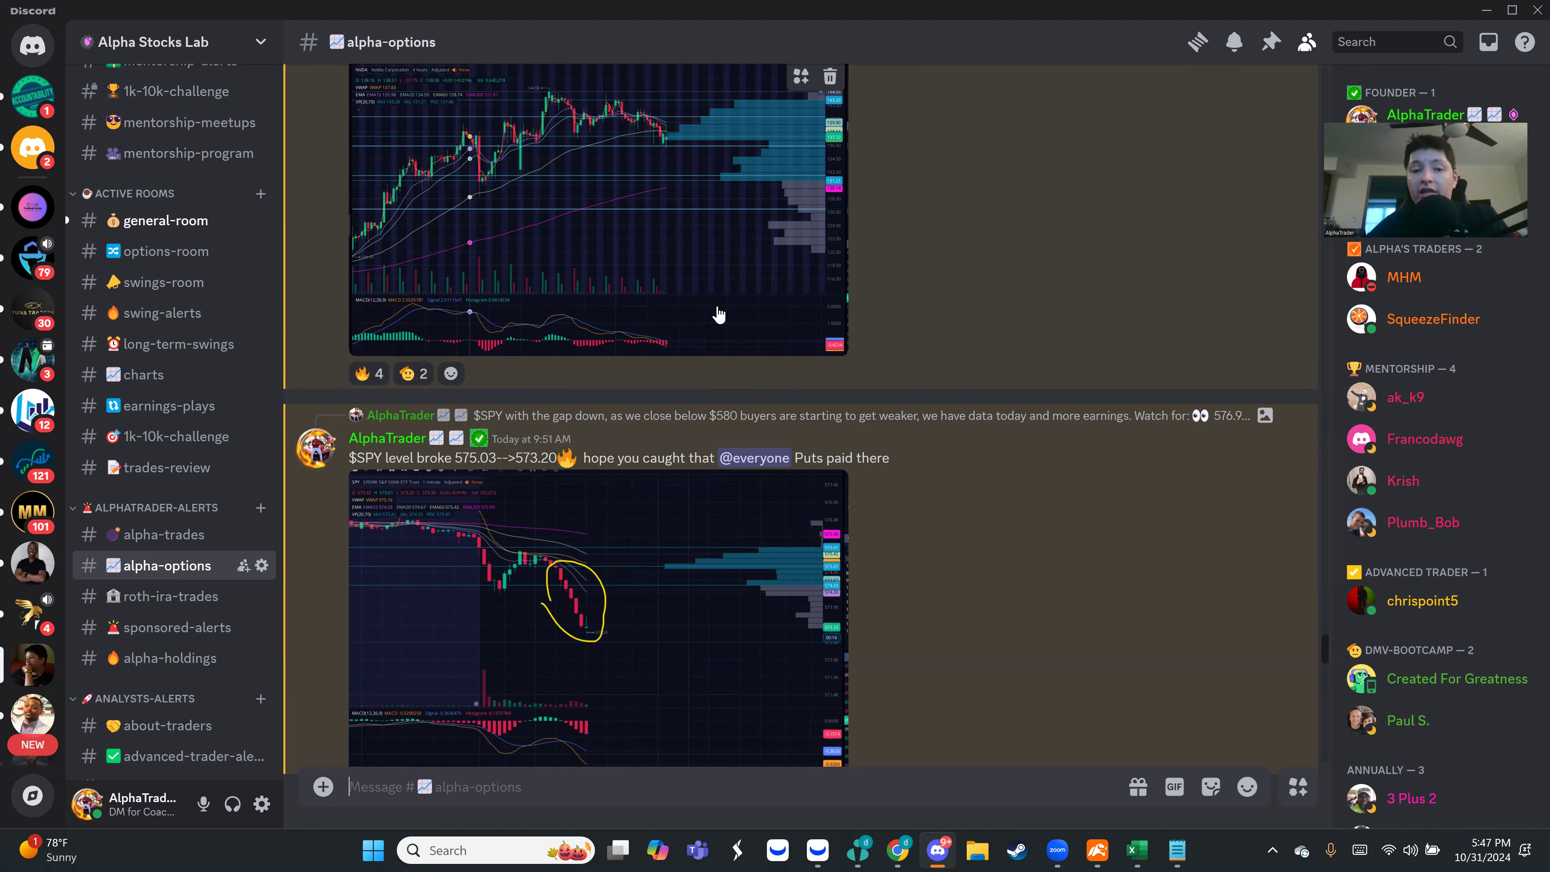
Reread the NVDA support alert in Discord, then show TVGN on 4-hour candles in Webull.
{"action": "scroll", "coordinate": [710, 313], "scroll_direction": "up", "scroll_amount": 3}
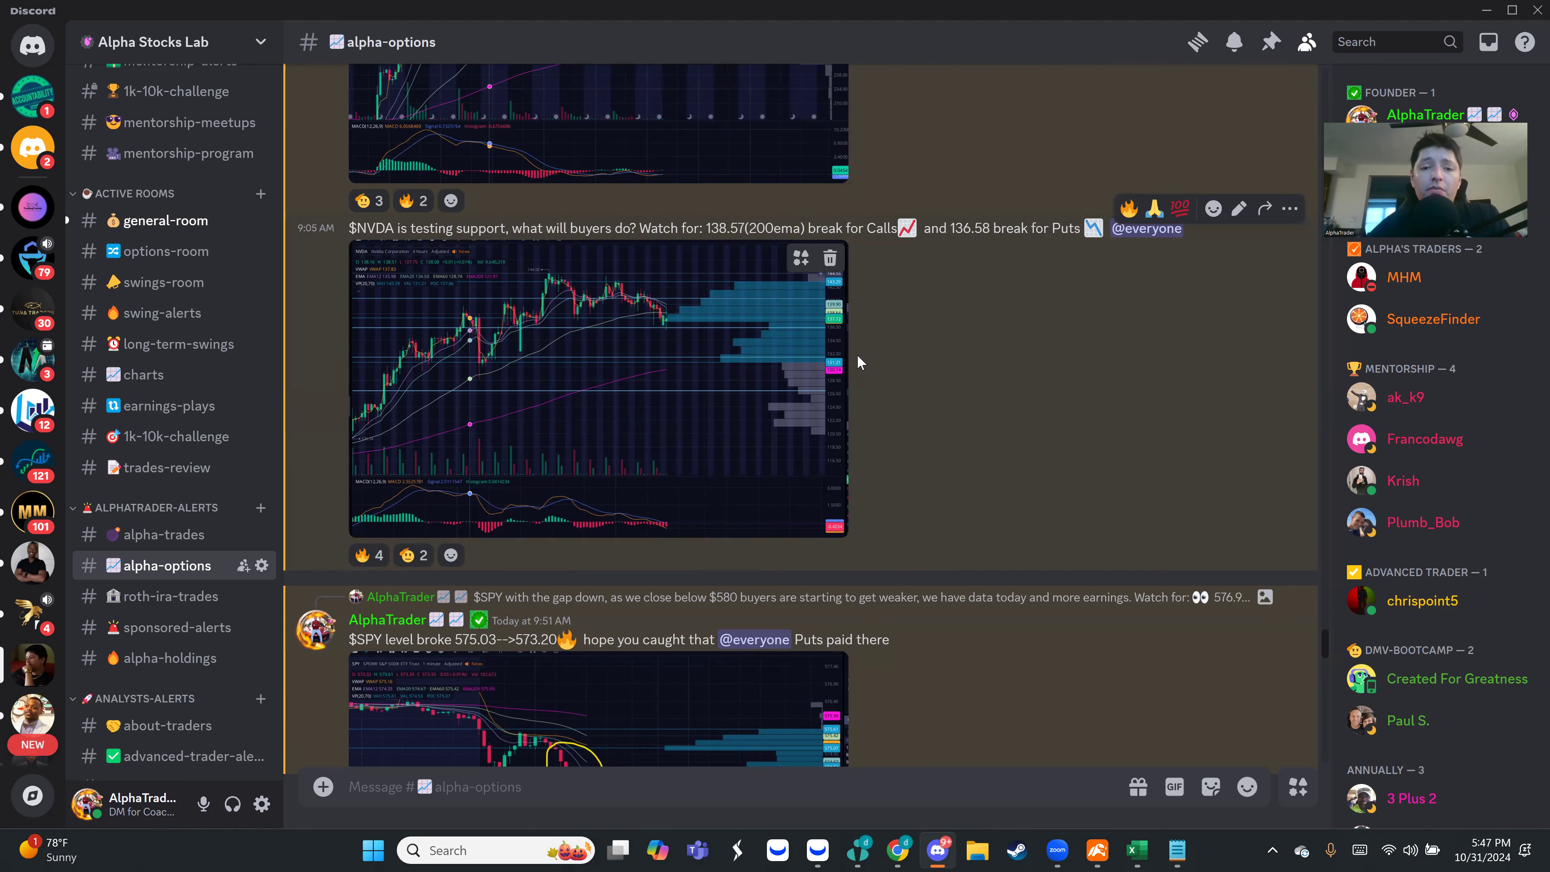
{"action": "key", "text": "alt+Tab"}
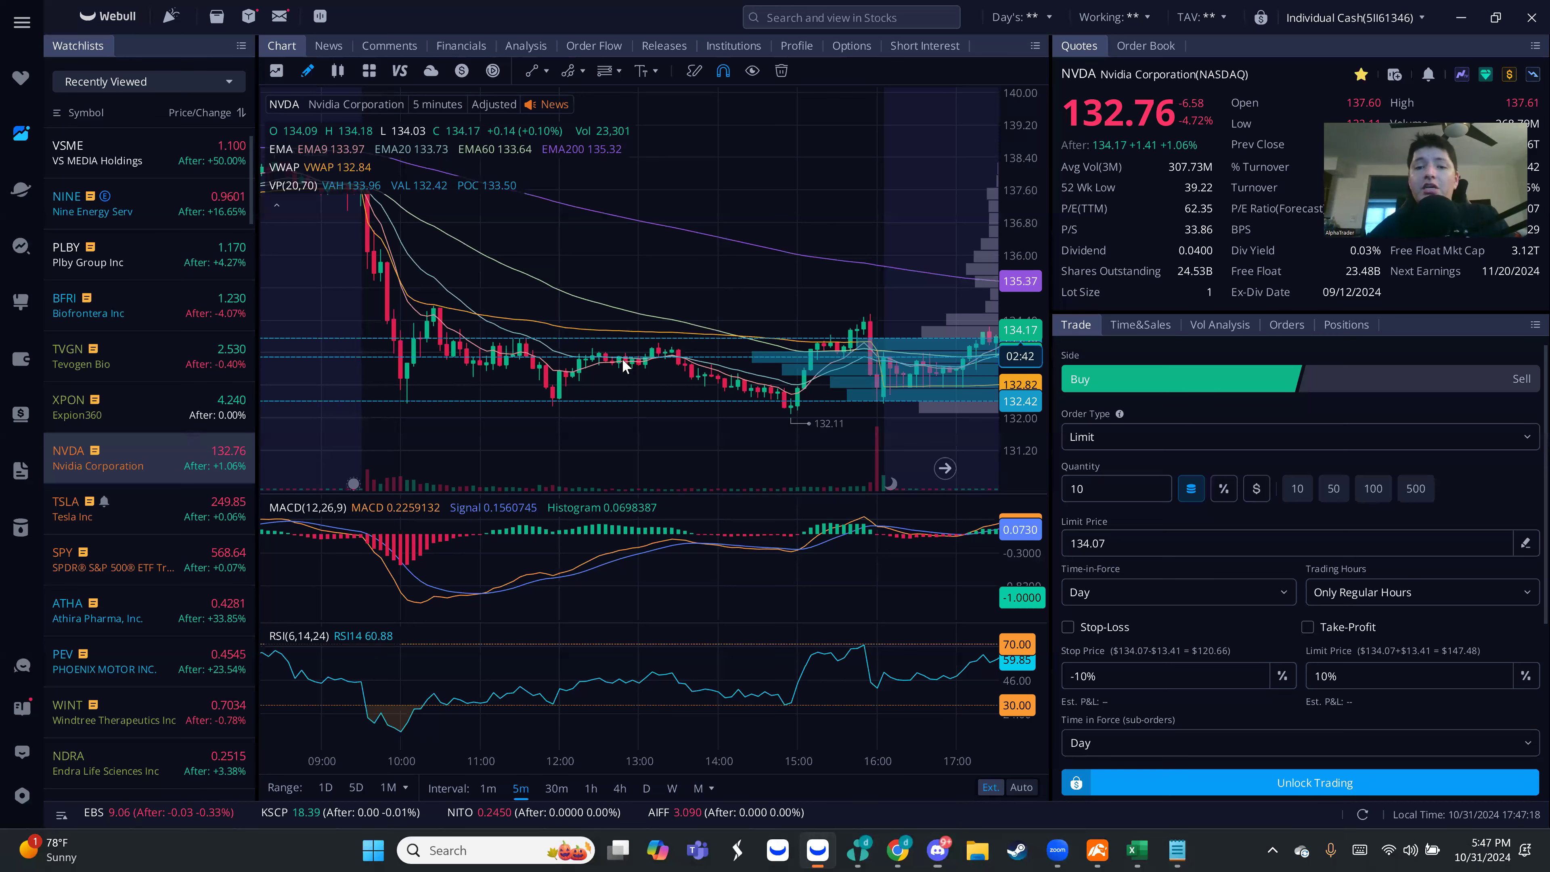
{"action": "left_click", "coordinate": [619, 787]}
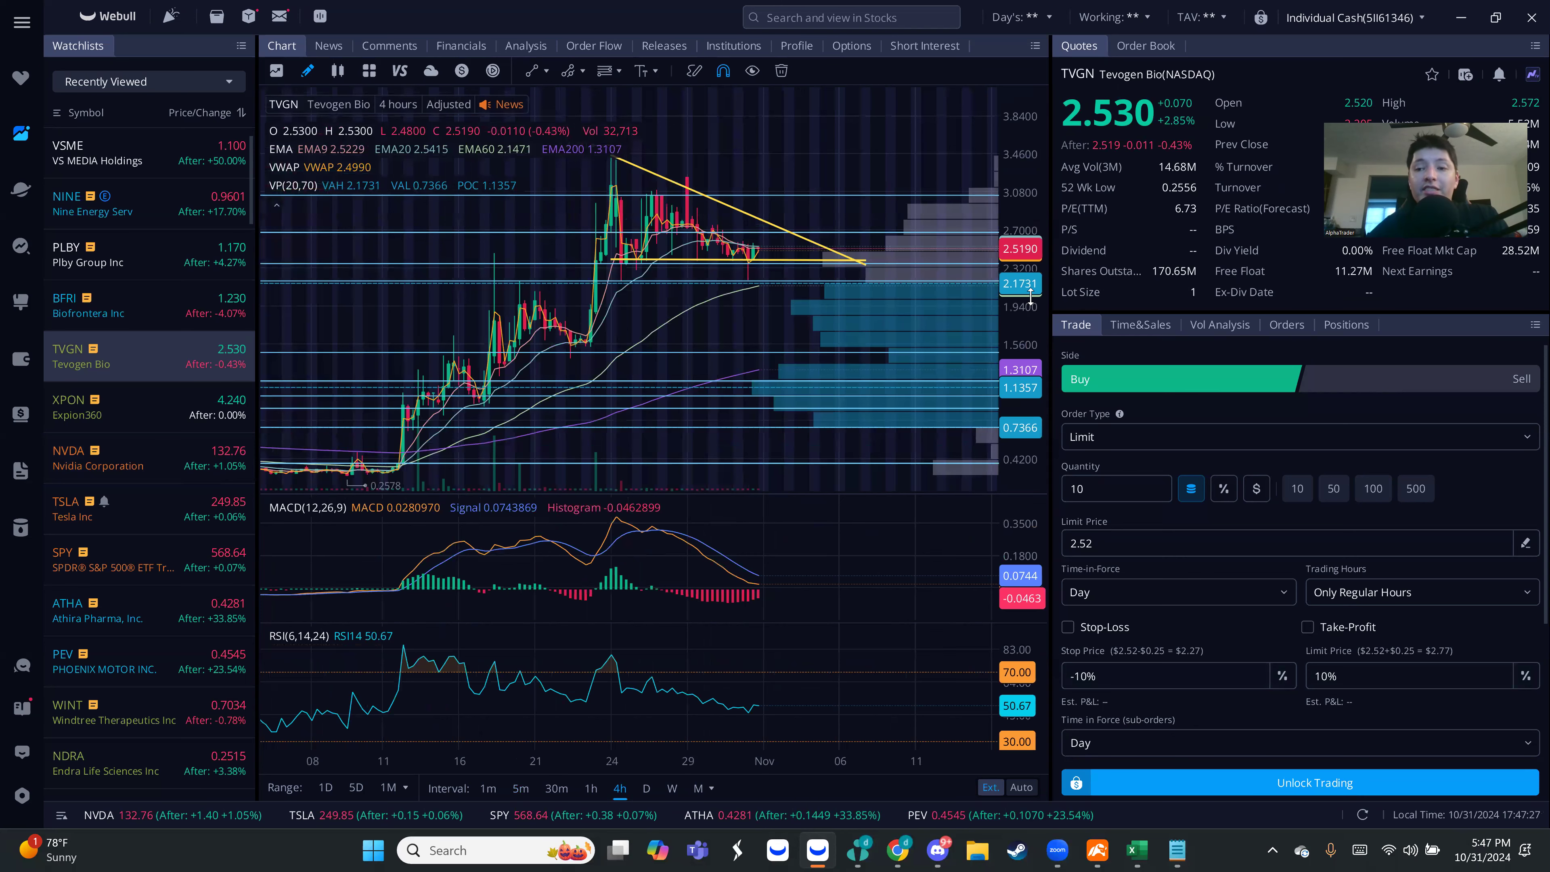
Stretch and zoom TVGN's 4-hour chart around its descending trendline, then pull up TVGN's news headlines.
{"action": "left_click_drag", "start_coordinate": [1038, 232], "coordinate": [1055, 173]}
{"action": "scroll", "coordinate": [792, 374], "scroll_direction": "up", "scroll_amount": 2}
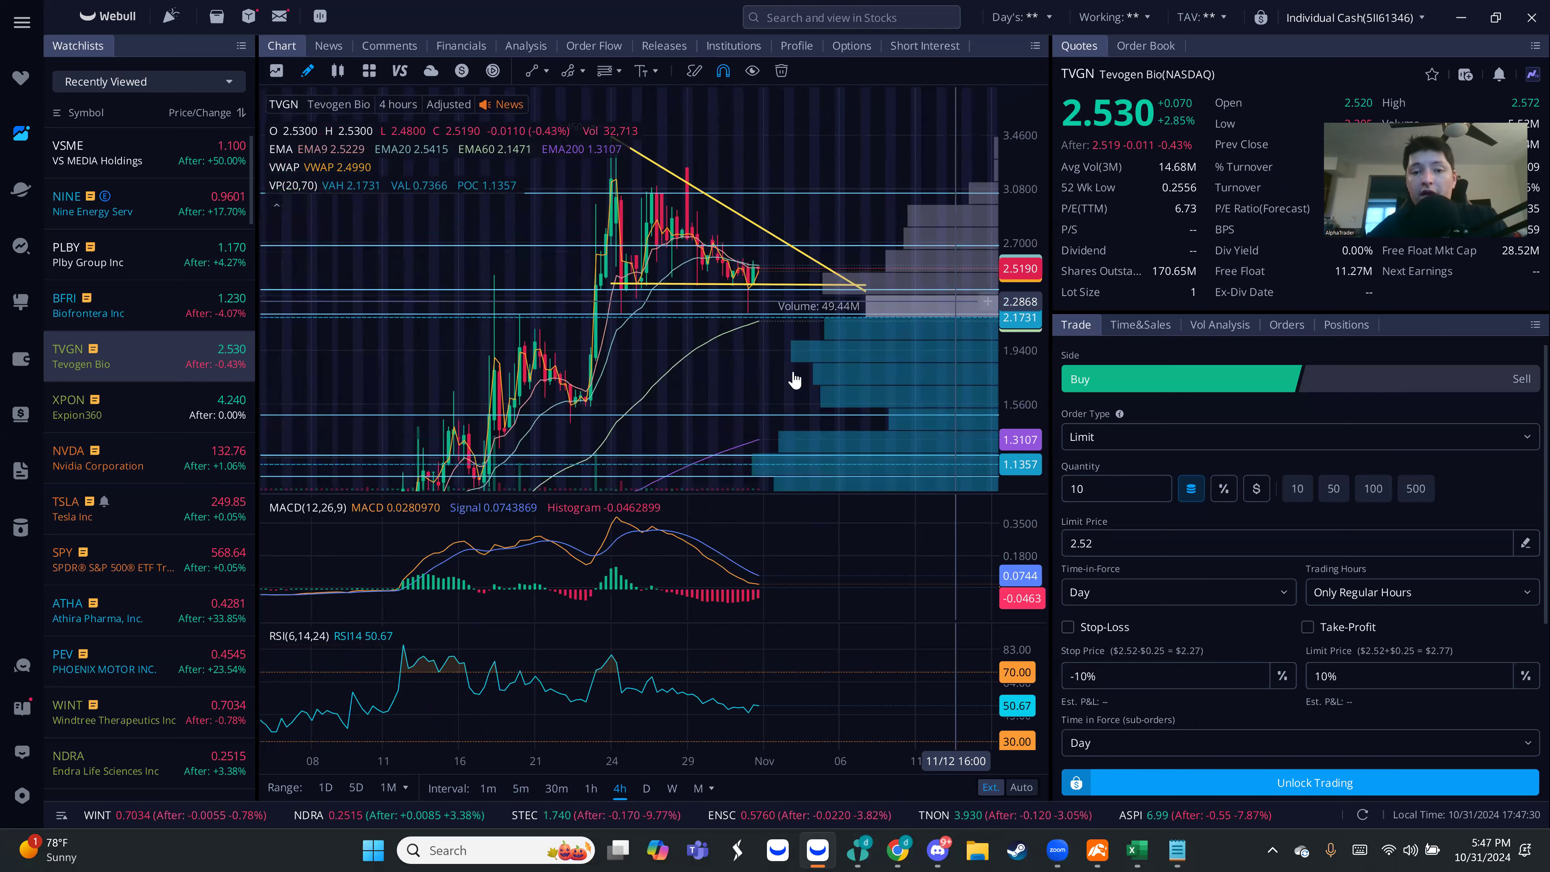
{"action": "scroll", "coordinate": [758, 356], "scroll_direction": "up", "scroll_amount": 3}
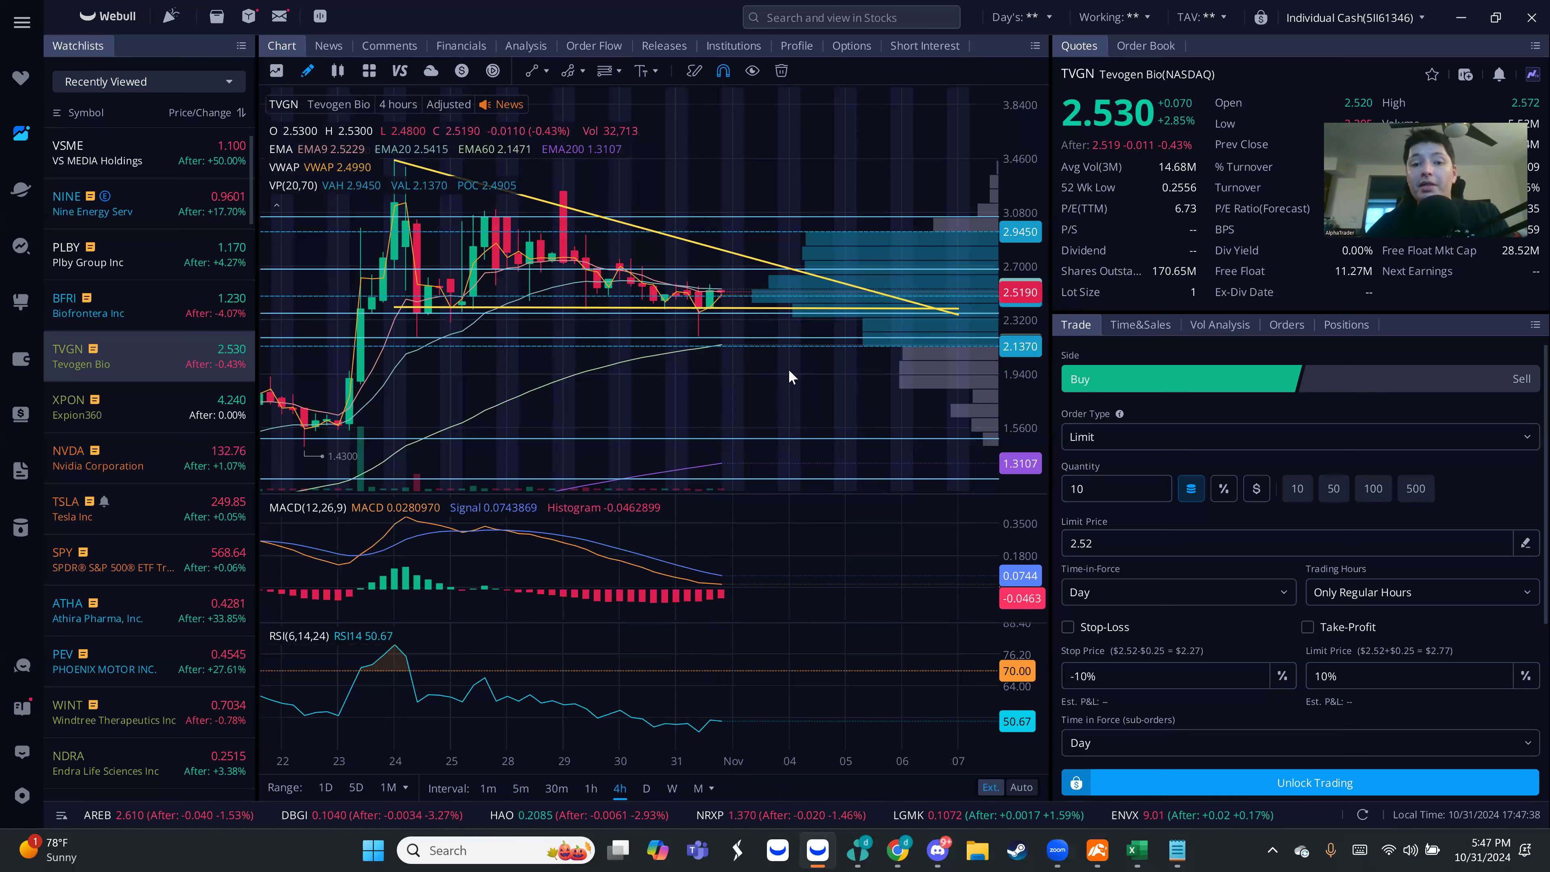
{"action": "scroll", "coordinate": [741, 304], "scroll_direction": "down", "scroll_amount": 2}
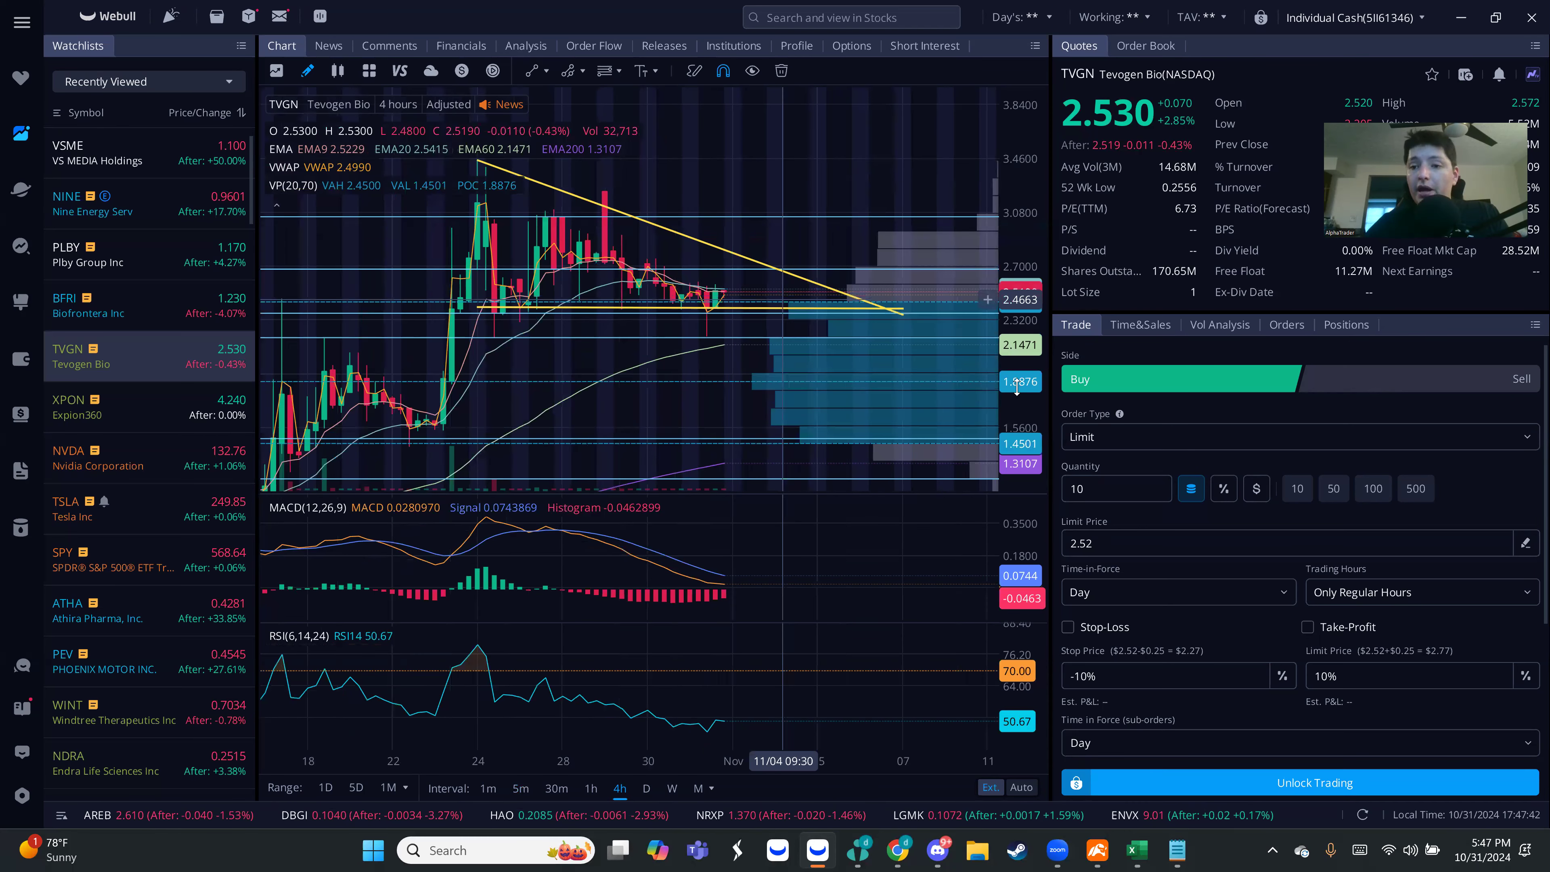
{"action": "left_click", "coordinate": [329, 46]}
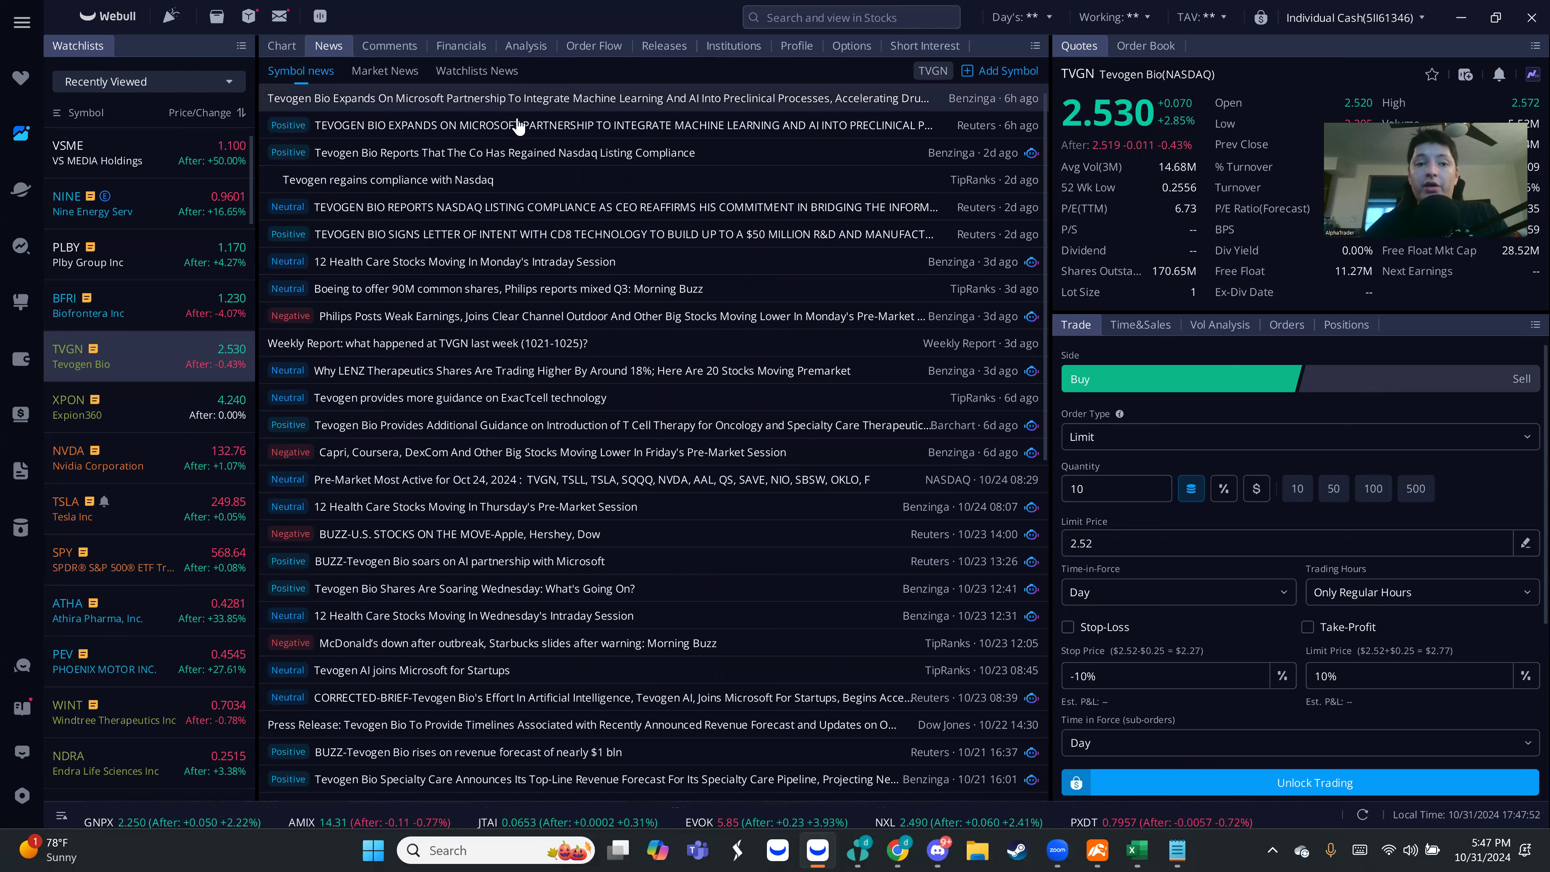
Read Tevogen's Microsoft AI partnership article, then zoom TVGN's daily chart and select a drawing.
{"action": "left_click", "coordinate": [648, 99]}
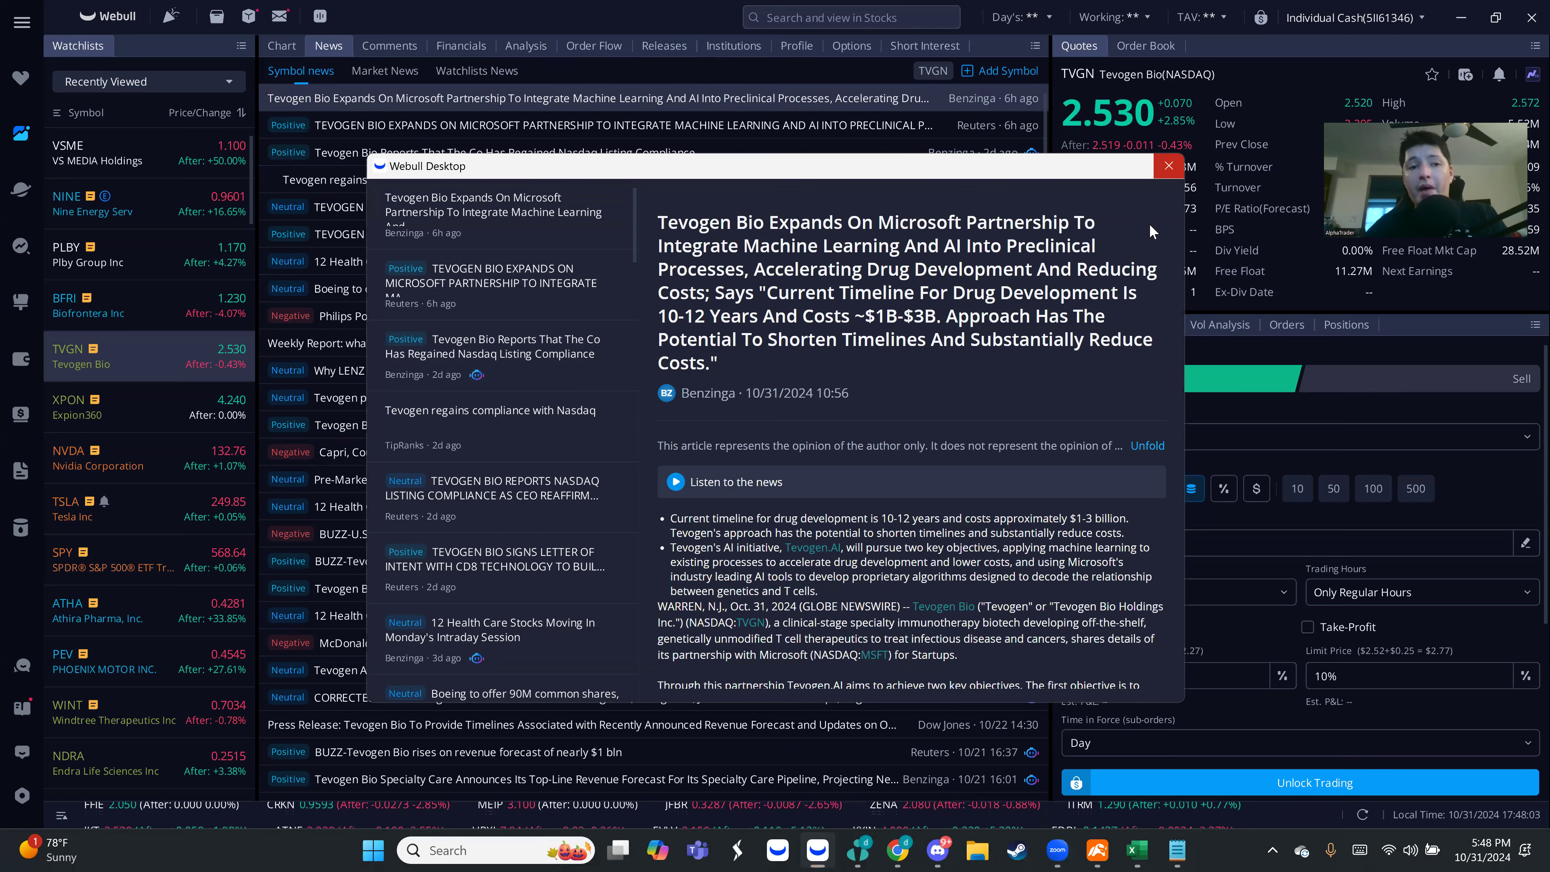
{"action": "left_click", "coordinate": [1169, 166]}
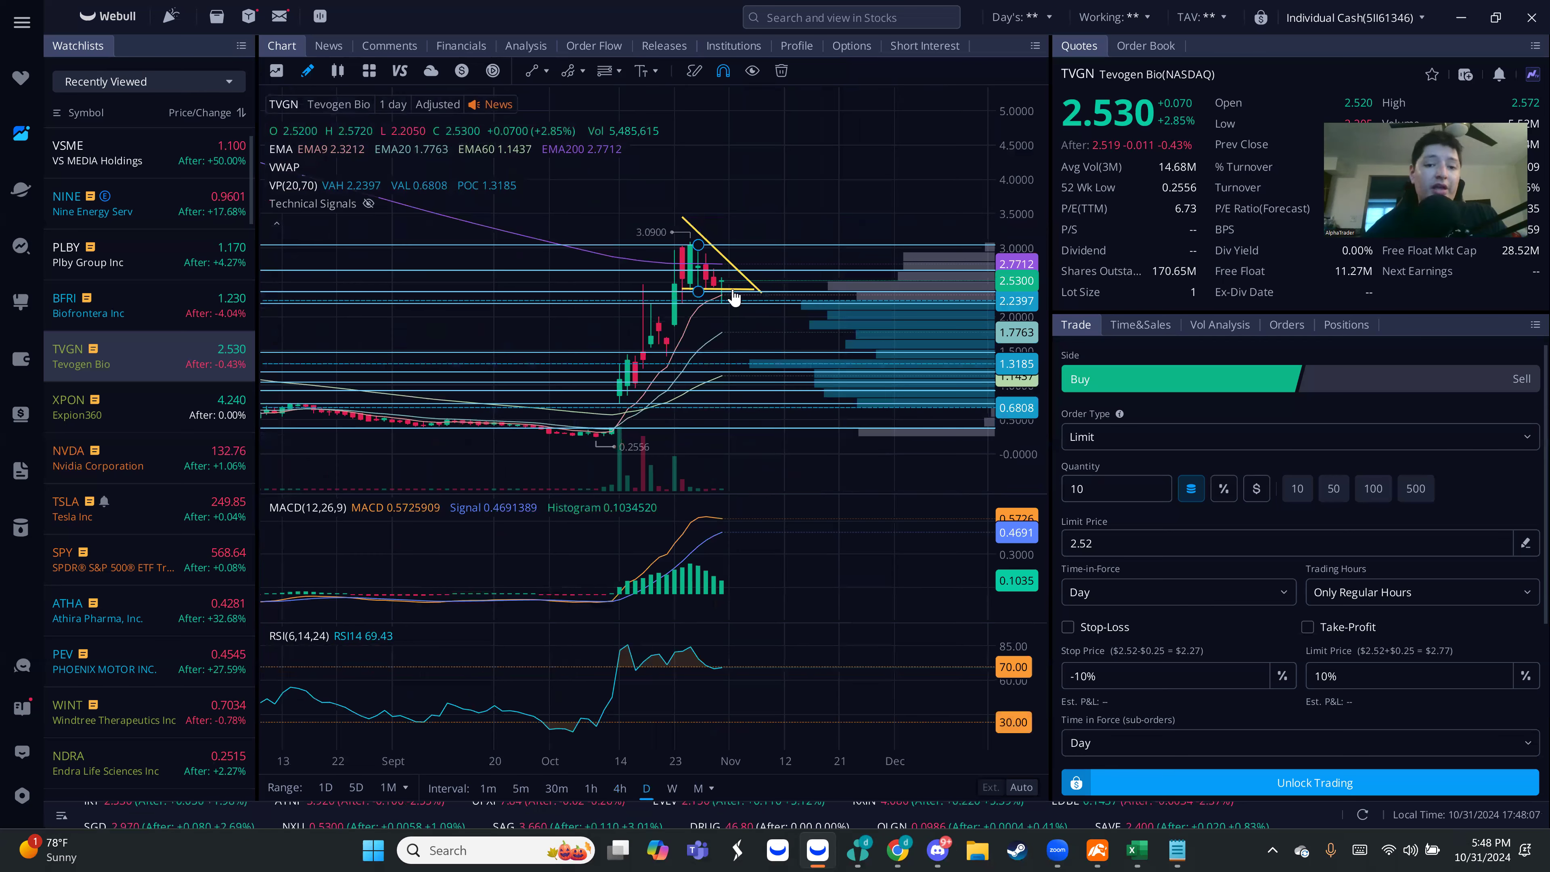
{"action": "scroll", "coordinate": [739, 280], "scroll_direction": "up", "scroll_amount": 2}
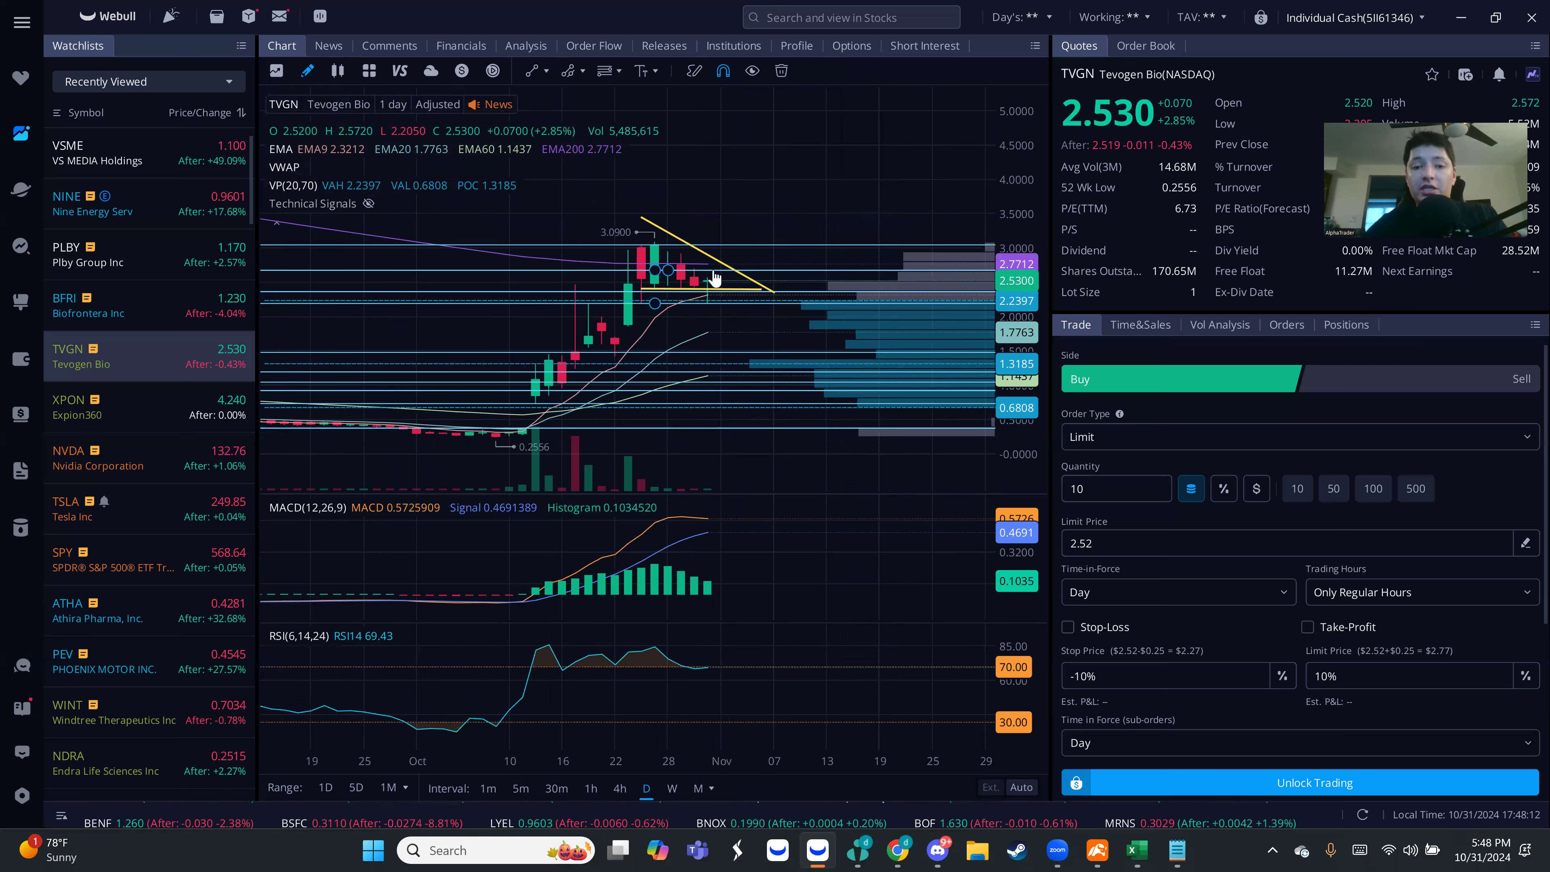
{"action": "left_click", "coordinate": [724, 407]}
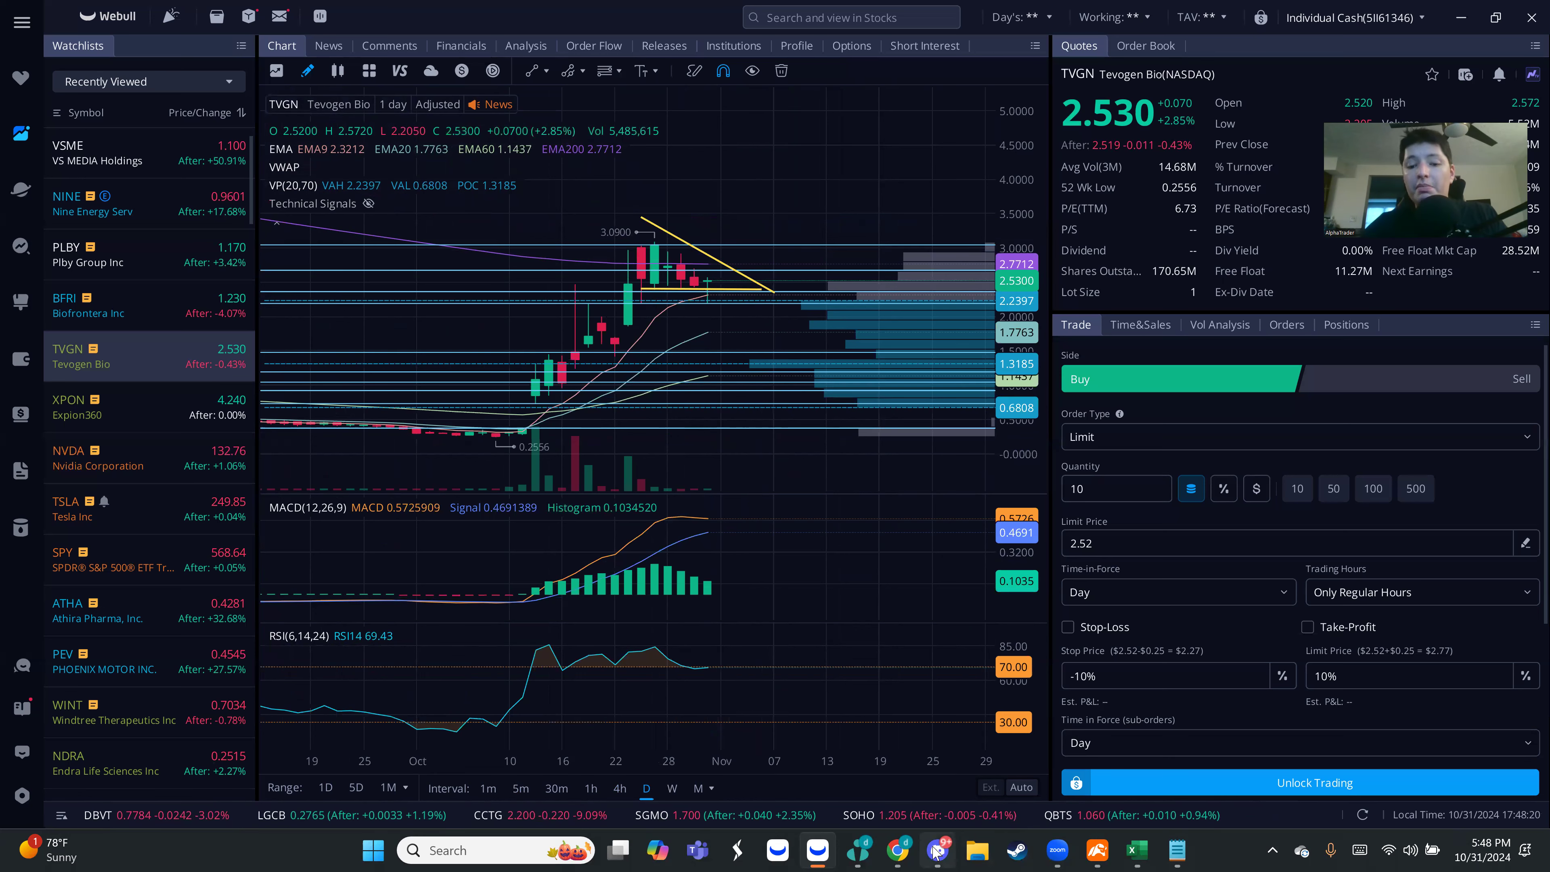
Look up Nasdaq:TVGN in ORTEX to show its 87.58% short interest and 452.85% borrow cost.
{"action": "left_click", "coordinate": [860, 850]}
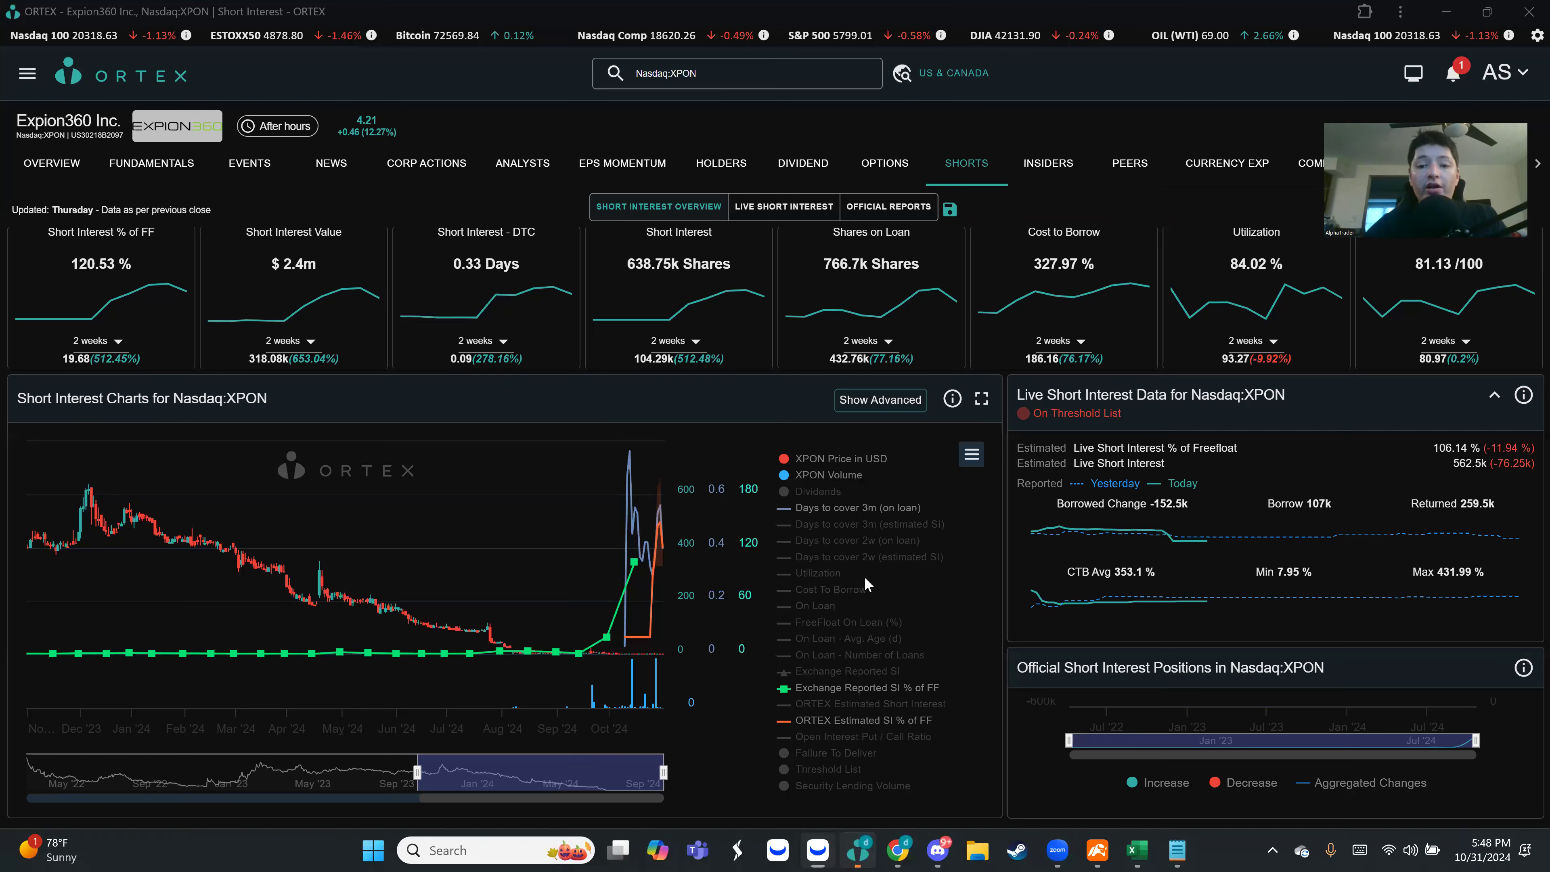
{"action": "left_click", "coordinate": [788, 77]}
{"action": "type", "text": "tvgn"}
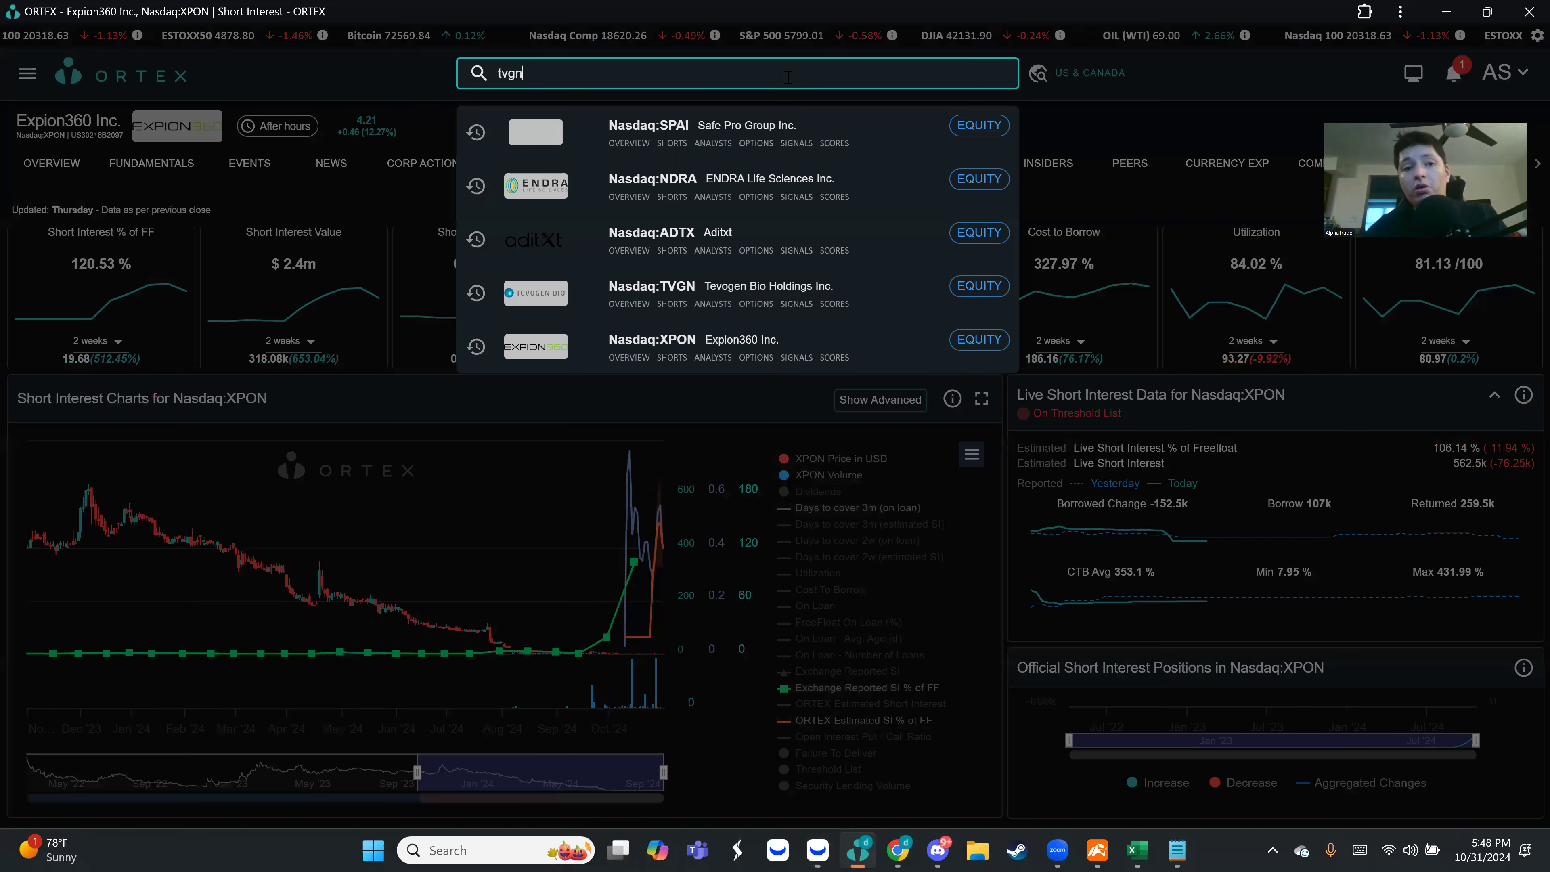
{"action": "left_click", "coordinate": [705, 126]}
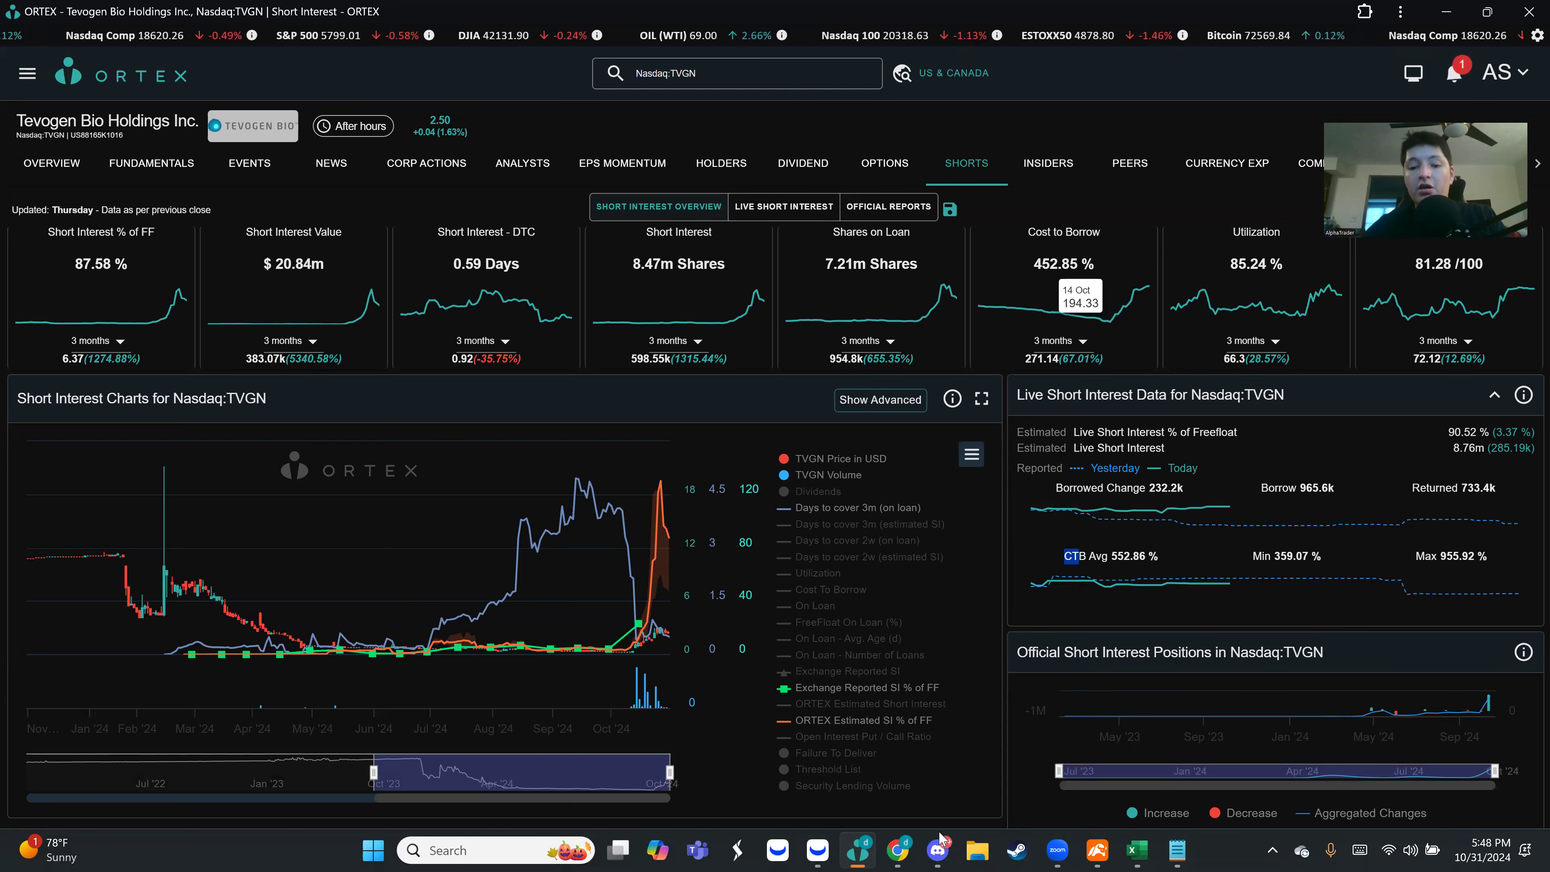
{"action": "mouse_move", "coordinate": [901, 854]}
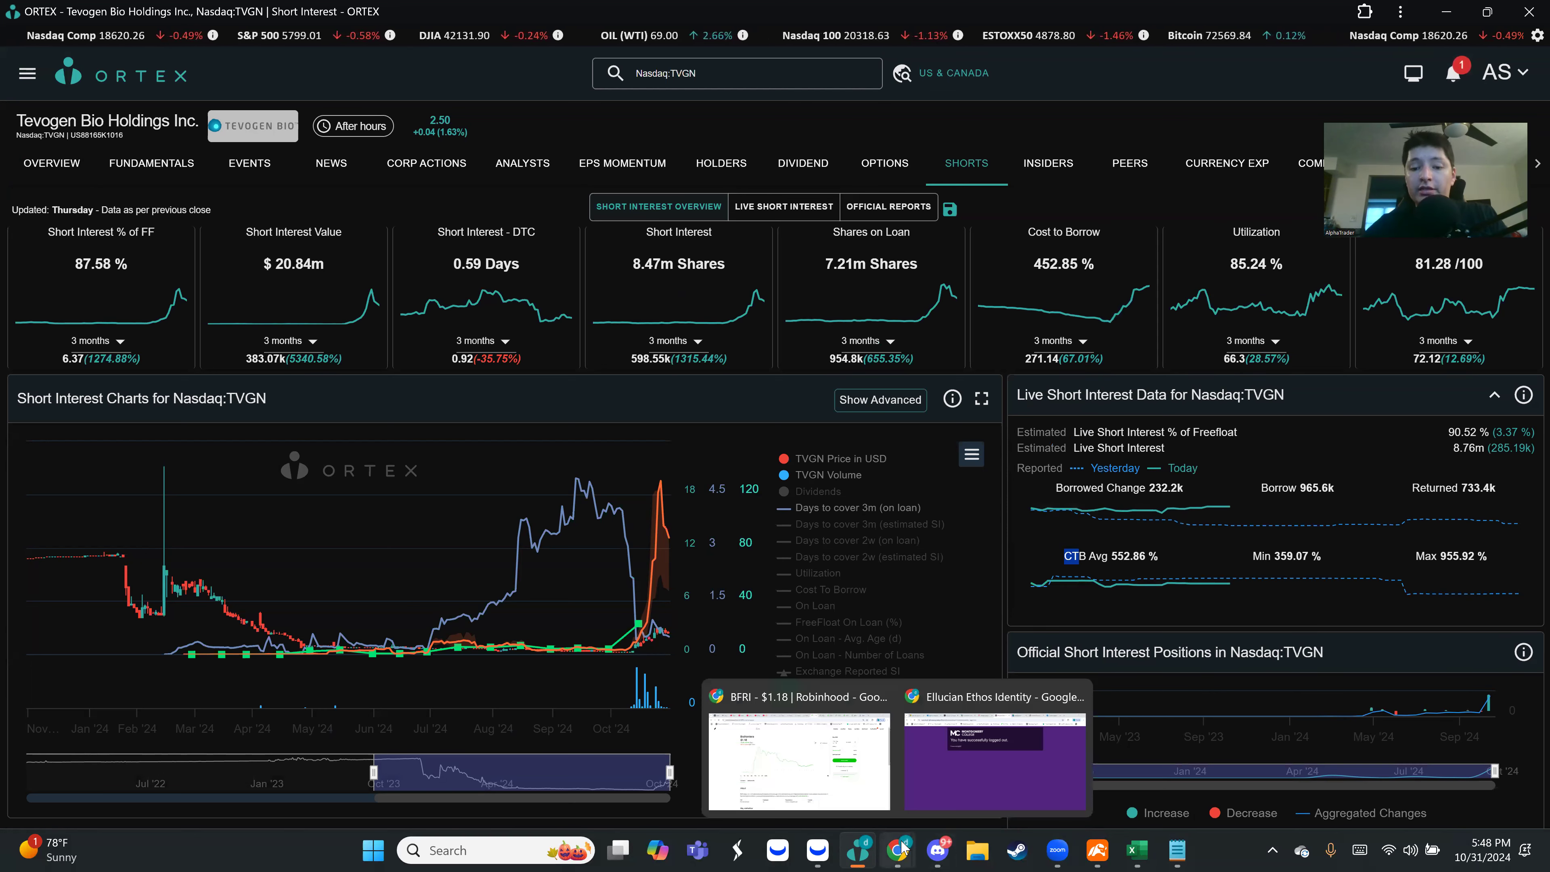
{"action": "mouse_move", "coordinate": [818, 849]}
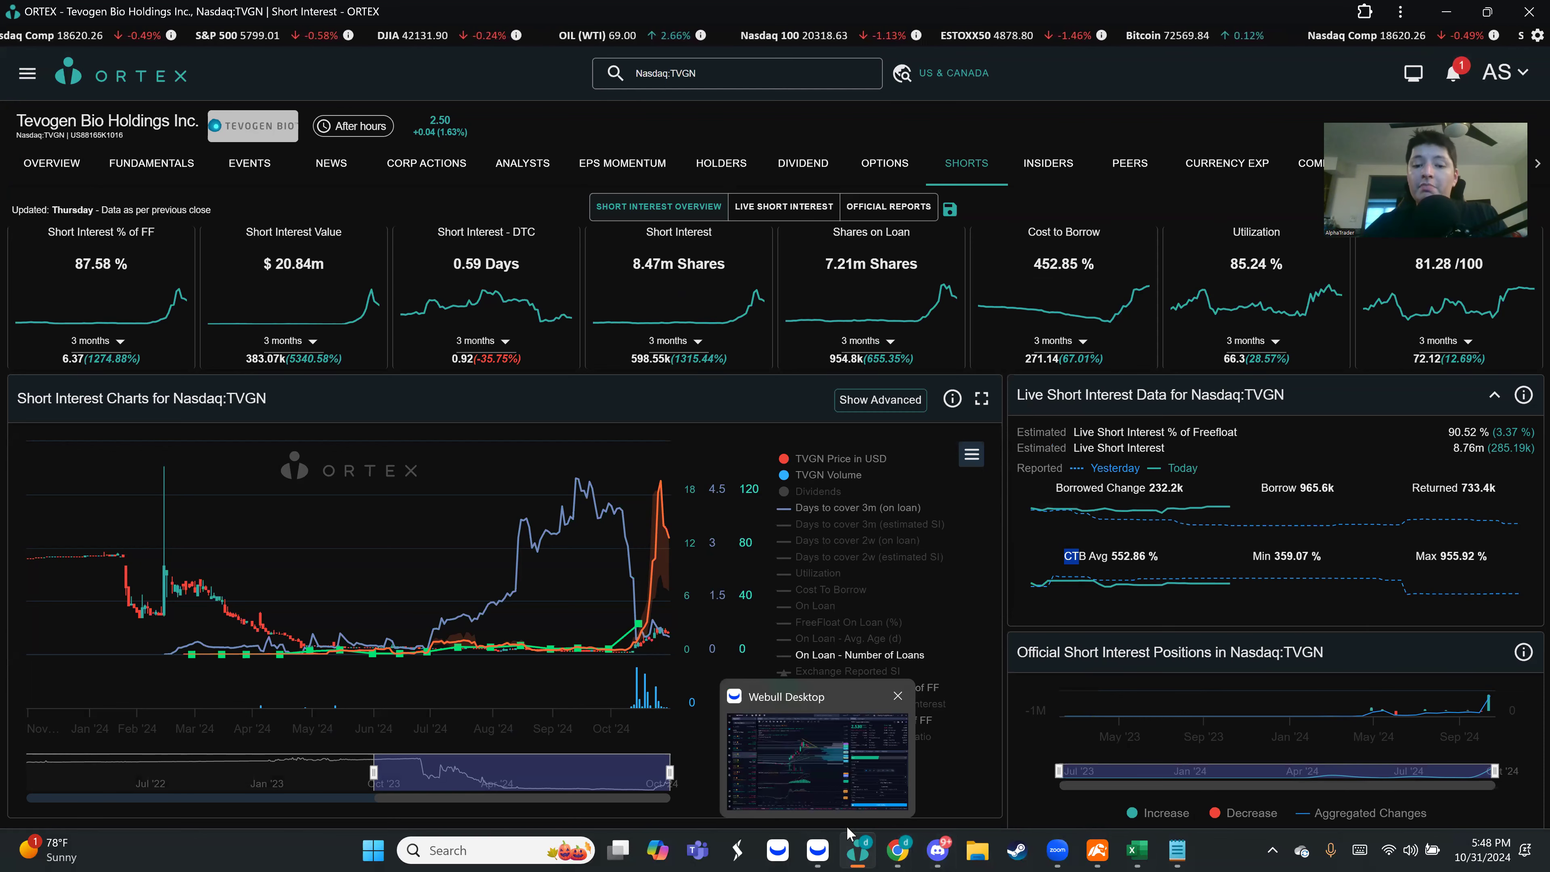
Load Expion360 (XPON) on 30-minute candles in Webull, then switch over to Discord.
{"action": "left_click", "coordinate": [810, 766]}
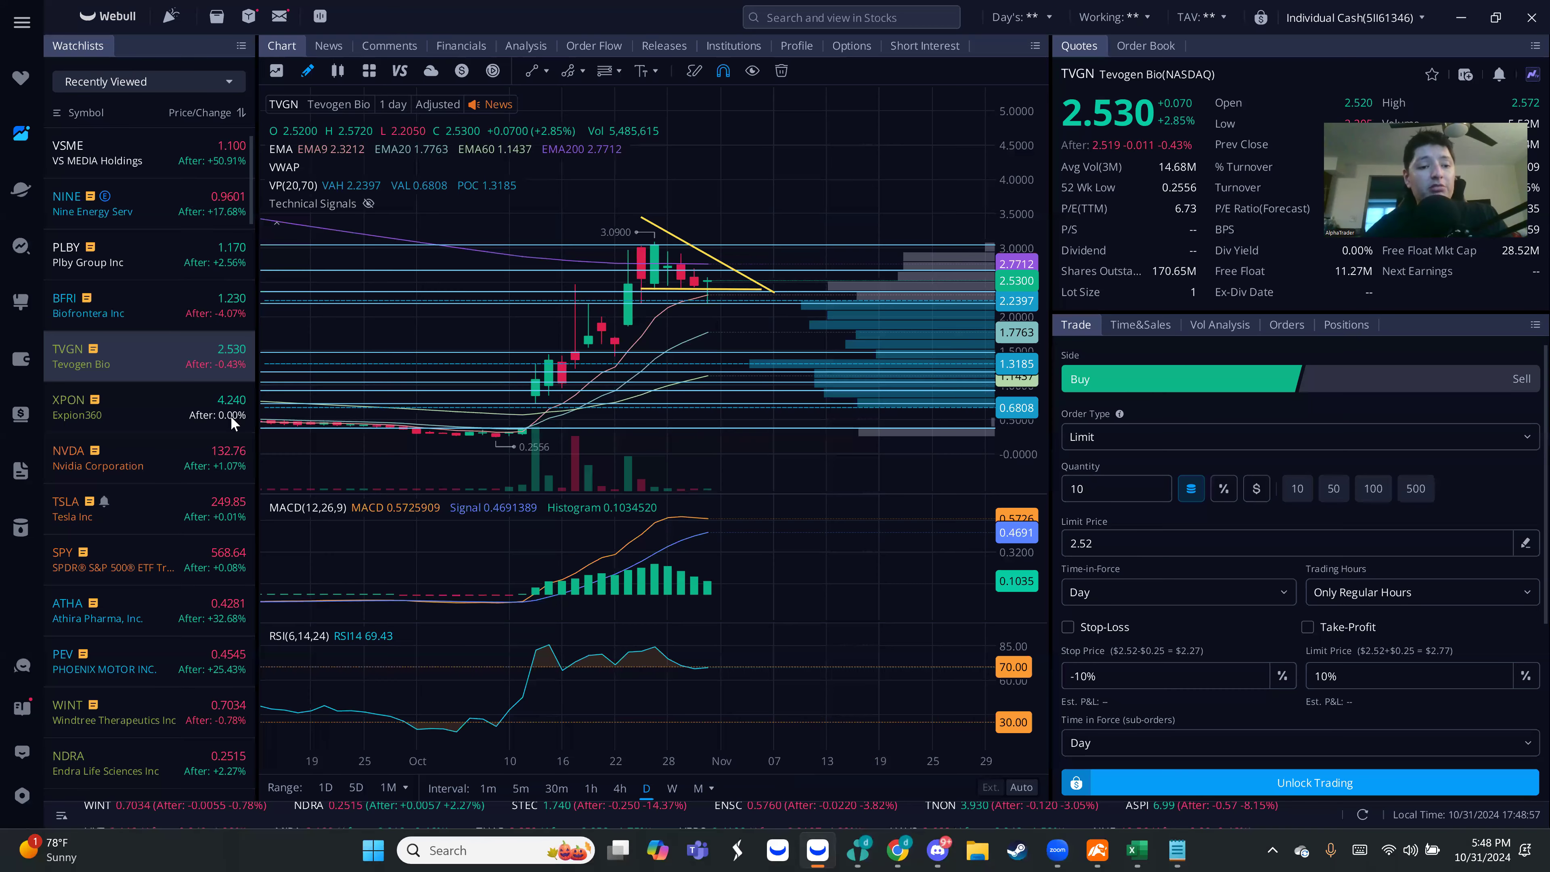
{"action": "type", "text": "a"}
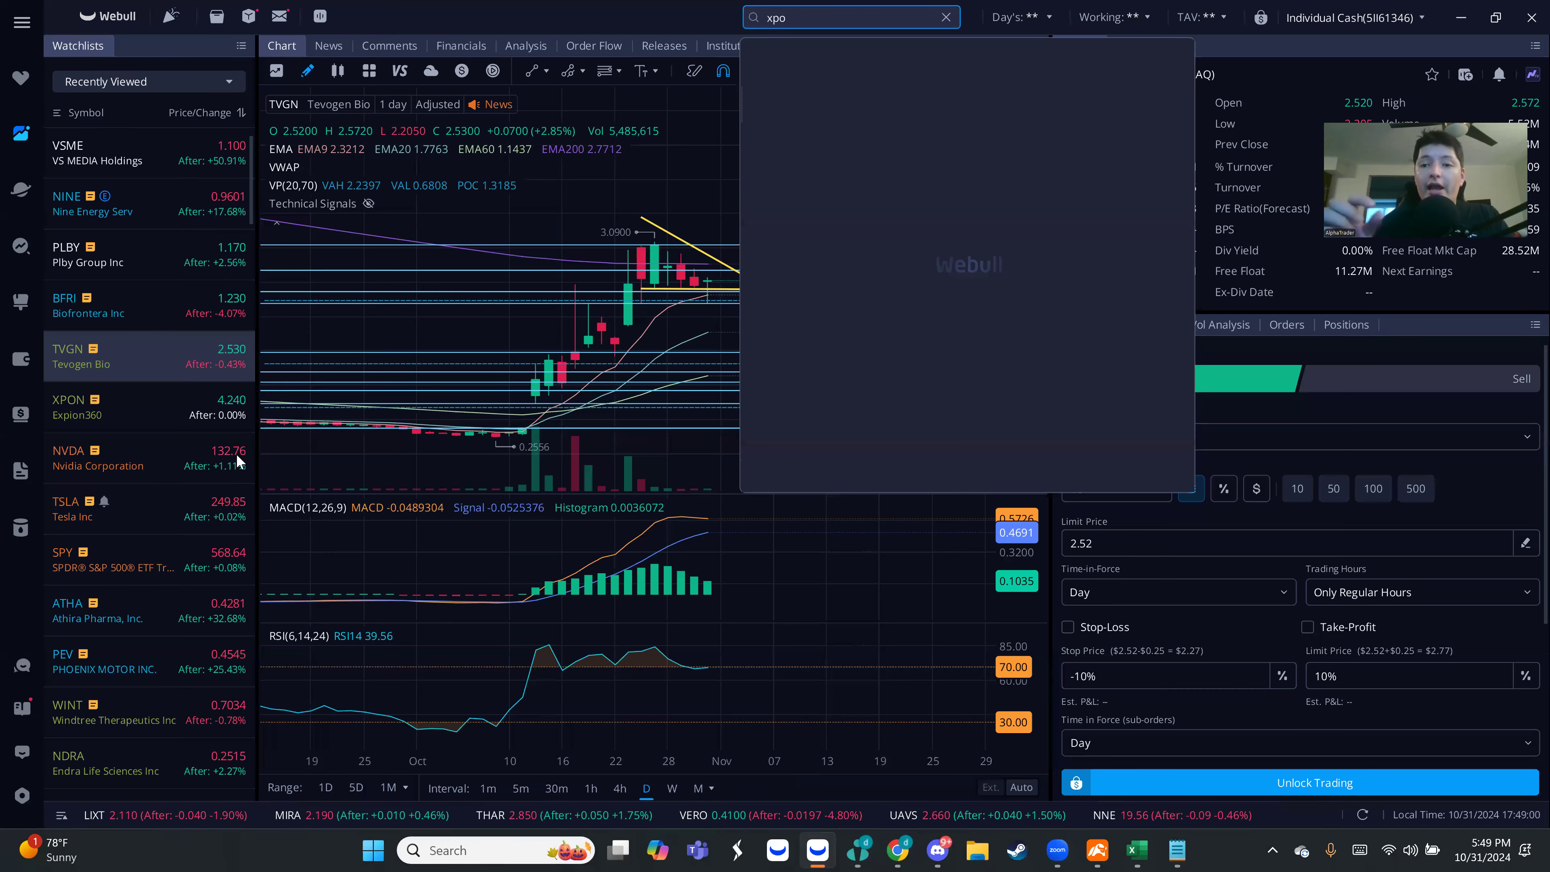
{"action": "key", "text": "Return"}
{"action": "type", "text": "xp"}
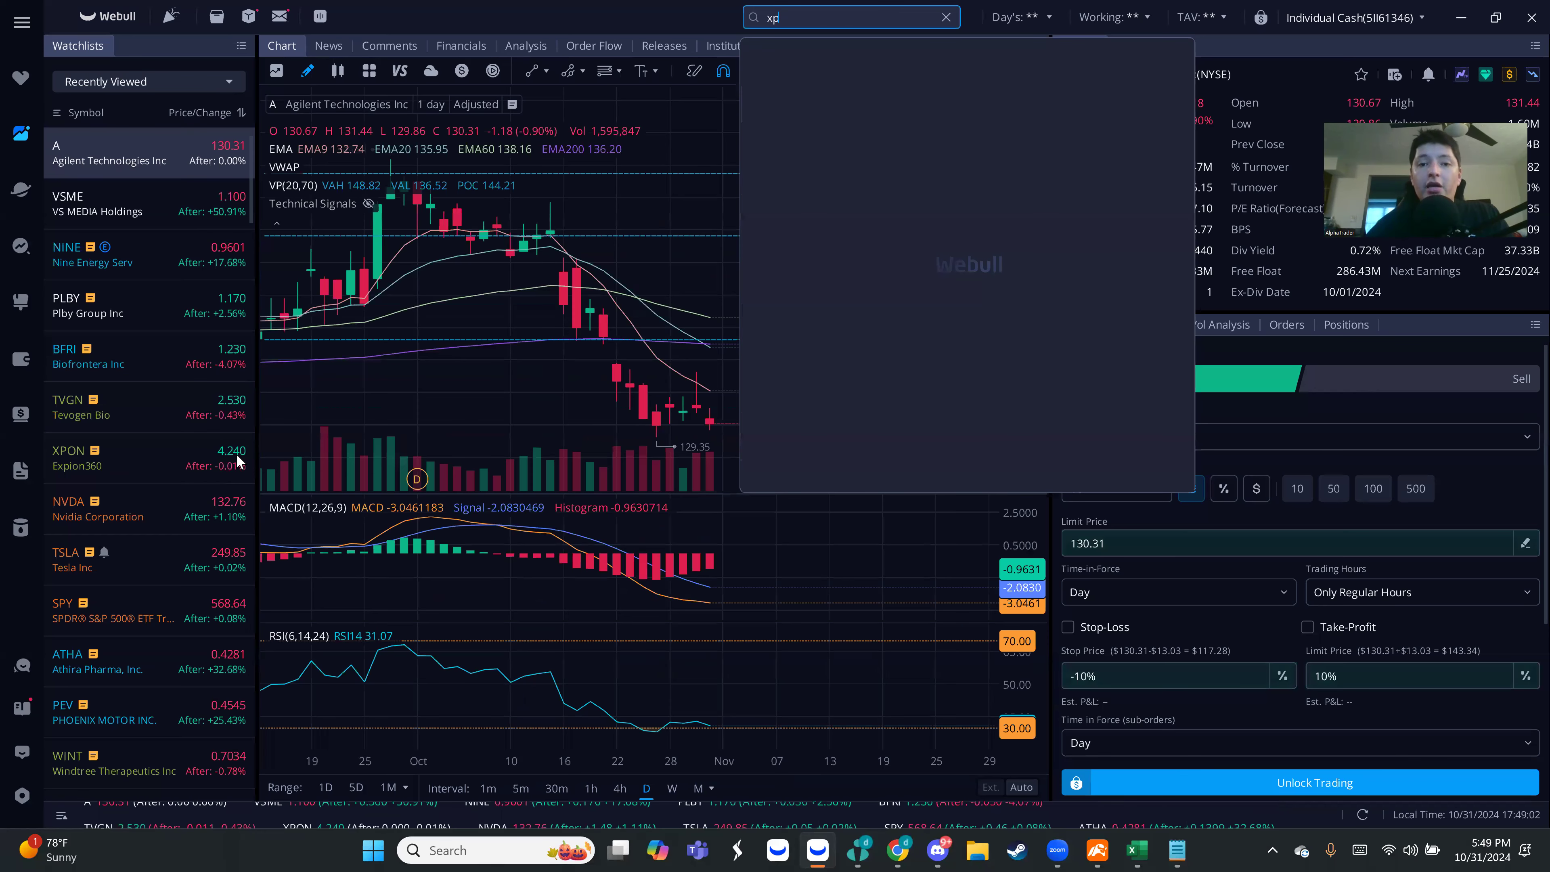
{"action": "left_click", "coordinate": [237, 453]}
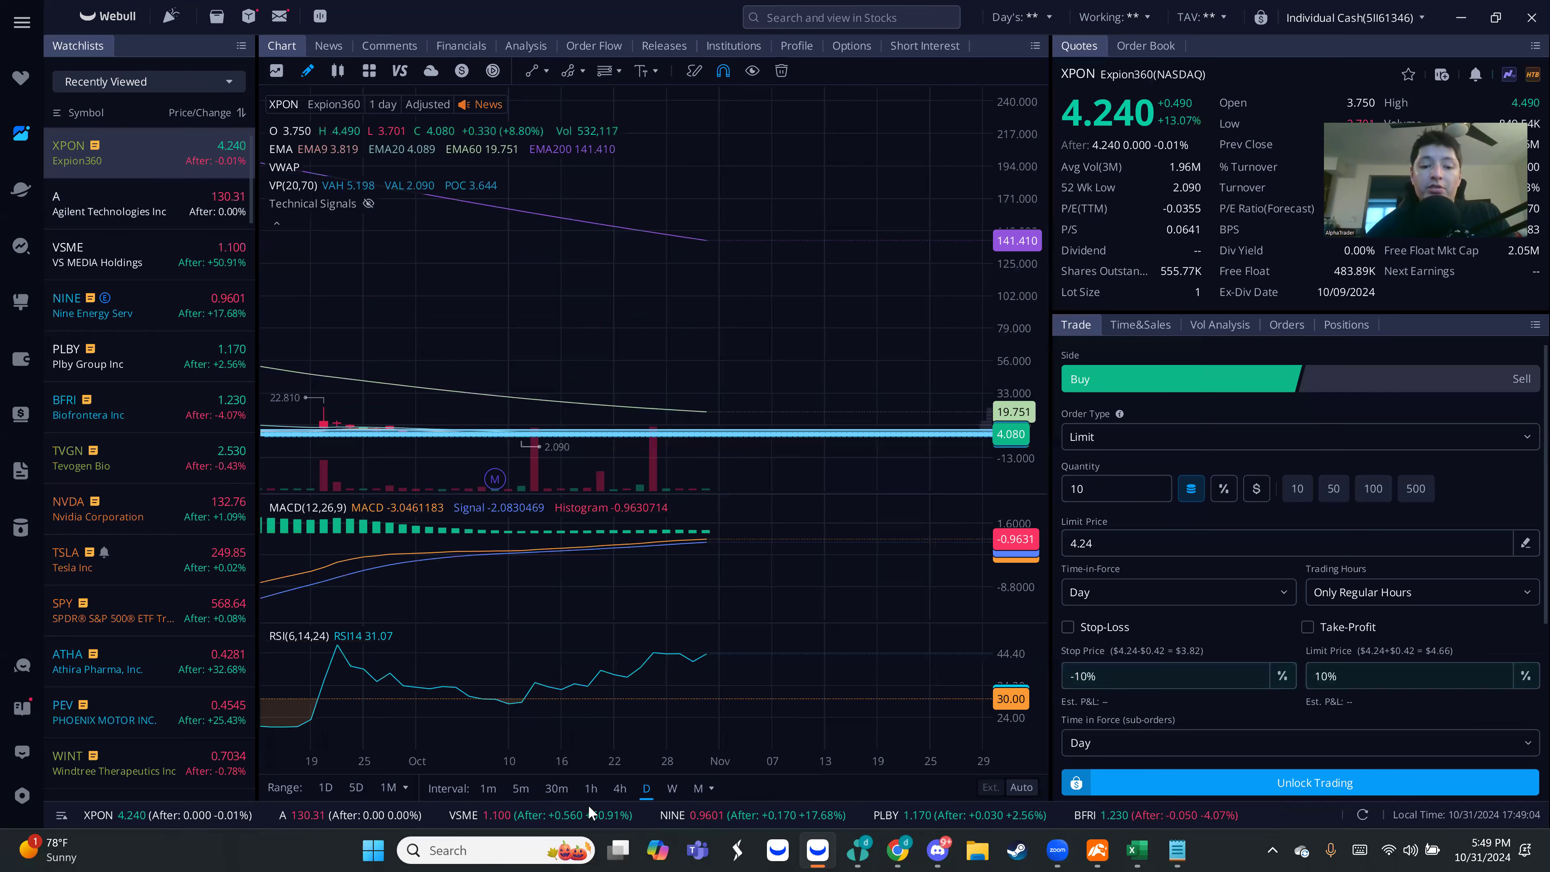
{"action": "left_click", "coordinate": [556, 788]}
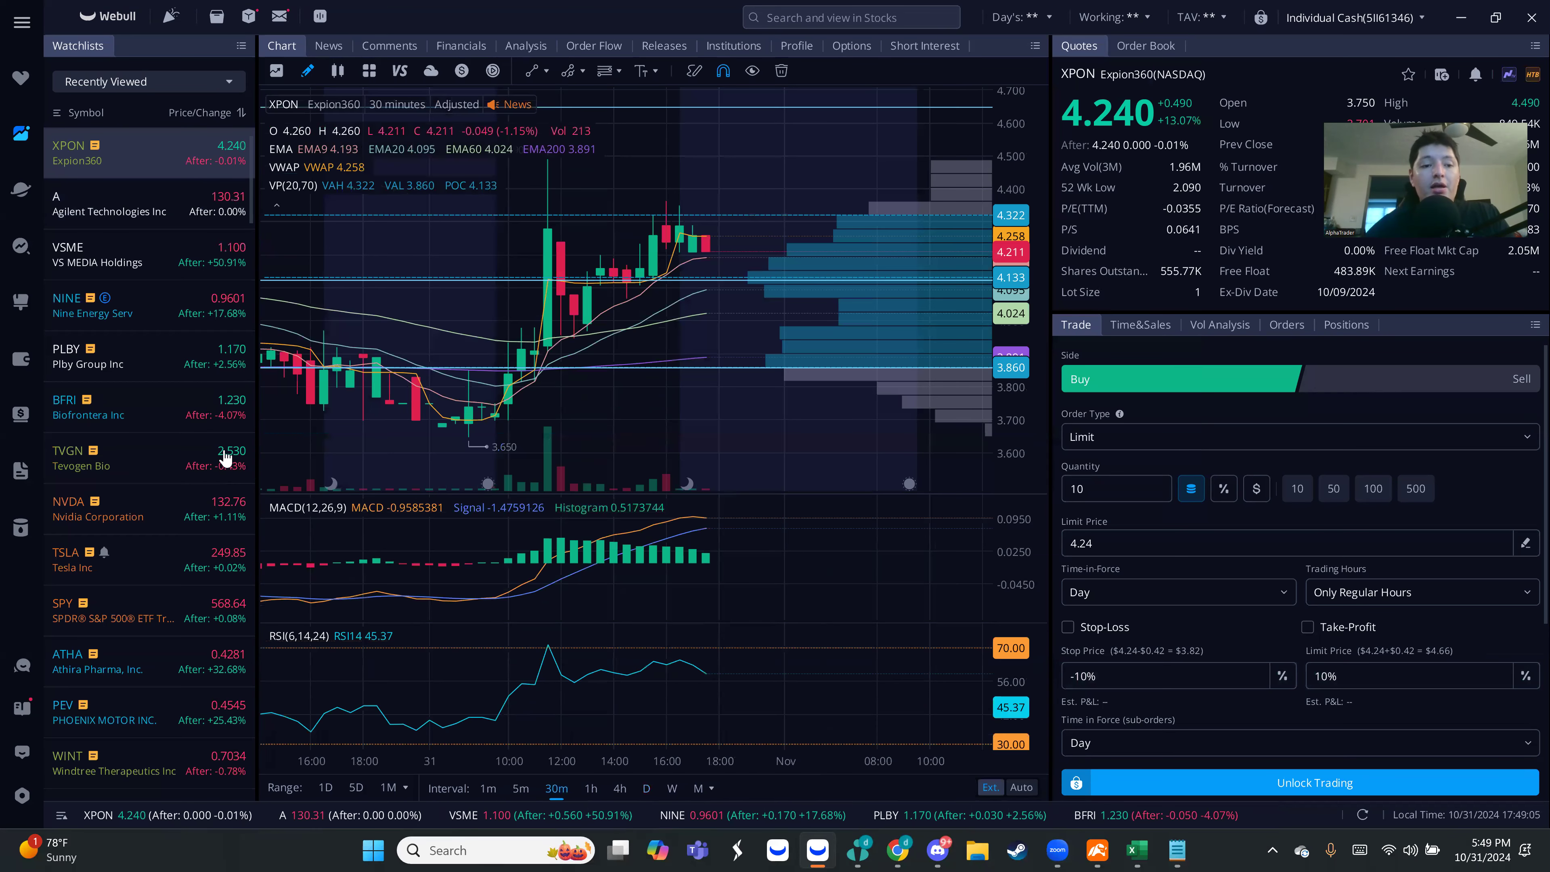
{"action": "key", "text": "alt+Tab"}
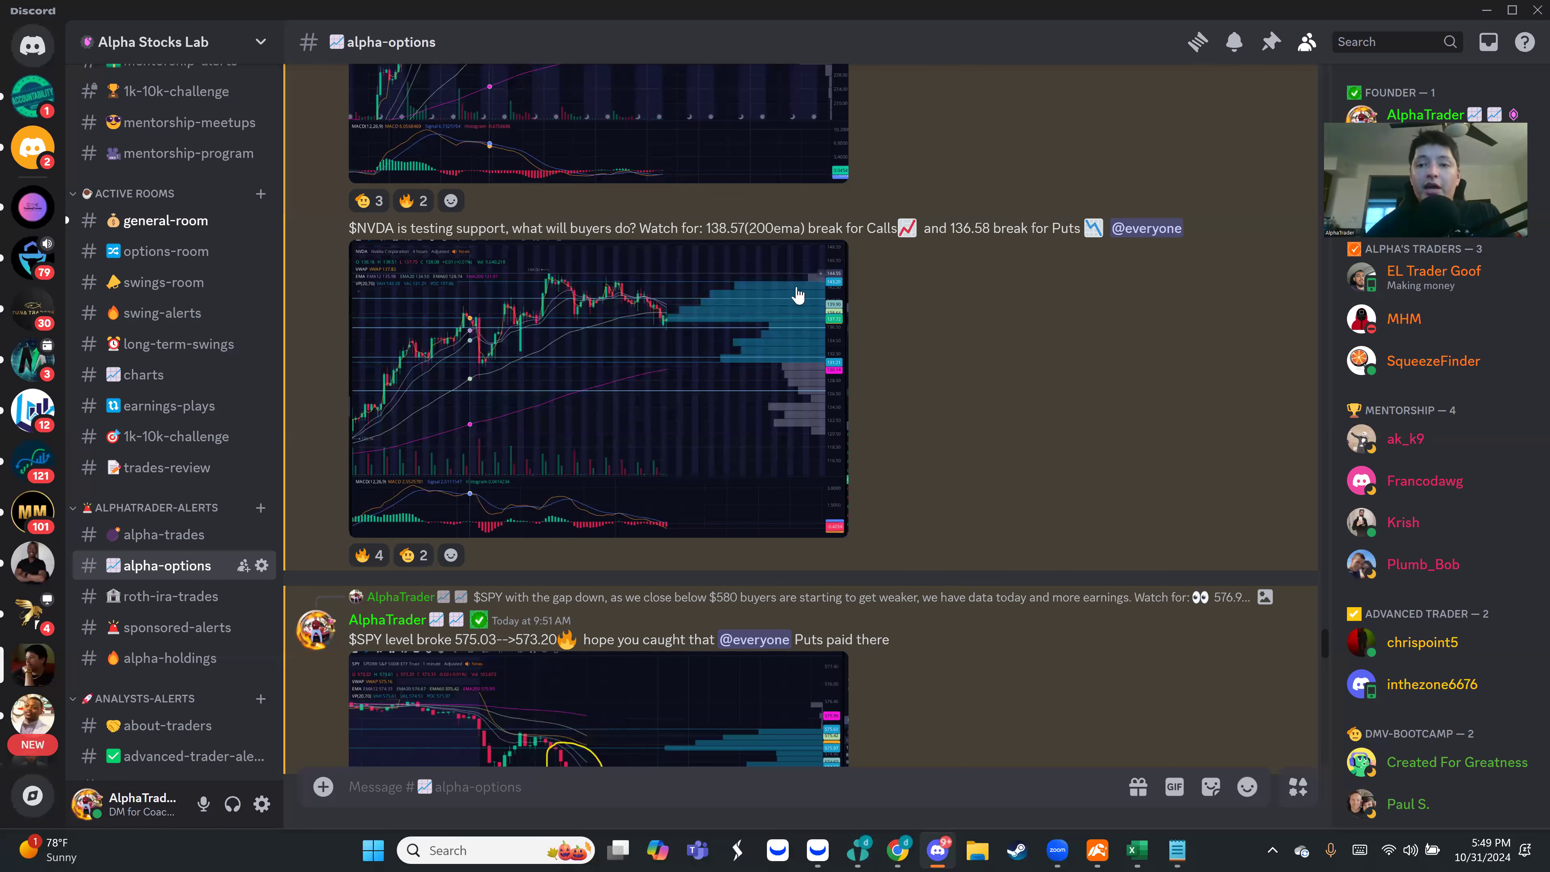
In #swing-alerts, highlight the XPON 3.93 entry, enlarge its chart, then return to Webull.
{"action": "key", "text": "alt+Left"}
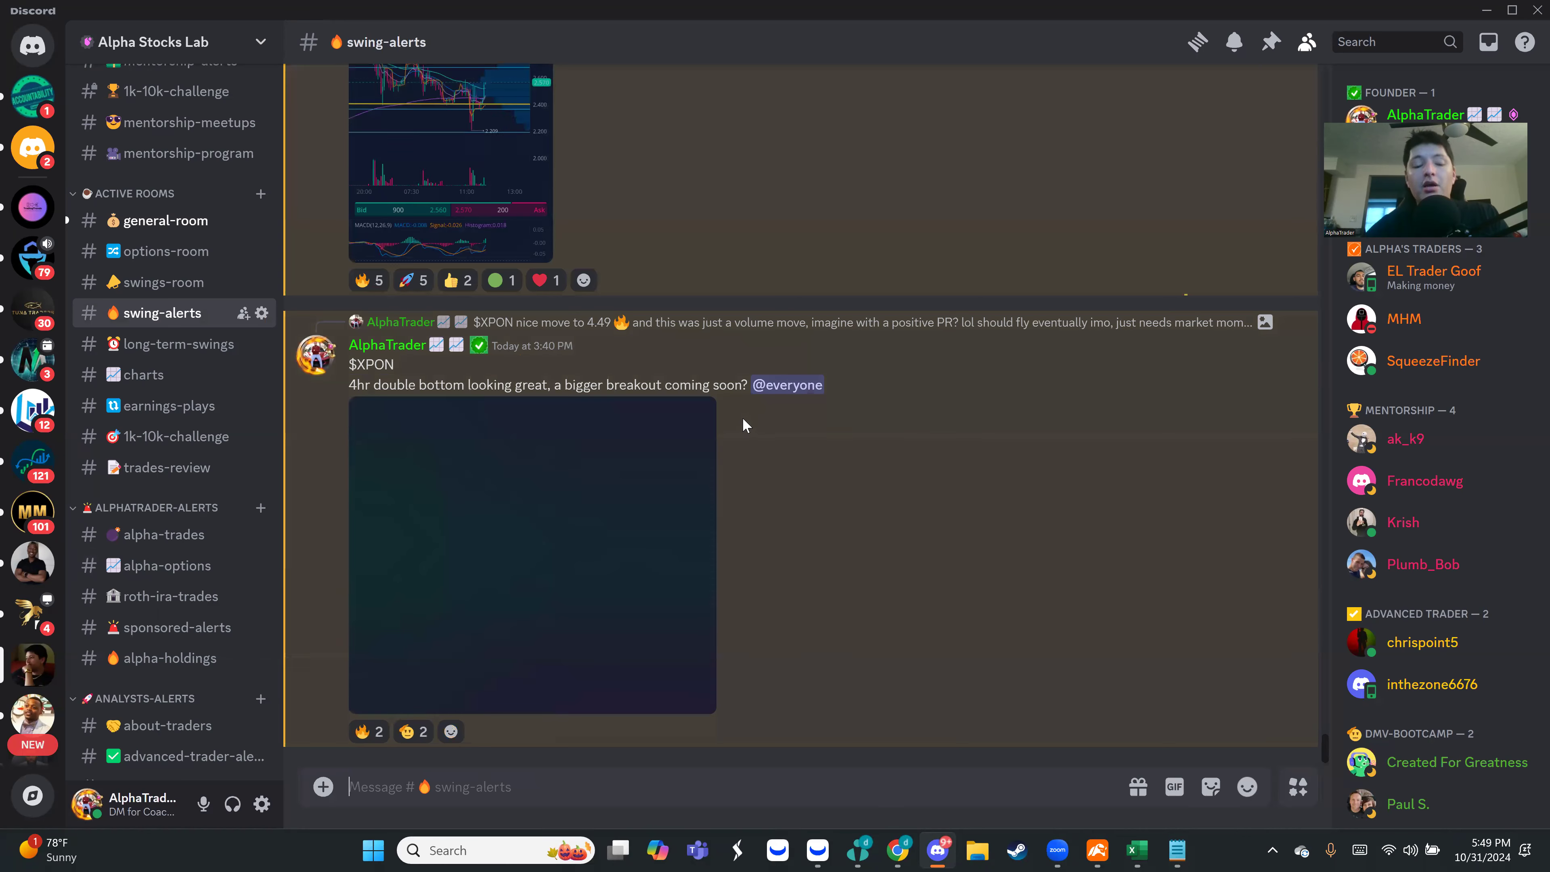
{"action": "scroll", "coordinate": [743, 424], "scroll_direction": "up", "scroll_amount": 10}
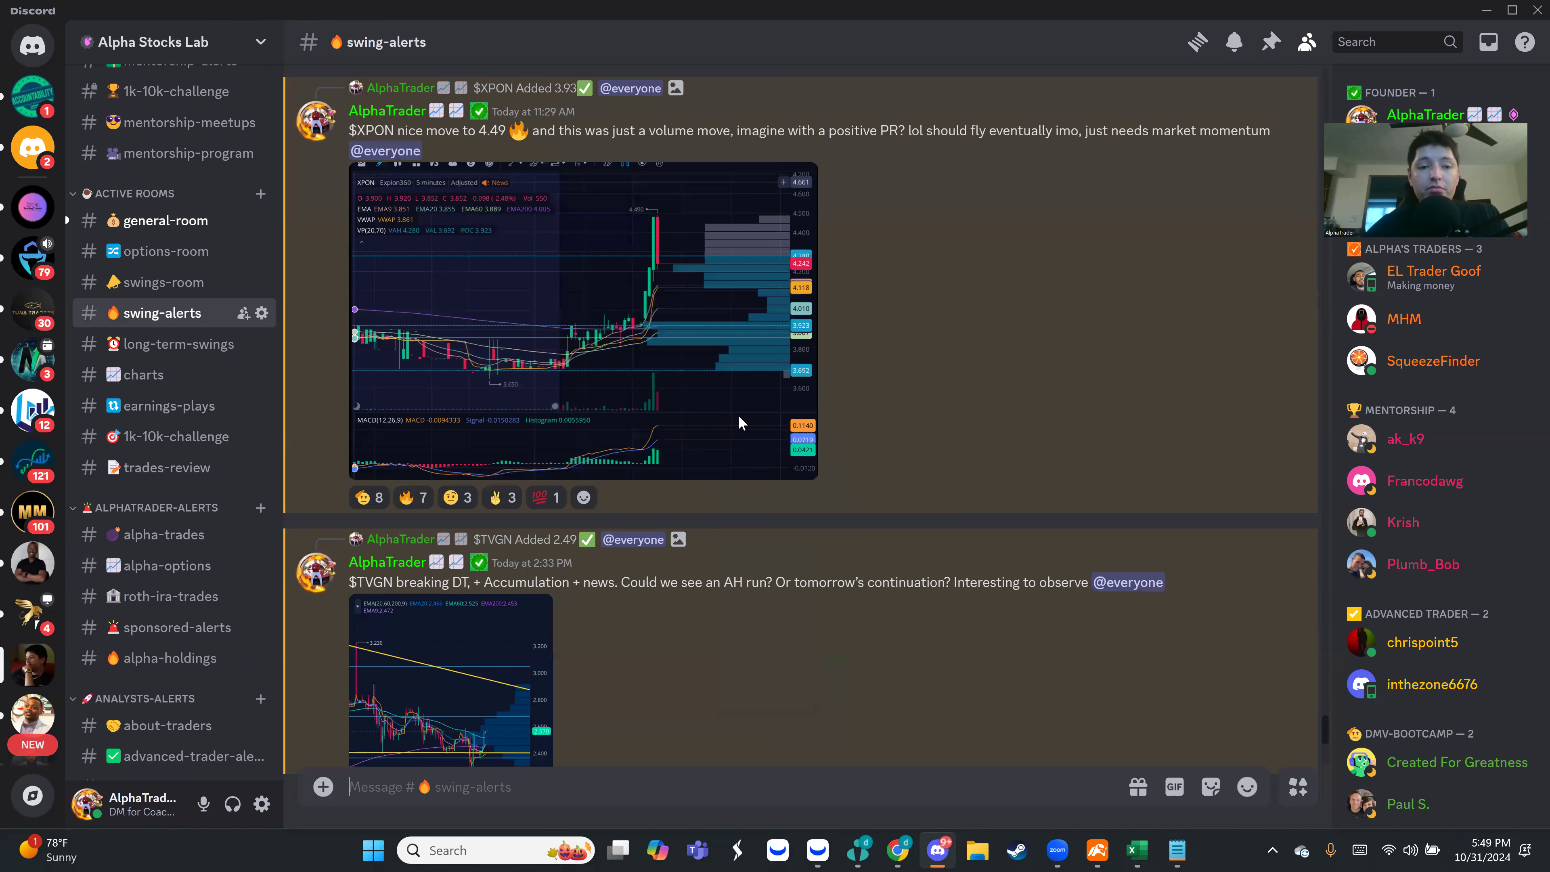
{"action": "scroll", "coordinate": [720, 422], "scroll_direction": "up", "scroll_amount": 12}
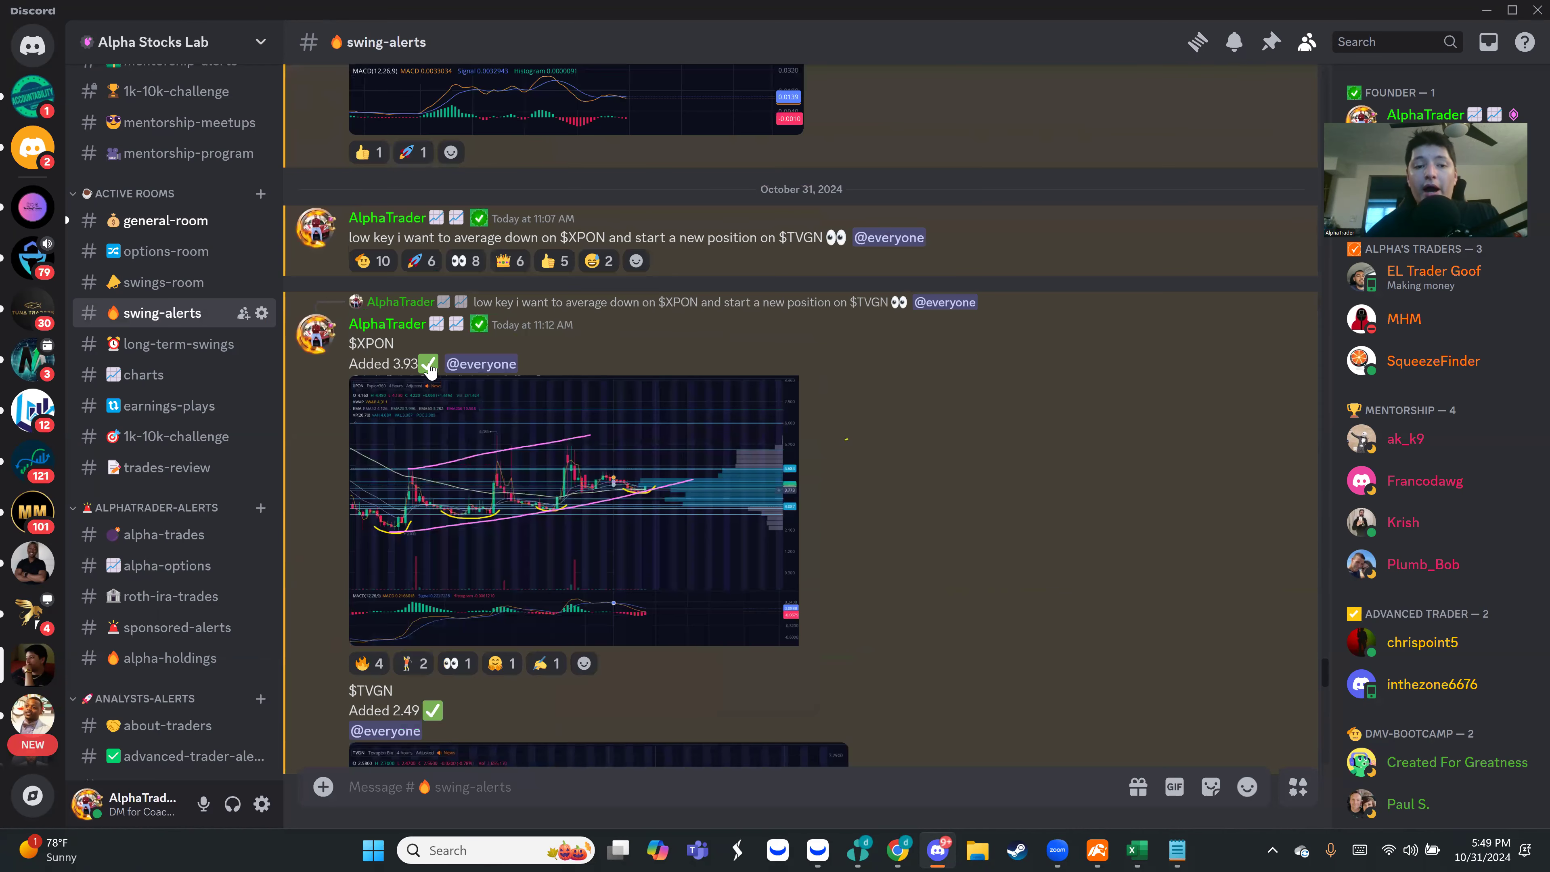
{"action": "left_click_drag", "start_coordinate": [393, 365], "coordinate": [418, 364]}
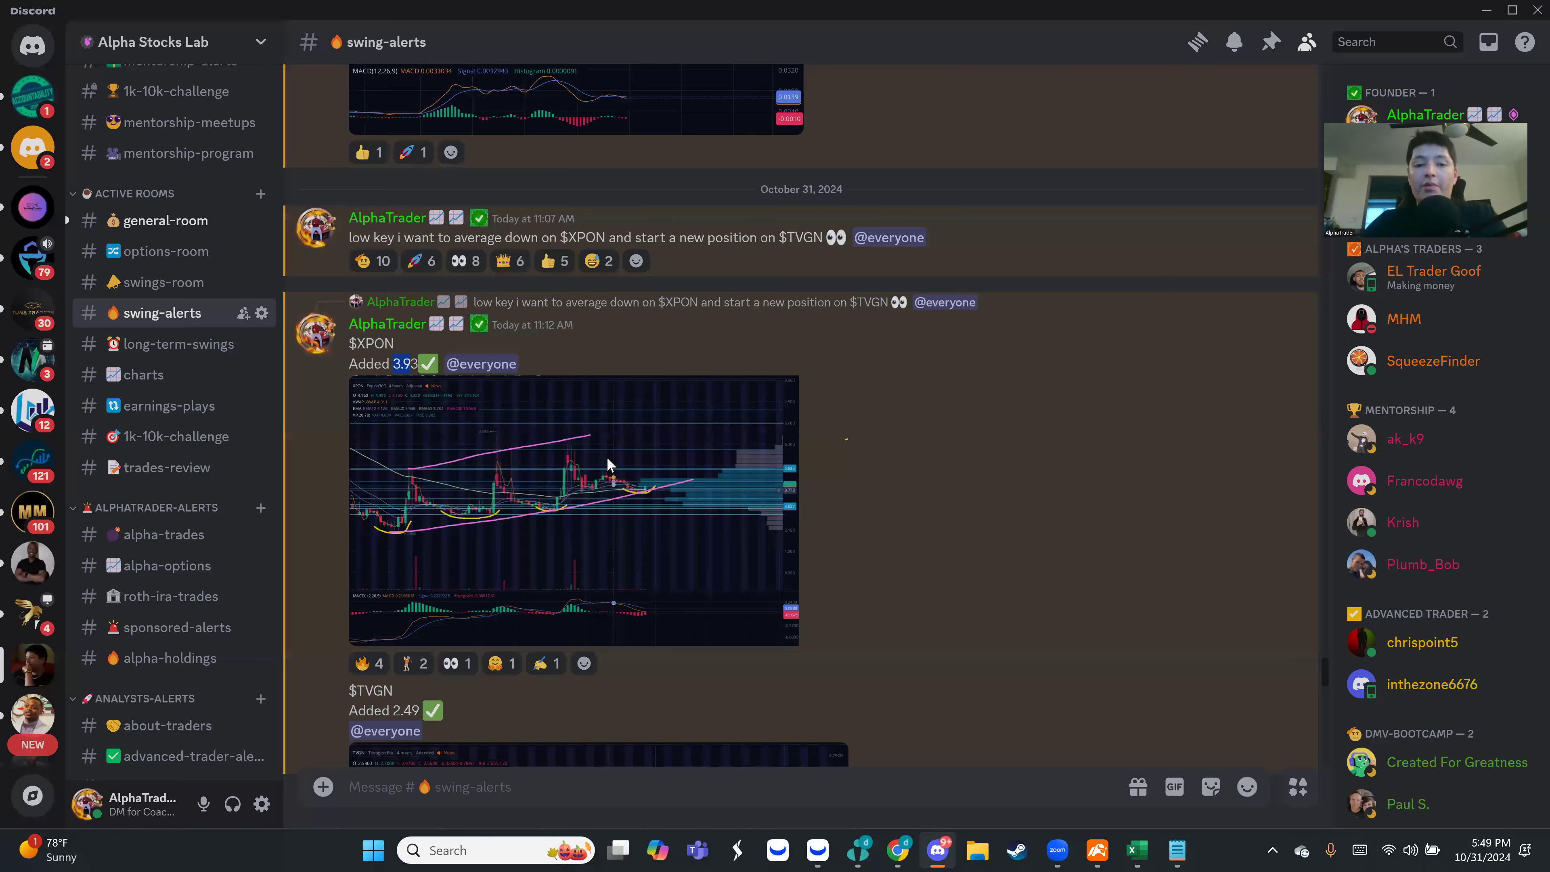
{"action": "left_click", "coordinate": [608, 466]}
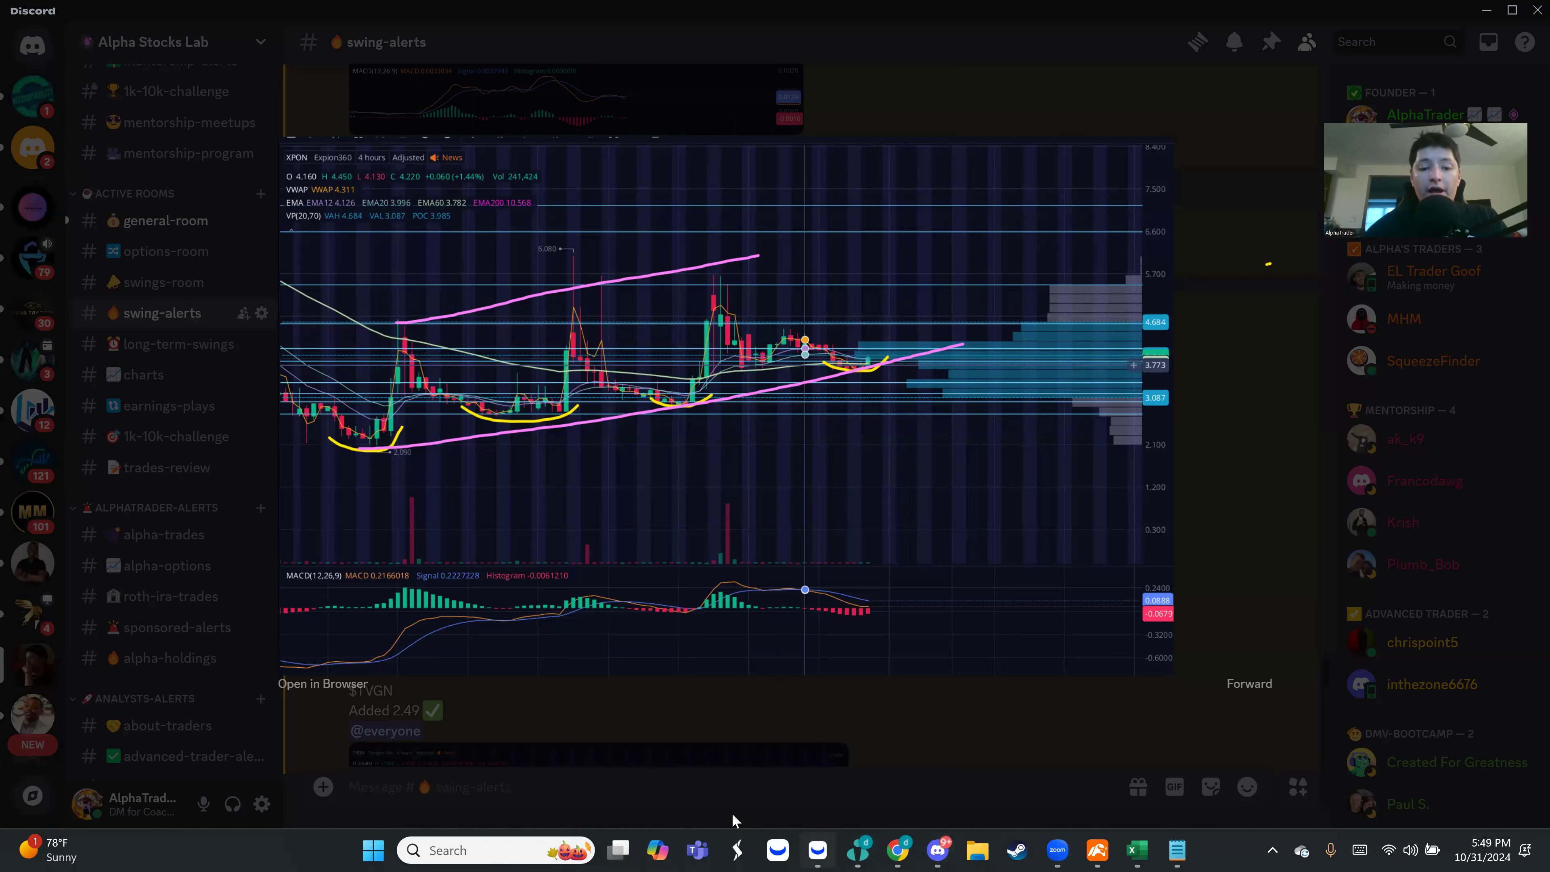
{"action": "key", "text": "alt+Tab"}
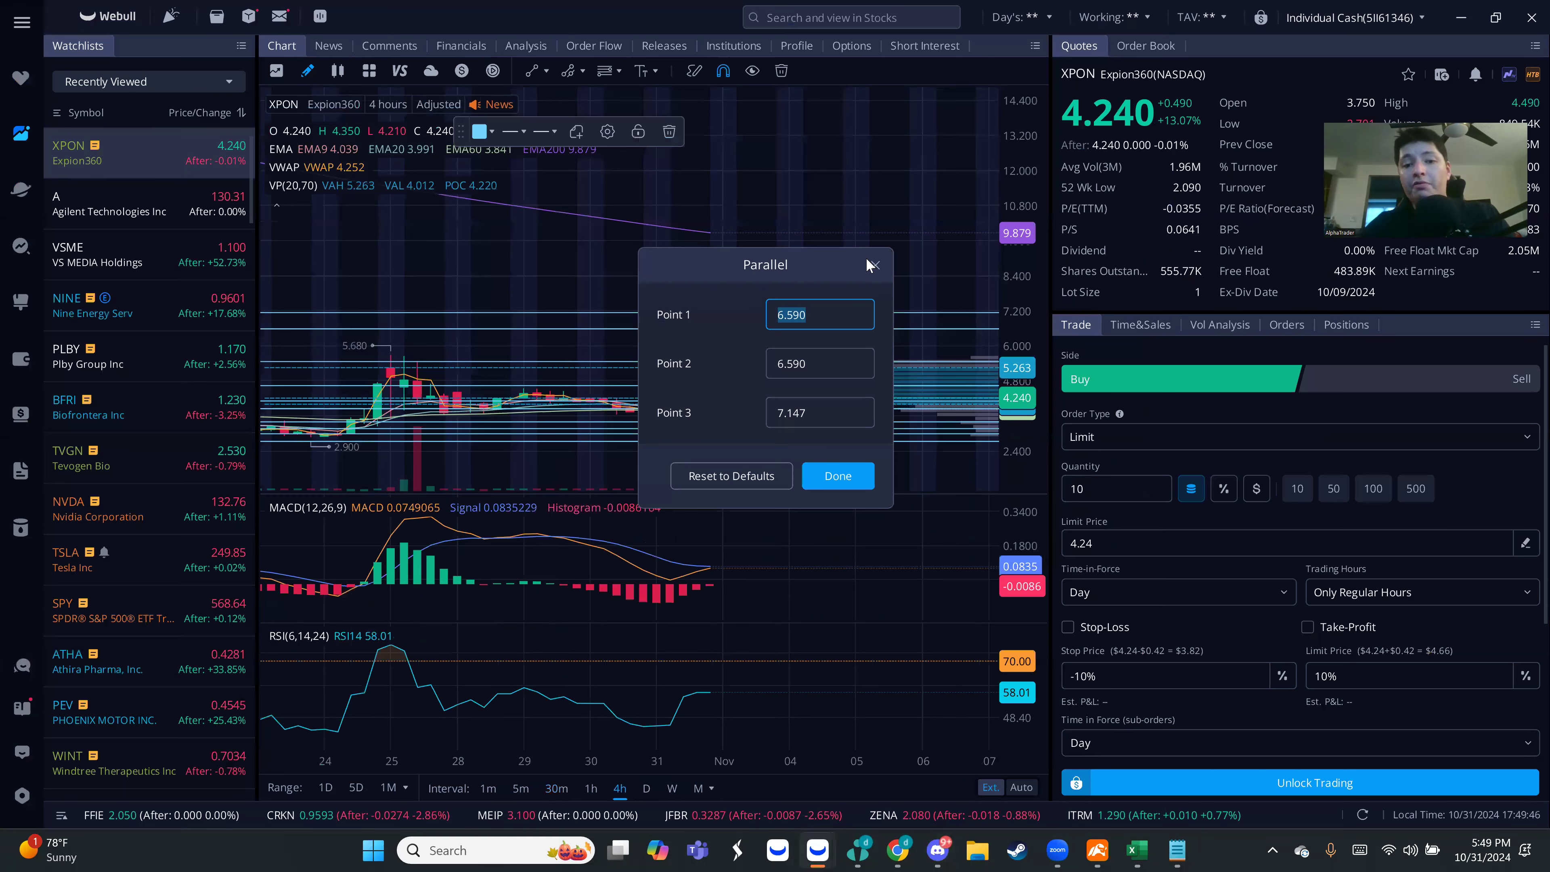
Close the Parallel channel settings and stretch the XPON 4-hour price scale.
{"action": "left_click", "coordinate": [875, 268]}
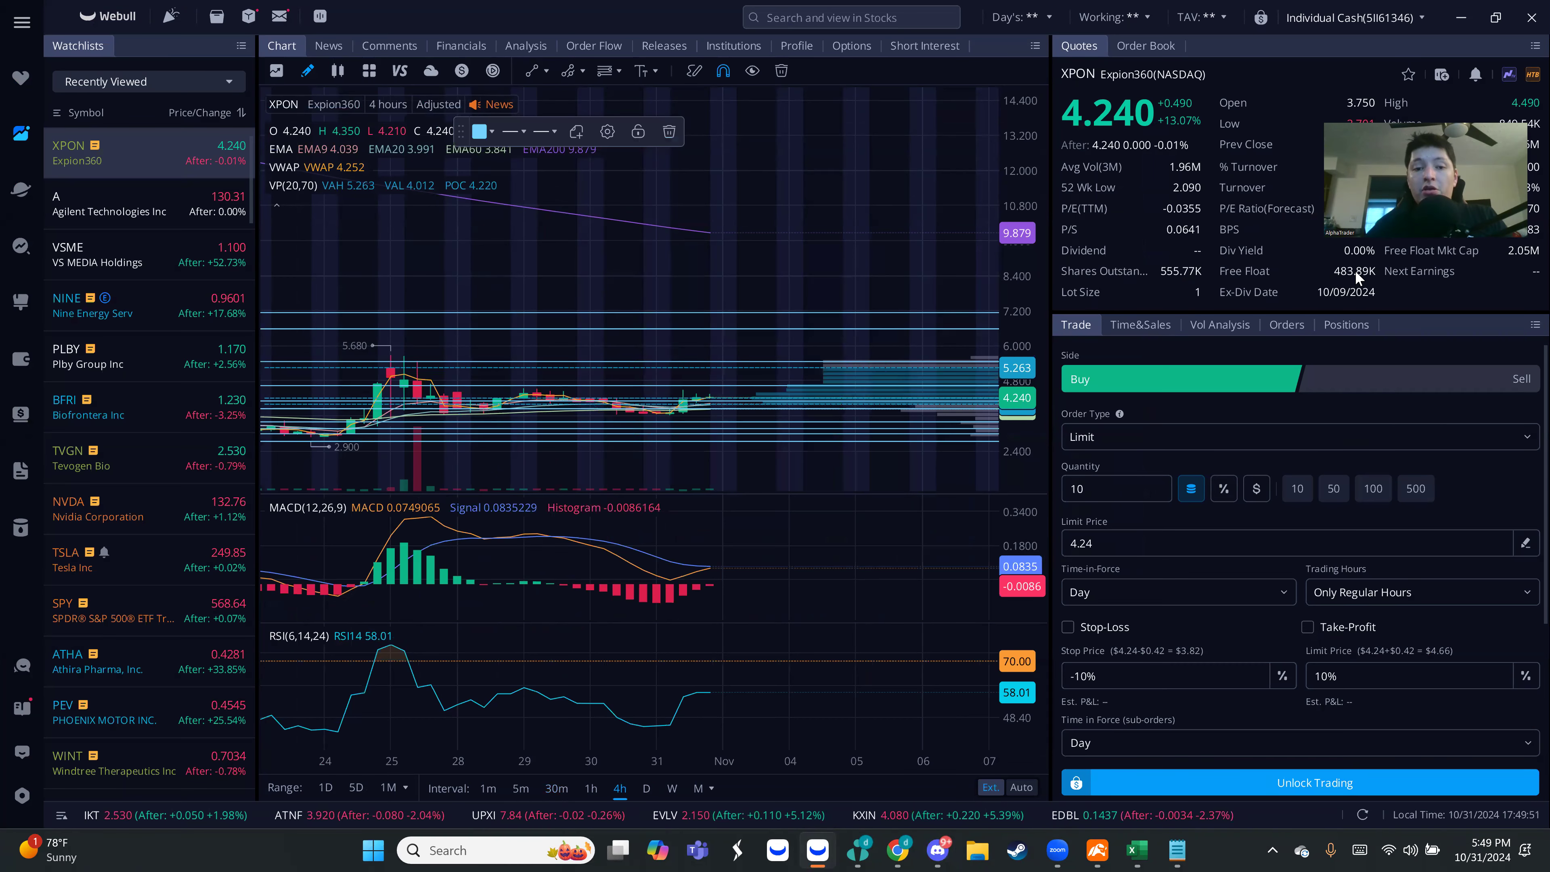
{"action": "scroll", "coordinate": [758, 287], "scroll_direction": "down", "scroll_amount": 1}
{"action": "scroll", "coordinate": [799, 275], "scroll_direction": "down", "scroll_amount": 1}
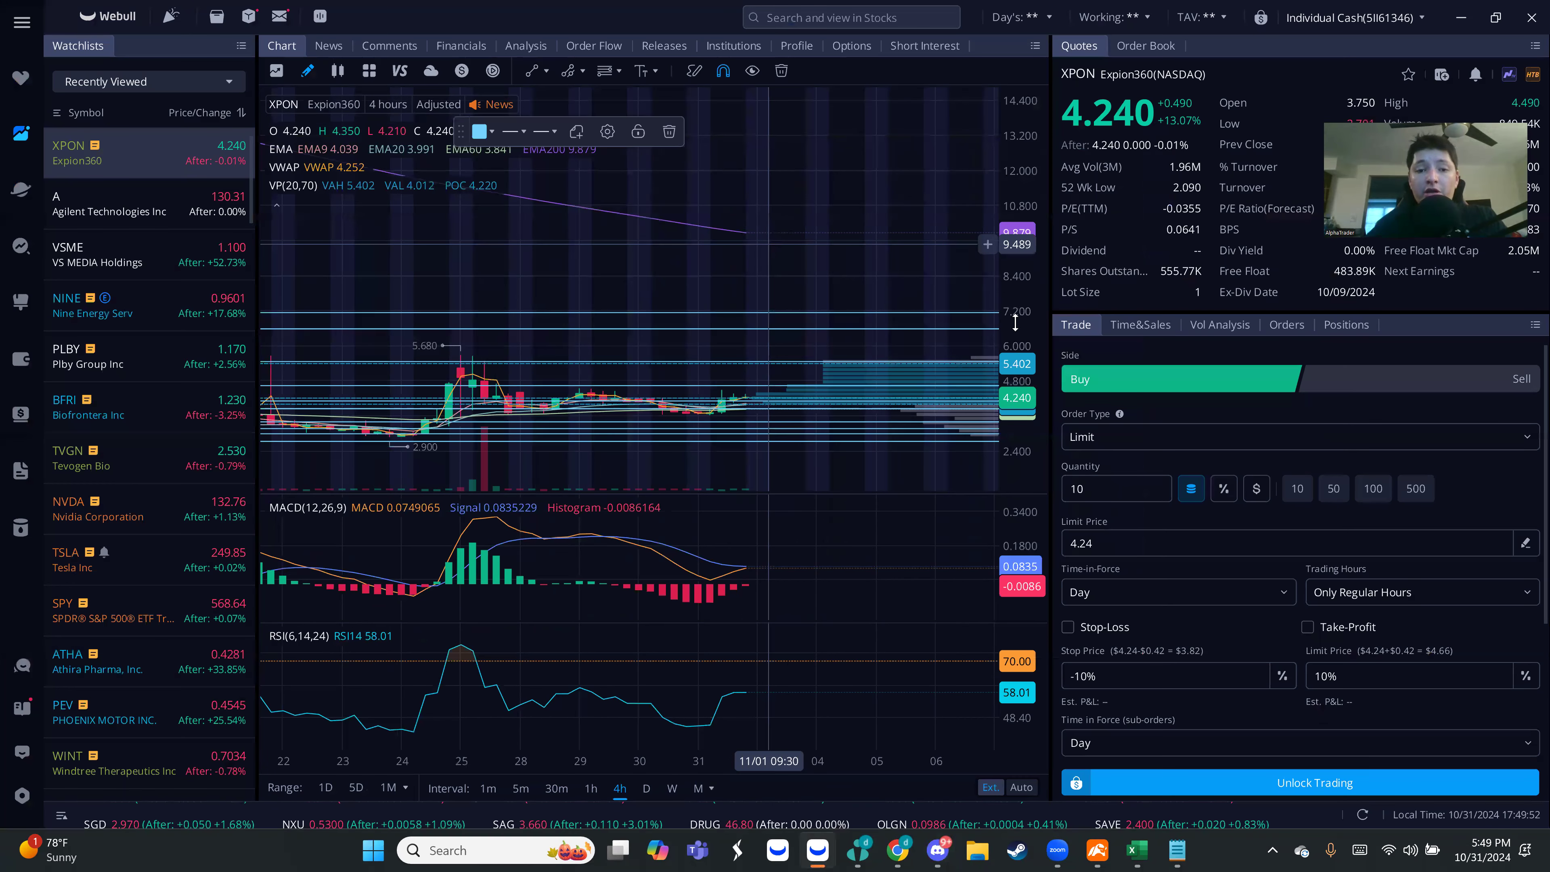
{"action": "scroll", "coordinate": [1026, 455], "scroll_direction": "down", "scroll_amount": 1}
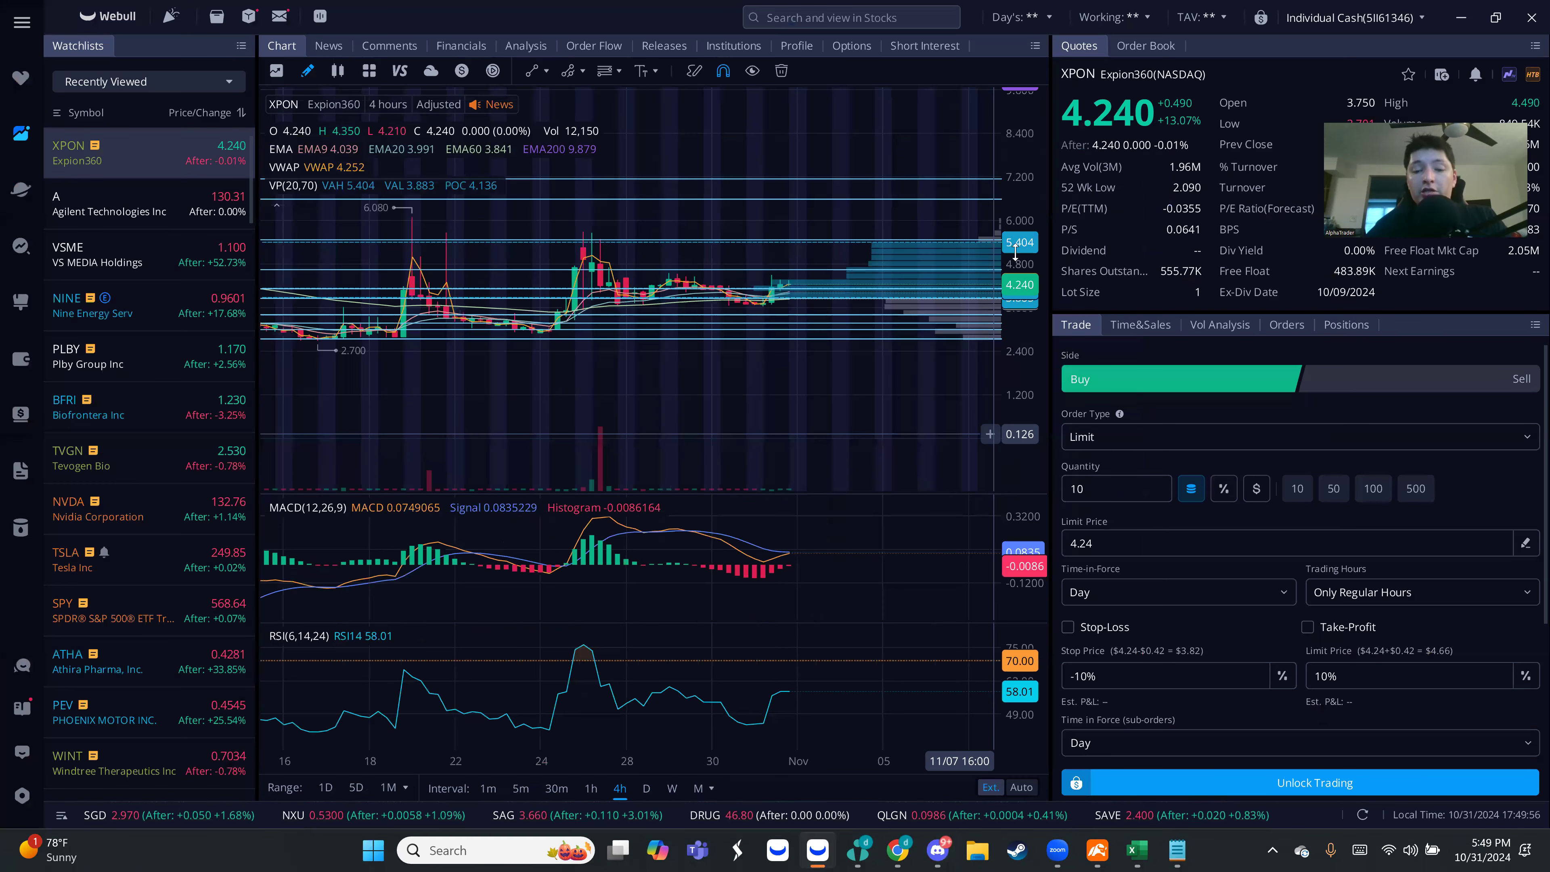
{"action": "left_click_drag", "start_coordinate": [1010, 390], "coordinate": [1029, 292]}
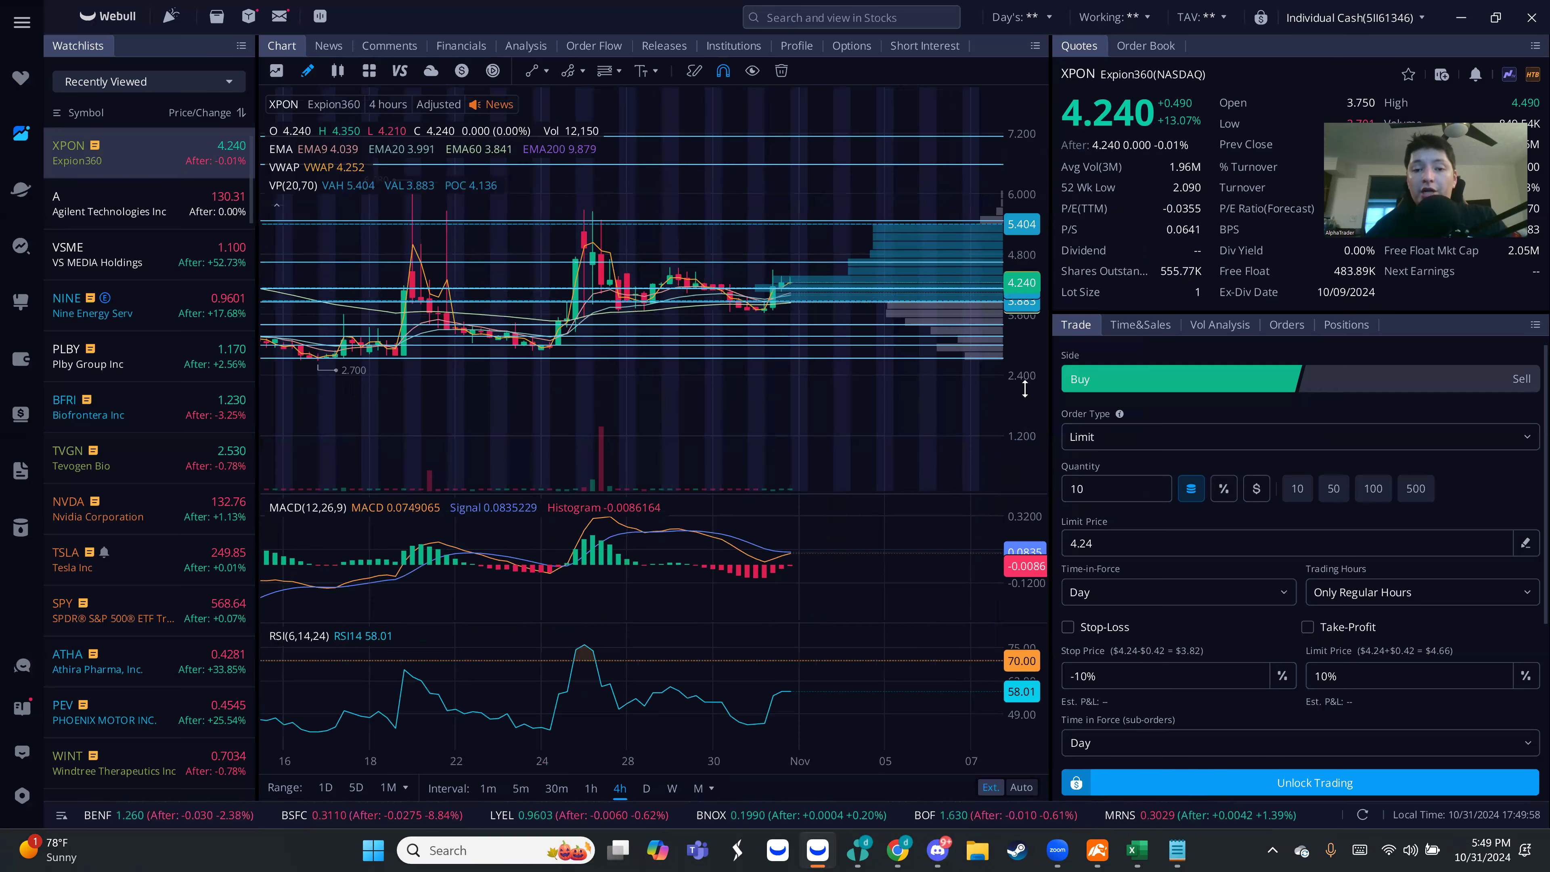
{"action": "left_click_drag", "start_coordinate": [1025, 390], "coordinate": [1025, 283]}
{"action": "scroll", "coordinate": [685, 391], "scroll_direction": "up", "scroll_amount": 2}
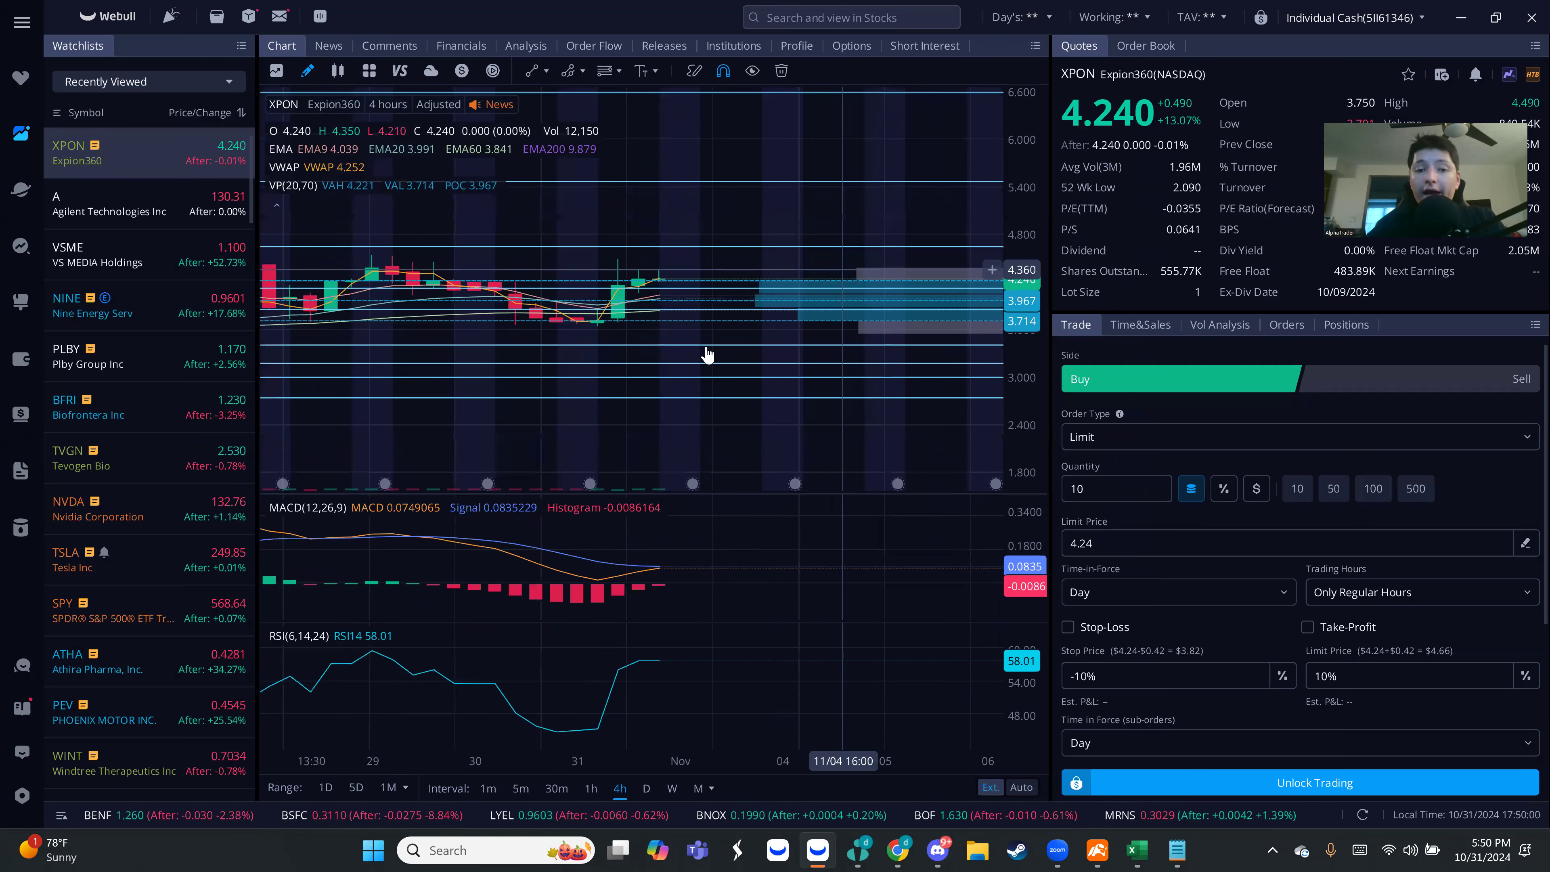
Tighten XPON's price range to about 2.70–5.70 and shift the view to the last few days.
{"action": "left_click_drag", "start_coordinate": [1029, 406], "coordinate": [819, 196]}
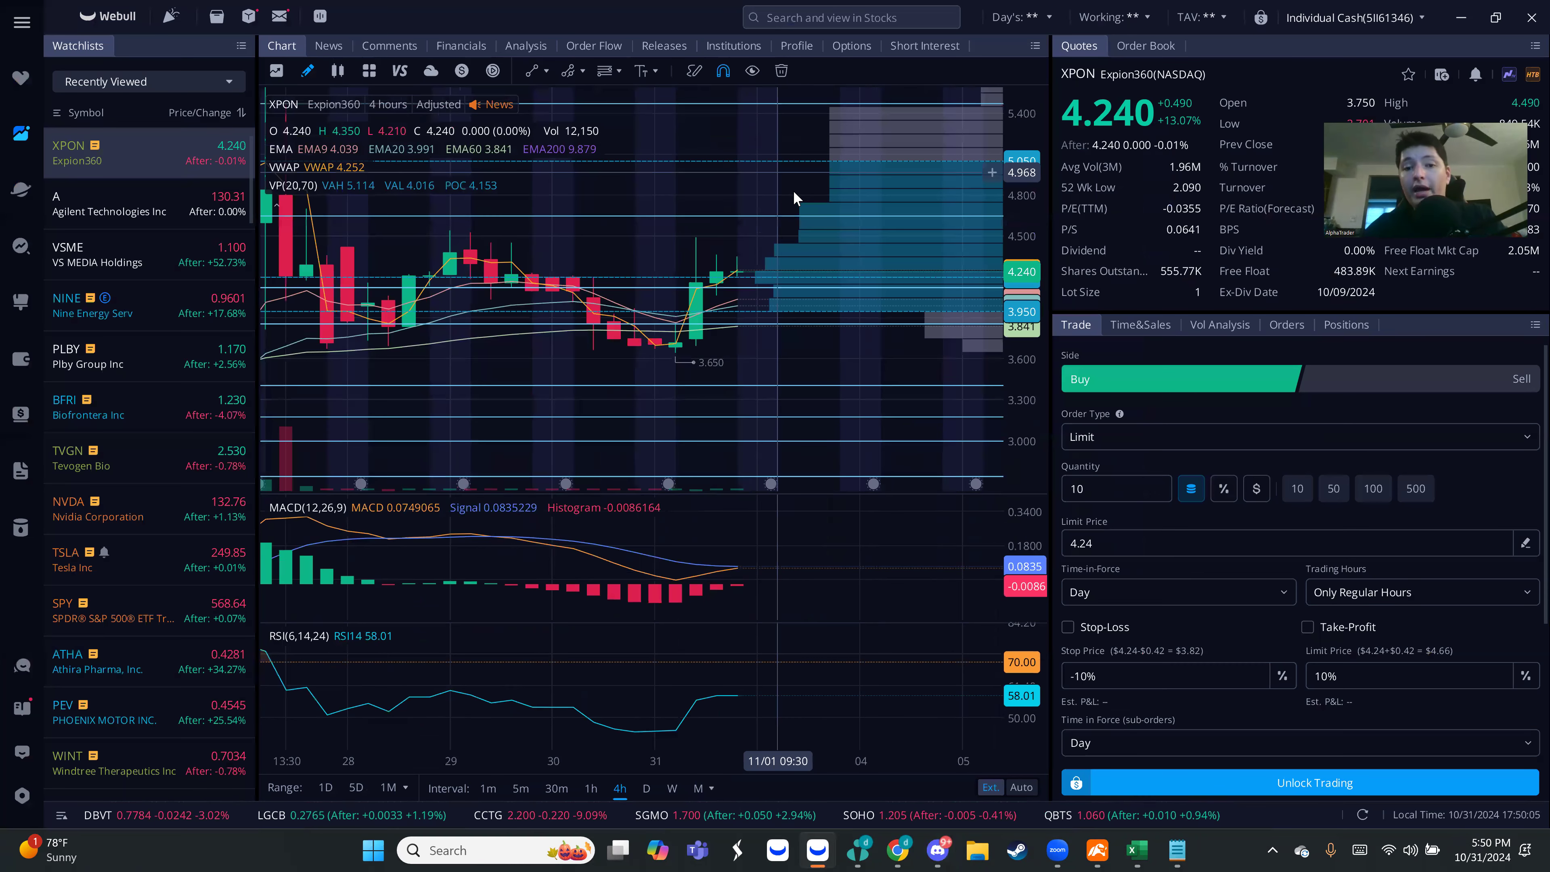
{"action": "scroll", "coordinate": [794, 191], "scroll_direction": "up", "scroll_amount": 1}
{"action": "scroll", "coordinate": [764, 270], "scroll_direction": "up", "scroll_amount": 1}
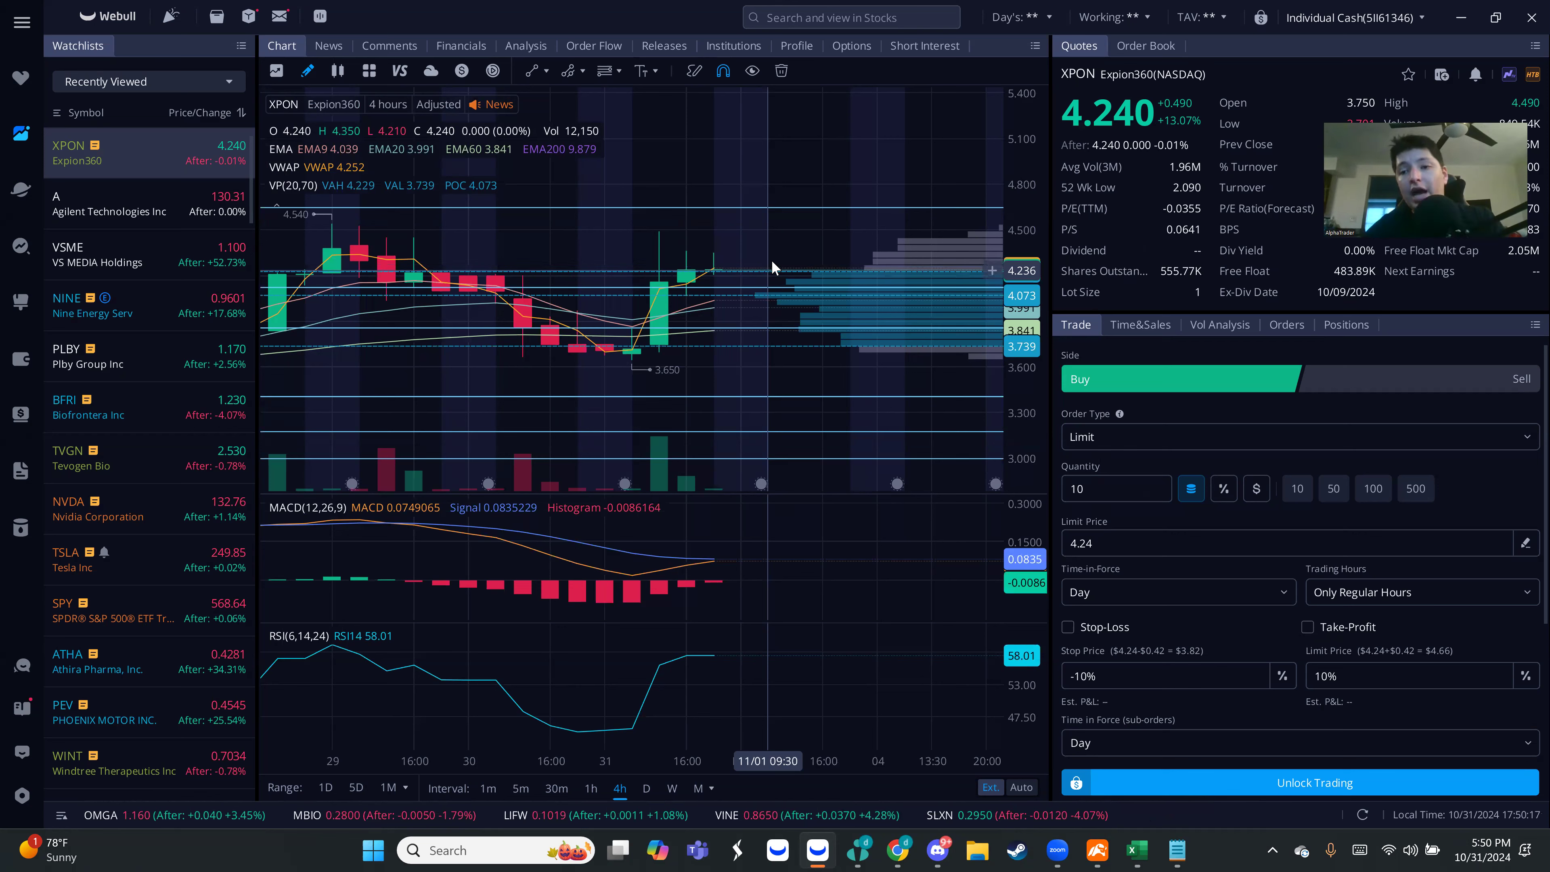
{"action": "scroll", "coordinate": [775, 251], "scroll_direction": "right", "scroll_amount": 1}
{"action": "scroll", "coordinate": [777, 252], "scroll_direction": "down", "scroll_amount": 2}
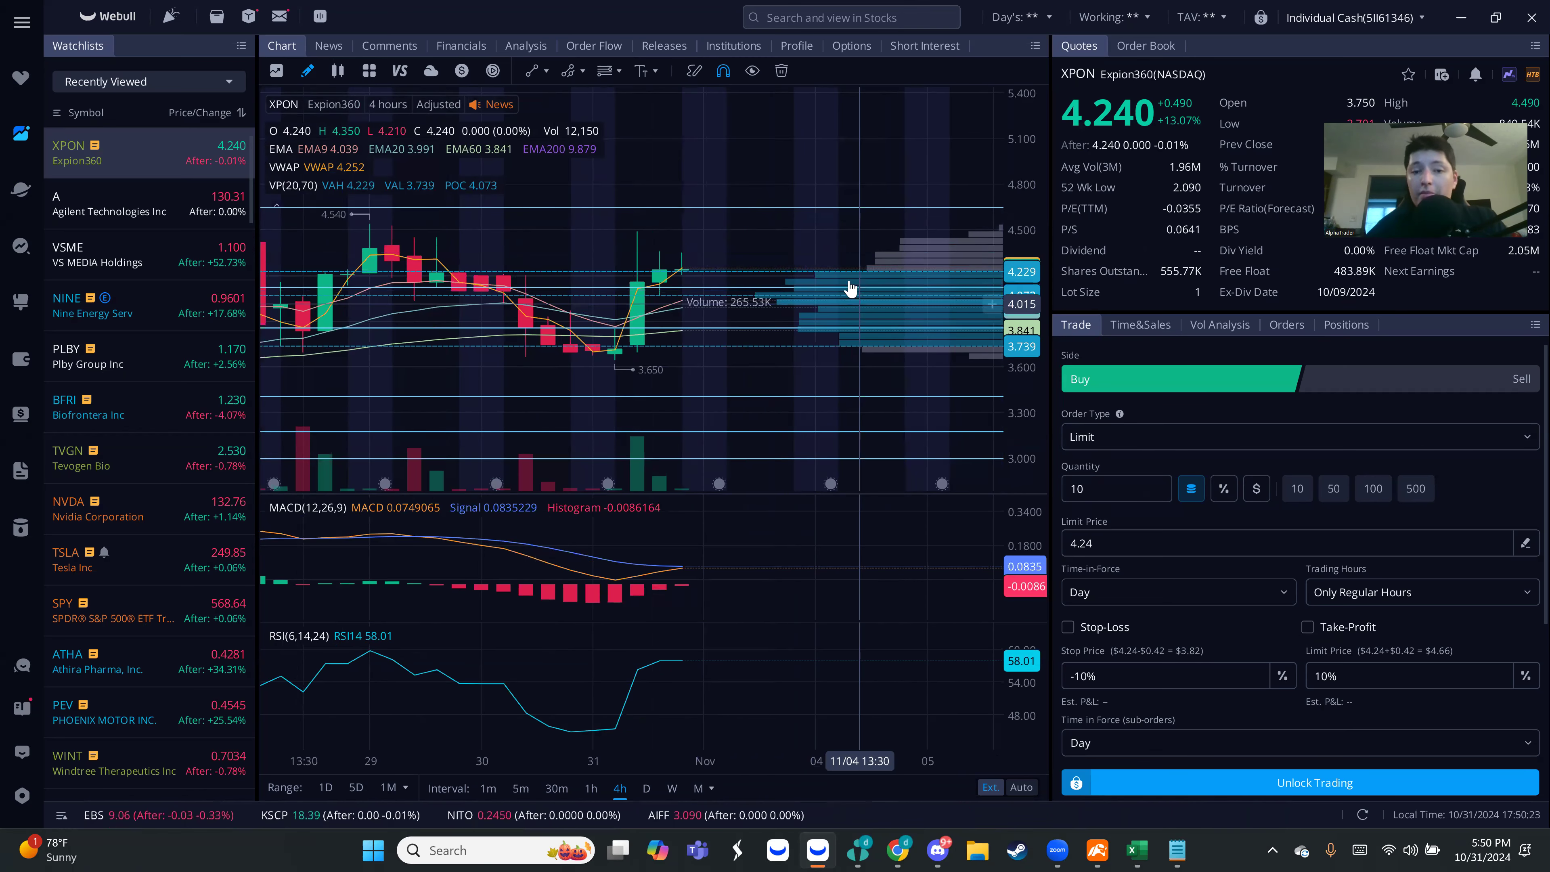
{"action": "scroll", "coordinate": [812, 293], "scroll_direction": "right", "scroll_amount": 1}
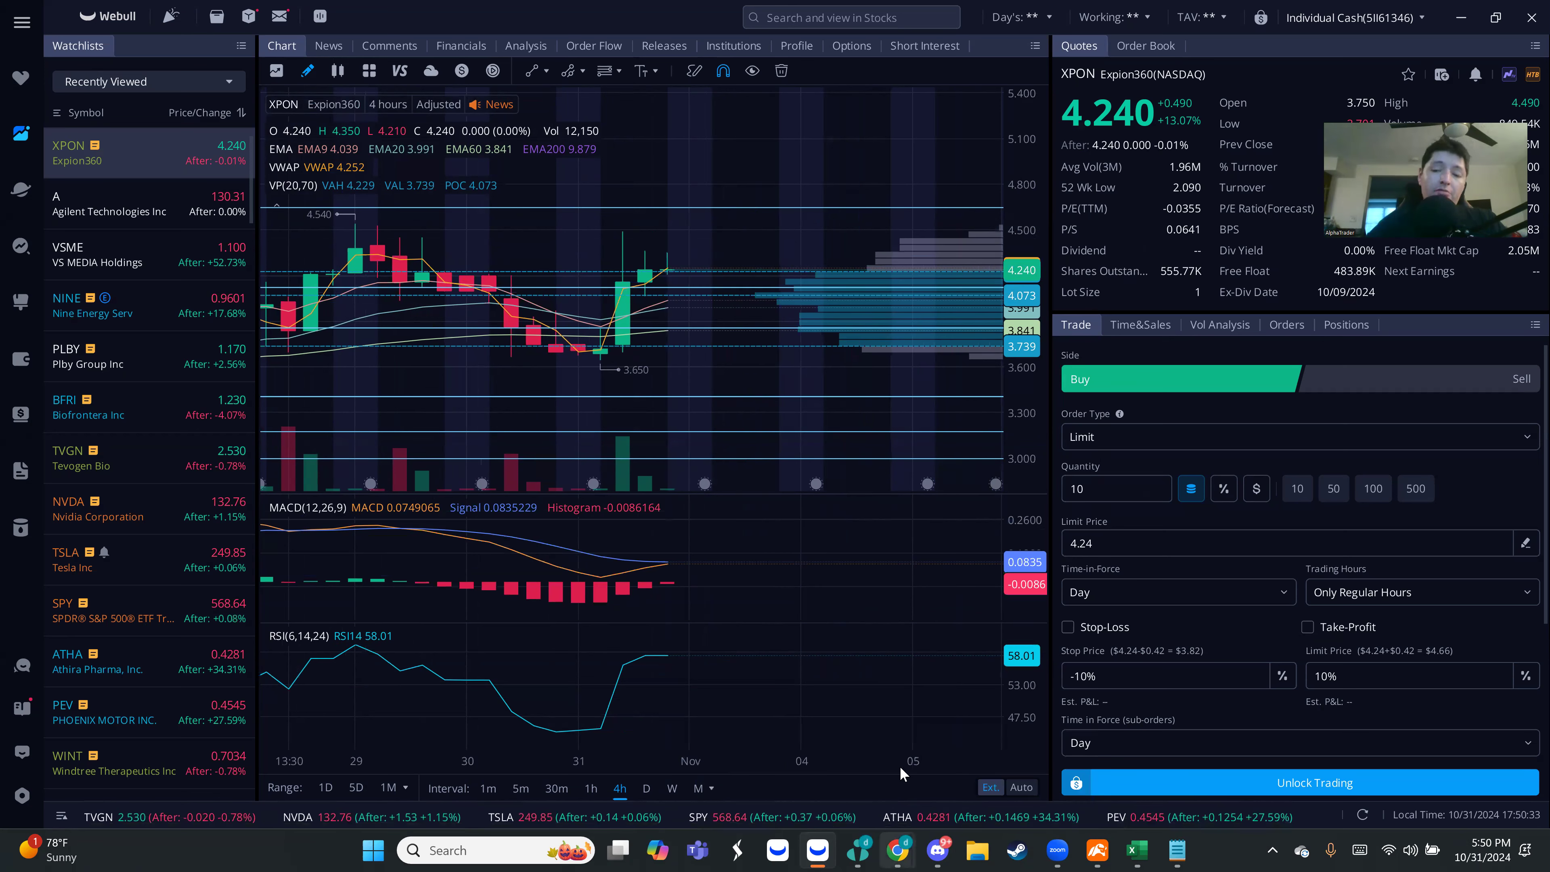
{"action": "mouse_move", "coordinate": [898, 851]}
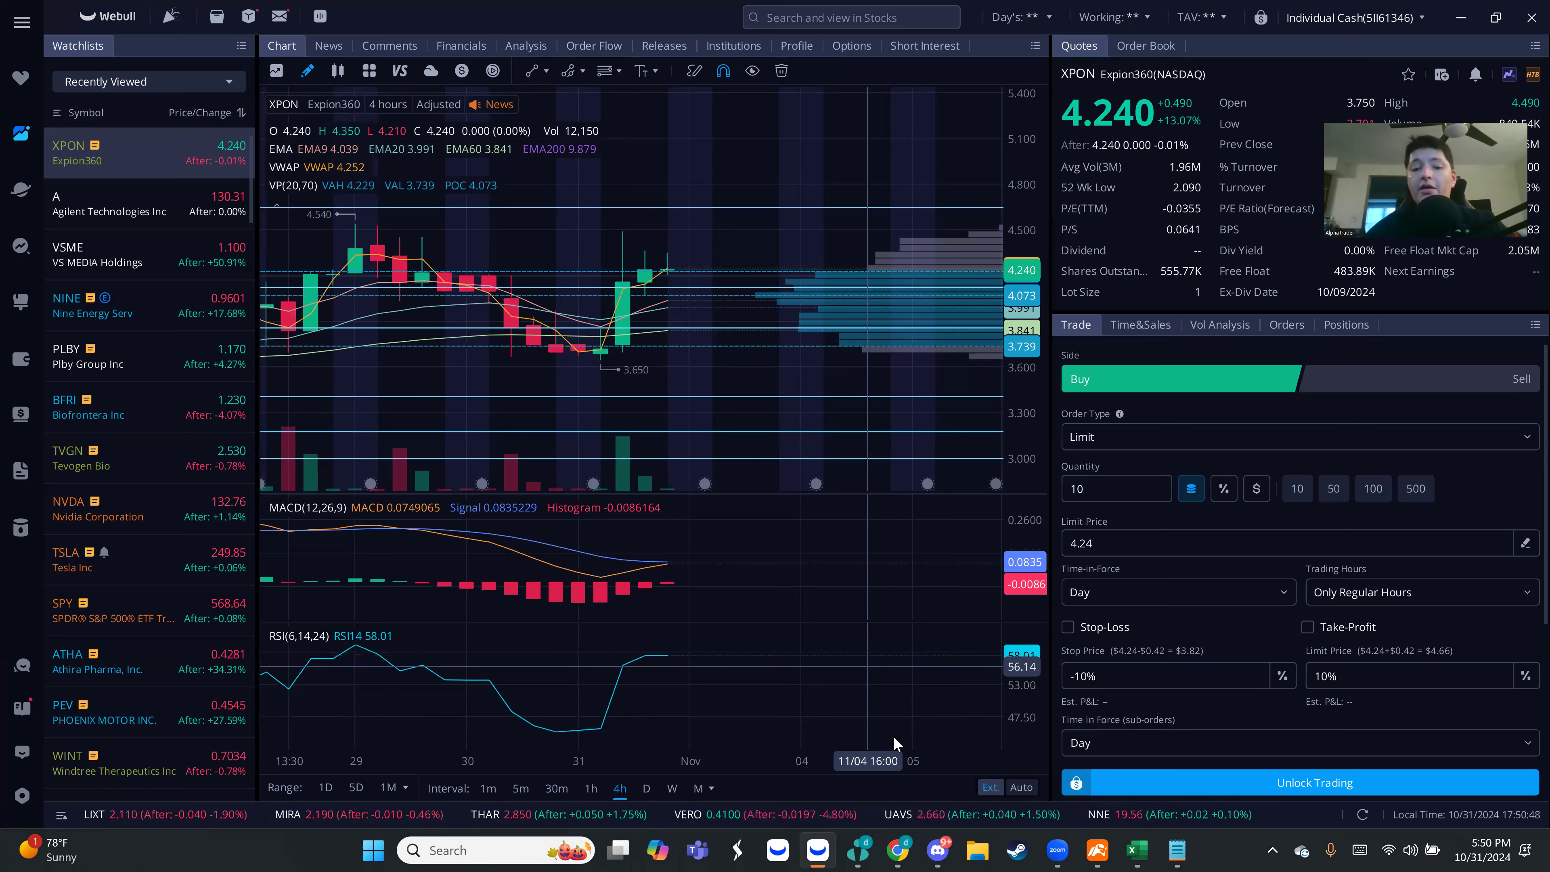
Close the enlarged XPON chart in Discord and scroll the channel list up to #bootcamp-miami-2024.
{"action": "left_click", "coordinate": [939, 850]}
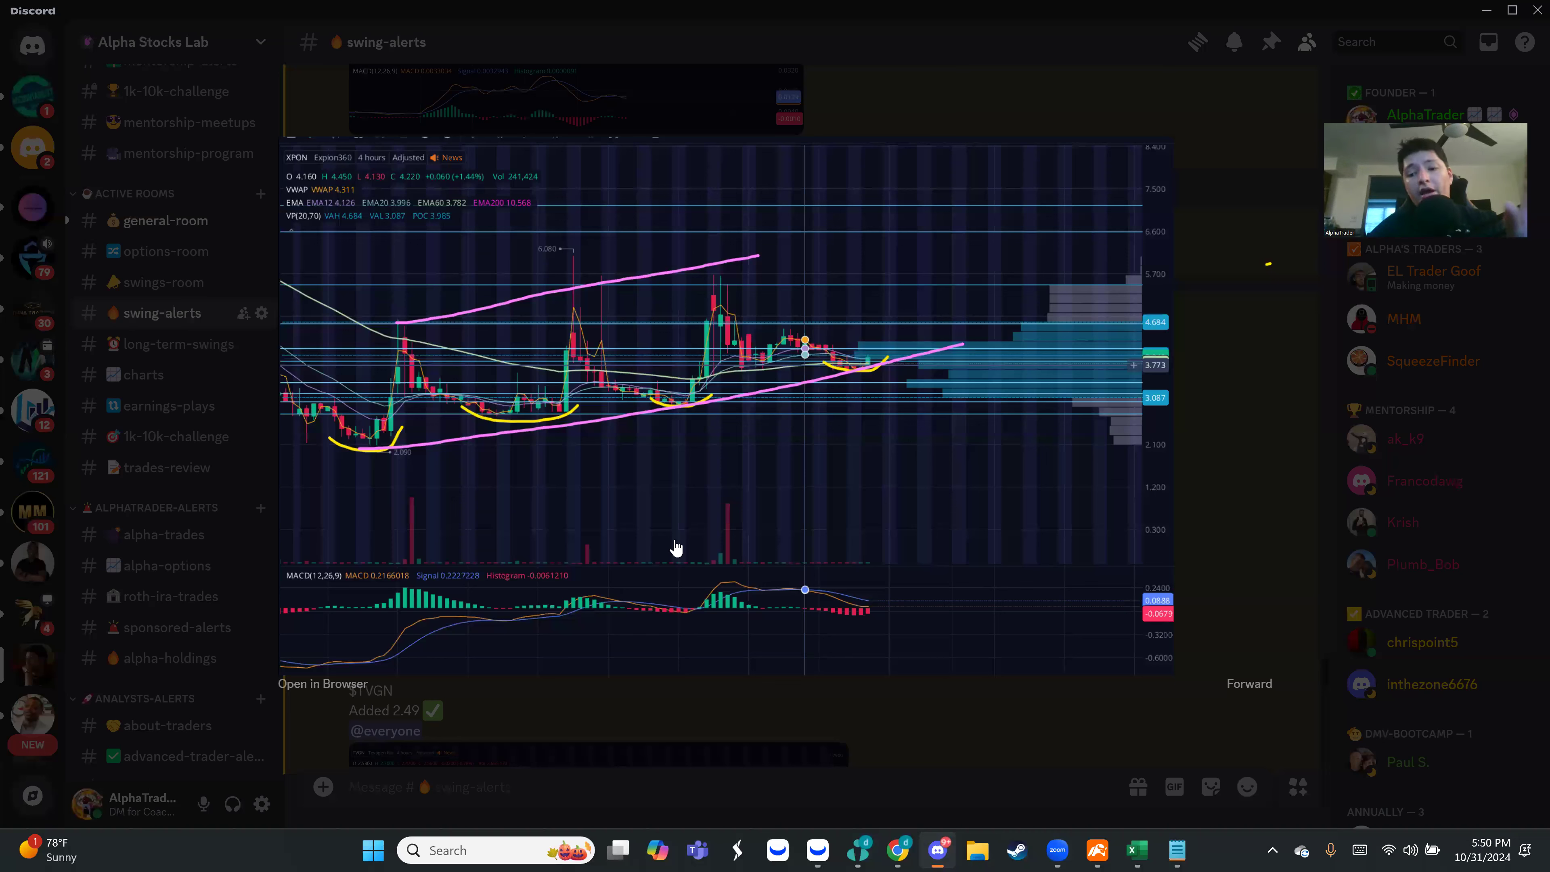
{"action": "key", "text": "Escape"}
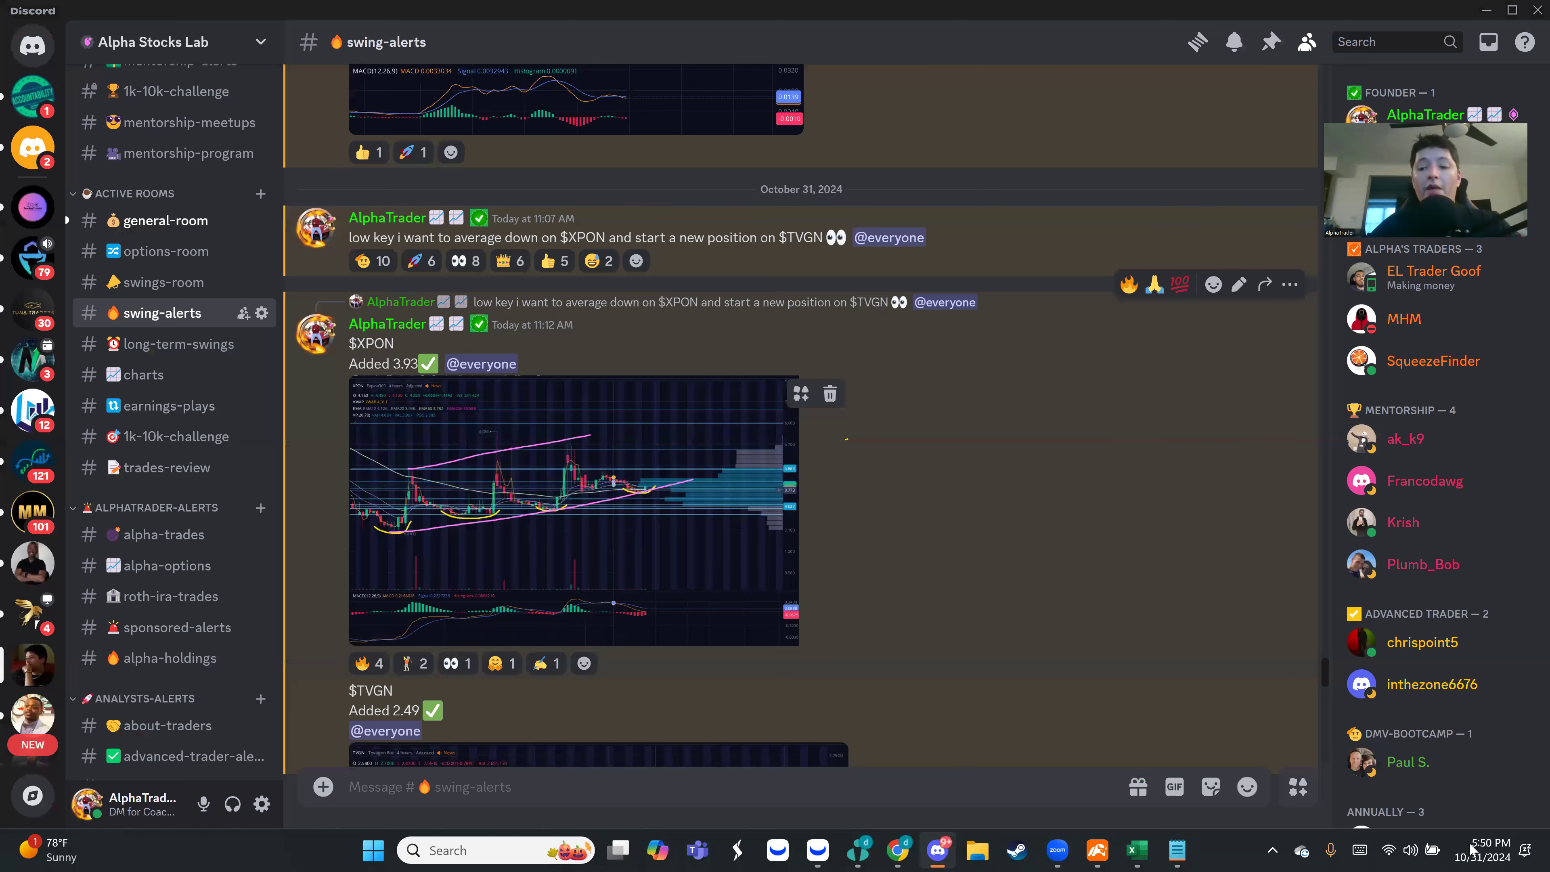
{"action": "key", "text": "super+n"}
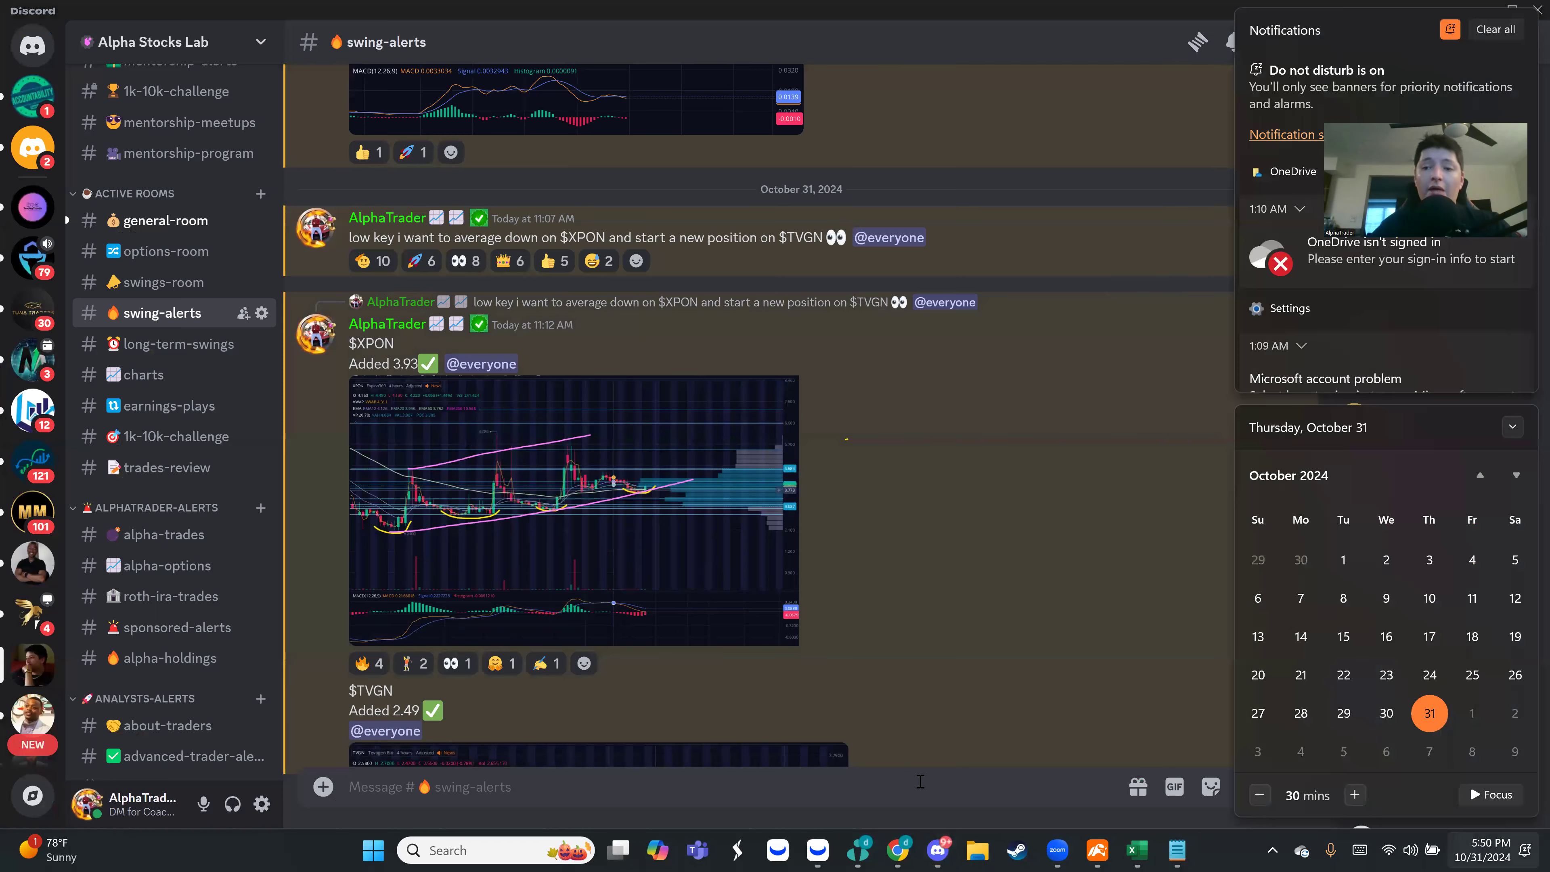
{"action": "left_click", "coordinate": [898, 847]}
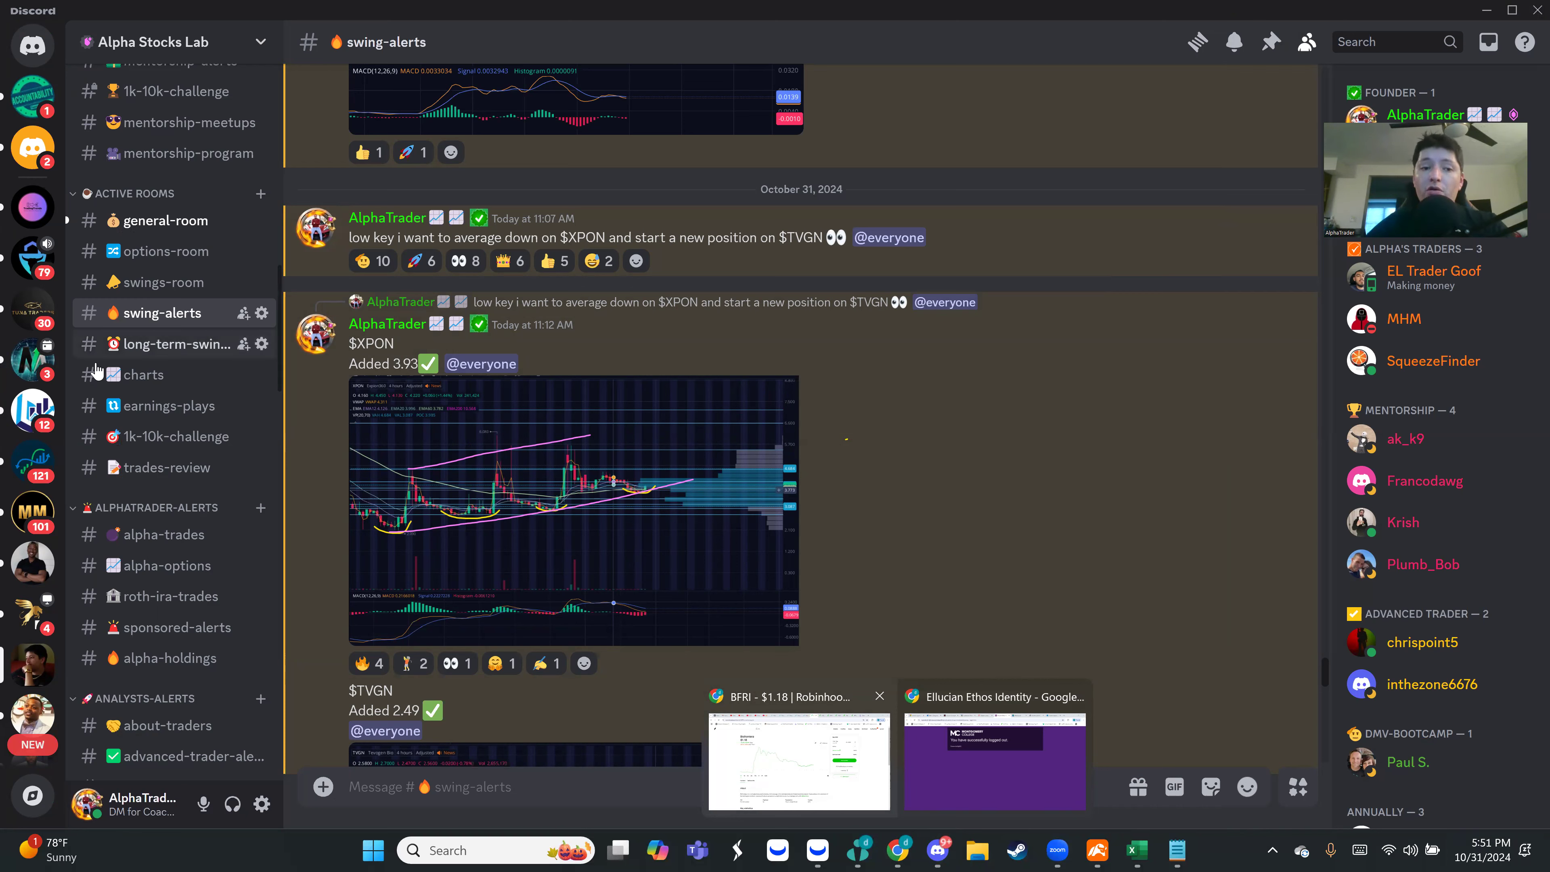
{"action": "scroll", "coordinate": [116, 335], "scroll_direction": "up", "scroll_amount": 5}
{"action": "scroll", "coordinate": [145, 318], "scroll_direction": "up", "scroll_amount": 1}
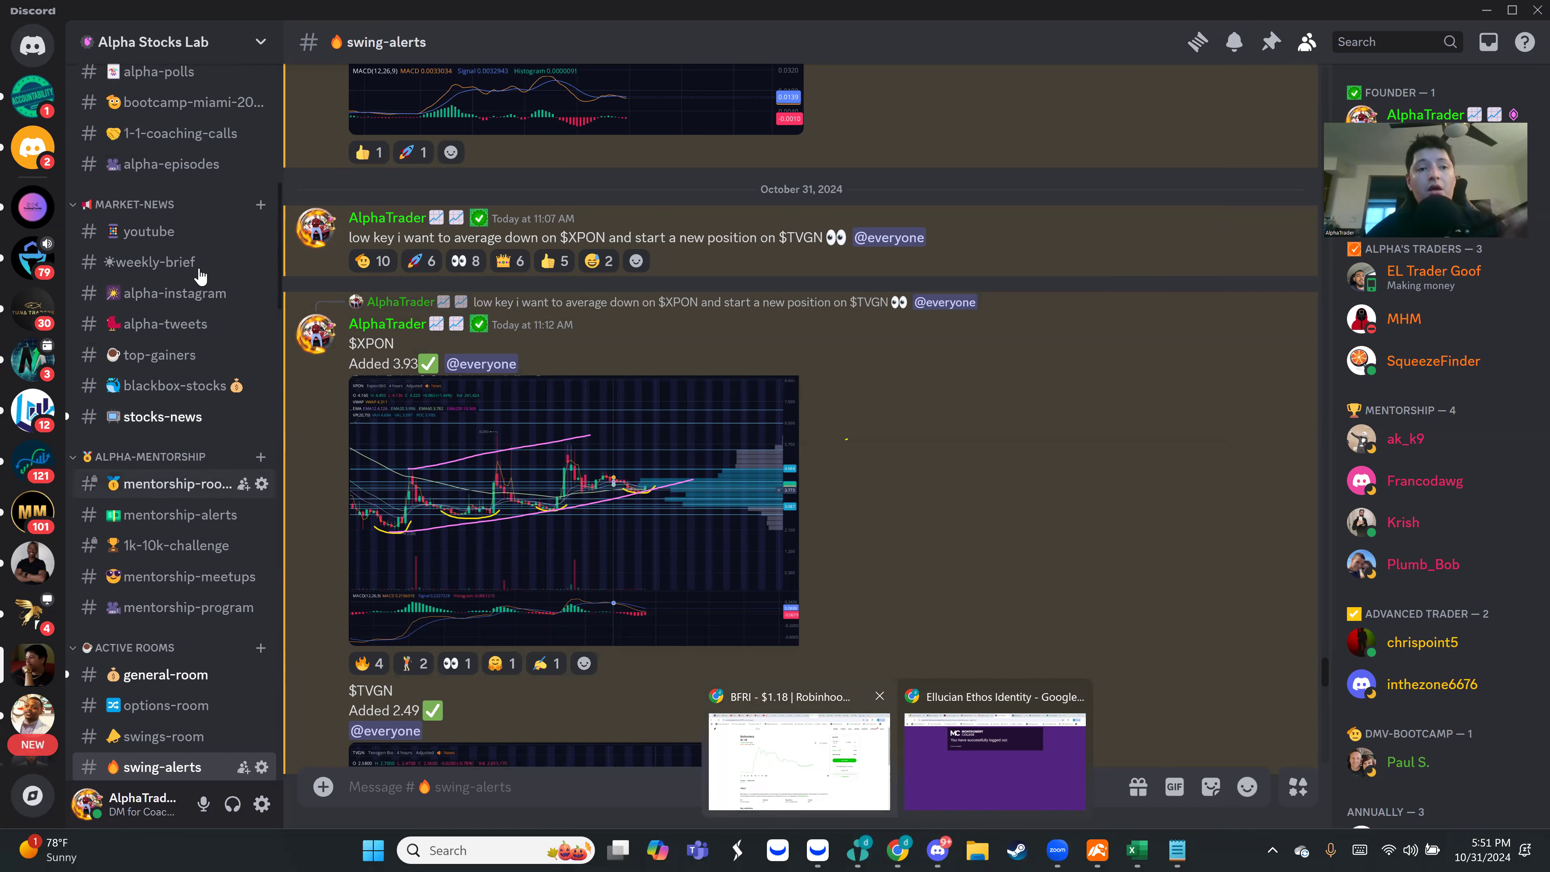
{"action": "scroll", "coordinate": [211, 377], "scroll_direction": "up", "scroll_amount": 4}
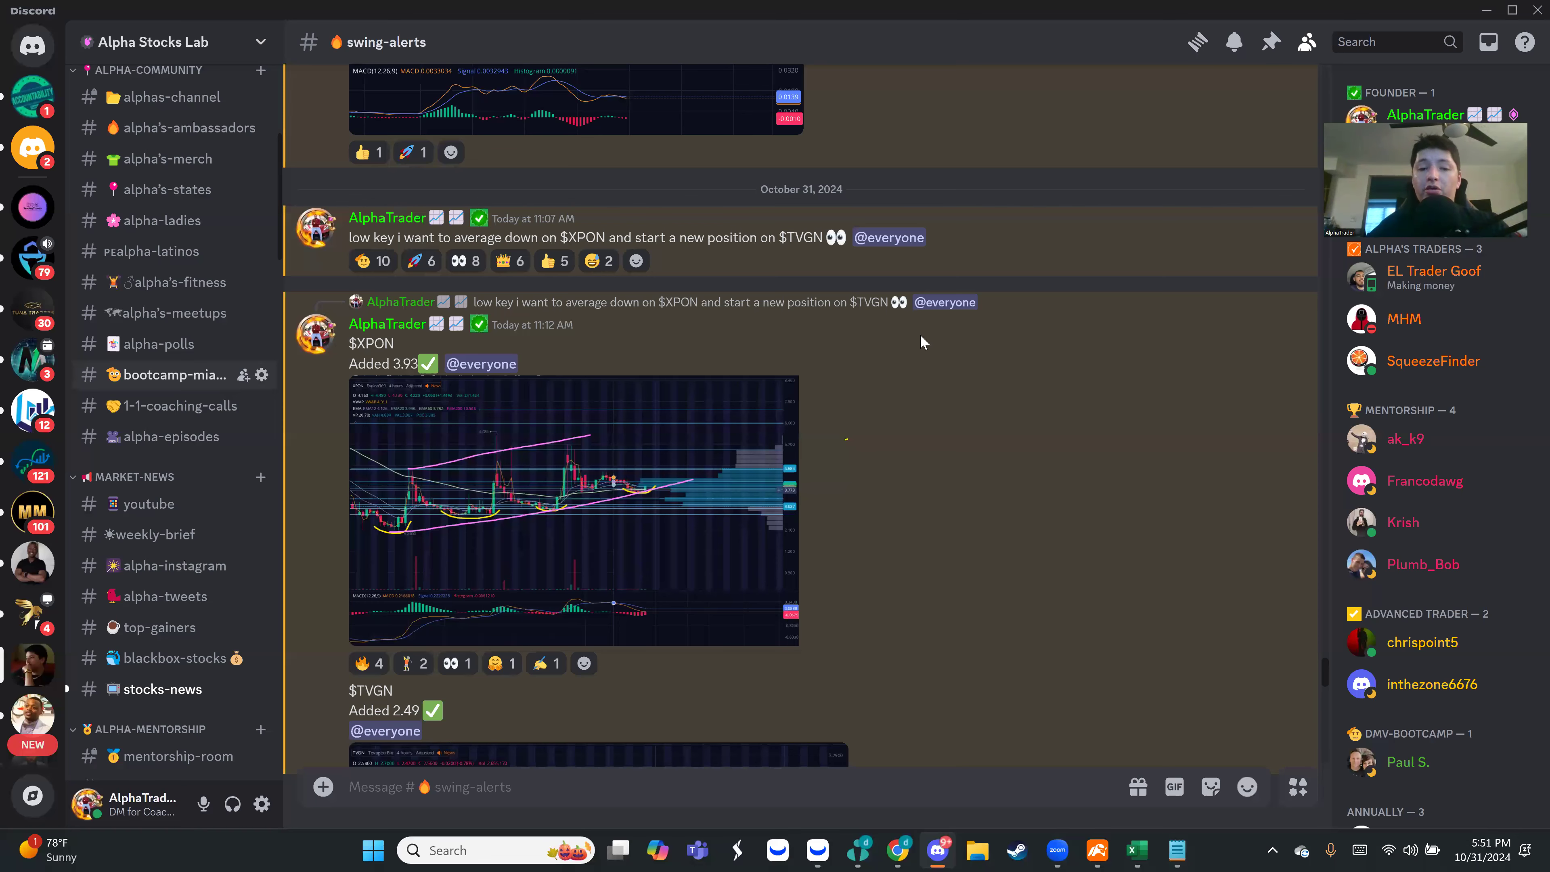
{"action": "scroll", "coordinate": [618, 431], "scroll_direction": "up", "scroll_amount": 15}
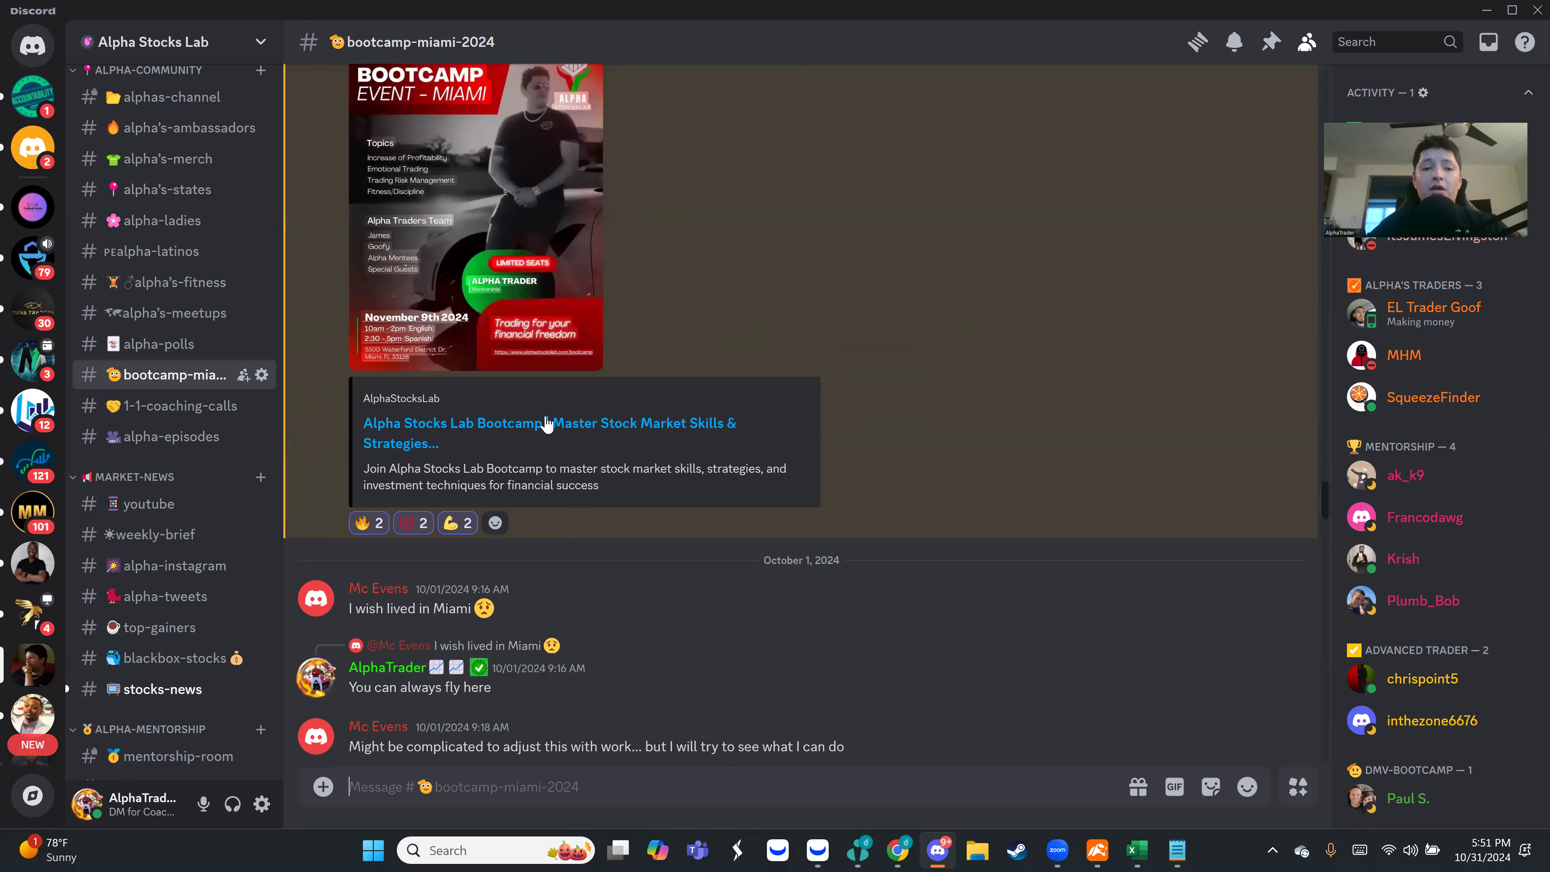
Scroll up in #bootcamp-miami-2024 and enlarge the BOOTCAMP EVENT - MIAMI flyer.
{"action": "scroll", "coordinate": [546, 423], "scroll_direction": "up", "scroll_amount": 4}
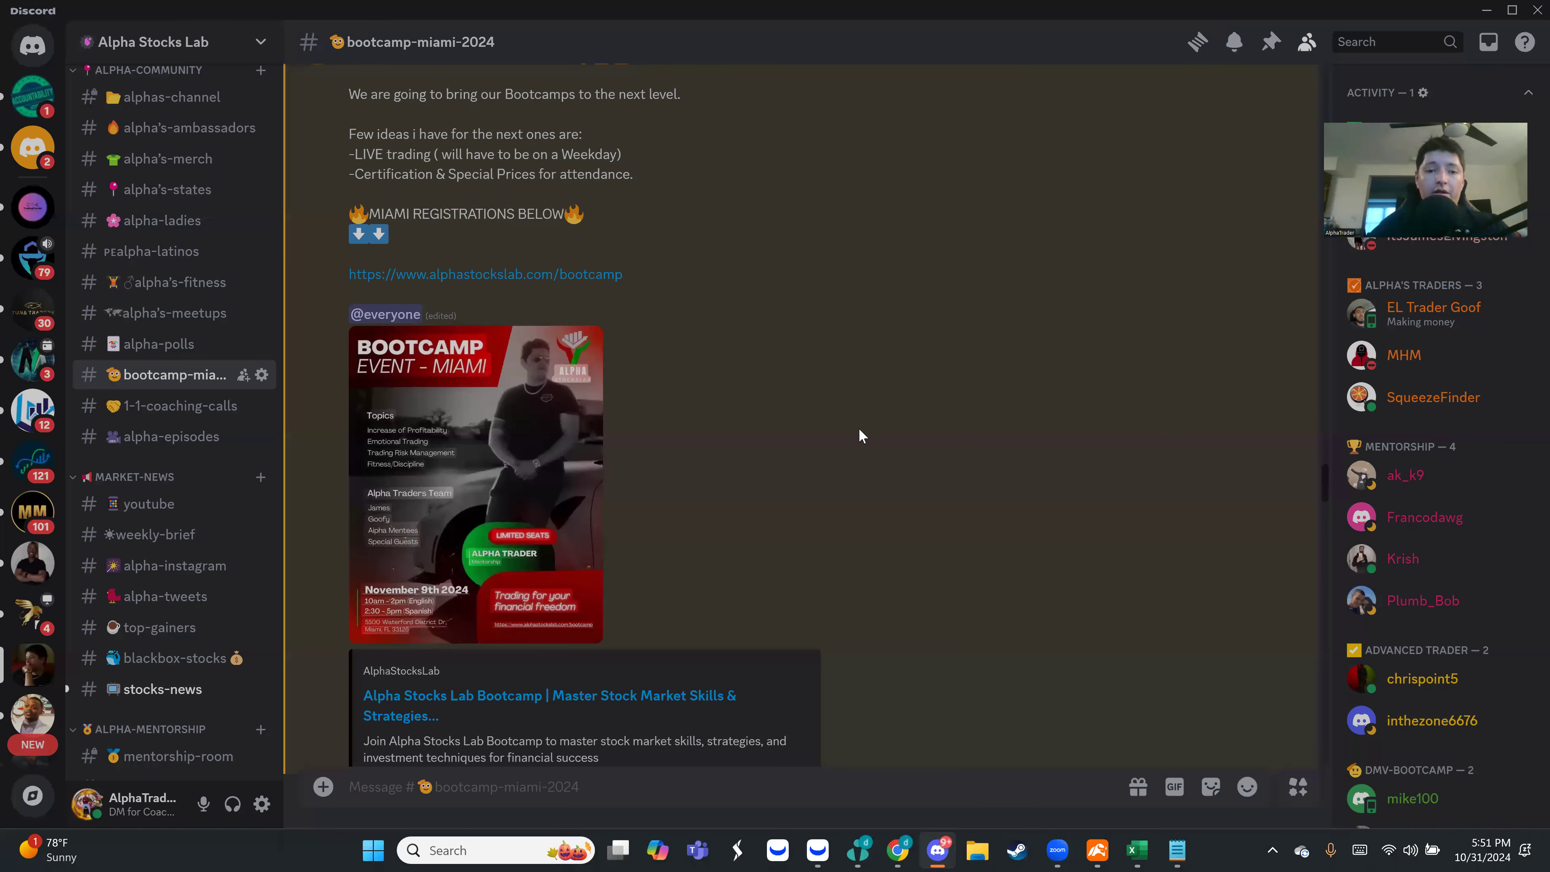
{"action": "left_click", "coordinate": [476, 484]}
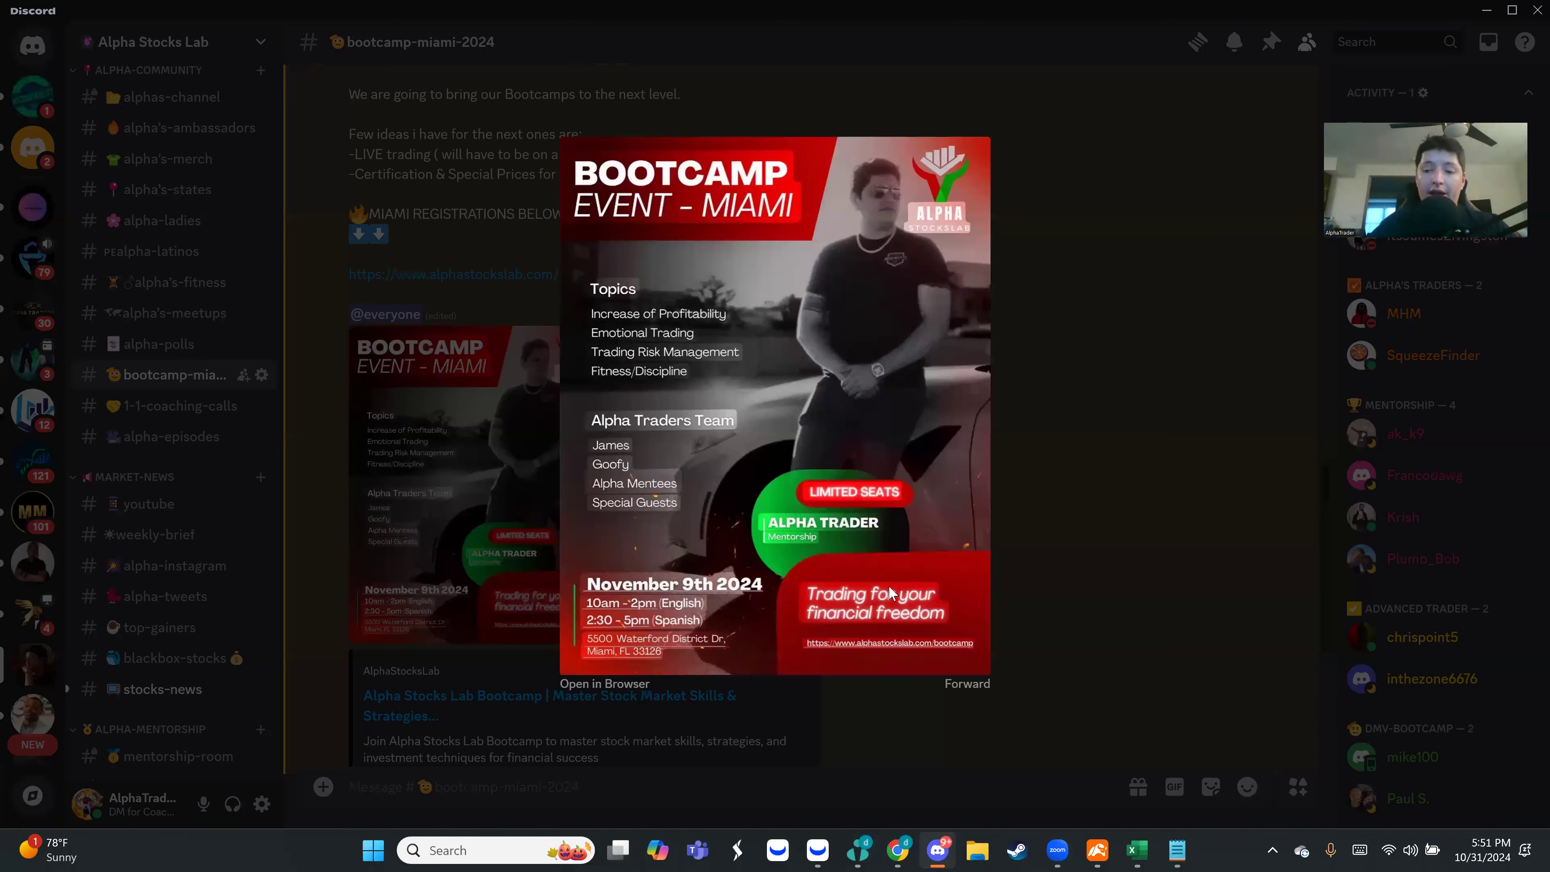